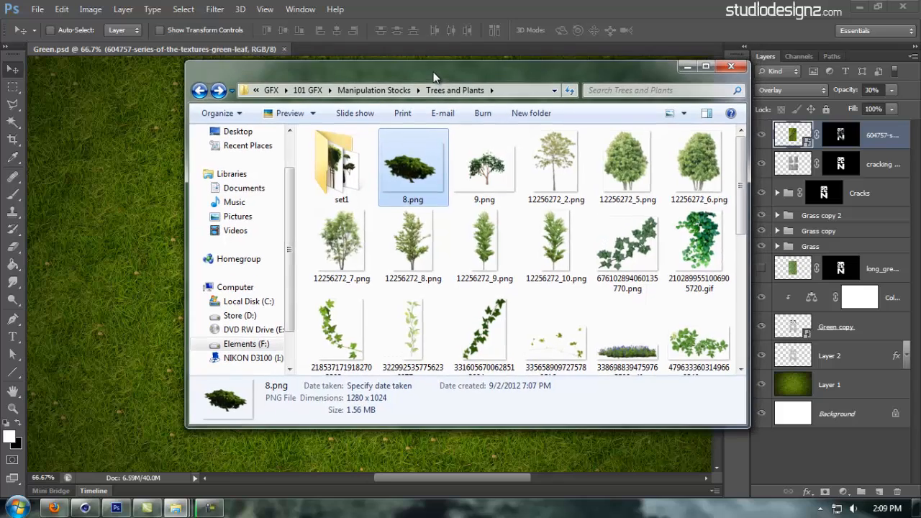
Place the three selected ivy leaf PNGs and TREE BRANCHES.png from the Trees and Plants folder into the Green.psd document
click(306, 290)
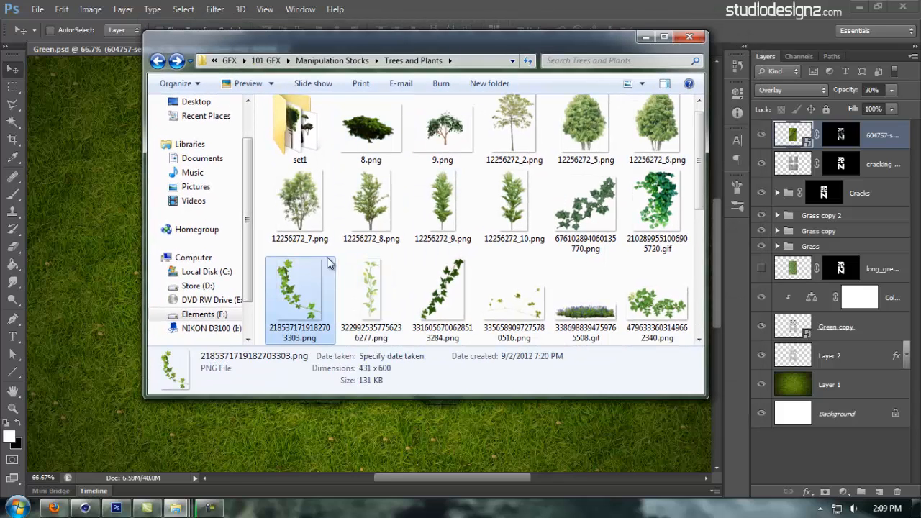
scroll(260, 321, down, 1)
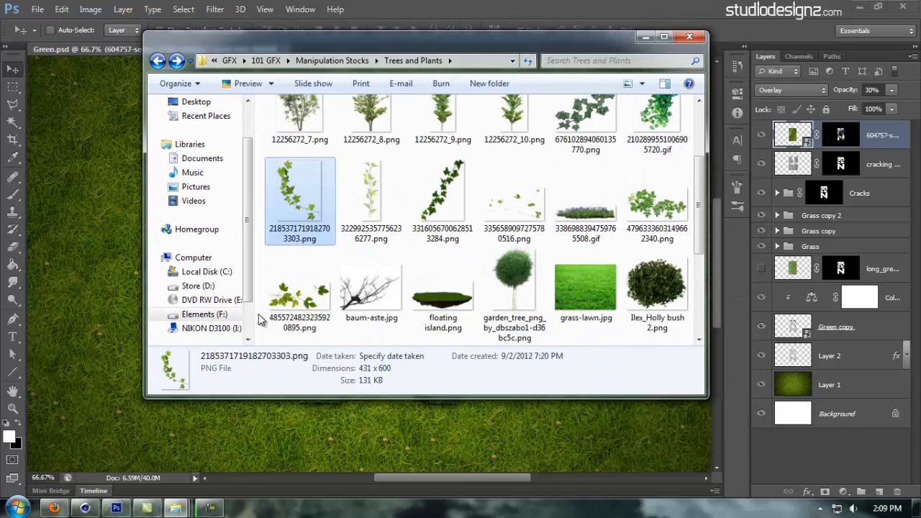
ctrl+click(324, 300)
ctrl+click(514, 205)
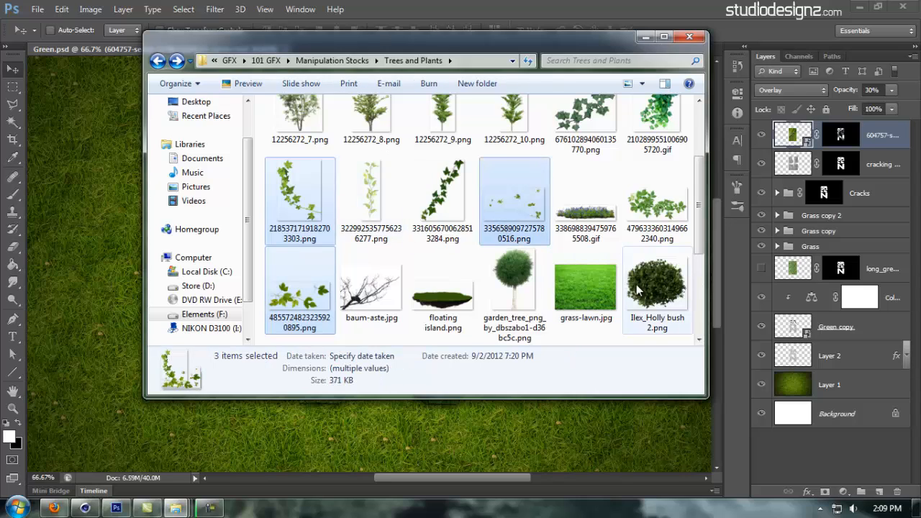
scroll(636, 287, down, 2)
scroll(610, 262, down, 1)
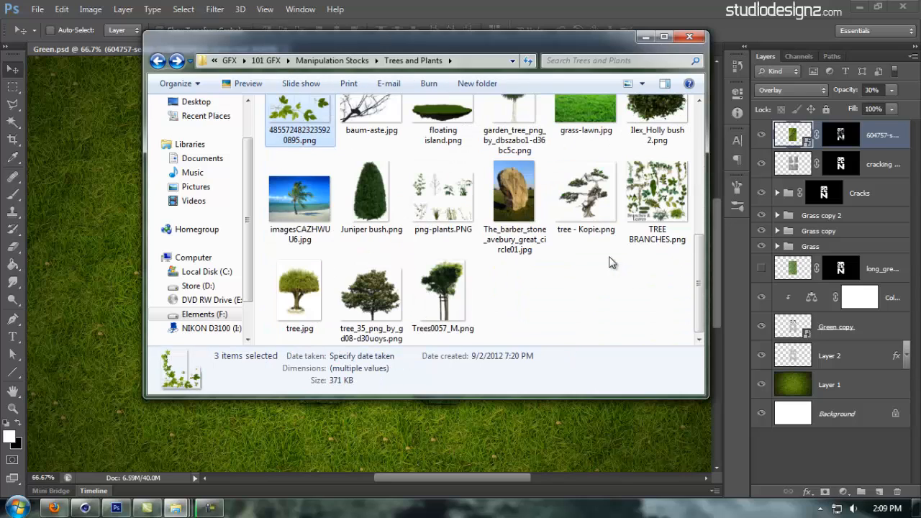
ctrl+click(656, 216)
drag(668, 192, 115, 259)
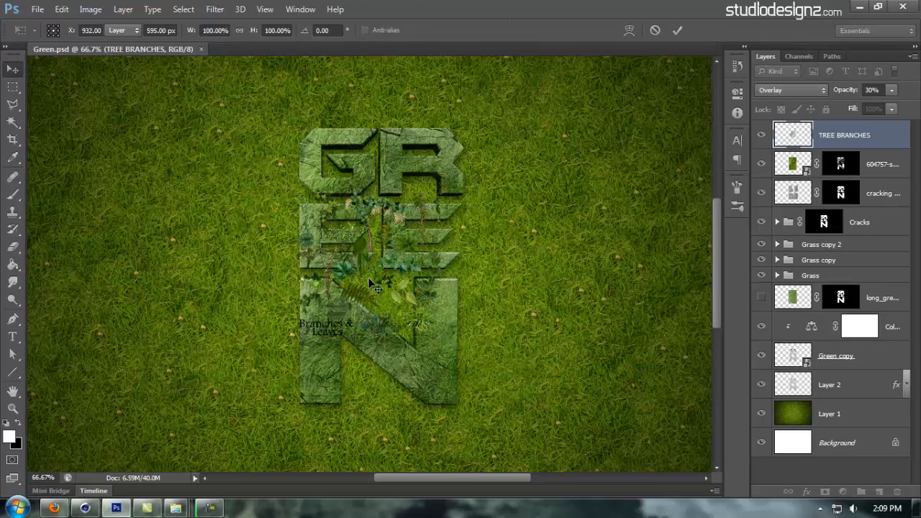
key(Return)
key(Return)
key(Return)
key(Return)
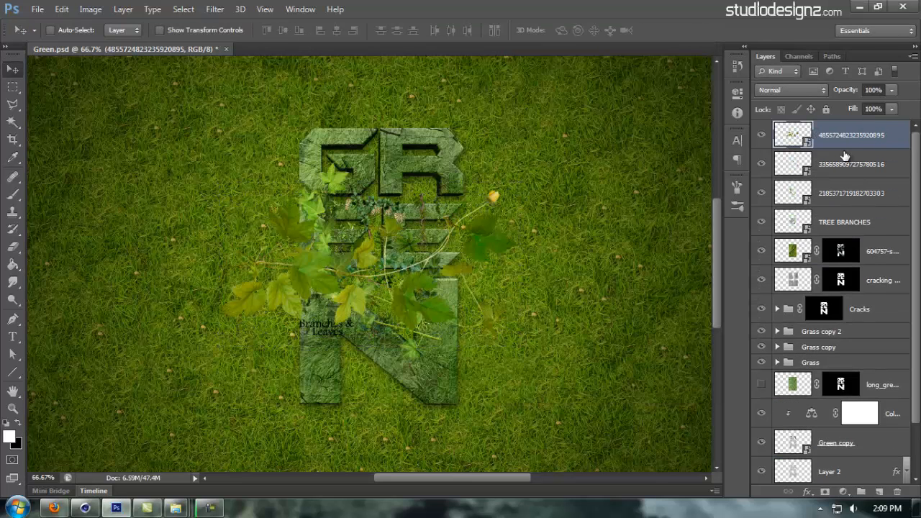
Hide the lower three placed layers, group all four as Leaves, and save the document
click(761, 223)
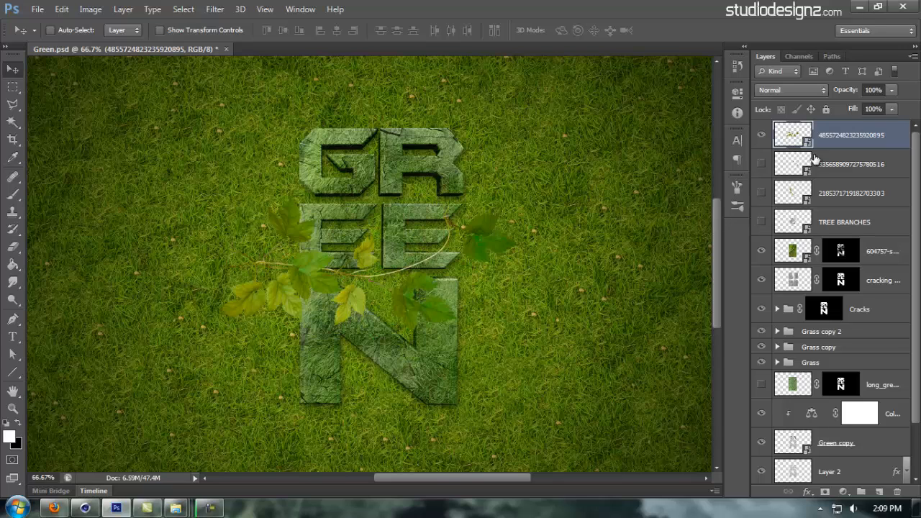
shift+click(838, 221)
key(ctrl+g)
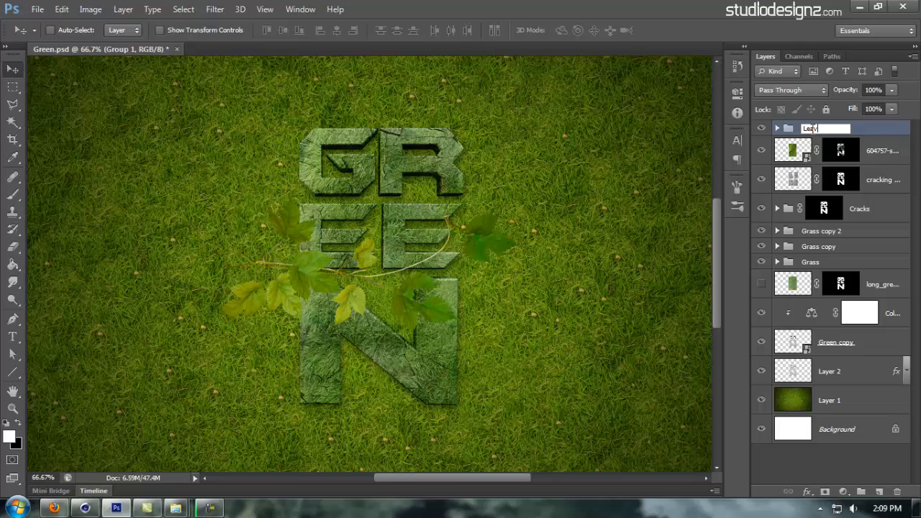
key(ctrl+s)
Shrink the visible leaf branch in the Leaves group and position it on the outer edge of the letter R
click(776, 128)
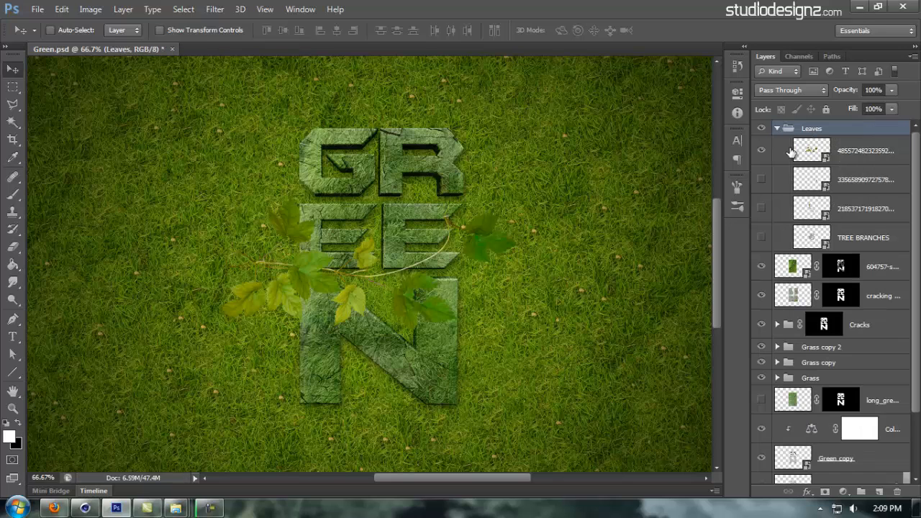
click(822, 154)
drag(436, 286, 533, 248)
key(ctrl+t)
drag(633, 208, 434, 128)
drag(413, 86, 454, 147)
key(Return)
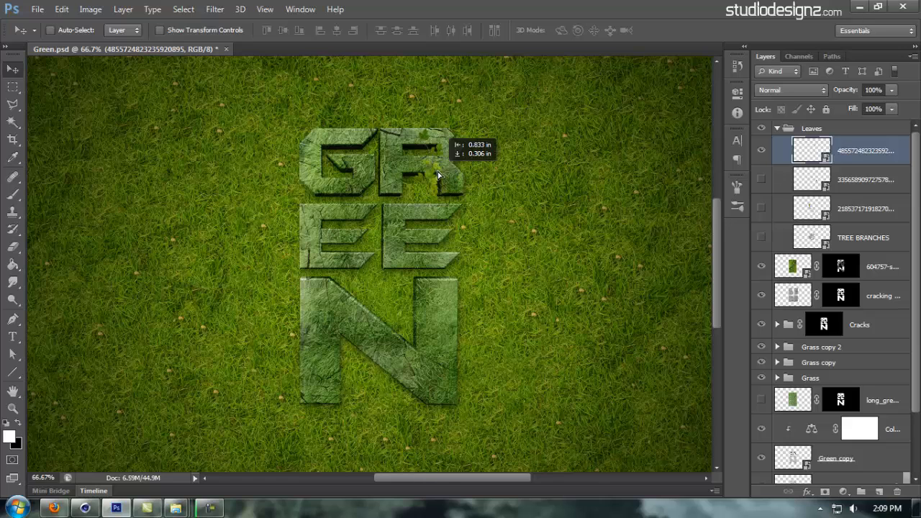
drag(438, 175, 461, 162)
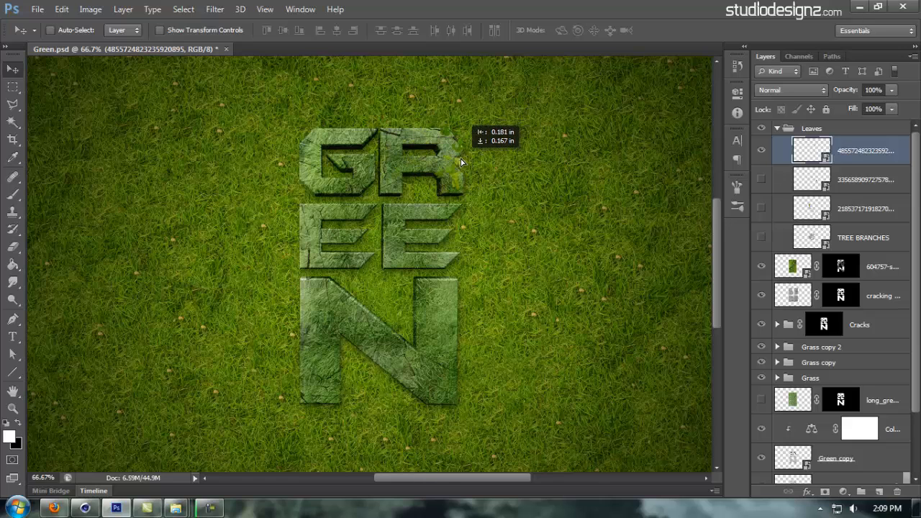
Make the Background layer active as the insertion point and save the document
key(ctrl+minus)
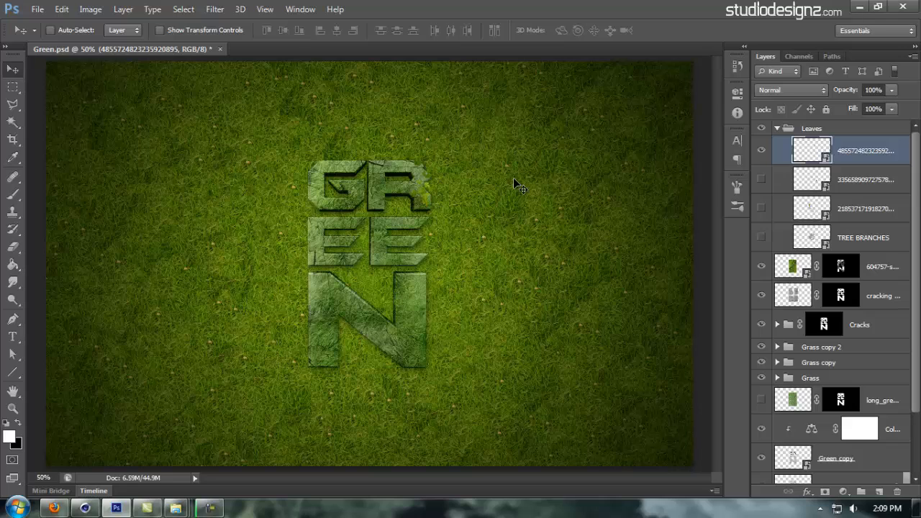
scroll(863, 446, down, 3)
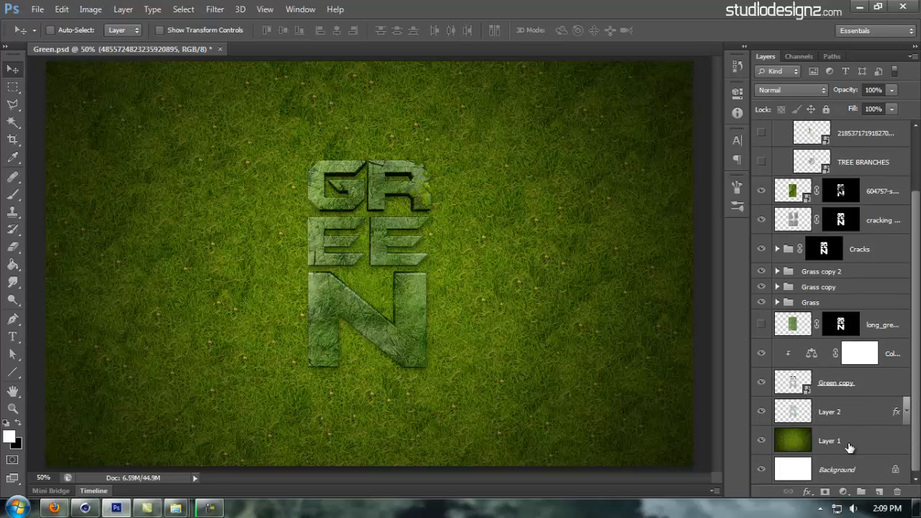
click(849, 446)
click(846, 466)
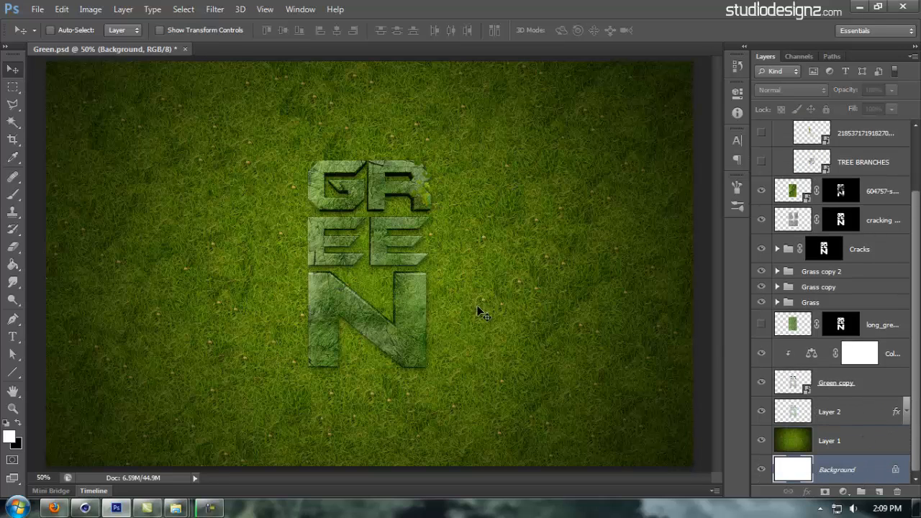
key(ctrl+s)
Switch to the Forest Textures Explorer window and browse the Landscapes folder under GFX > 101 GFX > Manipulation Stocks
mouse_move(176, 507)
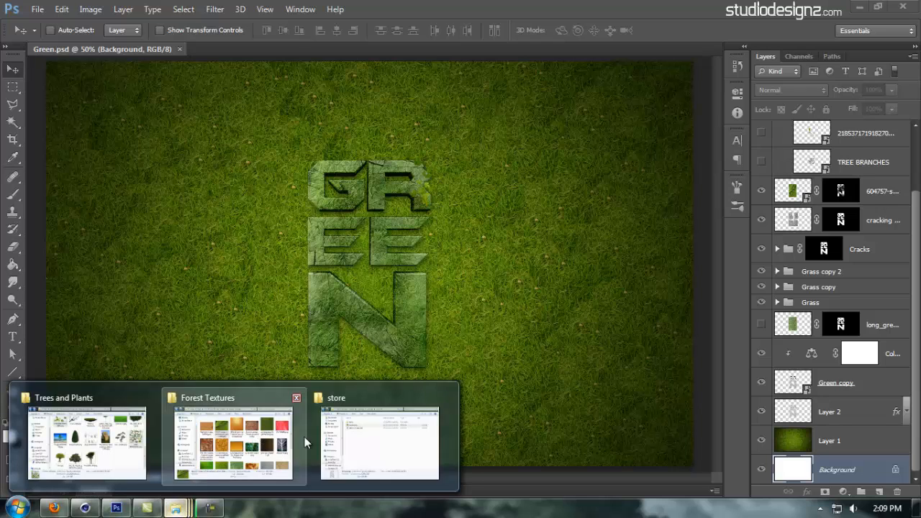
click(275, 436)
click(404, 102)
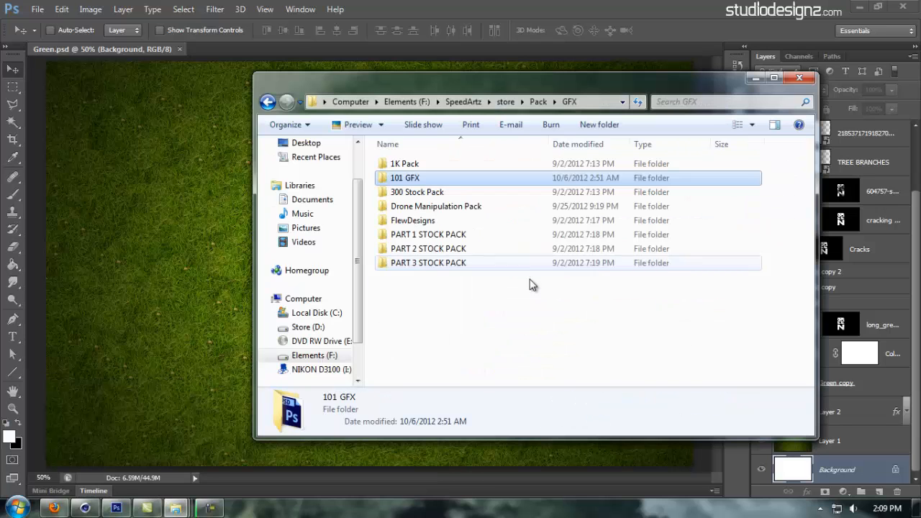
double_click(434, 183)
double_click(464, 295)
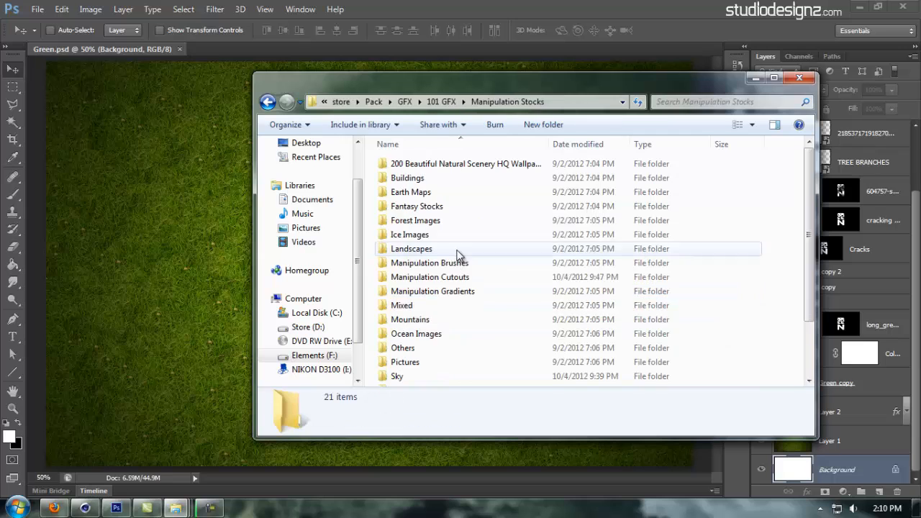
click(426, 250)
double_click(426, 251)
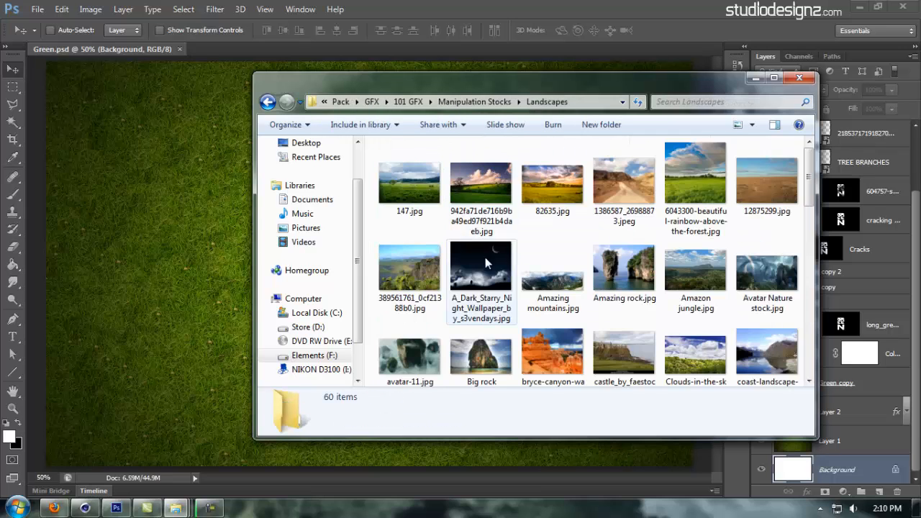
Browse the Sky folder inside Manipulation Stocks > Stock Images for a suitable sky picture
key(BackSpace)
scroll(460, 302, down, 2)
double_click(422, 323)
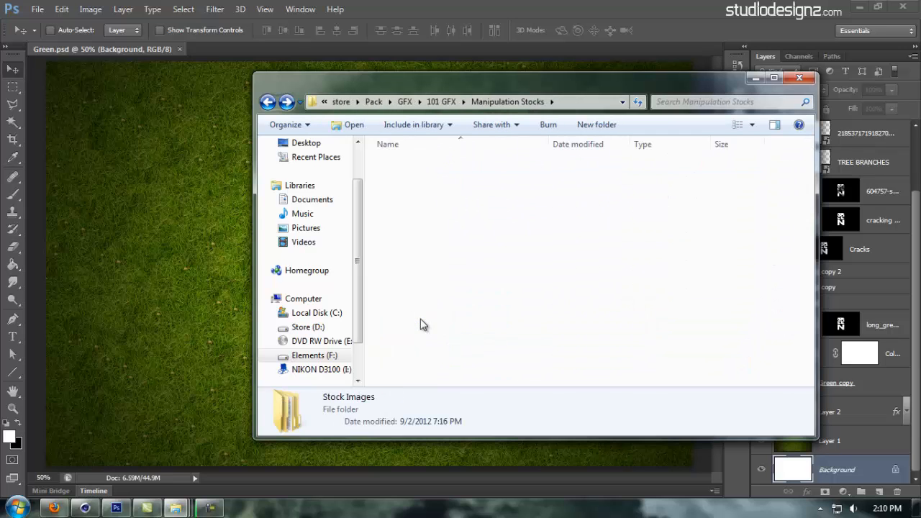
key(BackSpace)
key(Return)
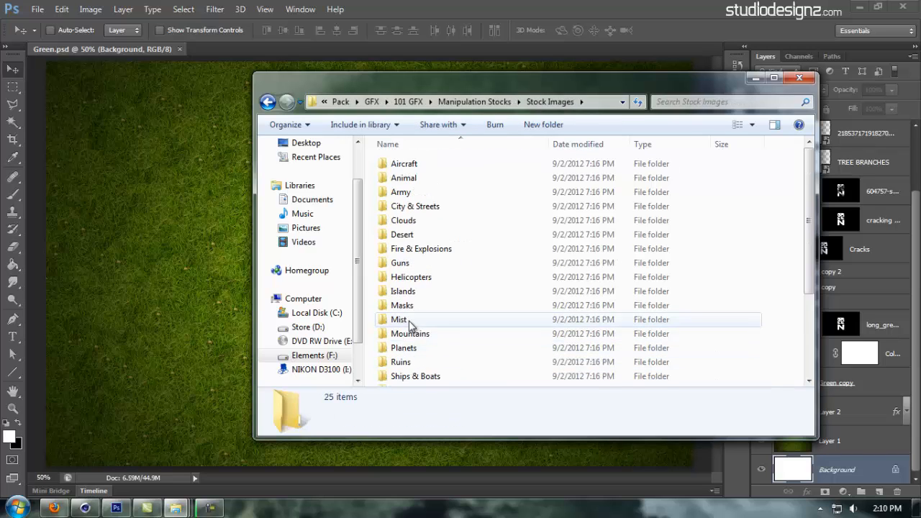
scroll(410, 321, down, 3)
double_click(401, 278)
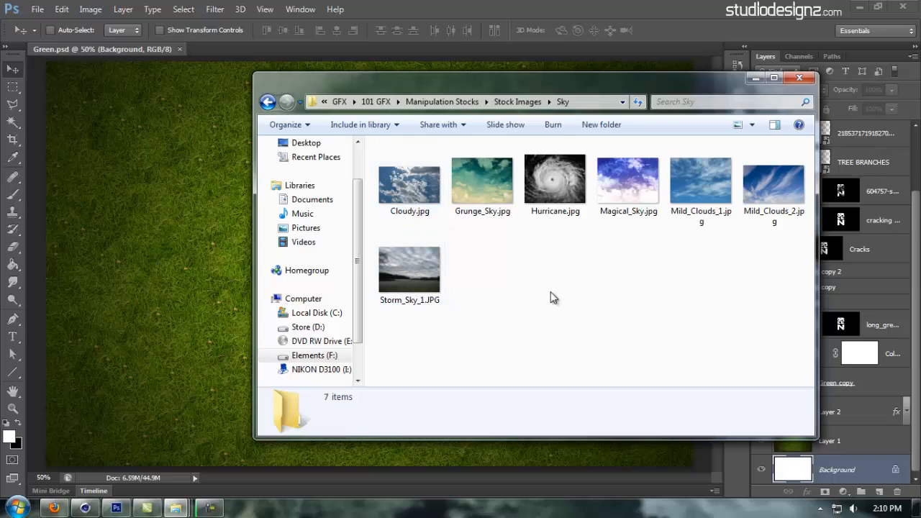
Place the clouds_horizon_above_sky JPG from the Manipulation Stocks Sky folder beneath Layer 1, scale it up about 120% and widen it to cover the canvas
key(BackSpace)
key(BackSpace)
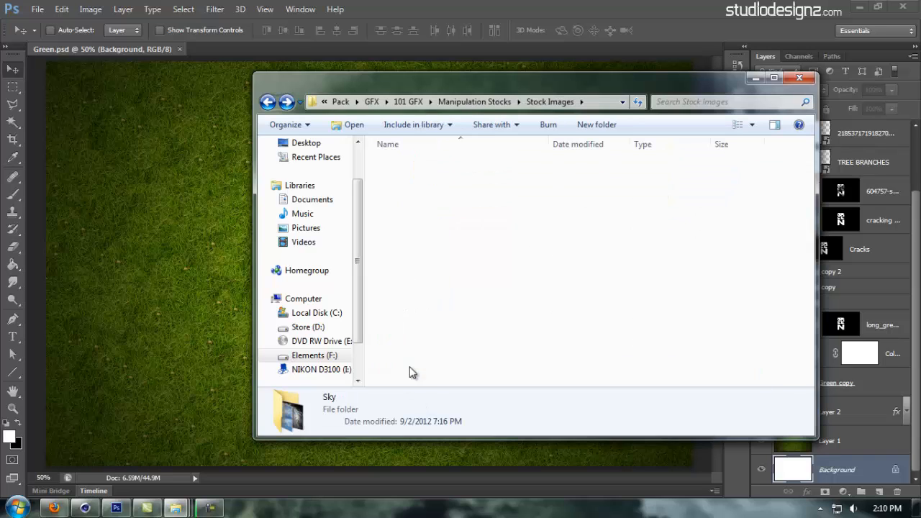
double_click(417, 359)
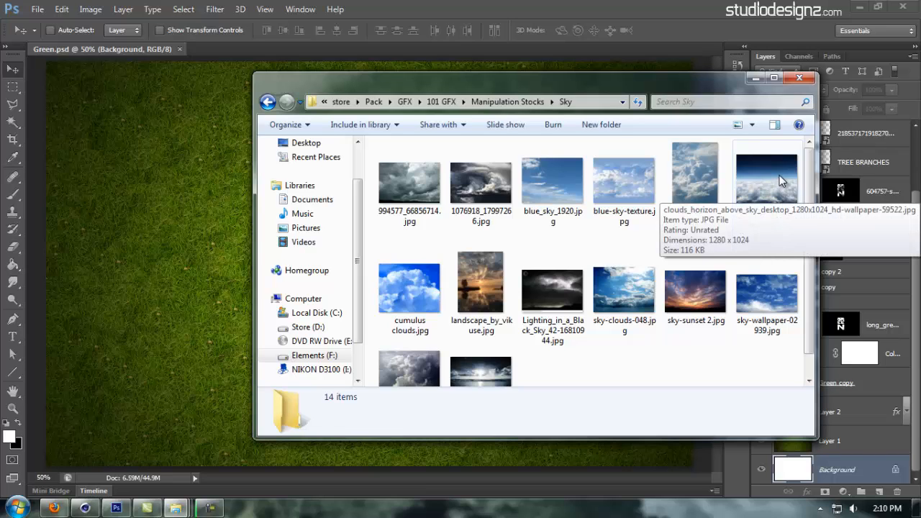
drag(779, 175, 577, 206)
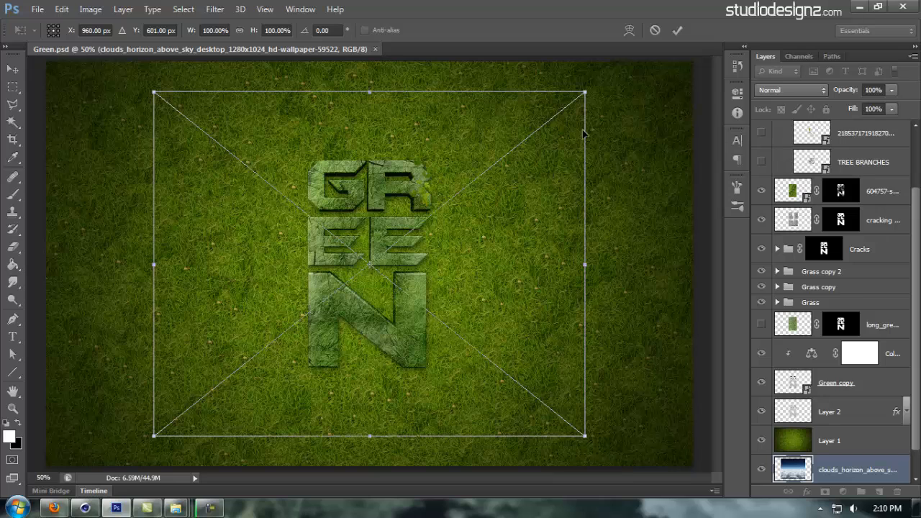
drag(575, 99, 658, 90)
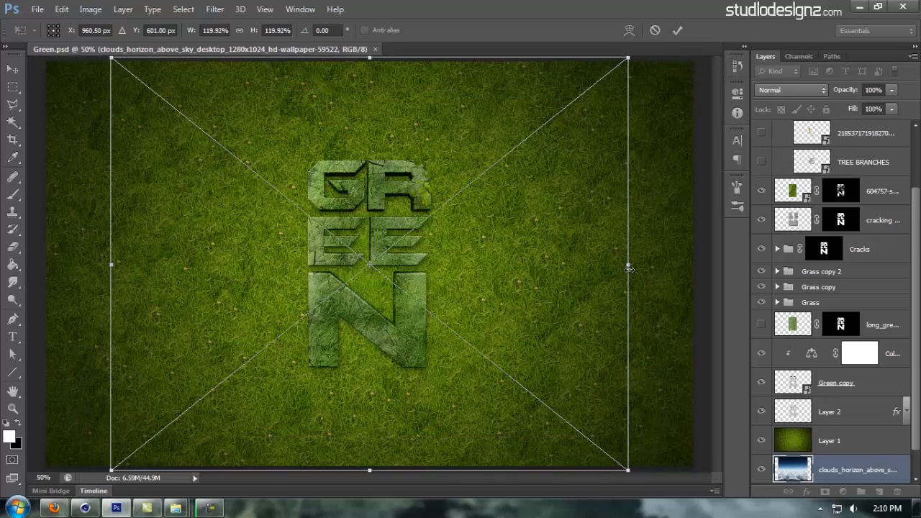
drag(628, 268, 701, 275)
key(Return)
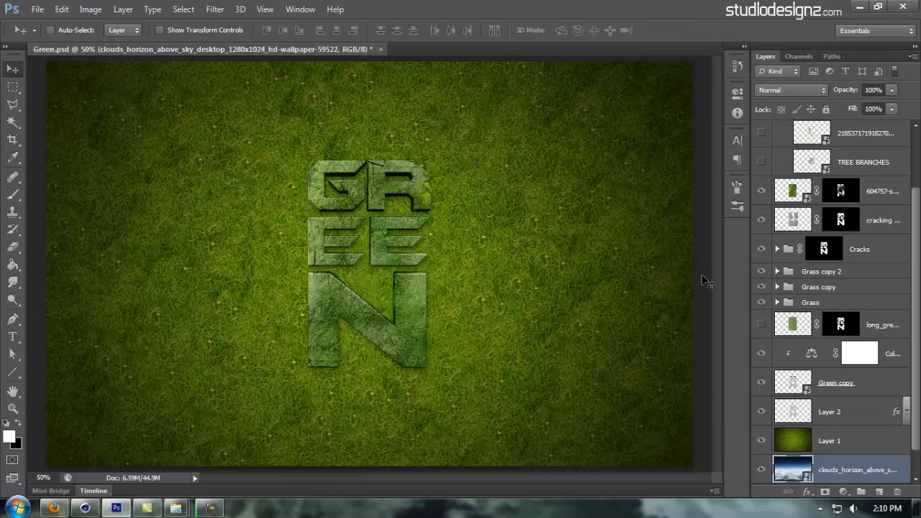
Add a layer mask to the grass background on Layer 1
click(829, 441)
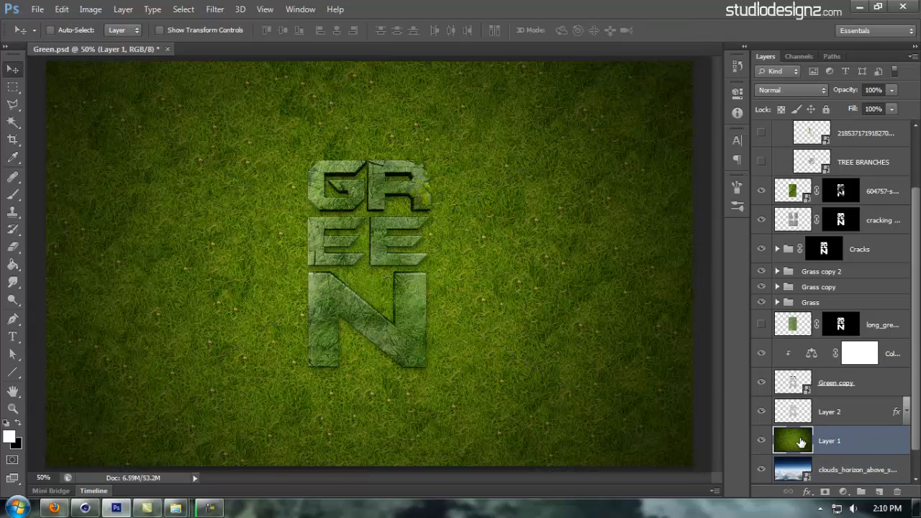
click(825, 491)
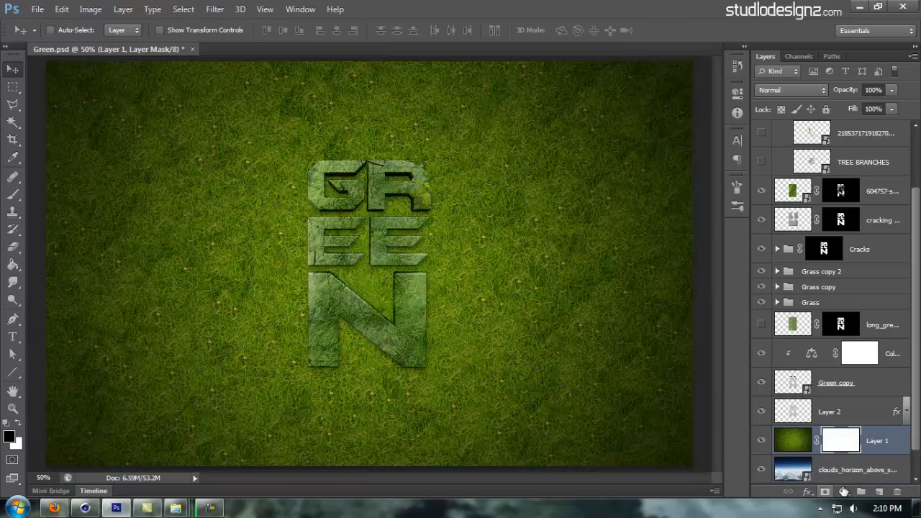
Try painting black on Layer 1's mask with the Brush at 50% opacity, and refill the mask with white
click(12, 195)
drag(323, 245, 387, 259)
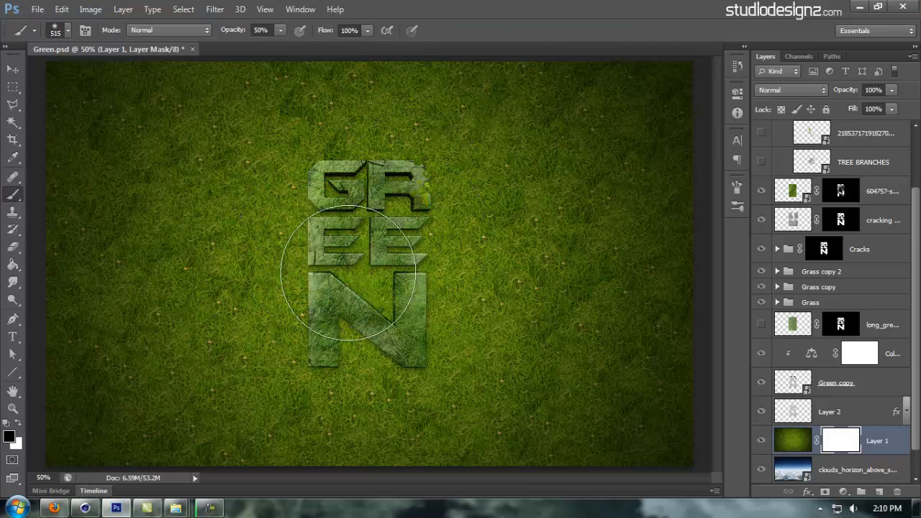
mouse_move(206, 243)
mouse_down()
mouse_move(352, 247)
mouse_move(440, 232)
mouse_move(402, 215)
mouse_move(192, 236)
mouse_move(190, 266)
mouse_move(261, 296)
mouse_move(380, 312)
mouse_move(544, 285)
mouse_move(568, 245)
mouse_move(515, 195)
mouse_move(440, 181)
mouse_move(241, 175)
mouse_move(169, 204)
mouse_move(144, 245)
mouse_move(153, 323)
mouse_move(222, 376)
mouse_move(314, 390)
mouse_move(520, 361)
mouse_move(606, 339)
mouse_move(626, 274)
mouse_move(610, 212)
mouse_move(591, 171)
mouse_move(522, 147)
mouse_move(177, 151)
mouse_move(119, 199)
mouse_move(120, 275)
mouse_move(485, 360)
mouse_move(575, 313)
mouse_move(714, 360)
mouse_up()
key(ctrl+BackSpace)
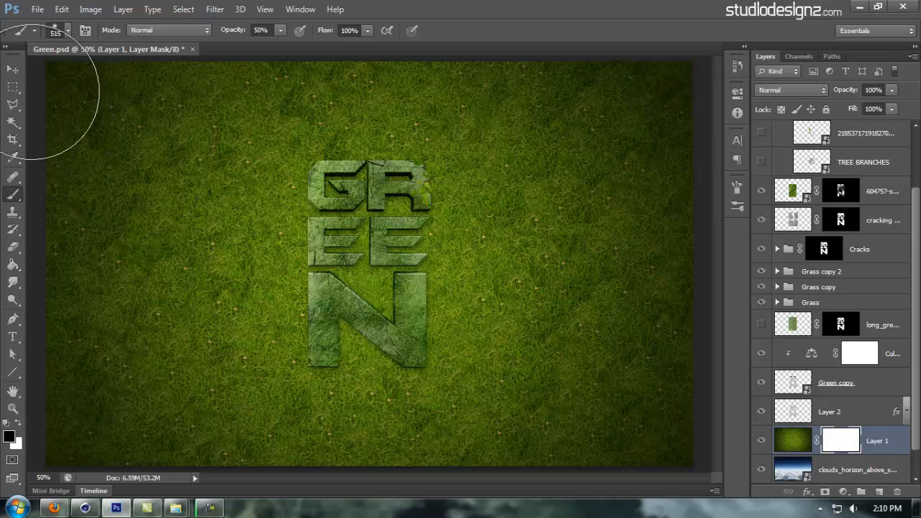
Fill a large 25 px feathered ellipse around the lettering with black on Layer 1's mask, and deselect it
right_click(12, 87)
click(69, 98)
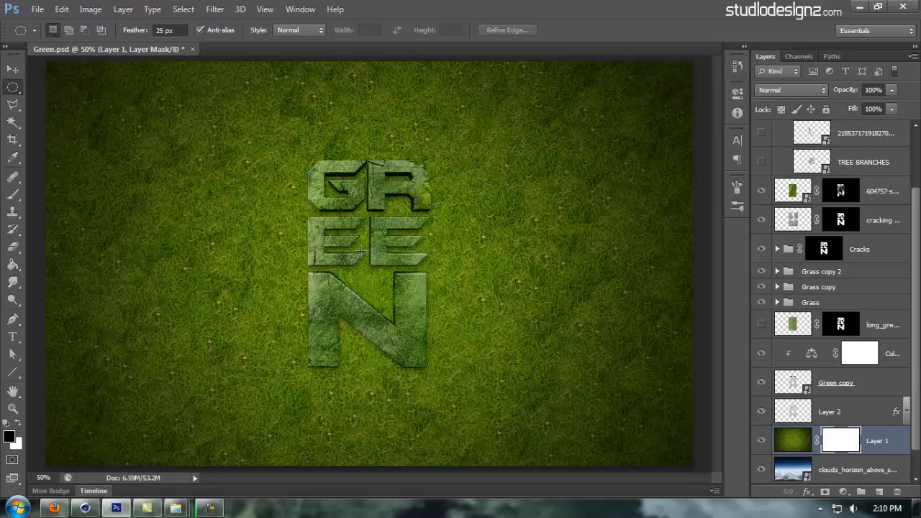
drag(367, 255, 640, 424)
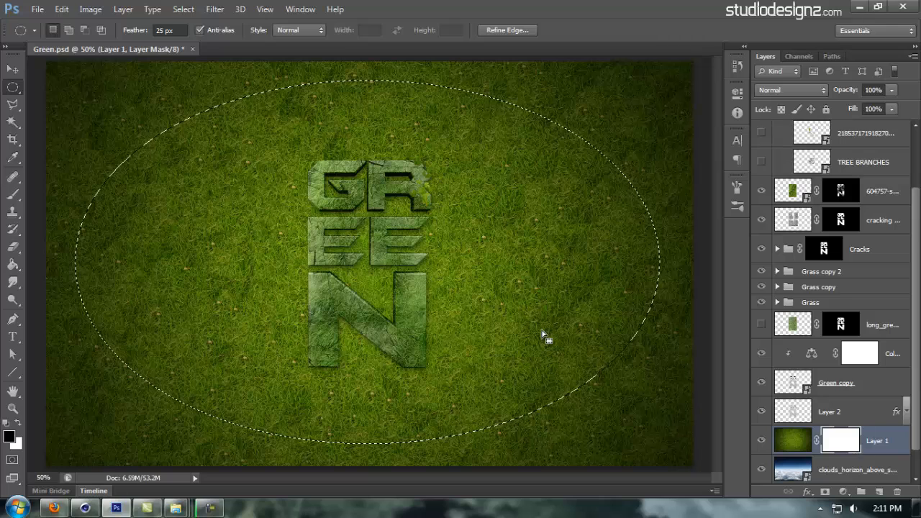
key(alt+BackSpace)
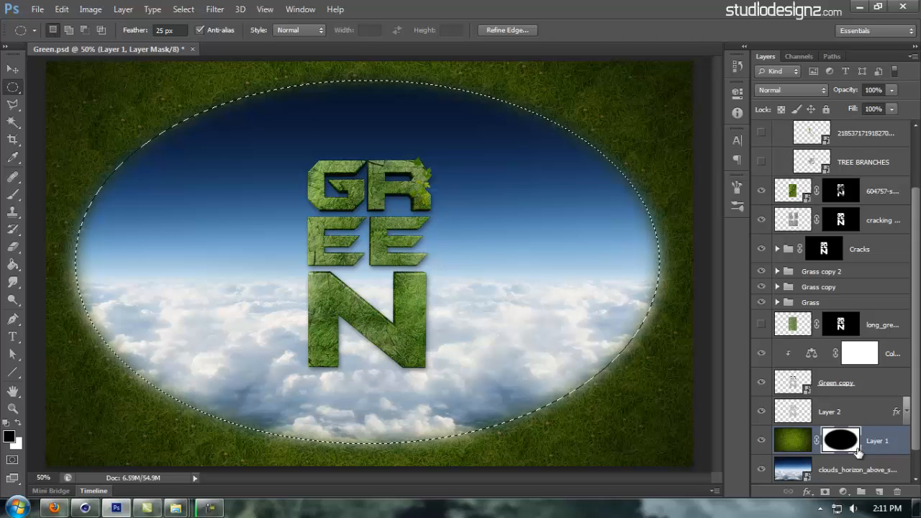
key(ctrl+d)
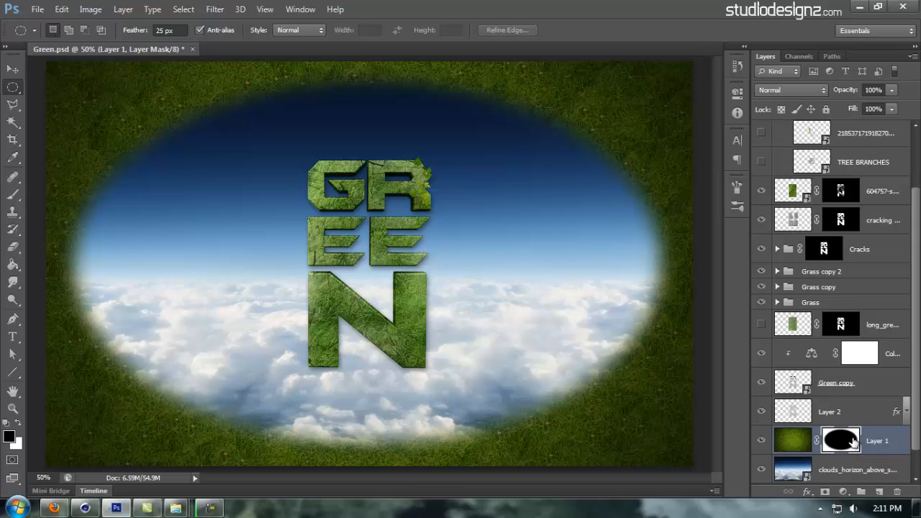
Try painting black over the lower-right grass on Layer 1's mask with the Brush, starting at 50% opacity, and undo the strokes
key(b)
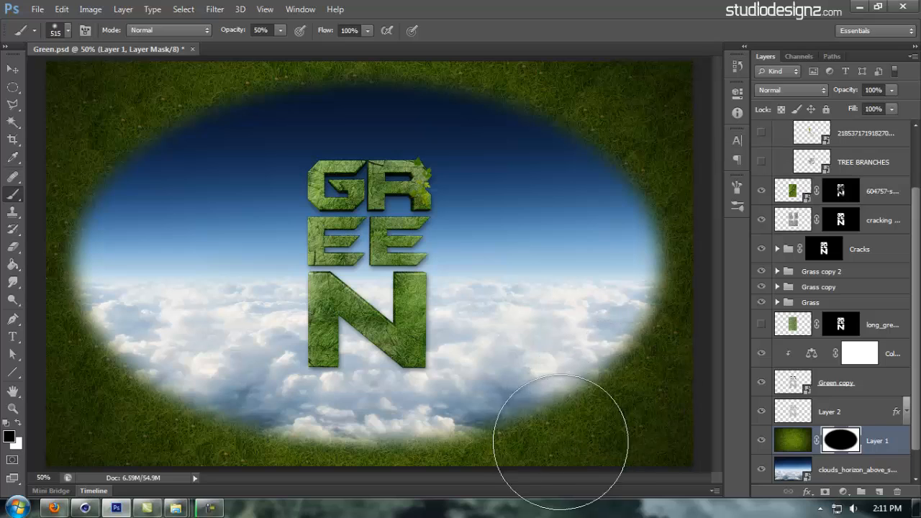
mouse_move(581, 443)
mouse_down()
mouse_move(629, 434)
mouse_move(686, 366)
mouse_move(687, 343)
mouse_up()
key(ctrl+z)
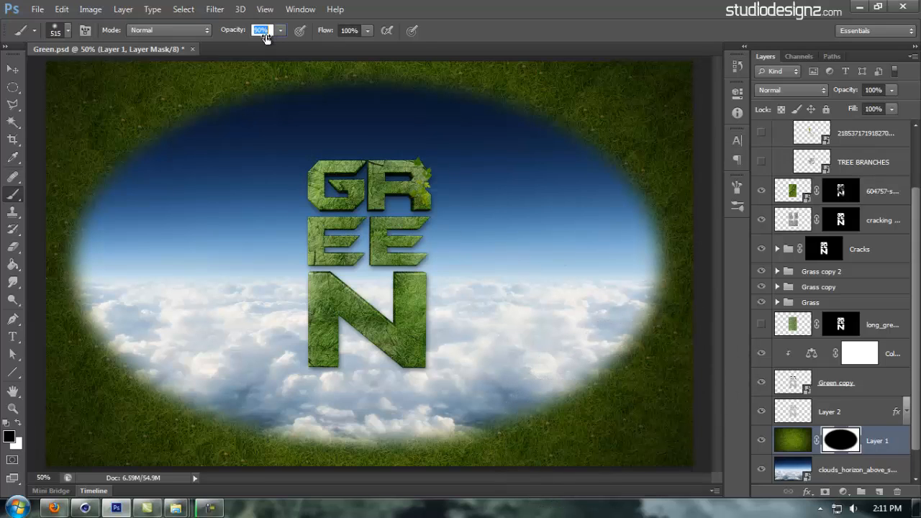
drag(582, 443, 669, 398)
key(ctrl+z)
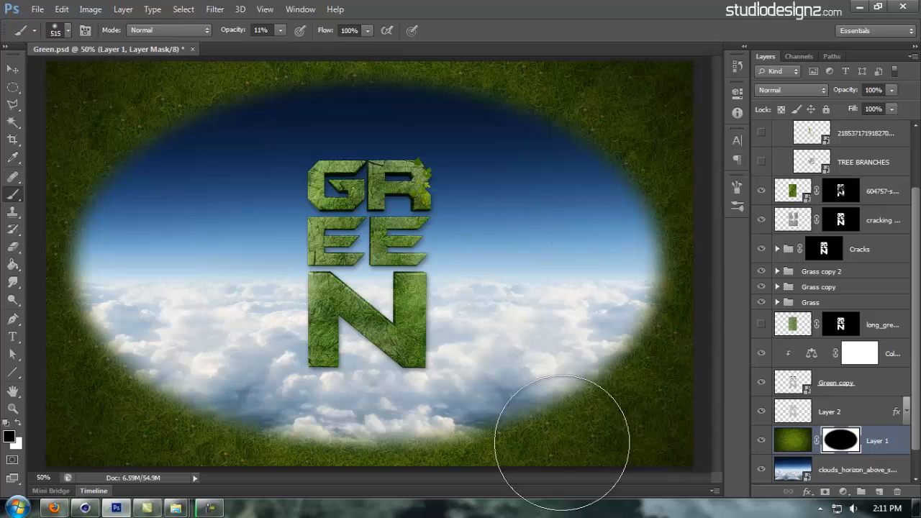
Paint black at 11% Brush opacity over the grass border on Layer 1's mask to fade its edges slightly
mouse_move(563, 444)
mouse_down()
mouse_move(636, 402)
mouse_move(669, 309)
mouse_move(680, 216)
mouse_up()
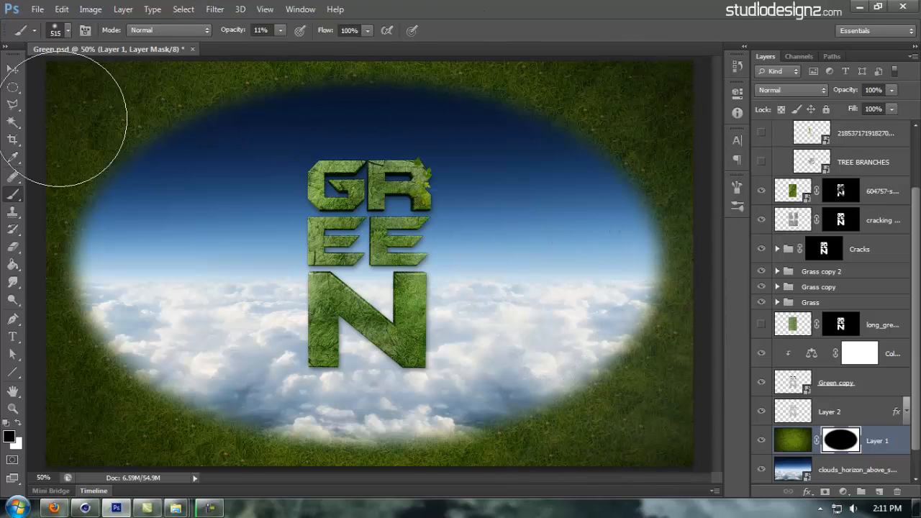
mouse_move(51, 180)
mouse_down()
mouse_move(66, 353)
mouse_move(108, 440)
mouse_up()
mouse_move(677, 437)
mouse_down()
mouse_move(699, 302)
mouse_move(657, 125)
mouse_move(480, 76)
mouse_move(433, 75)
mouse_move(640, 119)
mouse_move(696, 231)
mouse_move(669, 399)
mouse_move(577, 467)
mouse_move(343, 465)
mouse_move(117, 401)
mouse_move(61, 292)
mouse_move(96, 123)
mouse_move(269, 96)
mouse_move(556, 105)
mouse_move(474, 303)
mouse_move(545, 316)
mouse_move(528, 224)
mouse_move(276, 309)
mouse_move(305, 306)
mouse_move(222, 305)
mouse_move(417, 120)
mouse_move(189, 326)
mouse_up()
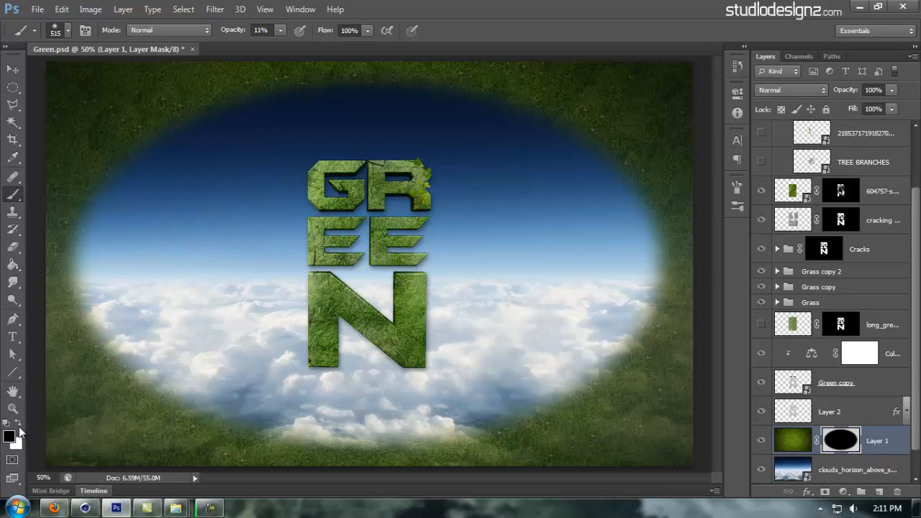
Paint white at 32% opacity over the sky ellipse on Layer 1's mask, leaving the centre behind the lettering clearer
key(x)
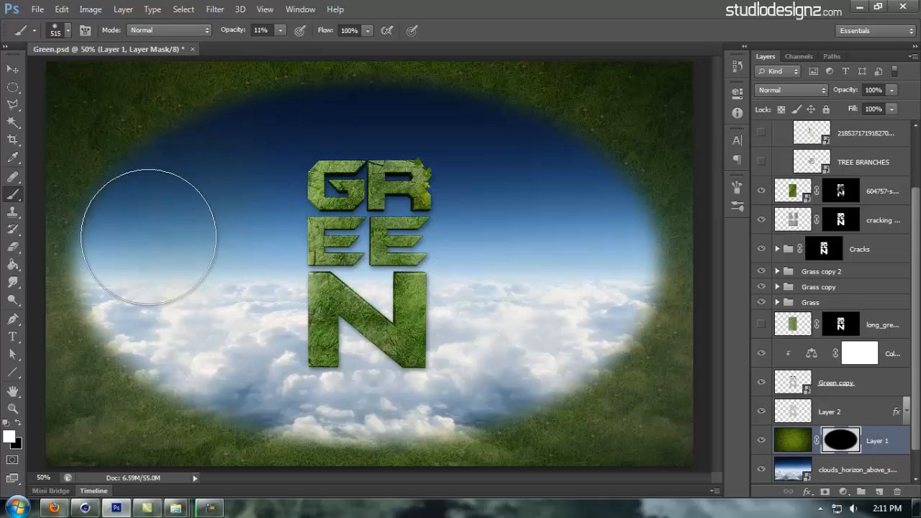
mouse_move(569, 260)
mouse_down()
mouse_move(482, 176)
mouse_move(263, 181)
mouse_move(182, 254)
mouse_move(315, 333)
mouse_move(490, 321)
mouse_move(451, 192)
mouse_up()
key(ctrl+z)
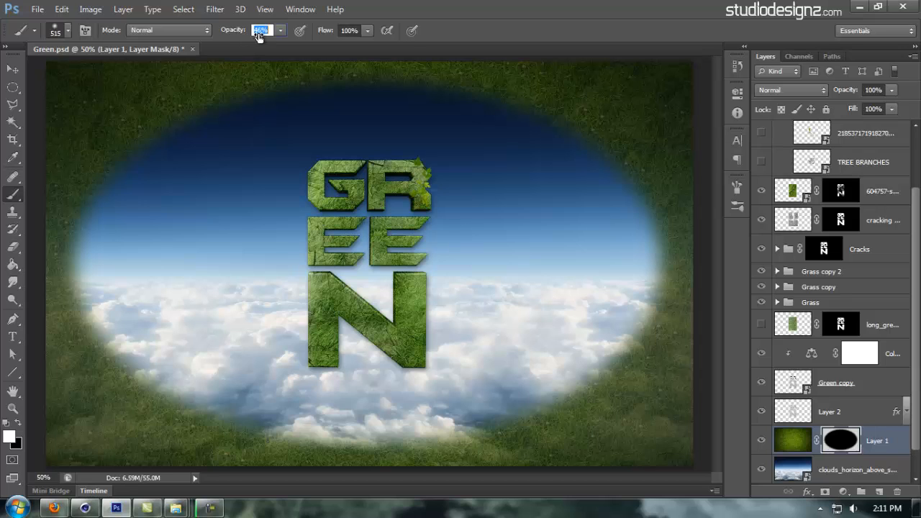
mouse_move(220, 160)
mouse_down()
mouse_move(190, 182)
mouse_move(149, 233)
mouse_move(139, 283)
mouse_move(163, 327)
mouse_move(256, 368)
mouse_move(389, 396)
mouse_move(468, 387)
mouse_move(577, 337)
mouse_move(619, 271)
mouse_move(600, 208)
mouse_move(480, 139)
mouse_move(353, 115)
mouse_move(183, 156)
mouse_up()
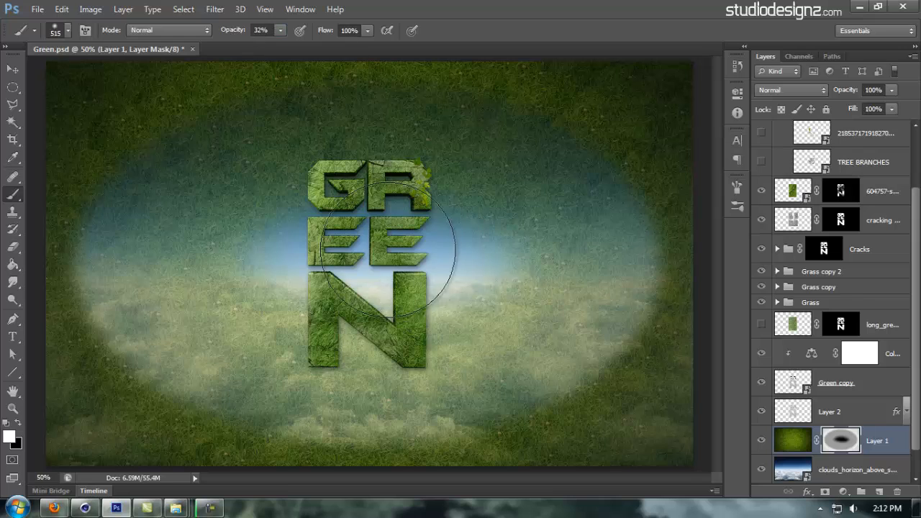
Blend more white at 32% opacity into the clear centre of Layer 1's mask, using a smaller 227 px brush
mouse_move(388, 254)
mouse_down()
mouse_move(360, 231)
mouse_move(269, 267)
mouse_move(450, 293)
mouse_move(505, 271)
mouse_up()
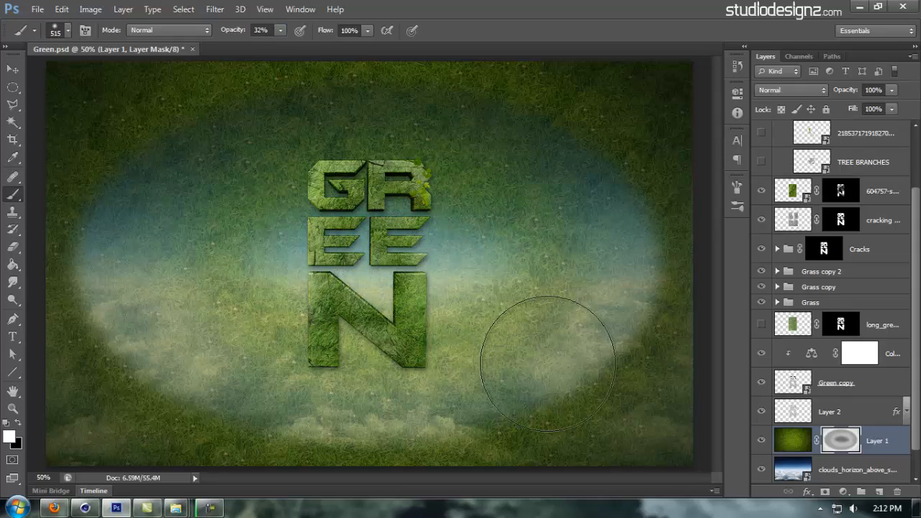
key(ctrl+z)
mouse_move(425, 282)
mouse_down()
mouse_move(433, 279)
mouse_move(389, 280)
mouse_up()
mouse_move(459, 254)
mouse_down()
mouse_move(327, 220)
mouse_move(259, 262)
mouse_move(432, 285)
mouse_move(482, 256)
mouse_move(295, 264)
mouse_up()
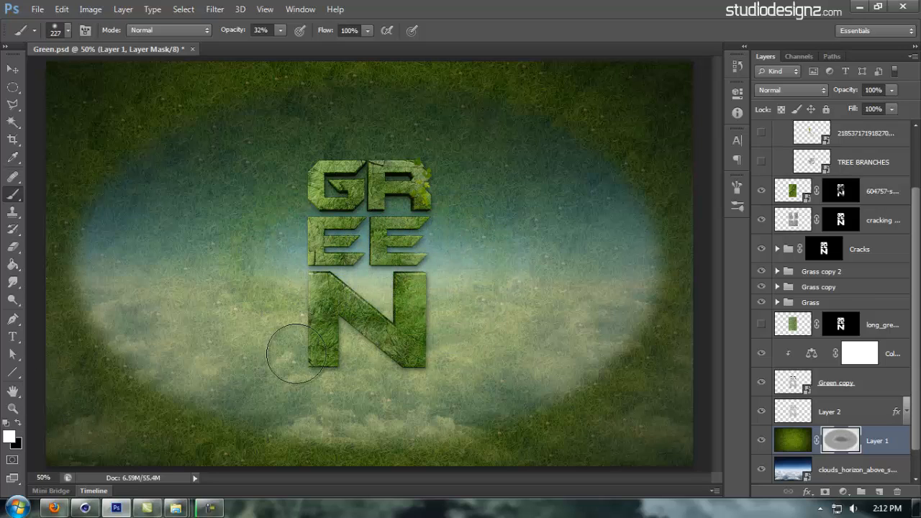
drag(292, 343, 304, 366)
Paint black across the clouds behind the lettering on Layer 1's mask, and soften the ellipse's outer edges with white using a 355 px brush
key(x)
mouse_move(247, 309)
mouse_down()
mouse_move(327, 346)
mouse_move(496, 324)
mouse_move(483, 226)
mouse_move(301, 186)
mouse_move(275, 317)
mouse_move(544, 314)
mouse_up()
key(x)
key(x)
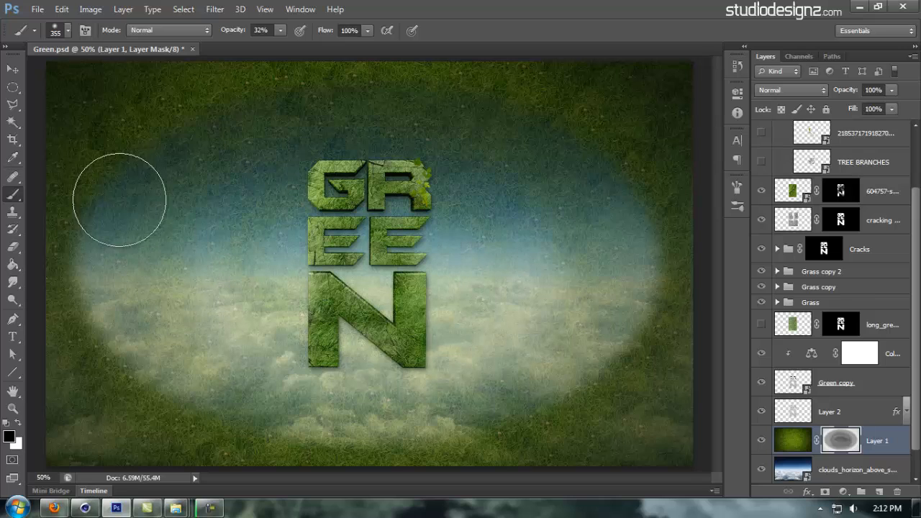
key(x)
mouse_move(113, 184)
mouse_down()
mouse_move(172, 138)
mouse_move(334, 101)
mouse_move(481, 117)
mouse_move(642, 181)
mouse_move(653, 199)
mouse_move(676, 335)
mouse_move(627, 392)
mouse_move(517, 427)
mouse_move(341, 447)
mouse_move(259, 432)
mouse_move(171, 379)
mouse_move(94, 236)
mouse_move(93, 216)
mouse_move(135, 369)
mouse_move(257, 439)
mouse_move(457, 447)
mouse_move(650, 366)
mouse_move(675, 251)
mouse_move(588, 404)
mouse_move(624, 190)
mouse_move(642, 365)
mouse_move(545, 431)
mouse_move(598, 411)
mouse_move(273, 451)
mouse_move(82, 340)
mouse_move(51, 233)
mouse_move(127, 380)
mouse_move(64, 277)
mouse_move(145, 410)
mouse_up()
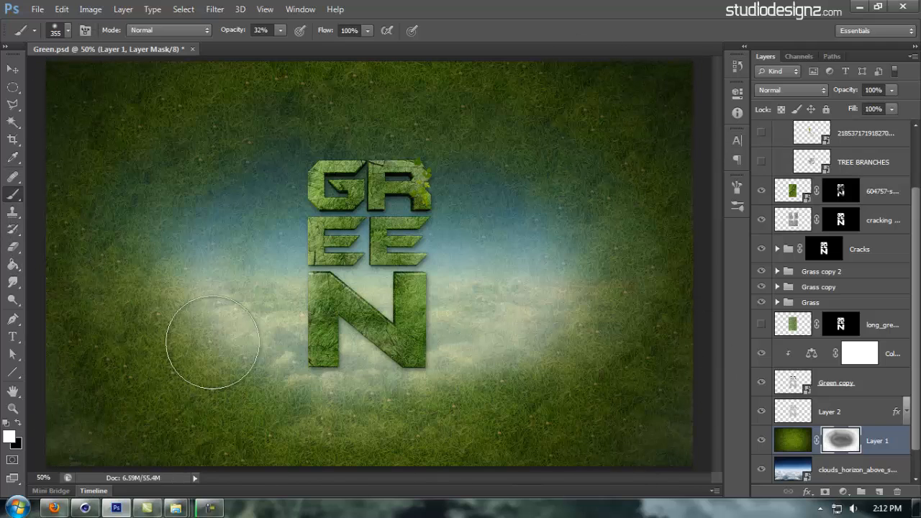
Reveal more sky and clouds beside the left letters with black on Layer 1's mask, and blend the area with white
key(x)
drag(177, 227, 353, 371)
key(x)
mouse_move(225, 281)
mouse_down()
mouse_move(261, 212)
mouse_move(308, 257)
mouse_up()
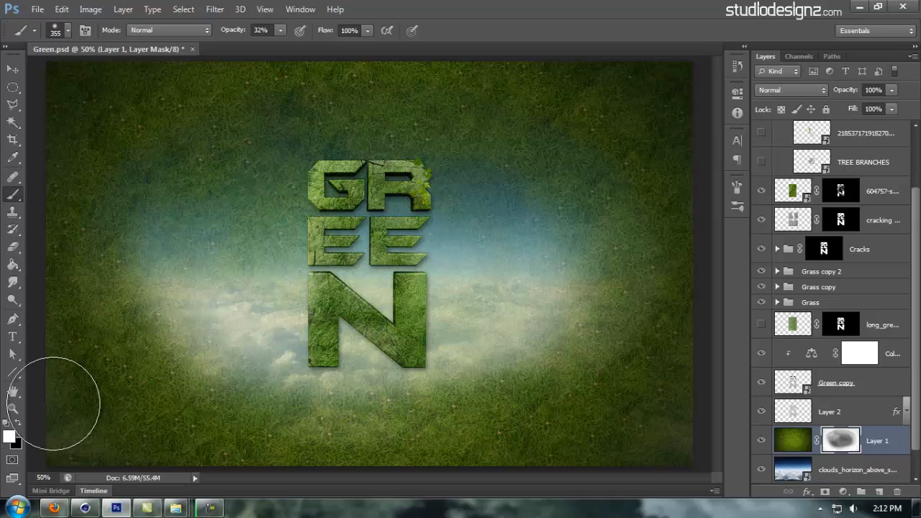
Paint black over the sky on both sides of the lettering in Layer 1's mask, and bring grass back around it with white
key(x)
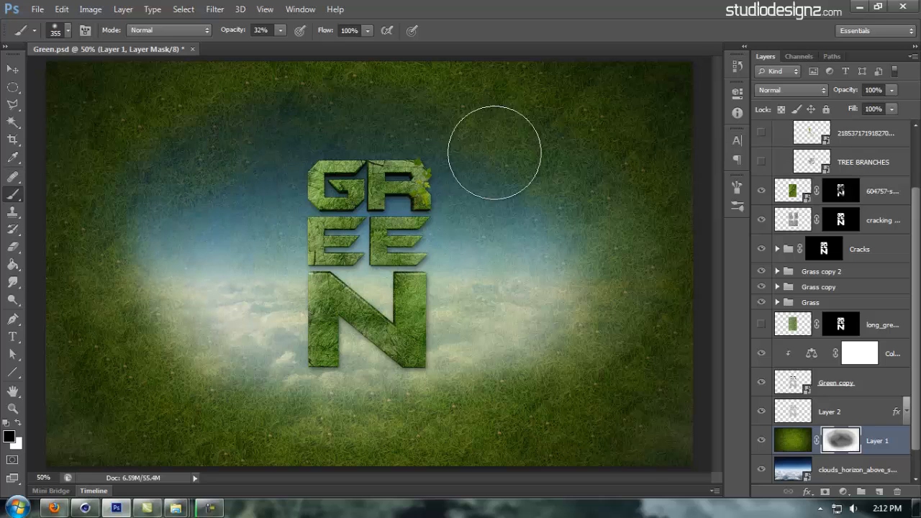
mouse_move(594, 215)
mouse_down()
mouse_move(479, 349)
mouse_move(321, 376)
mouse_move(220, 286)
mouse_up()
key(x)
mouse_move(170, 313)
mouse_down()
mouse_move(262, 395)
mouse_move(534, 403)
mouse_move(653, 313)
mouse_move(658, 152)
mouse_up()
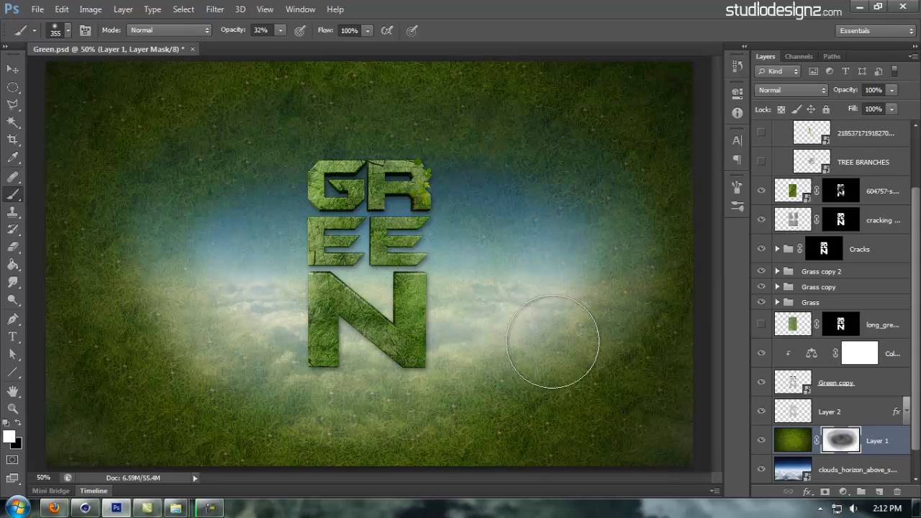
Paint white at 20% opacity over the lower clouds on Layer 1's mask, and save the document
key(2)
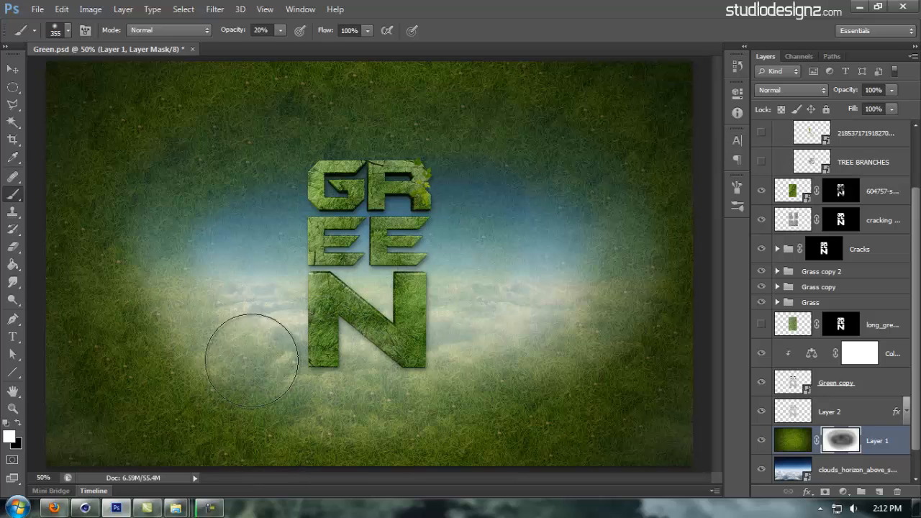
mouse_move(257, 328)
mouse_down()
mouse_move(497, 387)
mouse_move(596, 309)
mouse_up()
key(v)
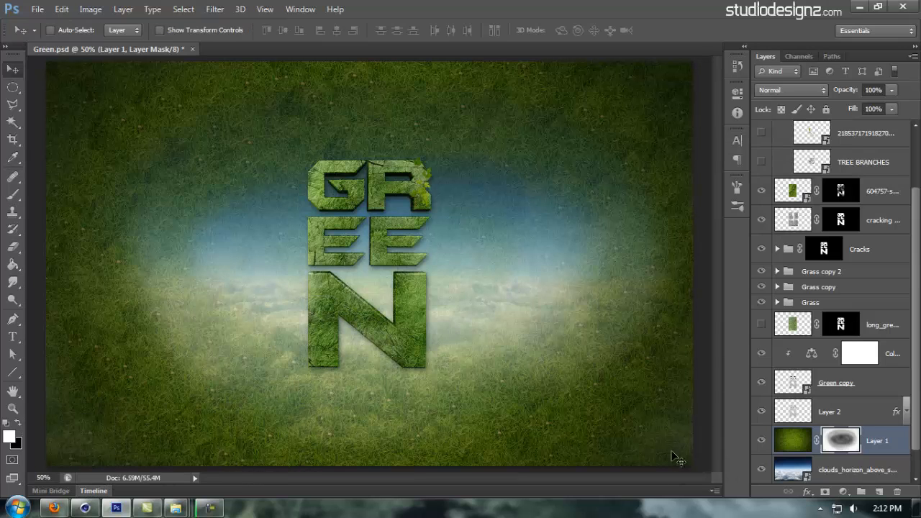
scroll(338, 238, up, 1)
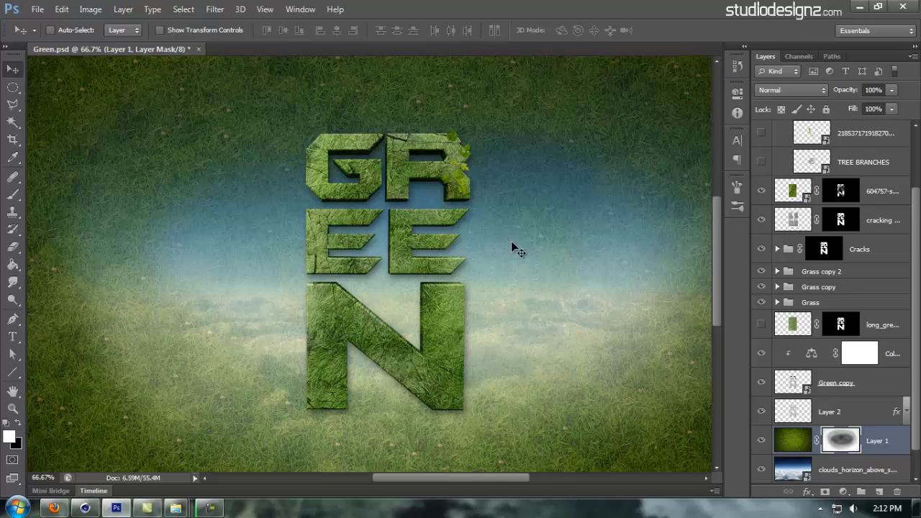
drag(518, 226, 511, 245)
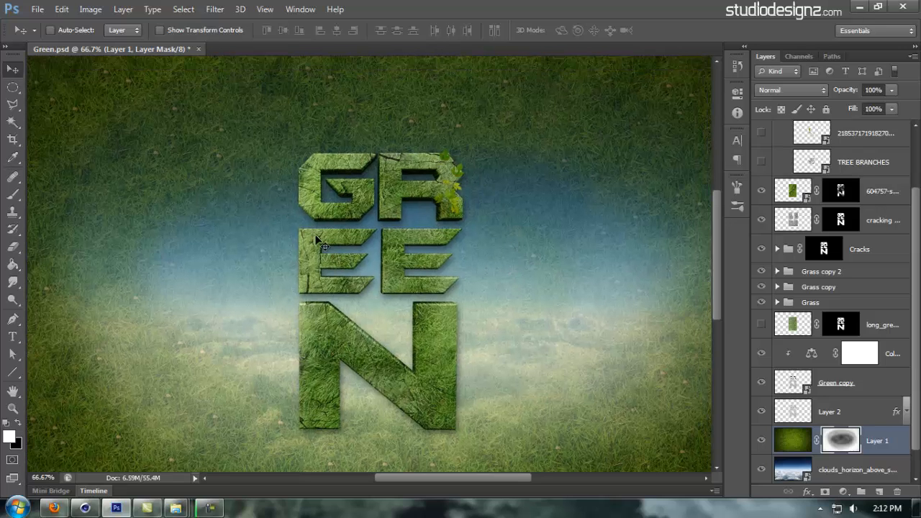
drag(431, 261, 426, 249)
key(ctrl+s)
Duplicate the leaf sprig from the R, scale the copy down and place it on the left edge of the first E
ctrl+click(438, 165)
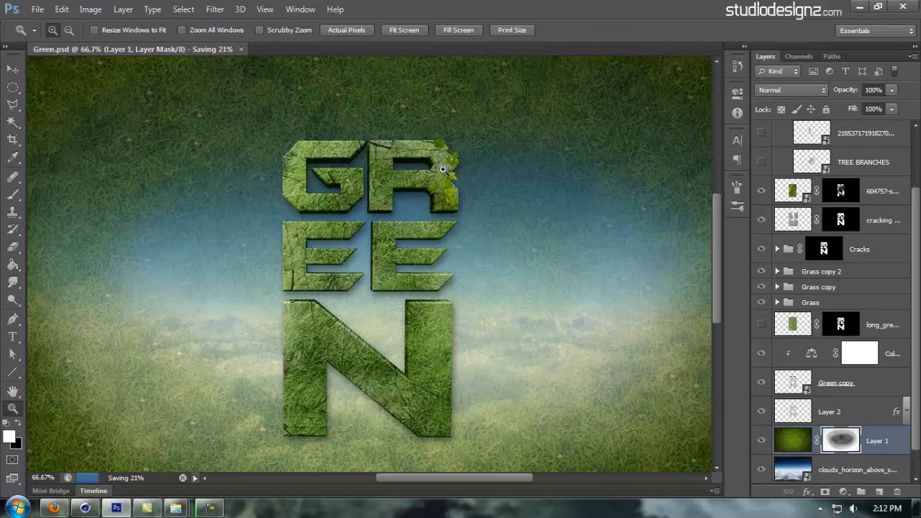
drag(476, 203, 494, 186)
scroll(851, 171, up, 2)
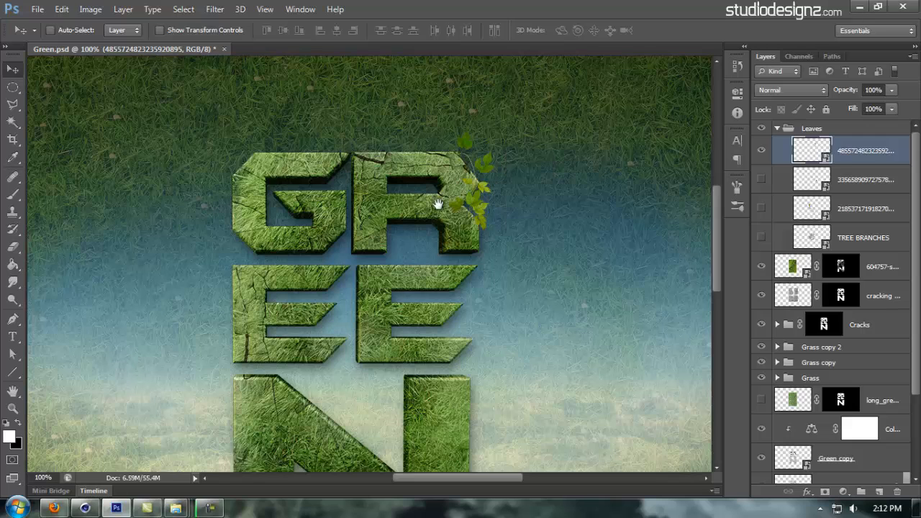
drag(437, 204, 446, 230)
alt+drag(476, 190, 251, 225)
key(ctrl+t)
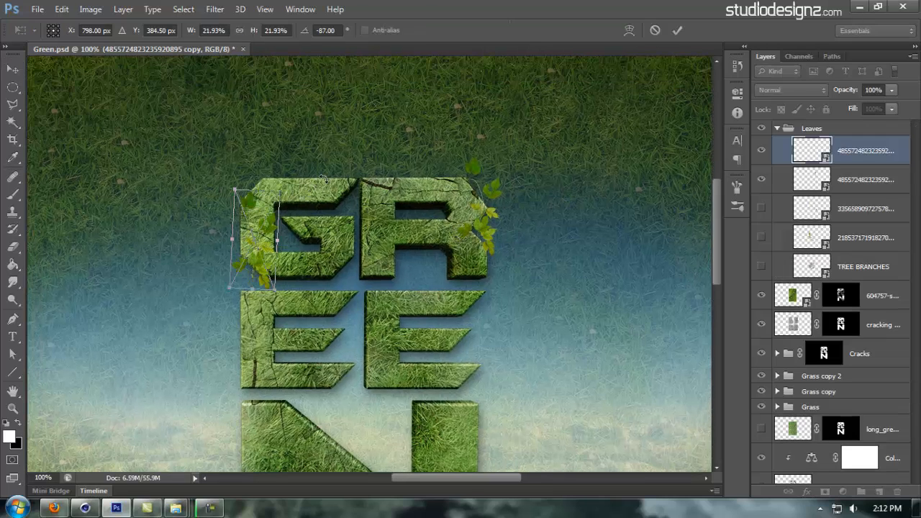
drag(279, 176, 232, 291)
drag(224, 193, 248, 226)
key(Return)
drag(251, 259, 243, 310)
Make another copy of the leaf sprig, scale it to about 28% rotated 78°, and place it right of the N
drag(340, 312, 473, 216)
key(ctrl+t)
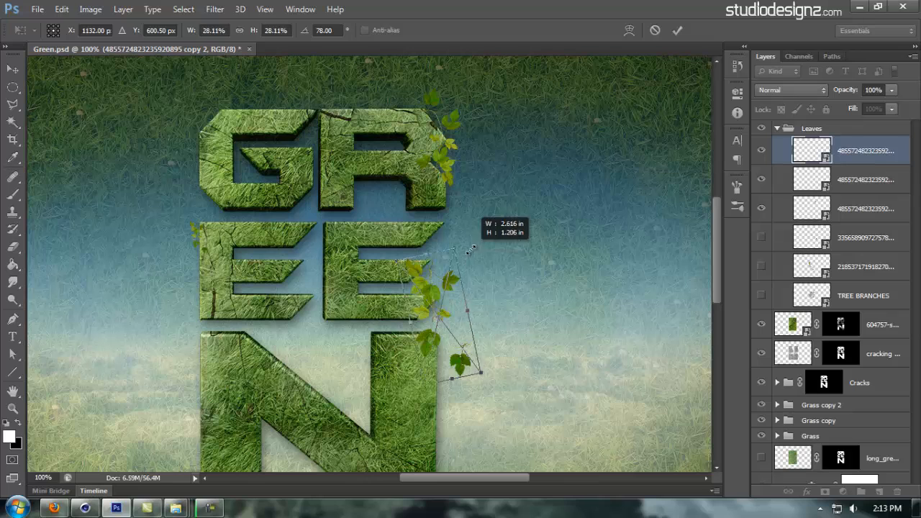
key(Return)
drag(489, 298, 540, 271)
Flip the new leaf sprig copy horizontally
key(ctrl+t)
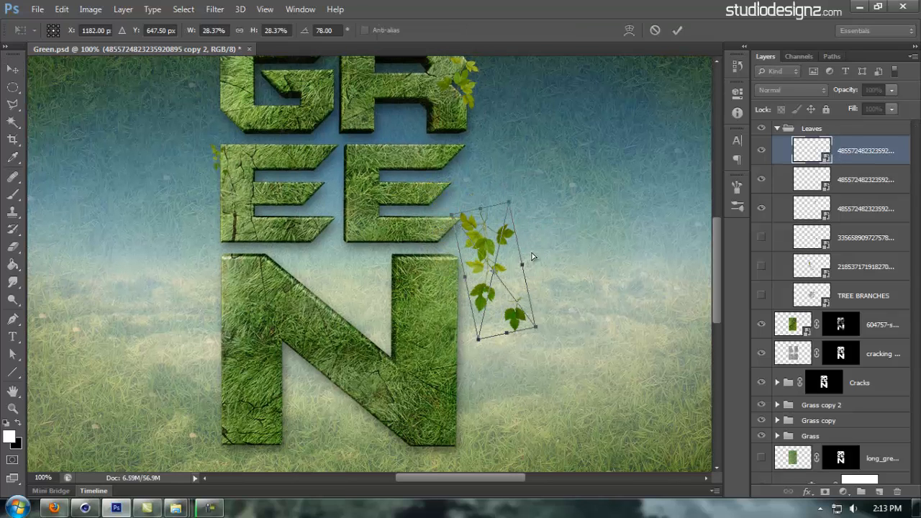
right_click(536, 246)
click(581, 435)
key(Return)
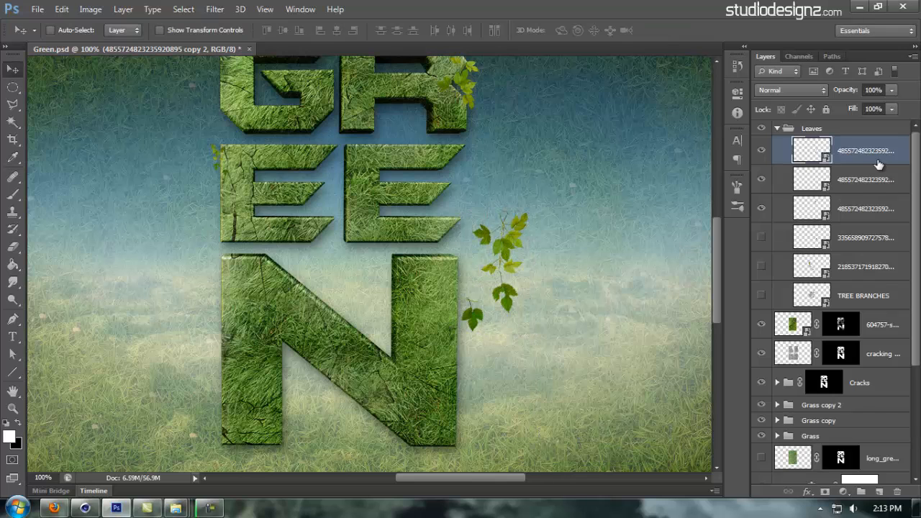
Move the flipped leaf sprig onto the inner edge of the N's right stem and scale it down
right_click(874, 155)
click(509, 224)
drag(509, 226, 388, 292)
key(ctrl+t)
drag(405, 256, 436, 356)
key(Return)
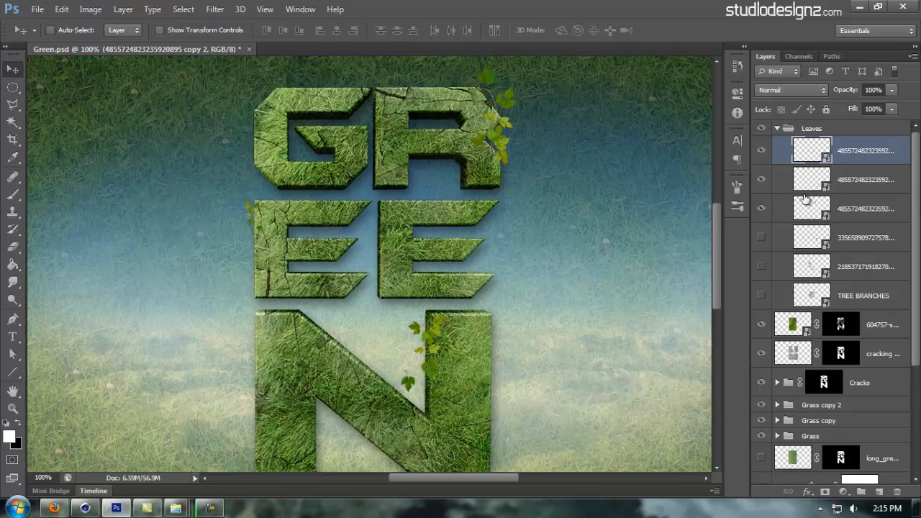
Show the hidden yellow-flower vine layer, scale it down to about 21% and place it along the top of the G
click(763, 238)
click(856, 237)
drag(449, 313, 542, 247)
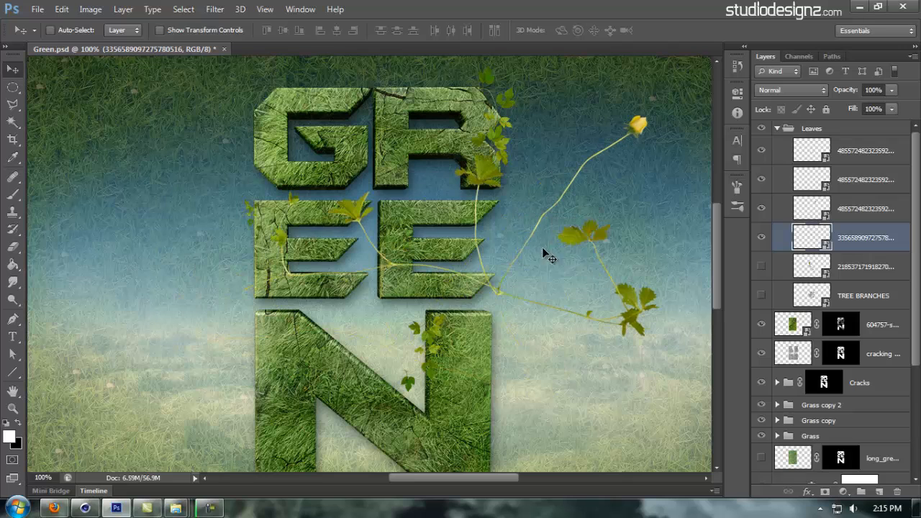
key(ctrl+t)
drag(677, 104, 500, 201)
key(Return)
scroll(518, 237, up, 3)
drag(536, 258, 367, 163)
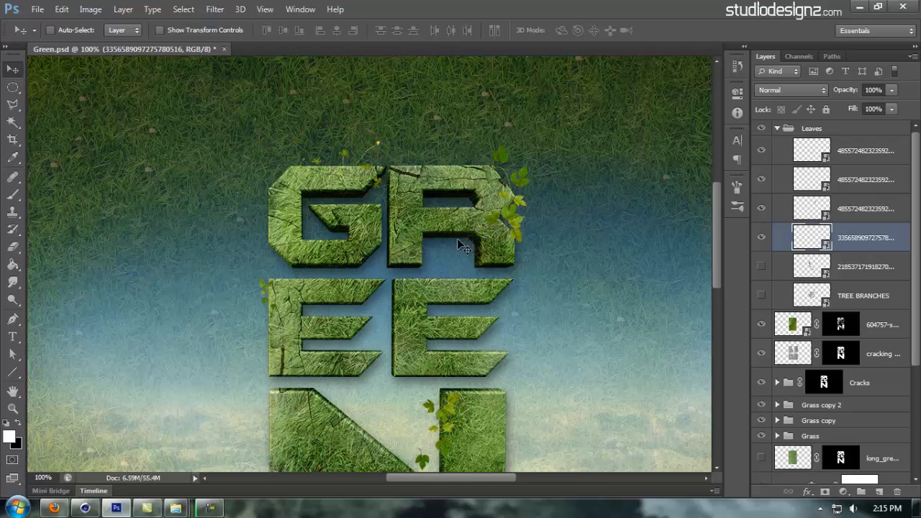
Duplicate the yellow-flower vine layer and scale the copy down to about 11.8%
scroll(457, 238, down, 5)
scroll(457, 238, right, 1)
key(ctrl+j)
key(ctrl+t)
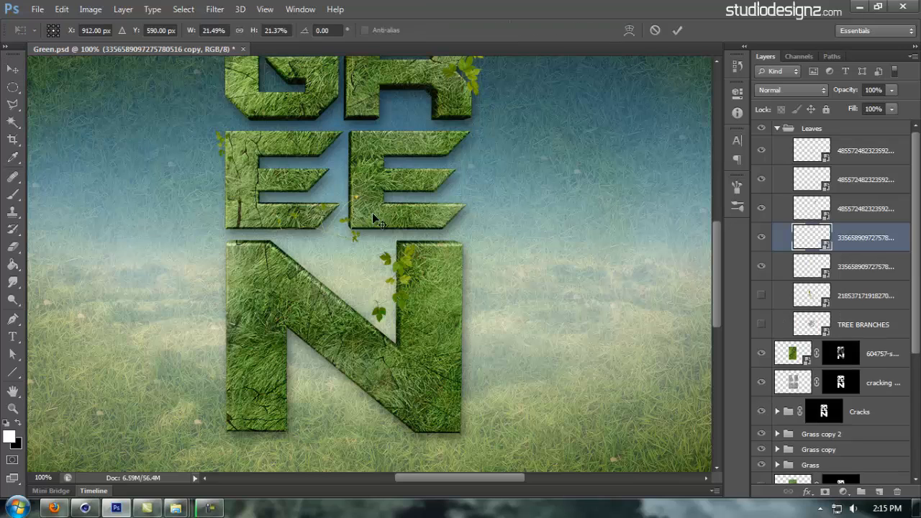
drag(367, 195, 348, 204)
key(Return)
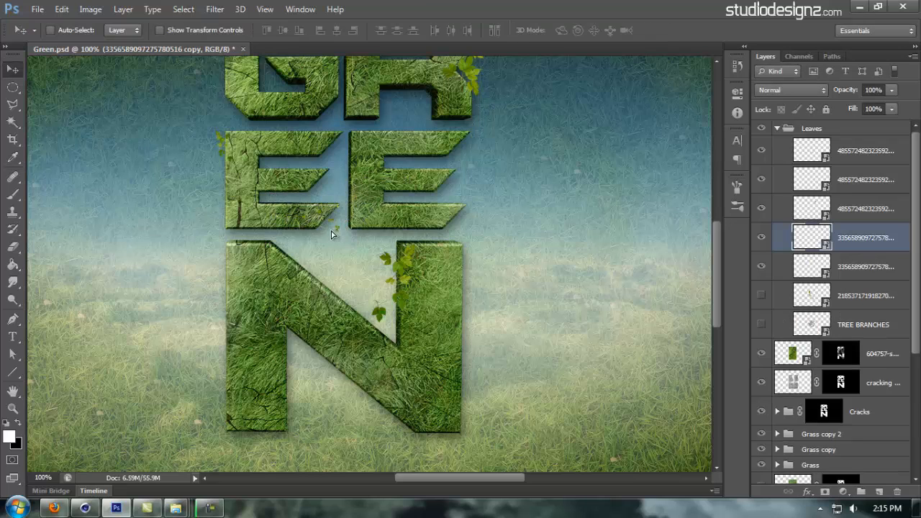
Rotate the small vine copy about 90° and place it on the upper left edge of the N
drag(332, 234, 304, 454)
key(ctrl+t)
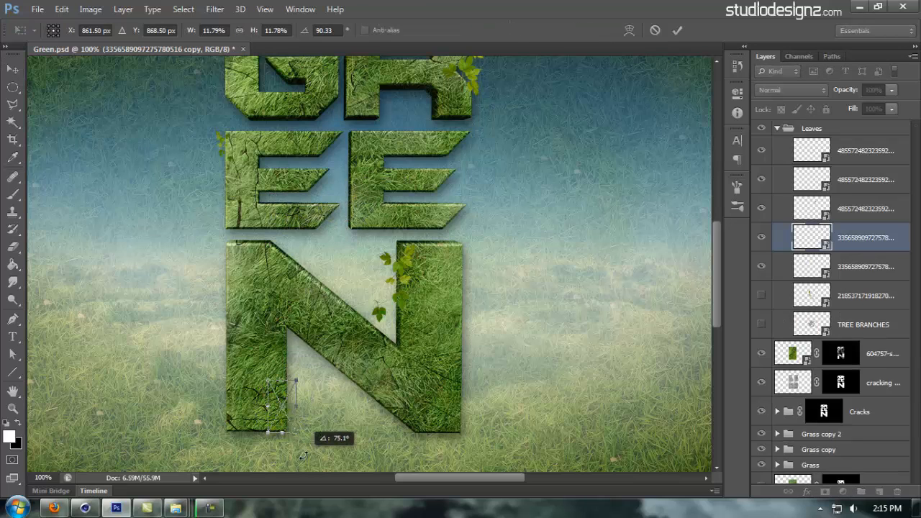
key(Return)
drag(288, 410, 221, 268)
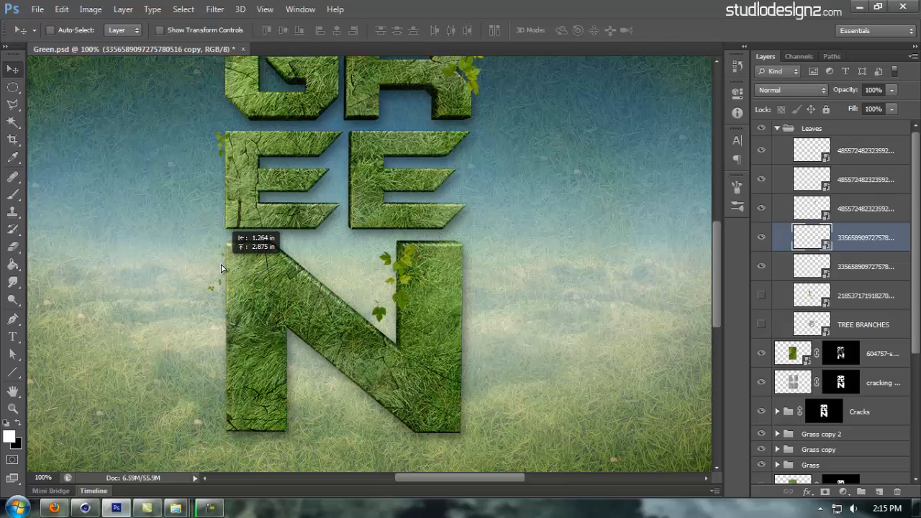
Show the hidden large ivy layer below the vine layers and move the ivy to the right of the lettering
scroll(411, 220, up, 3)
click(763, 292)
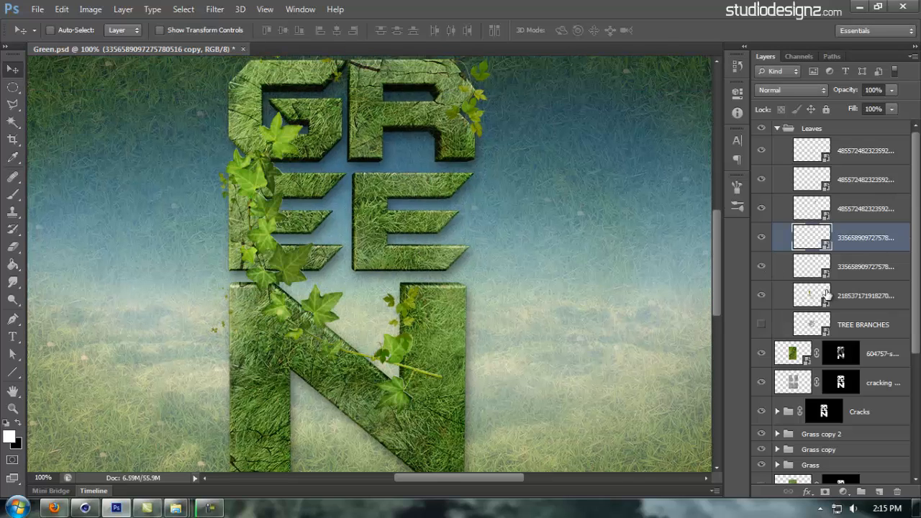
click(835, 295)
drag(368, 217, 419, 263)
drag(418, 262, 524, 259)
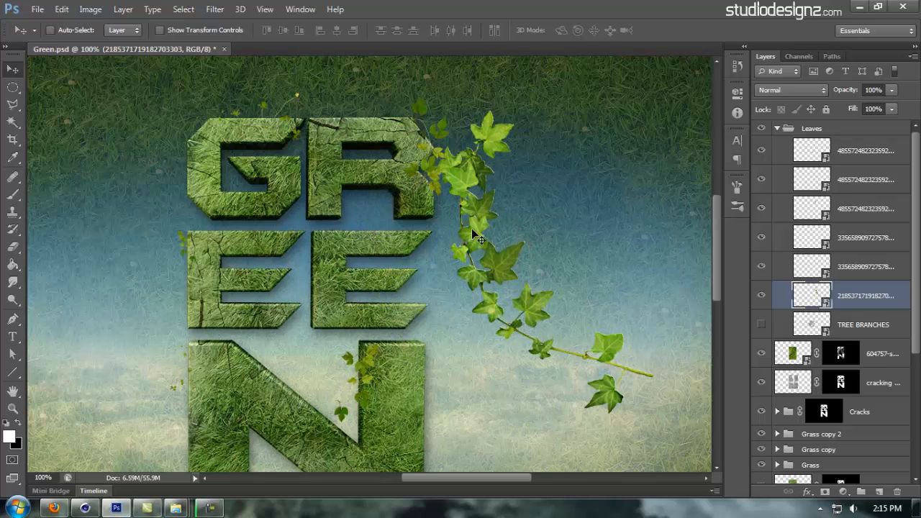
Flip the large ivy horizontally and scale it down to about 29%
key(ctrl+t)
right_click(496, 231)
click(568, 422)
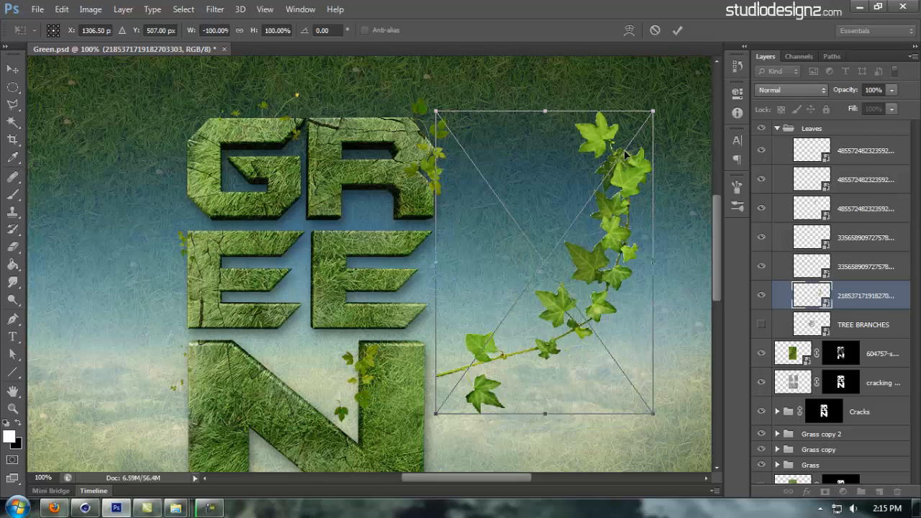
drag(489, 282, 484, 126)
drag(621, 65, 588, 156)
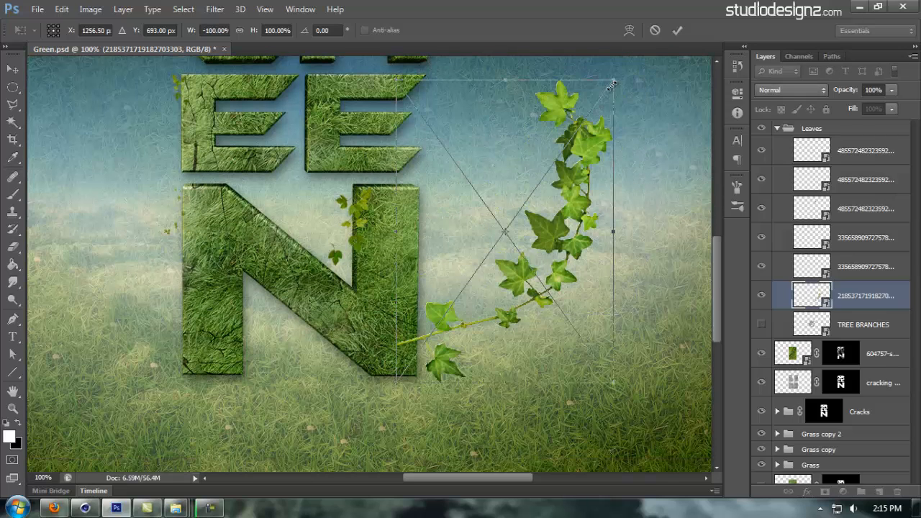
drag(611, 83, 538, 185)
key(Return)
Rotate the small ivy about -22° and place it along the lower right edge of the N
drag(544, 221, 456, 354)
key(ctrl+t)
drag(508, 279, 467, 239)
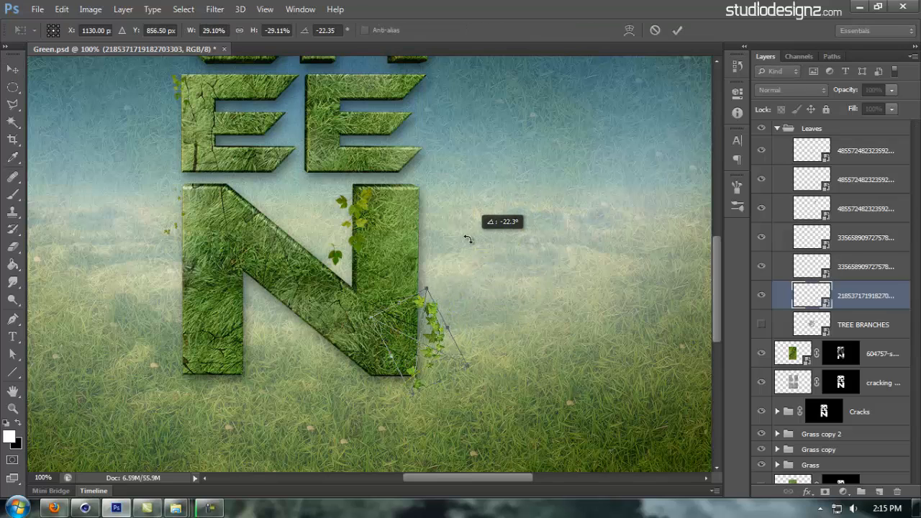
key(Return)
drag(444, 340, 435, 336)
drag(479, 293, 420, 419)
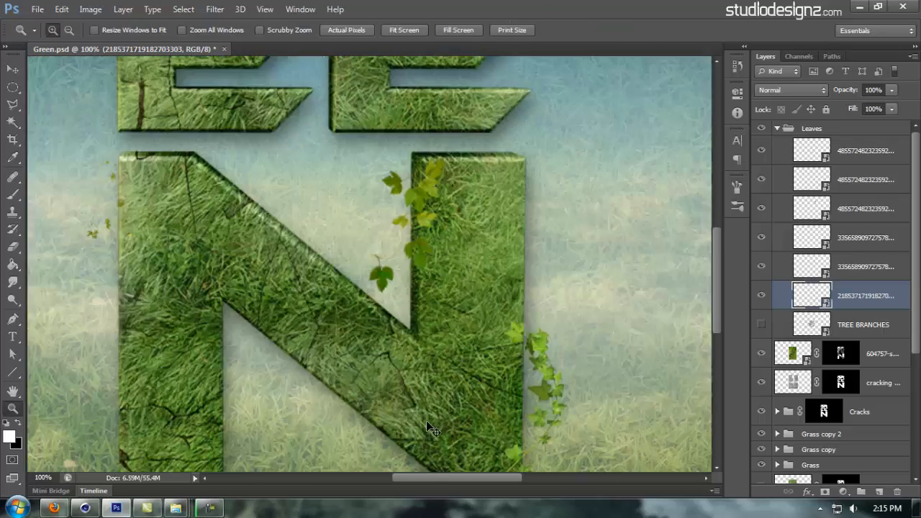
Add a layer mask to the ivy layer and hide the tip of its stem over the N with a size 10 brush
drag(381, 333, 449, 326)
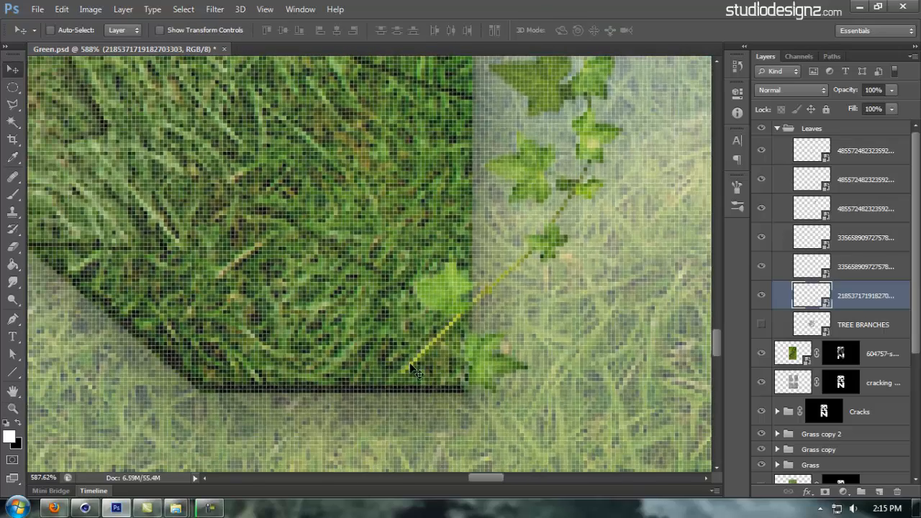
click(823, 492)
key(b)
mouse_move(480, 343)
alt+mouse_down()
mouse_move(405, 335)
mouse_move(344, 314)
mouse_move(410, 316)
mouse_move(402, 316)
alt+mouse_up()
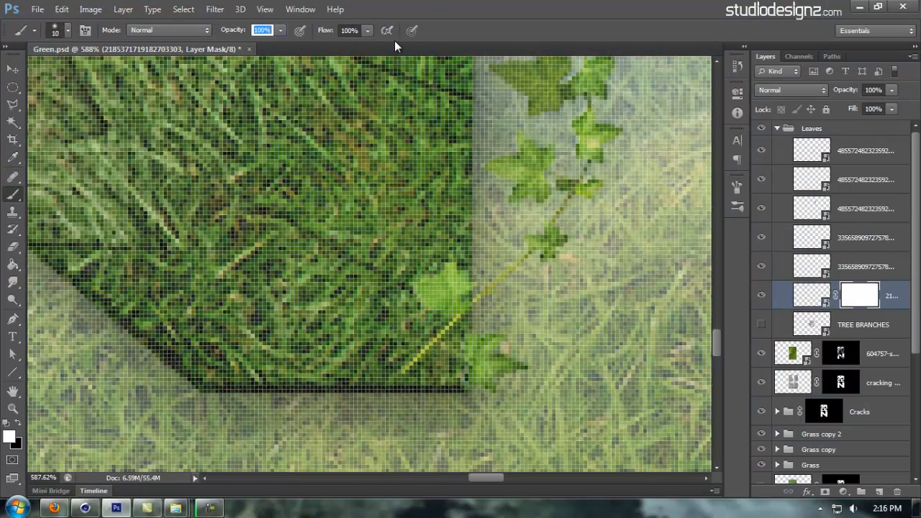
key(x)
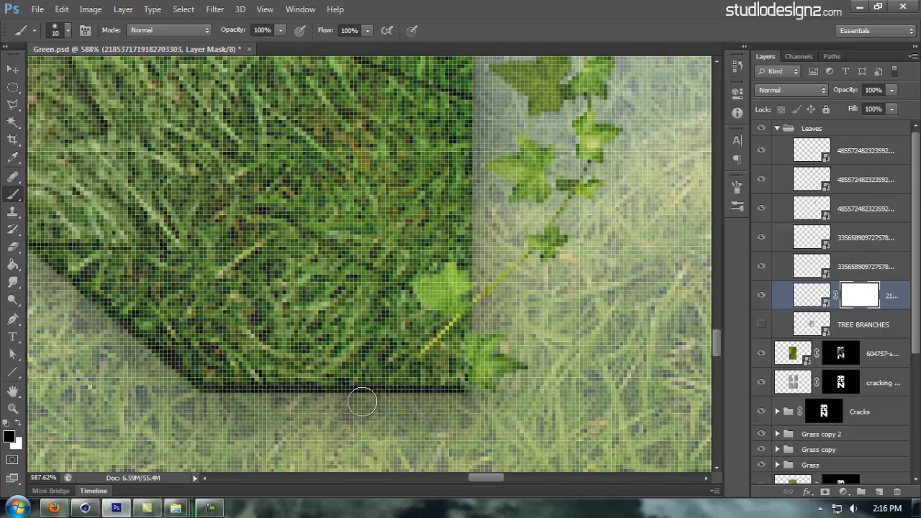
key(x)
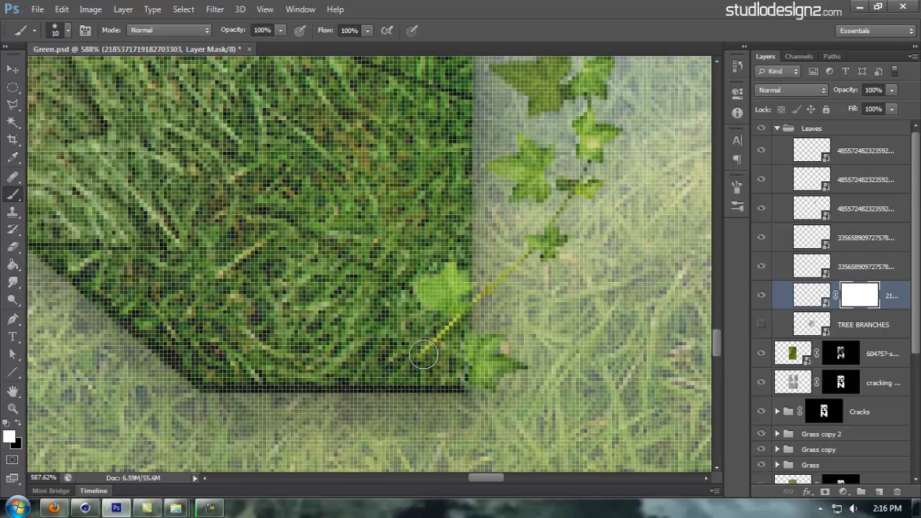
key(v)
scroll(510, 369, down, 5)
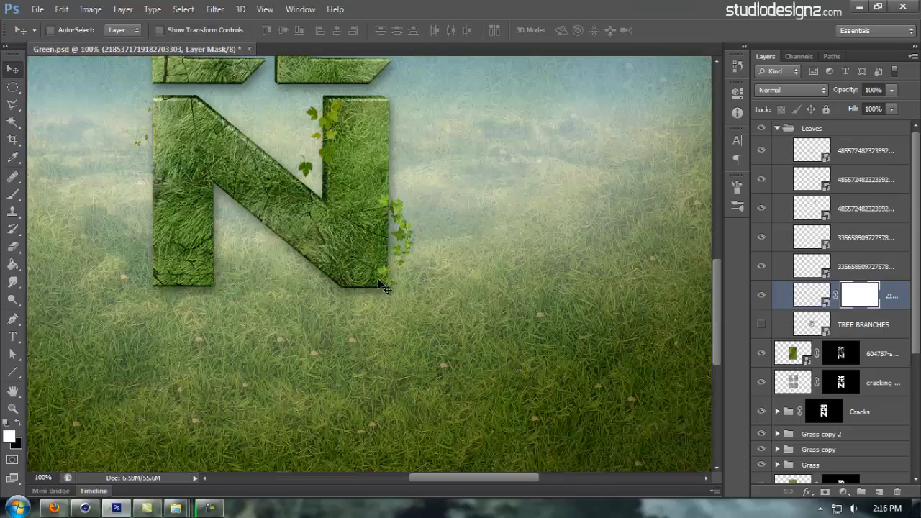
Duplicate the masked ivy layer and place the copy over the second E
drag(411, 341, 508, 292)
drag(391, 217, 415, 244)
click(809, 295)
drag(565, 362, 266, 171)
drag(349, 245, 354, 336)
drag(360, 212, 313, 276)
drag(245, 318, 428, 295)
Flip the ivy copy horizontally, scale it down slightly and place it on the upper left edge of the second E
key(ctrl+t)
right_click(514, 291)
click(566, 264)
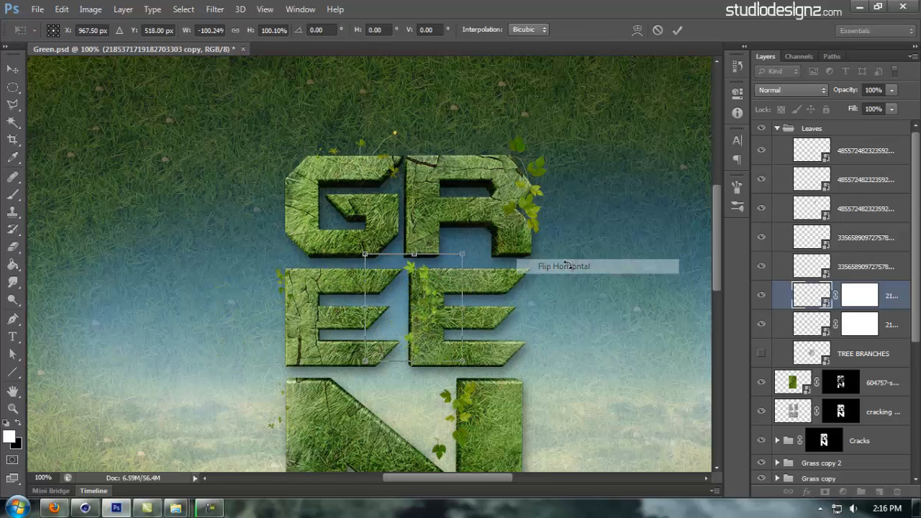
drag(520, 300, 473, 246)
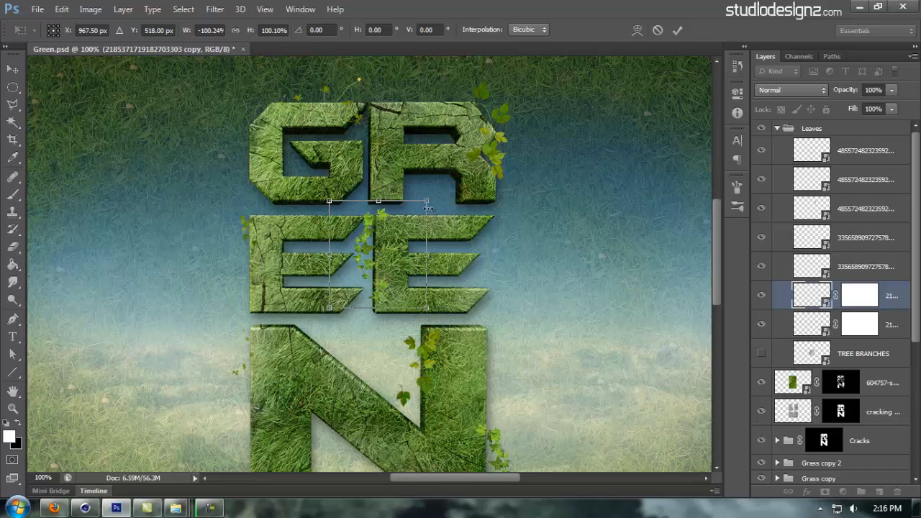
drag(427, 201, 420, 212)
key(Return)
drag(384, 252, 392, 243)
drag(436, 302, 457, 241)
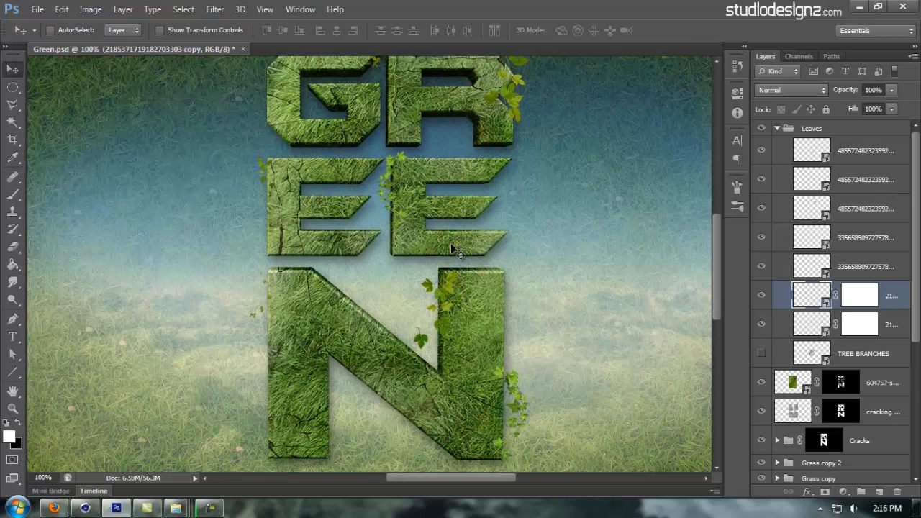
scroll(460, 180, up, 5)
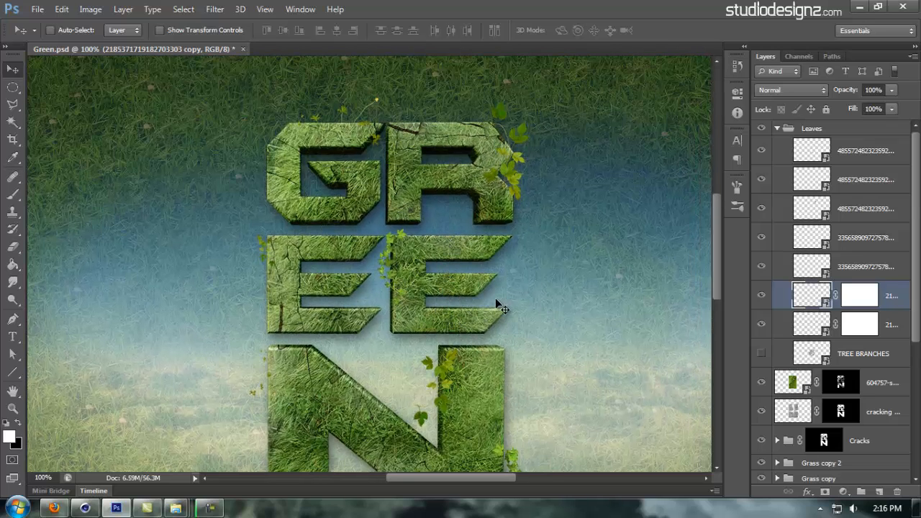
drag(429, 270, 406, 263)
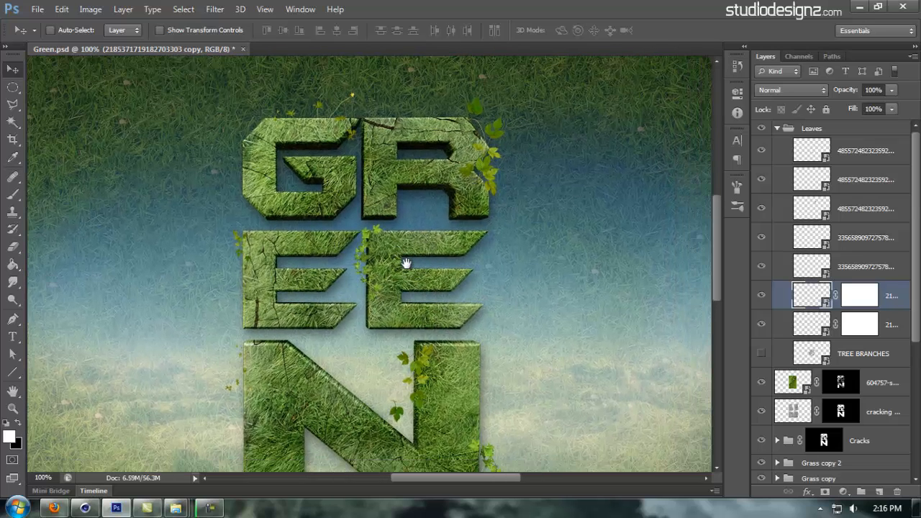
Show the hidden TREE BRANCHES layer and move its plant collection to the right of the lettering
click(760, 354)
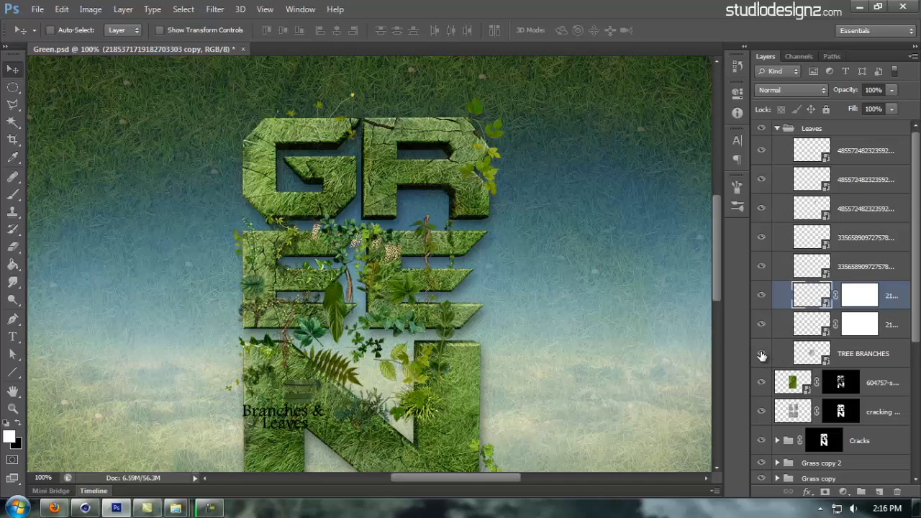
click(800, 357)
drag(397, 288, 630, 244)
drag(651, 285, 544, 276)
ctrl+click(561, 216)
drag(448, 208, 397, 227)
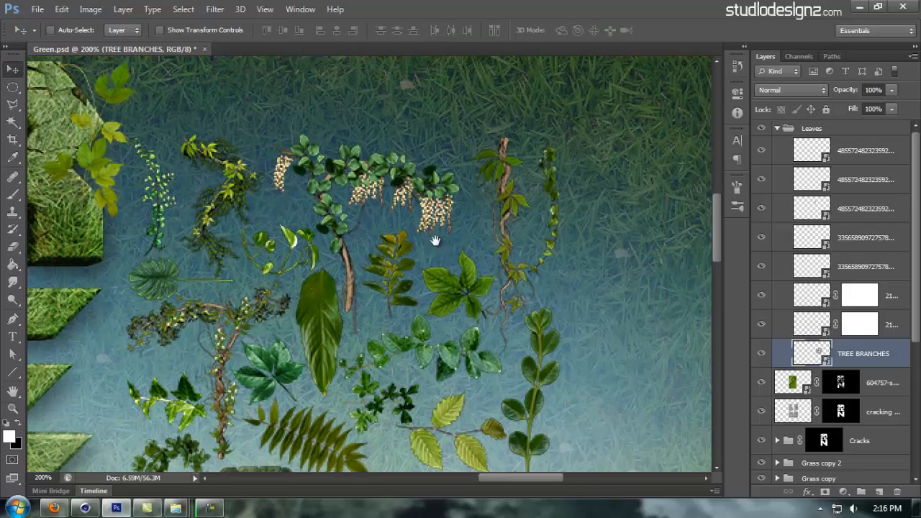
drag(506, 272, 497, 259)
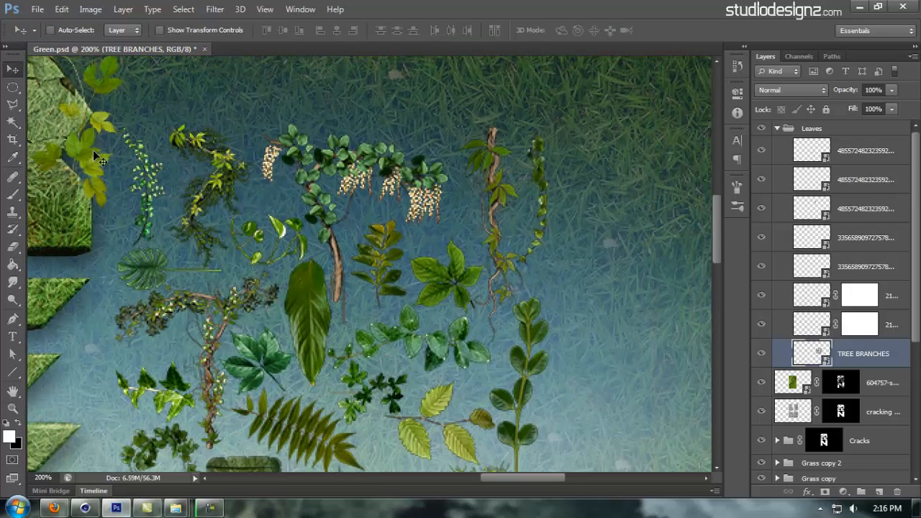
Outline the tall woody vine in TREE BRANCHES with the Polygonal Lasso and copy it to its own layer
click(13, 104)
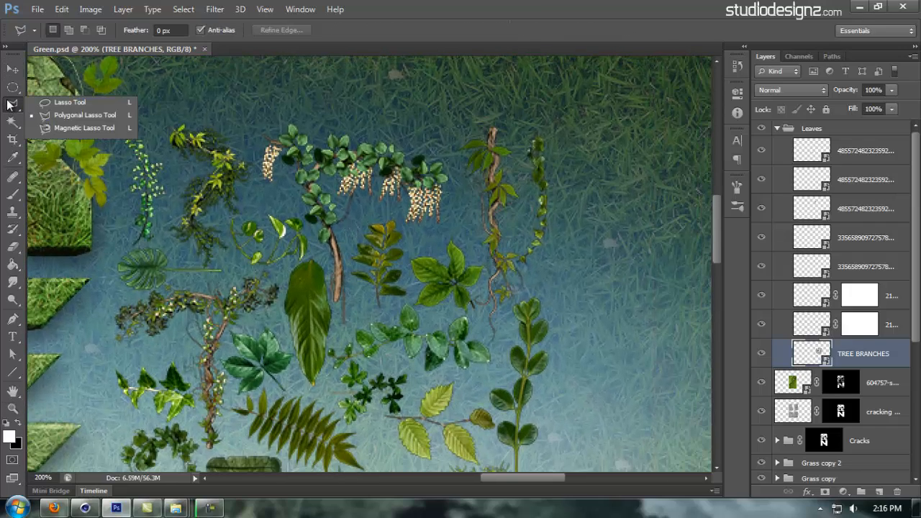
click(64, 117)
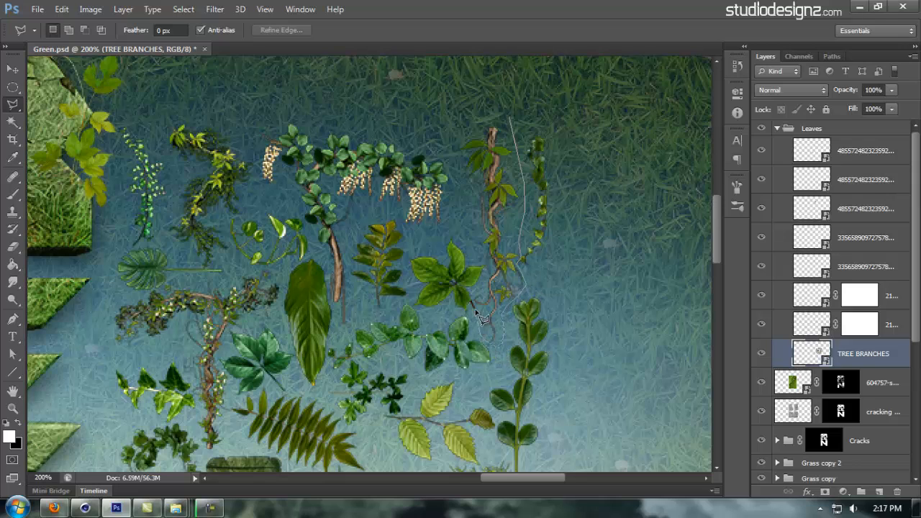
click(517, 127)
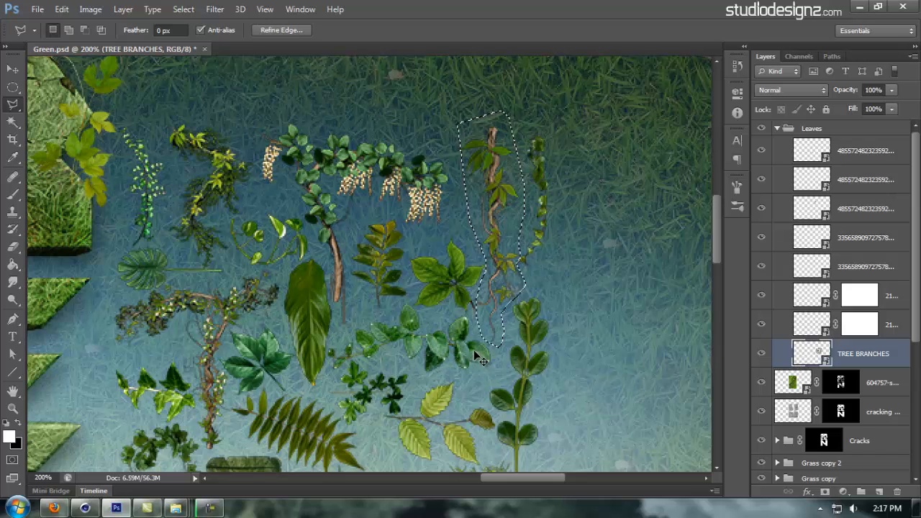
key(ctrl+j)
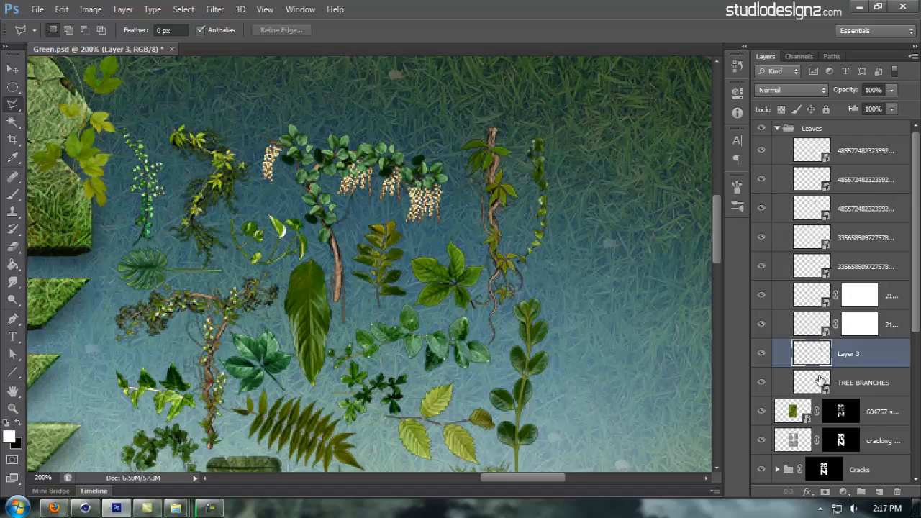
Outline the curved yellow-leaved branch in TREE BRANCHES with the lasso and copy it to its own layer
drag(329, 246, 408, 145)
drag(479, 250, 555, 348)
click(847, 378)
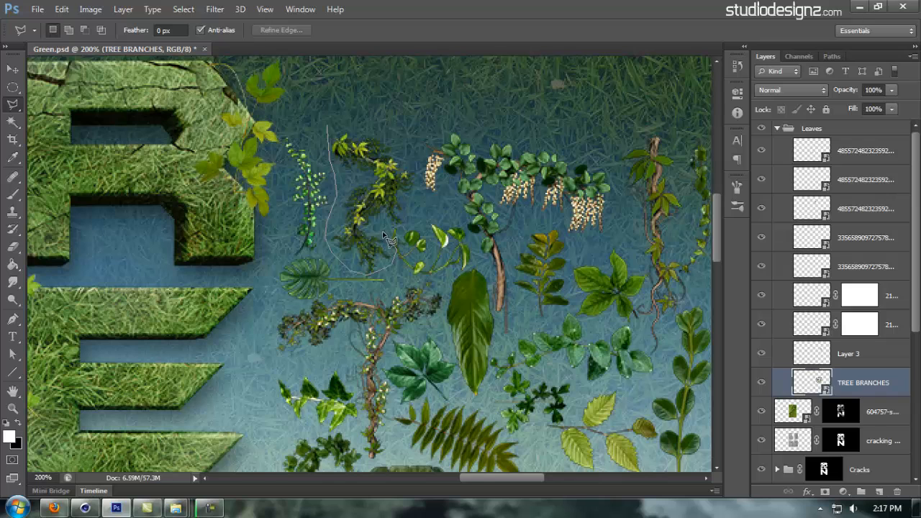
click(330, 126)
key(ctrl+j)
Outline the T-shaped flowering branch in TREE BRANCHES with the lasso and copy it to its own layer
click(866, 413)
mouse_move(396, 194)
mouse_down()
mouse_move(389, 124)
mouse_move(398, 82)
mouse_up()
drag(390, 125, 365, 137)
drag(379, 186, 380, 204)
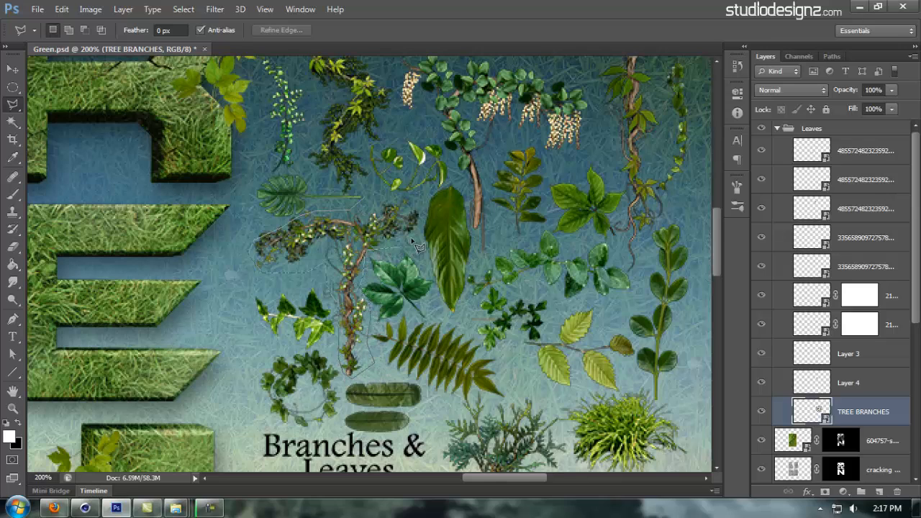
click(373, 207)
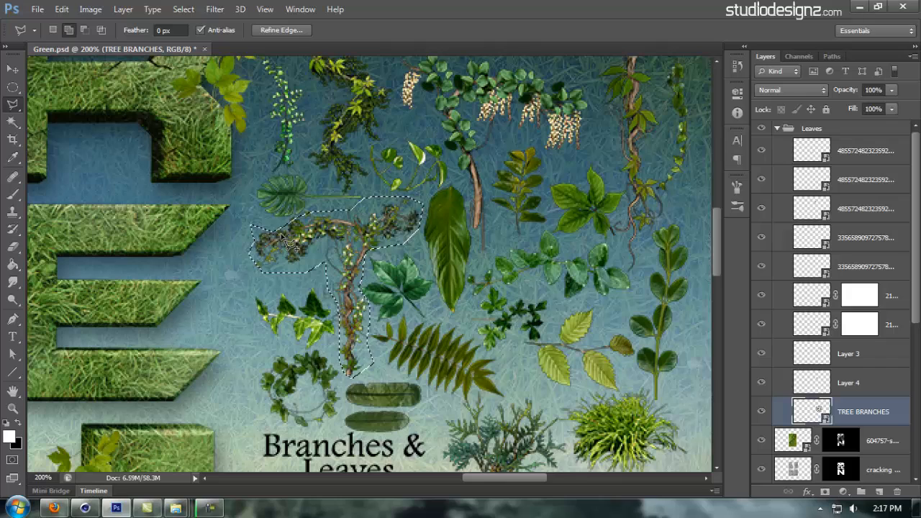
key(ctrl+j)
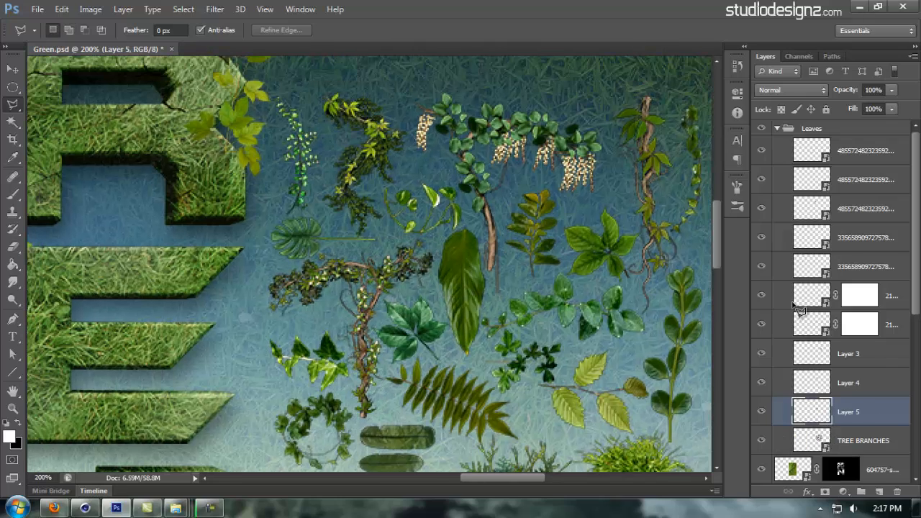
Hide the TREE BRANCHES layer so that only the extracted branches show beside the lettering
click(864, 437)
mouse_move(415, 297)
mouse_down()
mouse_move(384, 209)
mouse_move(392, 212)
mouse_move(405, 311)
mouse_up()
drag(480, 257, 487, 277)
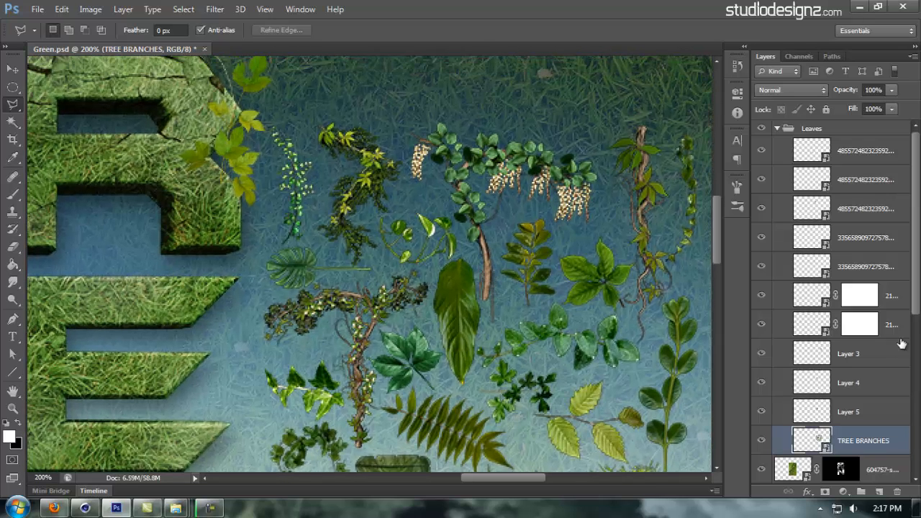
click(761, 440)
key(v)
key(ctrl+minus)
drag(451, 281, 476, 267)
Move the woody vine on Layer 3 onto the upper left edge of the N
click(849, 353)
drag(691, 242, 423, 208)
drag(514, 315, 487, 230)
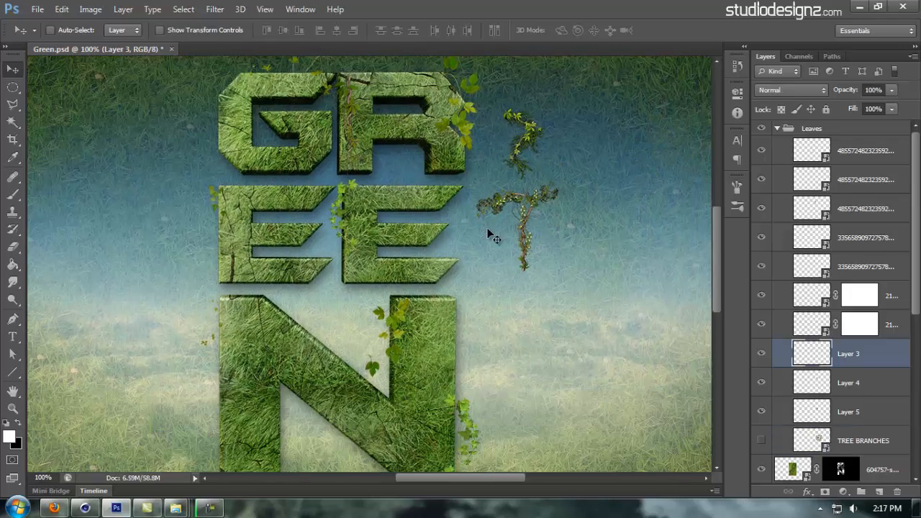
drag(419, 192, 399, 442)
drag(384, 410, 478, 271)
drag(304, 356, 247, 267)
key(ctrl+space)
click(250, 259)
drag(266, 229, 287, 256)
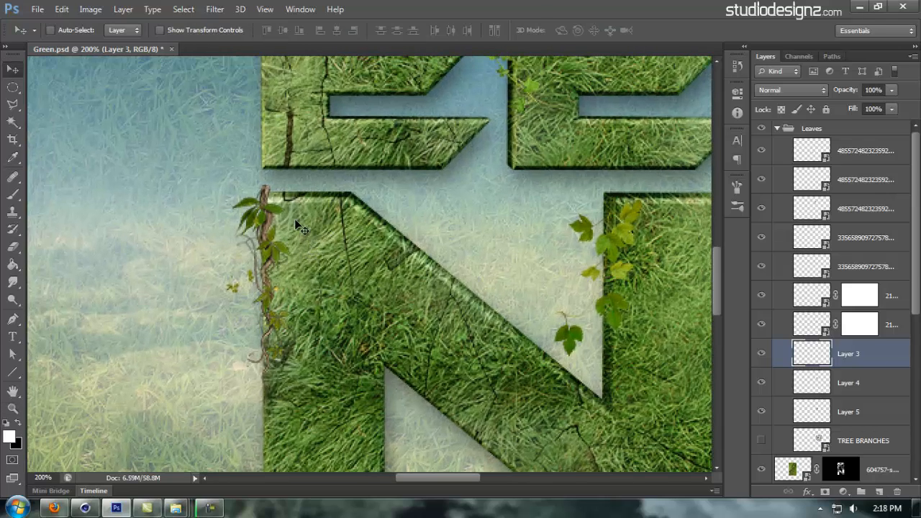
drag(279, 193, 294, 220)
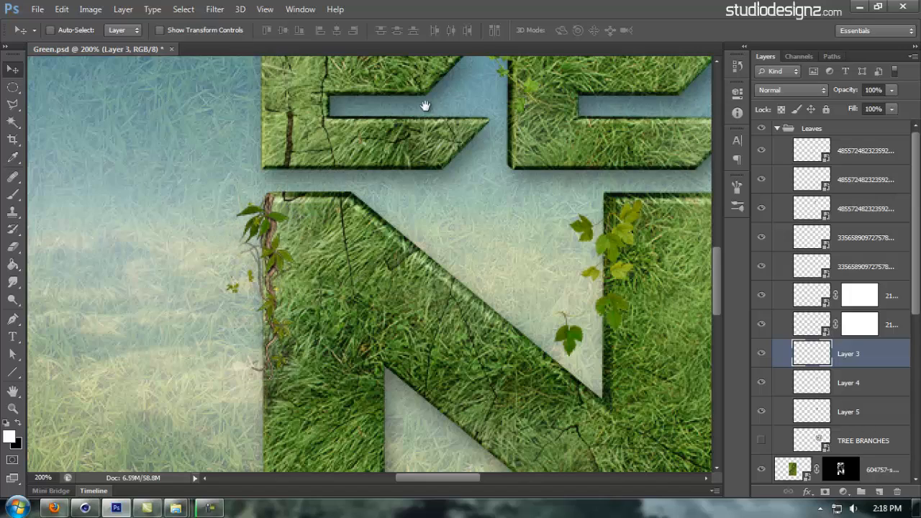
Duplicate the woody vine layer and move the copy up to the right leg of the R
drag(466, 72, 285, 331)
drag(625, 139, 518, 144)
drag(210, 359, 461, 224)
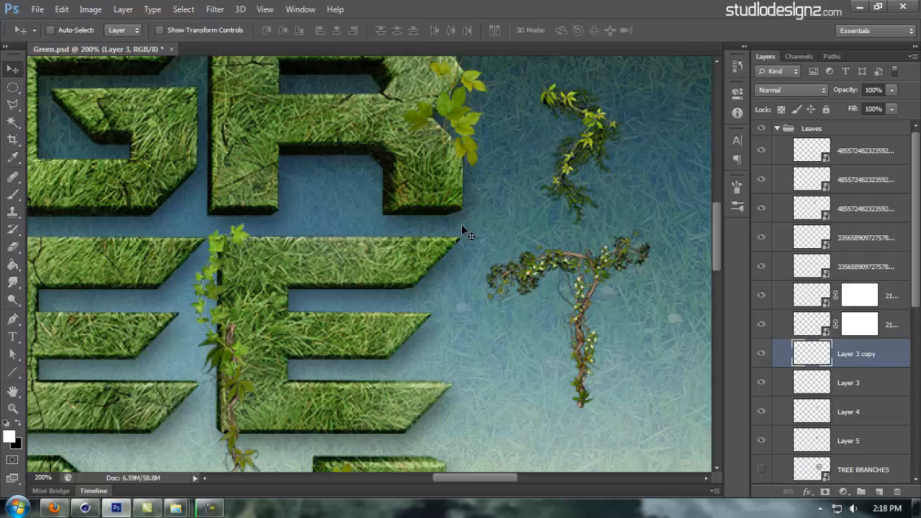
drag(391, 211, 438, 294)
drag(305, 459, 499, 257)
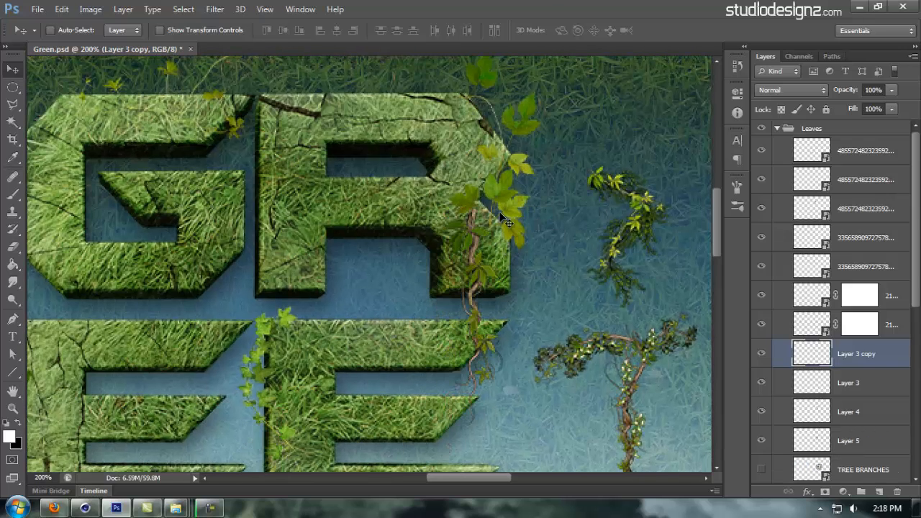
Rotate the woody vine copy -105° and scale it down to about 74%
key(ctrl+t)
drag(551, 208, 327, 241)
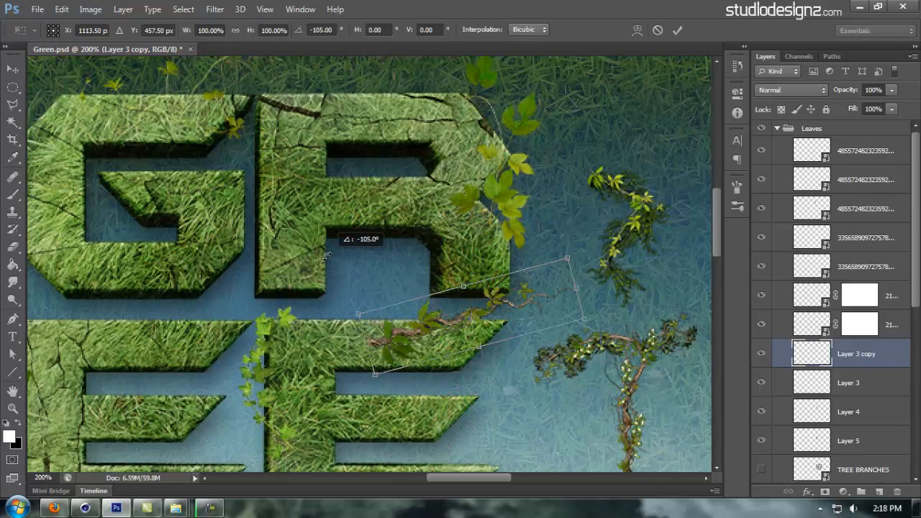
drag(358, 314, 383, 323)
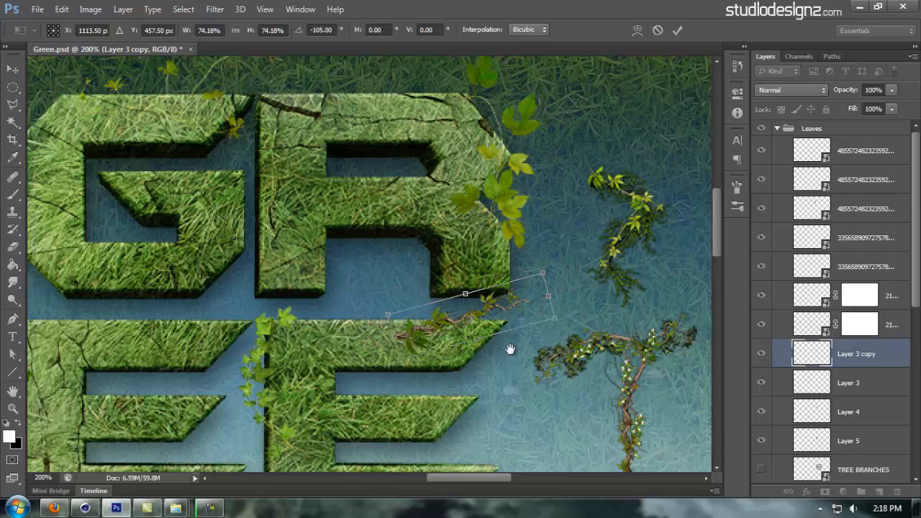
drag(510, 350, 530, 267)
key(Return)
Move the rotated vine copy onto the inner edge of the G's upper bar
drag(532, 232, 439, 294)
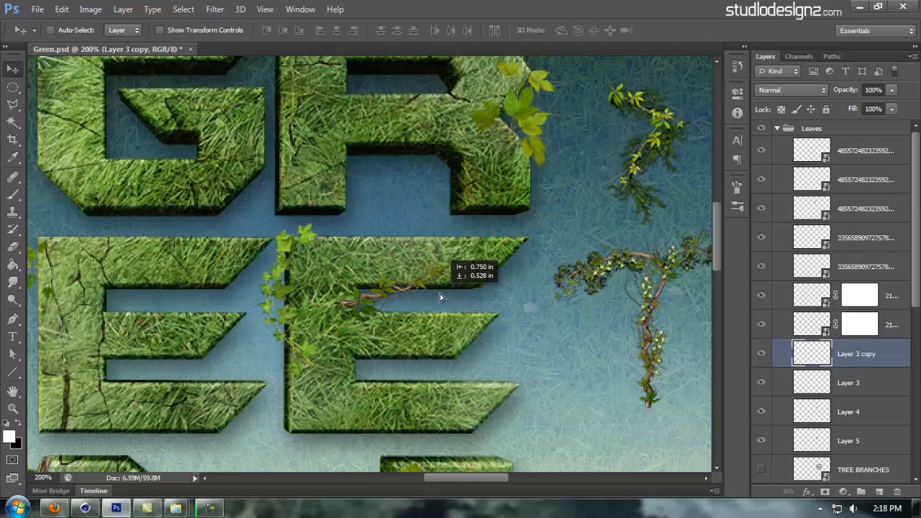
drag(437, 347, 427, 267)
drag(405, 212, 449, 390)
drag(433, 437, 179, 191)
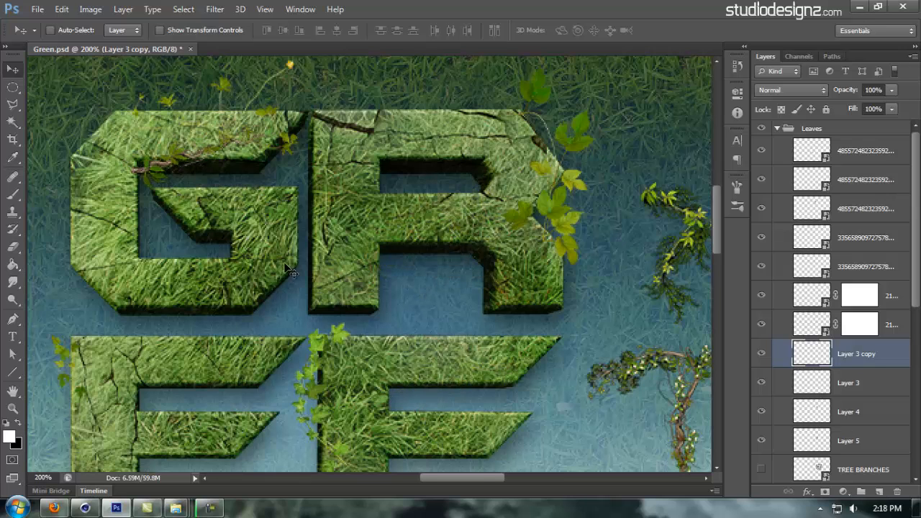
Move the rotated vine copy into the gap between the R's right leg and the top bar of the second E
drag(381, 349, 323, 220)
drag(263, 197, 544, 261)
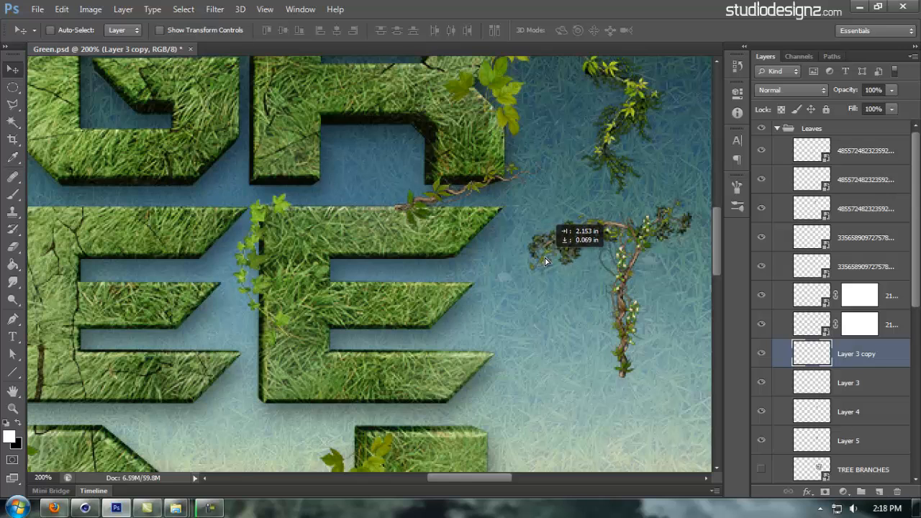
drag(473, 173, 466, 280)
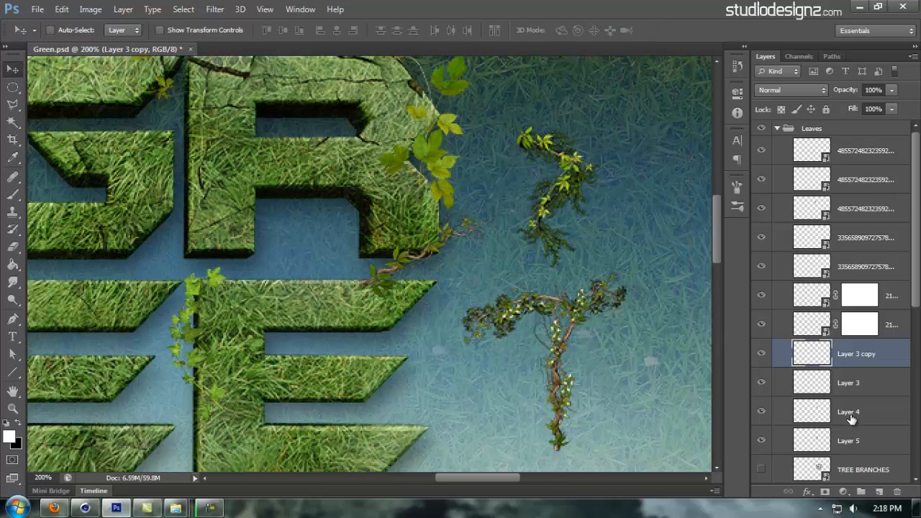
Mask the Layer 3 copy vine with the inverted Green copy letter shapes so the vine is hidden over the lettering
scroll(851, 417, down, 10)
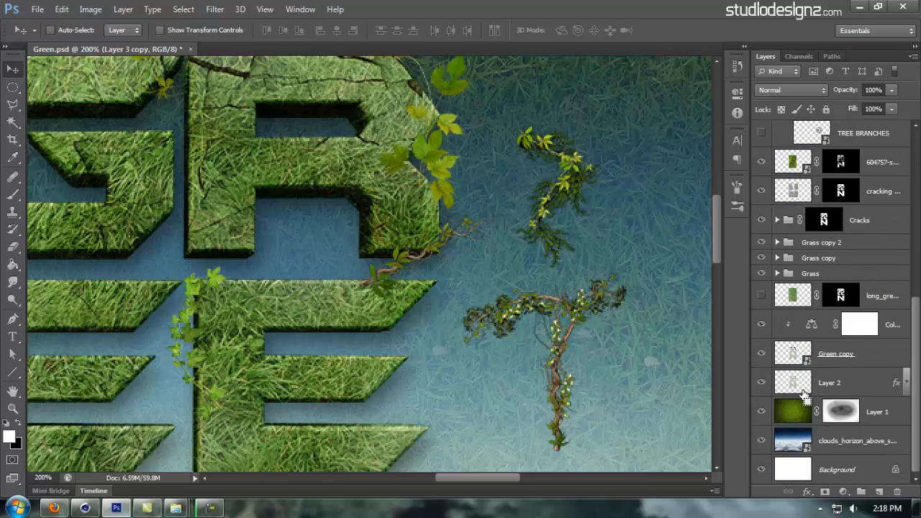
ctrl+click(795, 358)
scroll(827, 360, up, 6)
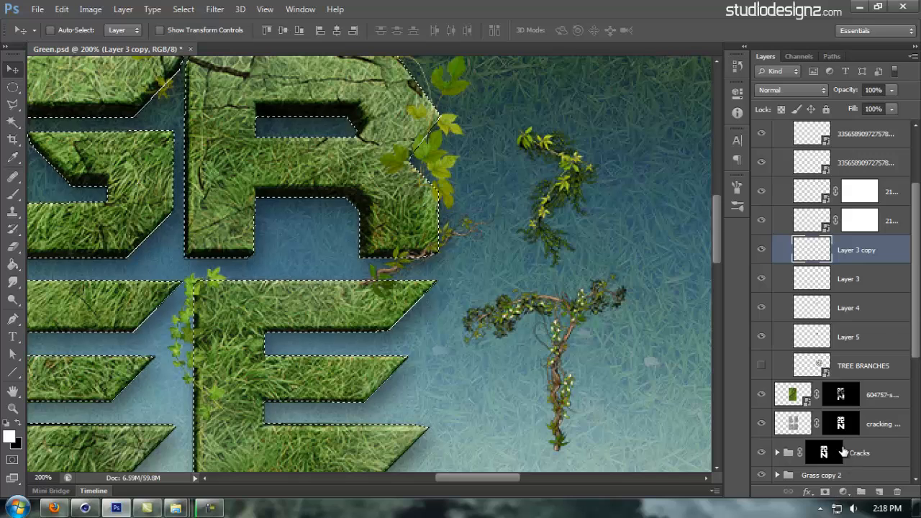
click(825, 492)
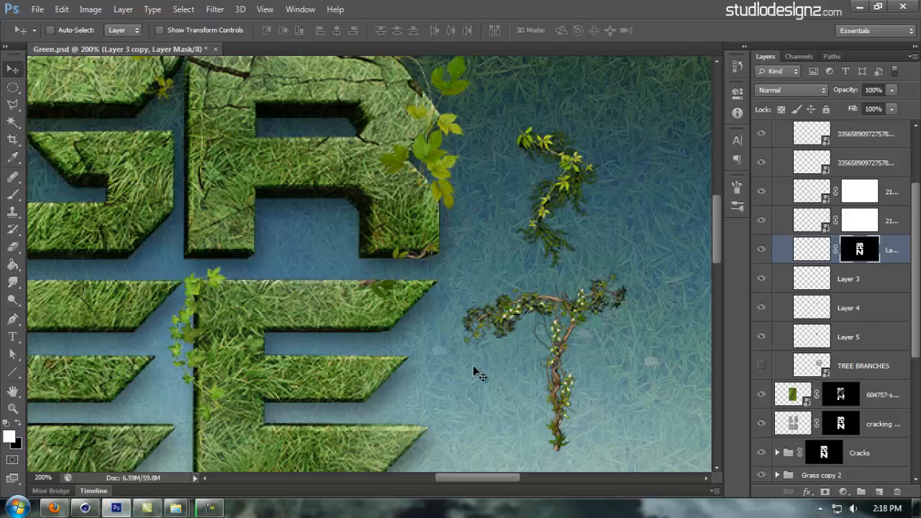
key(ctrl+z)
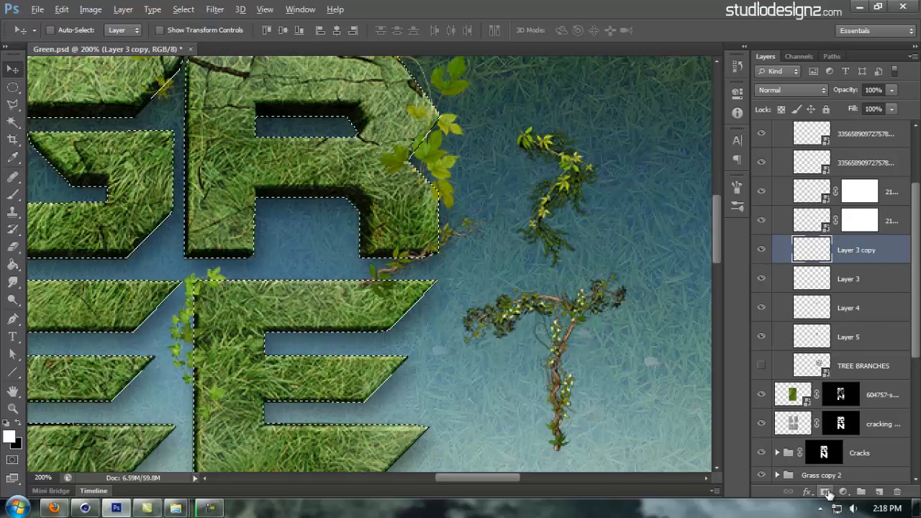
alt+click(825, 492)
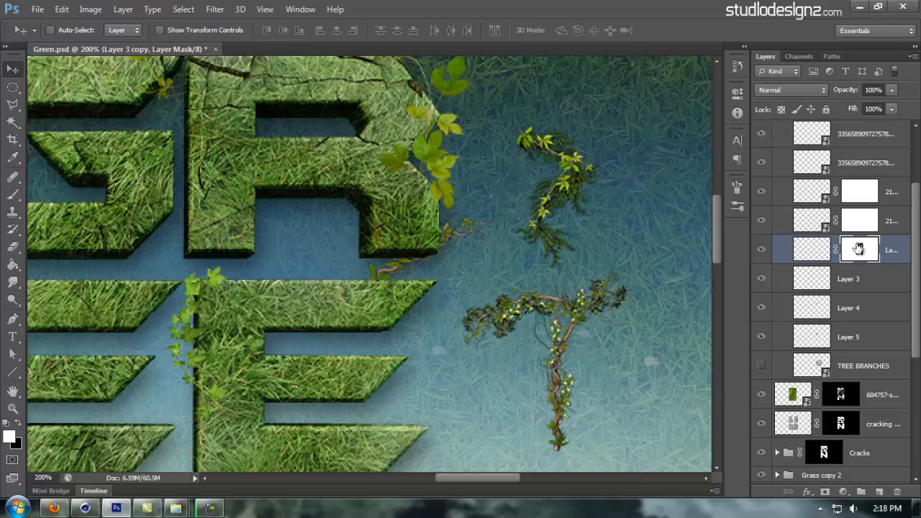
Paint white at 100% brush opacity on the vine's mask to reveal its leaves over the second E's top bar
key(b)
drag(394, 305, 402, 306)
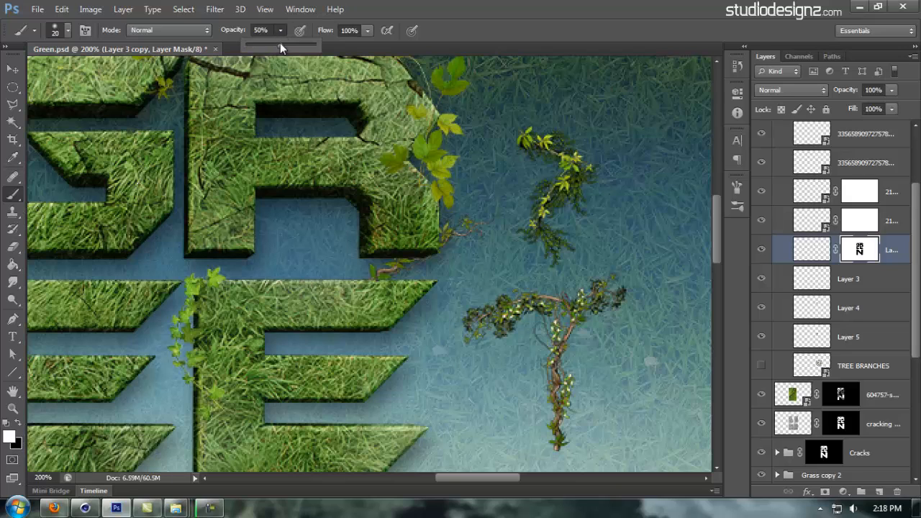
mouse_move(379, 294)
mouse_down()
mouse_move(353, 290)
mouse_move(400, 294)
mouse_up()
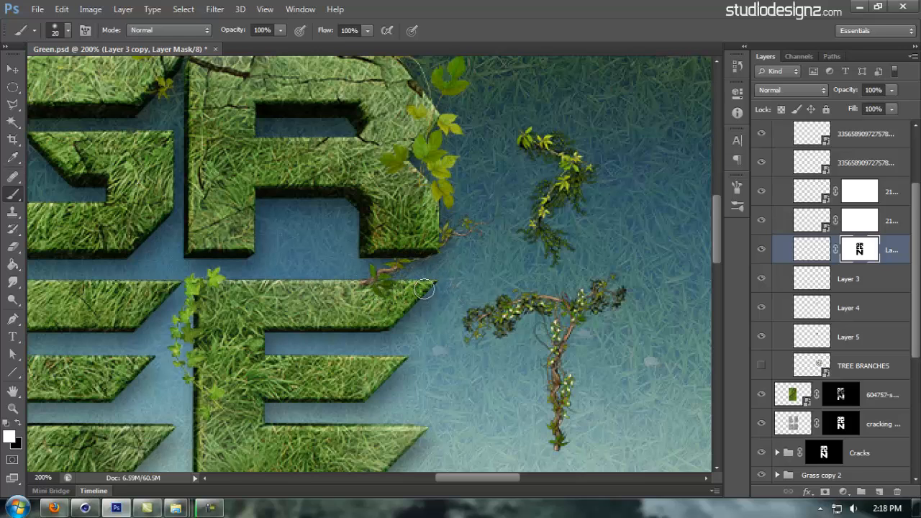
key(v)
key(ctrl+minus)
drag(344, 328, 459, 283)
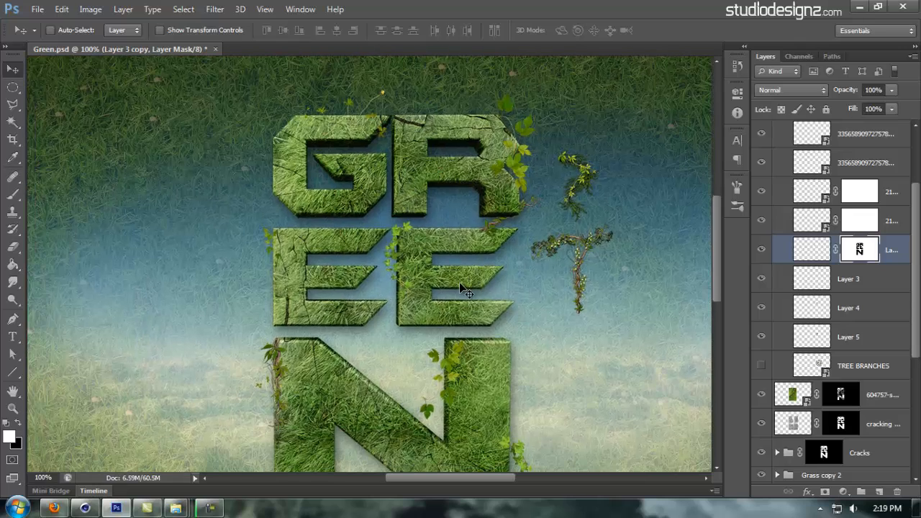
Move the T-shaped branch on Layer 5 down onto the lower end of the N's left leg
drag(579, 248, 332, 288)
ctrl+click(569, 277)
scroll(537, 302, down, 3)
scroll(495, 230, up, 3)
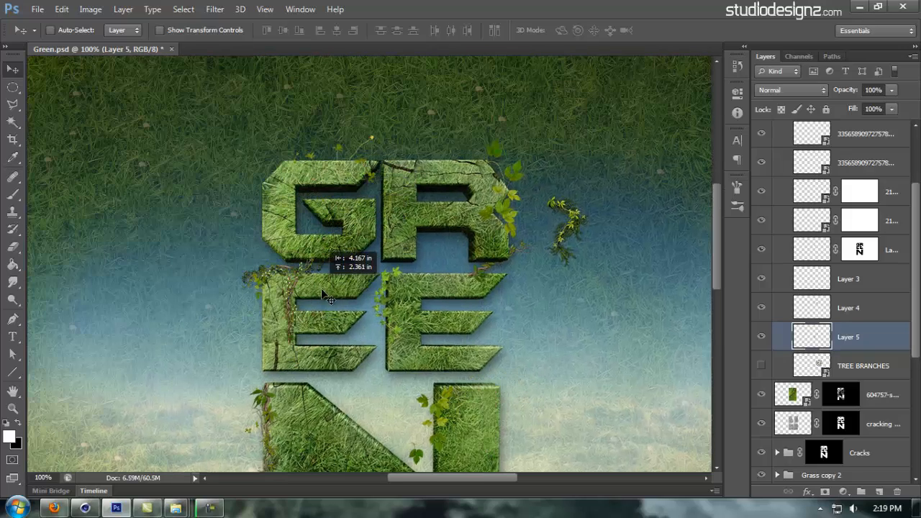
scroll(338, 216, down, 5)
drag(350, 152, 362, 405)
Flip the Layer 5 branch horizontally and vertically, and fit it around the lower left corner of the N
key(ctrl+t)
right_click(452, 321)
click(482, 298)
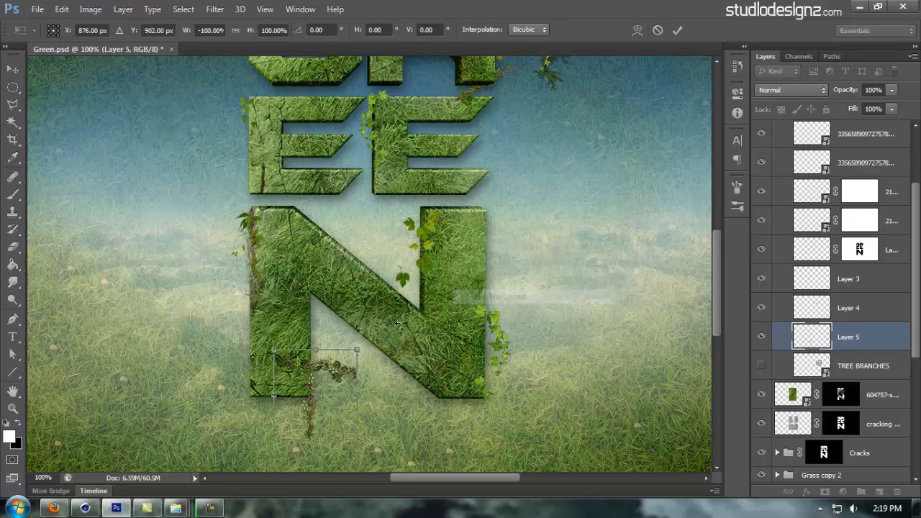
right_click(386, 344)
click(430, 336)
key(Return)
drag(301, 413, 253, 392)
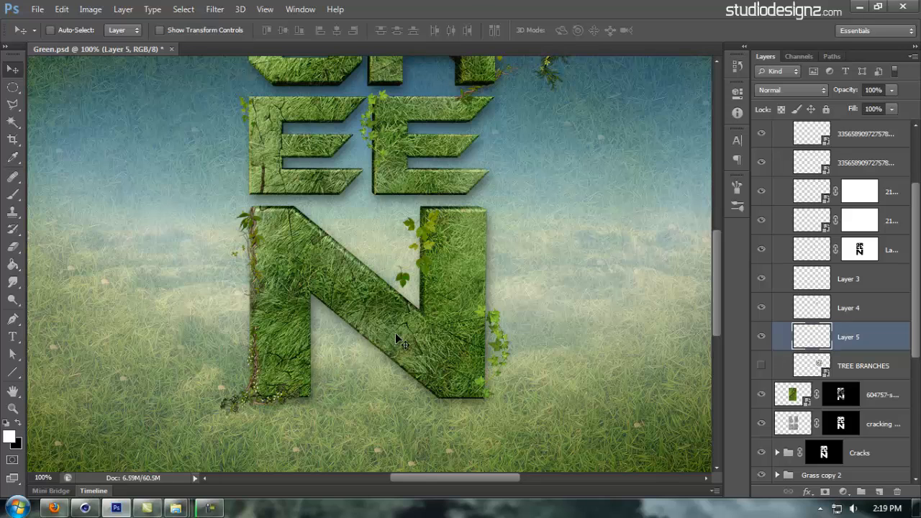
Move the leafy branch on Layer 4 from beside the R to the upper left corner of the G
scroll(474, 310, up, 5)
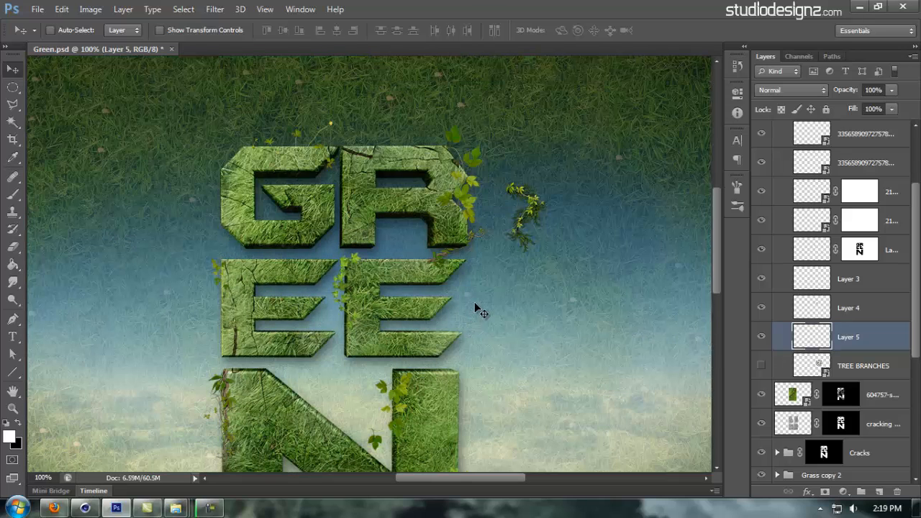
click(827, 375)
click(760, 309)
click(827, 316)
drag(521, 205, 247, 189)
scroll(464, 252, down, 3)
scroll(460, 252, up, 3)
Flip the Layer 4 branch horizontally and position it against the G's beveled upper left corner
key(ctrl+t)
right_click(354, 175)
click(431, 380)
key(Return)
drag(329, 209, 332, 250)
drag(260, 211, 251, 210)
Add a blank mask to Layer 4, load the Green copy letter shapes as a selection, and ready a black brush
ctrl+click(245, 217)
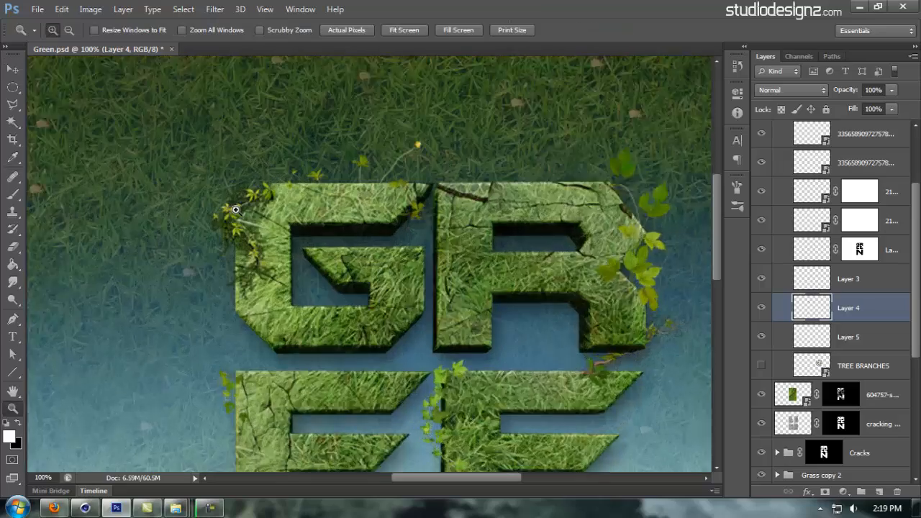
ctrl+click(245, 217)
drag(371, 216, 395, 260)
scroll(822, 343, down, 6)
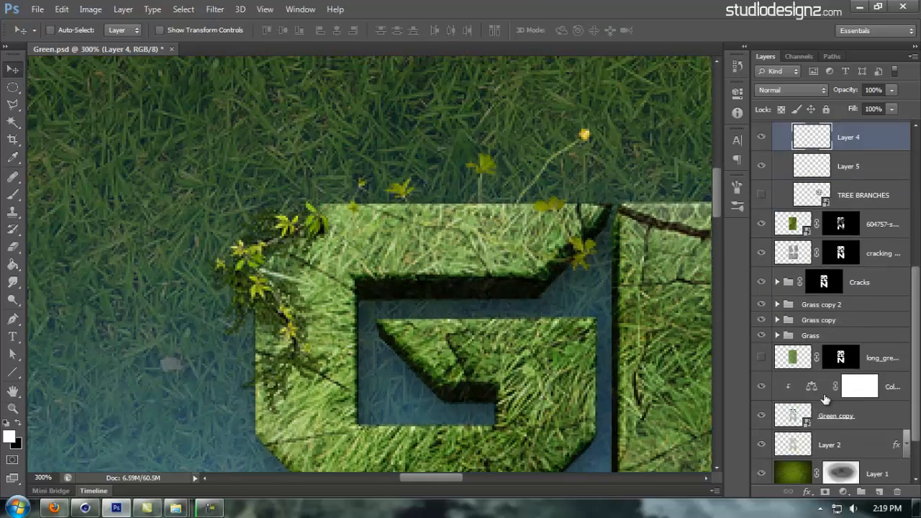
scroll(790, 360, up, 6)
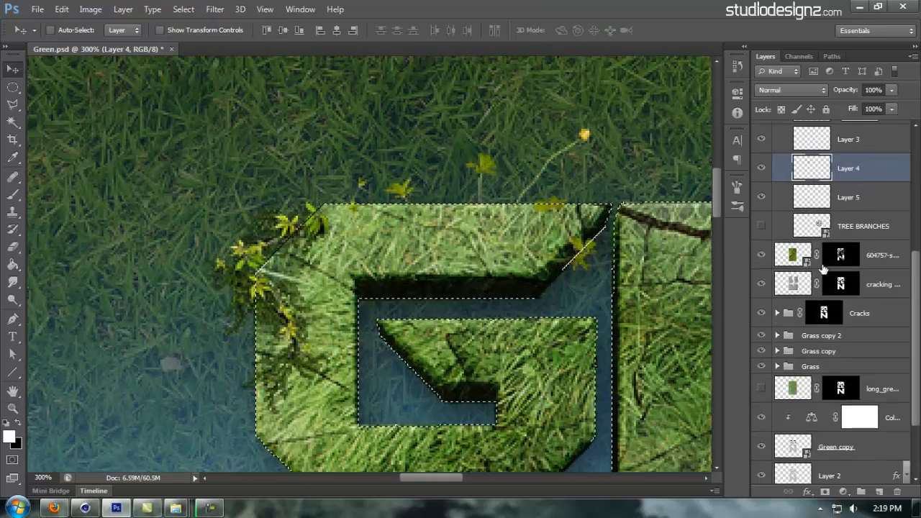
click(825, 492)
scroll(810, 390, down, 5)
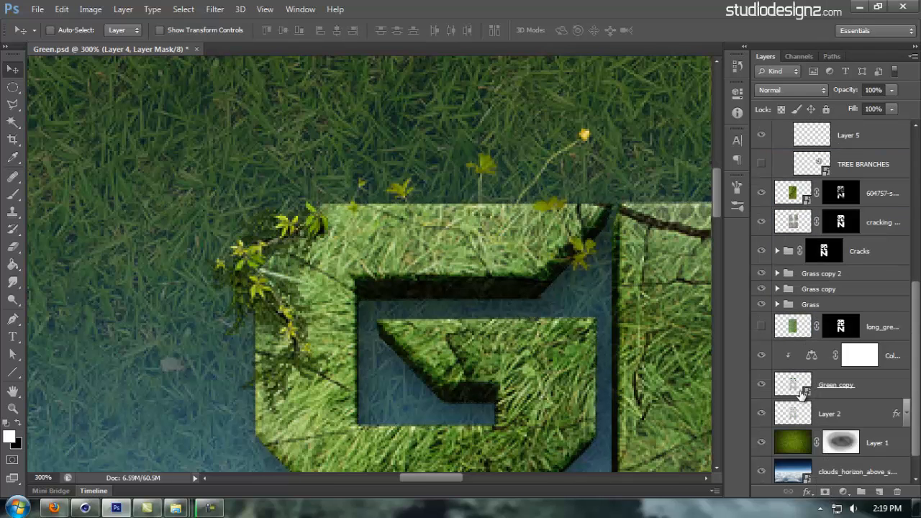
ctrl+click(801, 394)
scroll(801, 394, up, 5)
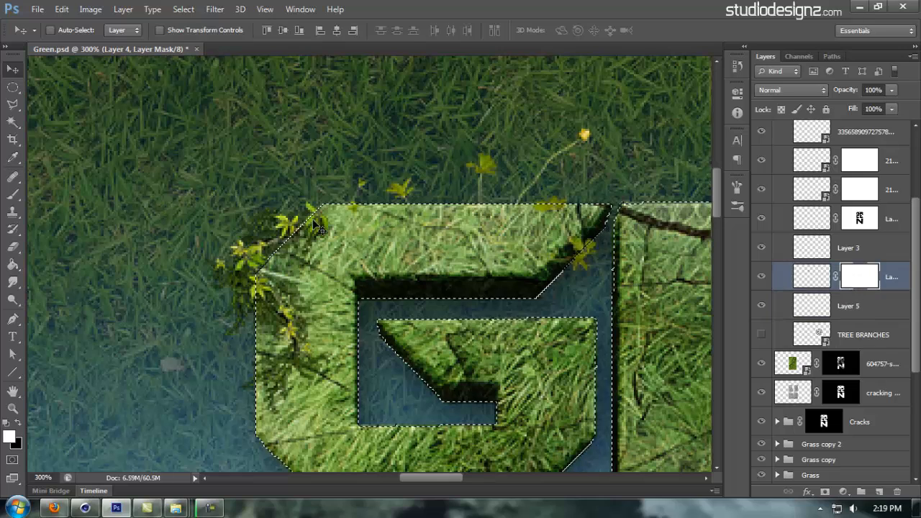
key(b)
key(x)
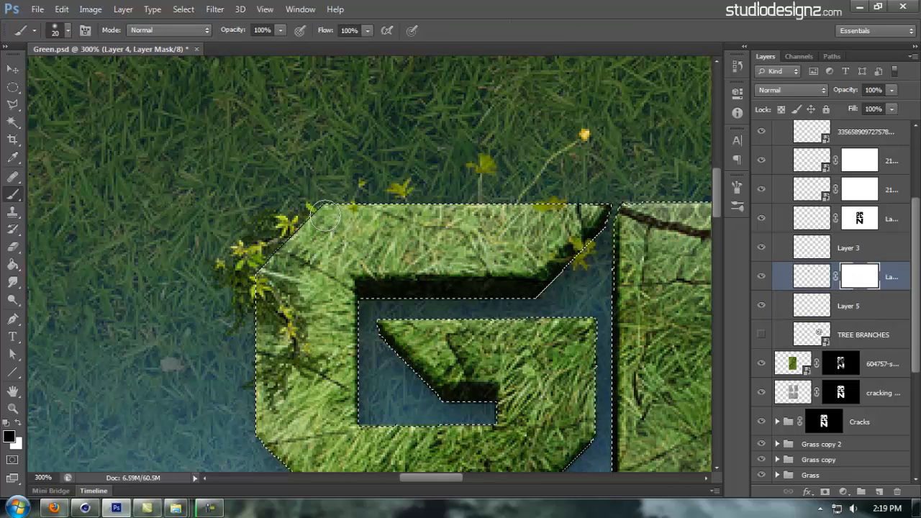
mouse_move(326, 216)
mouse_down()
mouse_move(290, 252)
mouse_move(326, 259)
mouse_move(312, 270)
mouse_move(354, 260)
mouse_up()
key(ctrl+alt+z)
key(ctrl+alt+z)
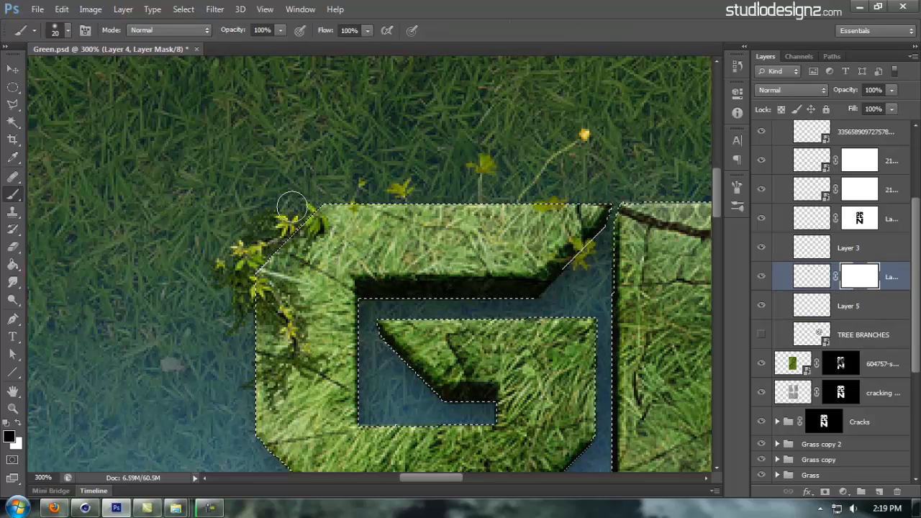
Paint black on Layer 4's mask to hide the leaves overlapping the G's upper left corner inside the letter selection, and deselect
mouse_move(292, 206)
mouse_down()
mouse_move(257, 243)
mouse_move(335, 216)
mouse_move(311, 227)
mouse_move(332, 229)
mouse_move(284, 257)
mouse_move(306, 239)
mouse_up()
key(ctrl+d)
key(ctrl+minus)
key(ctrl+minus)
key(v)
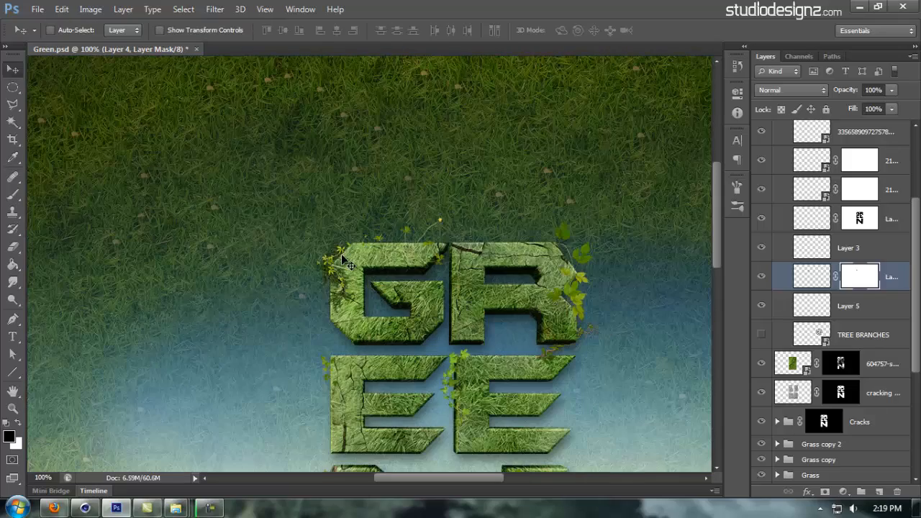
Add a blank mask to the leaf sprig on the R's right side and load the Green copy letter shapes as a selection
drag(412, 313, 329, 182)
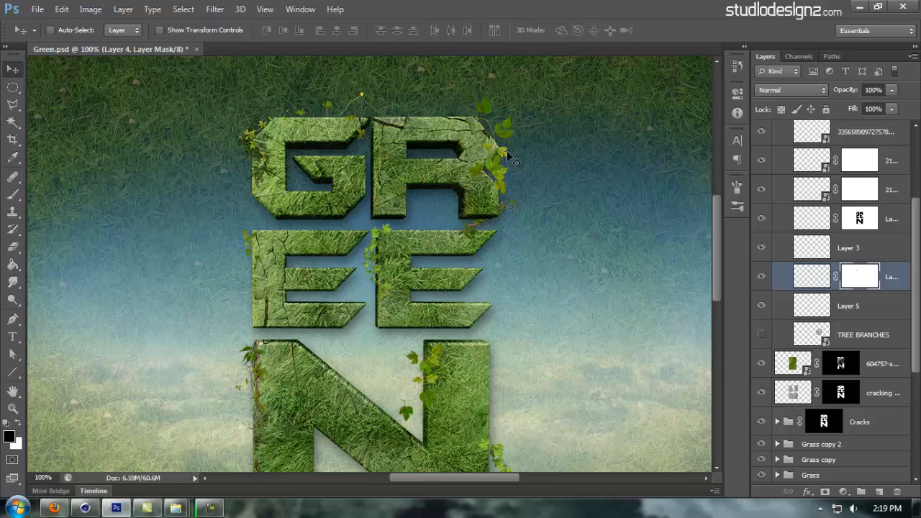
key(ctrl+plus)
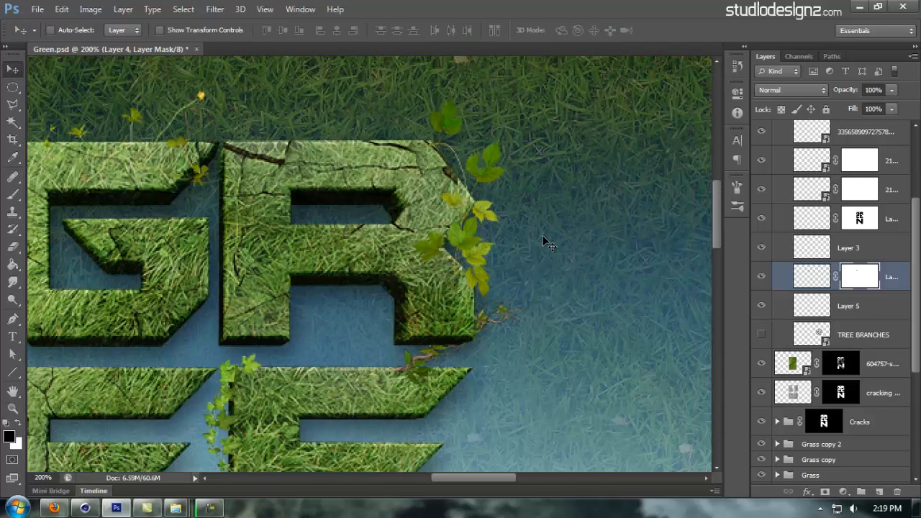
ctrl+click(476, 249)
scroll(839, 333, down, 9)
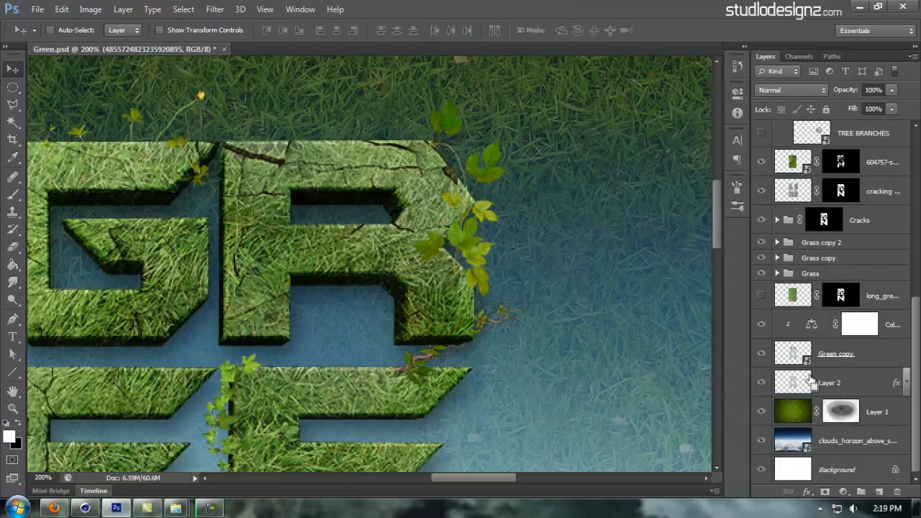
scroll(793, 353, up, 9)
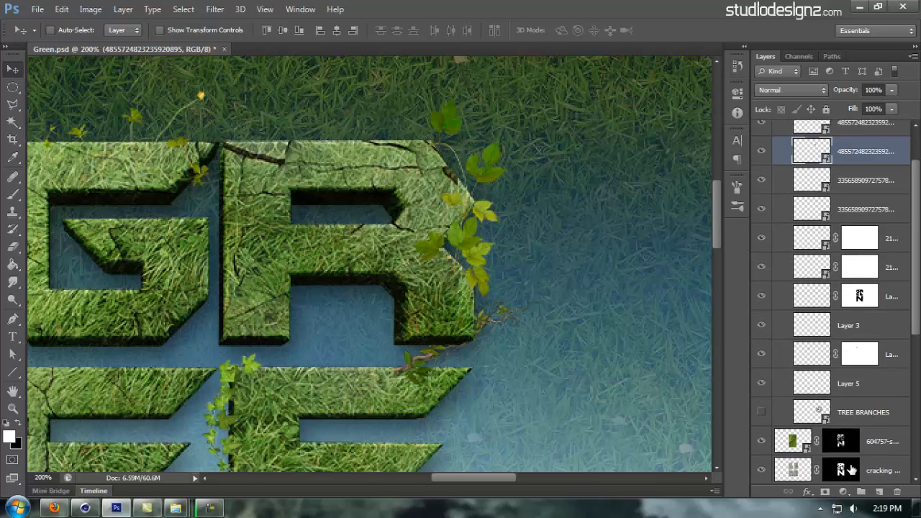
click(825, 493)
scroll(793, 399, down, 5)
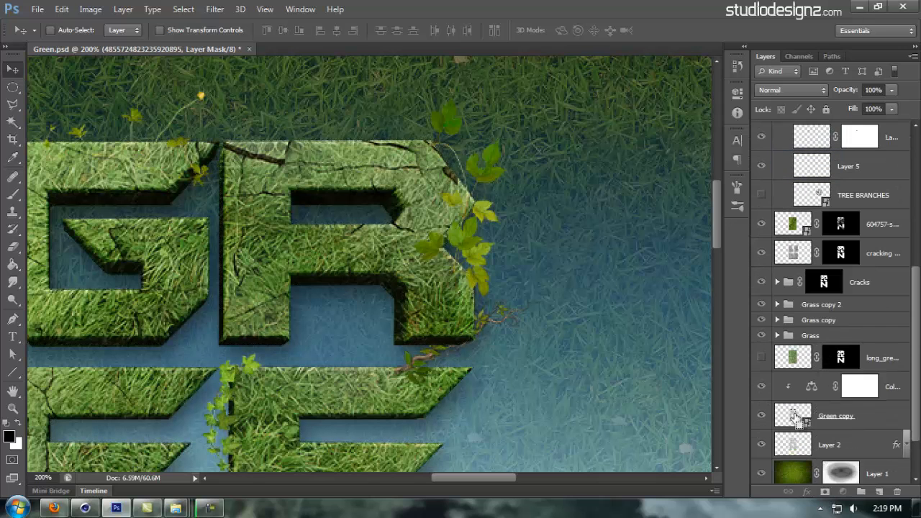
ctrl+click(794, 417)
scroll(795, 360, up, 5)
Paint black on the sprig's mask to hide the leaves lying over the R's right side, and clear the selection
key(b)
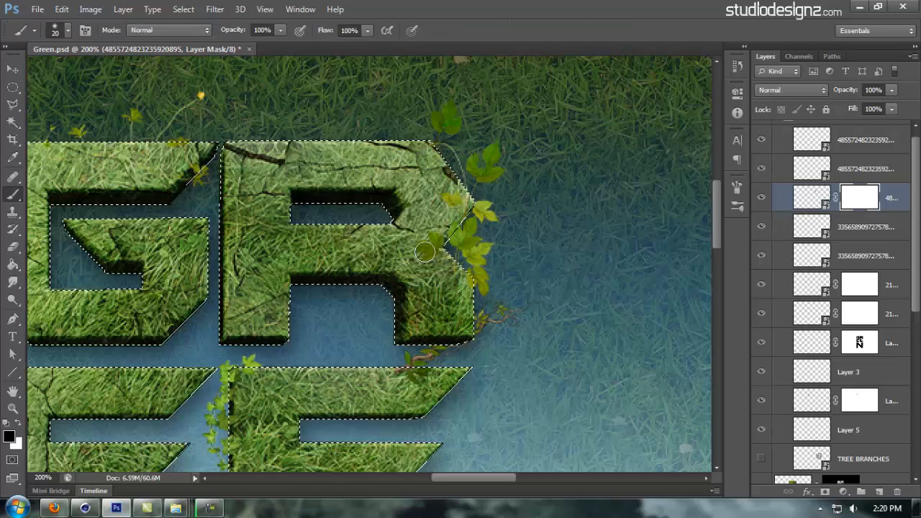
mouse_move(425, 252)
mouse_down()
mouse_move(436, 248)
mouse_move(405, 245)
mouse_up()
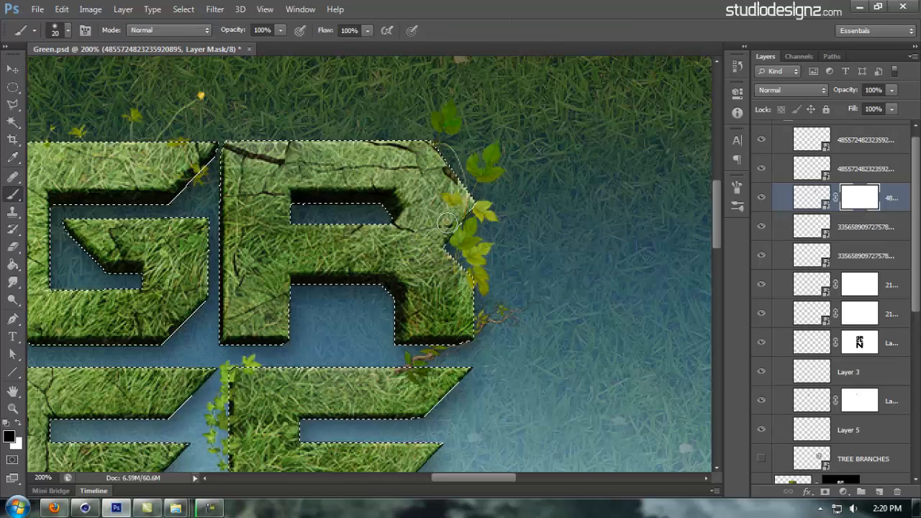
drag(447, 223, 450, 197)
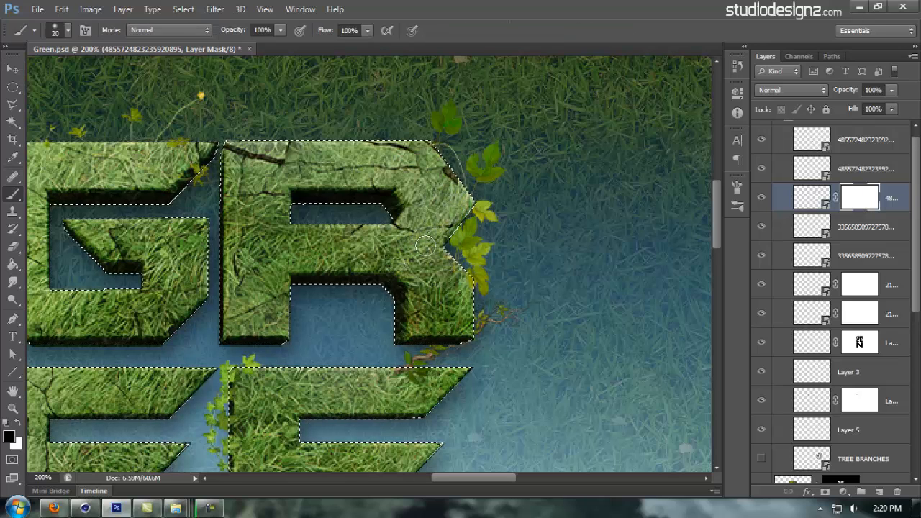
key(ctrl+d)
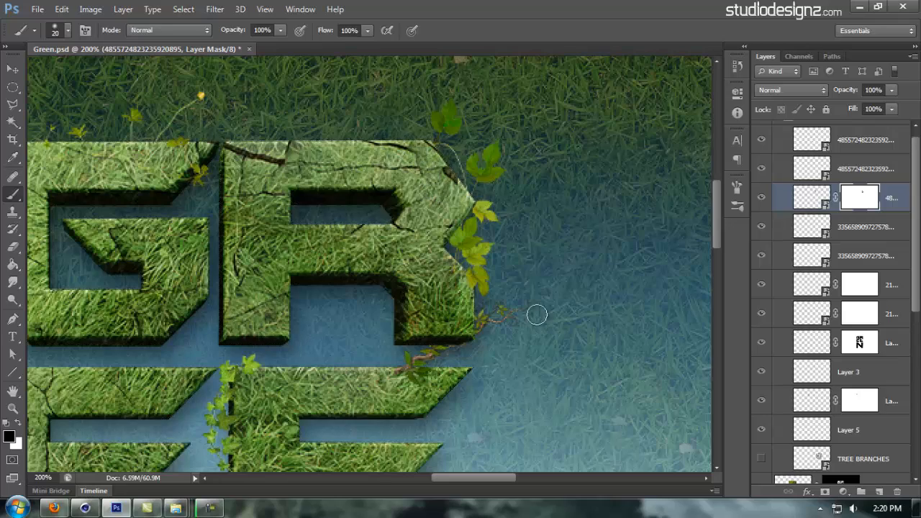
drag(385, 248, 548, 275)
key(v)
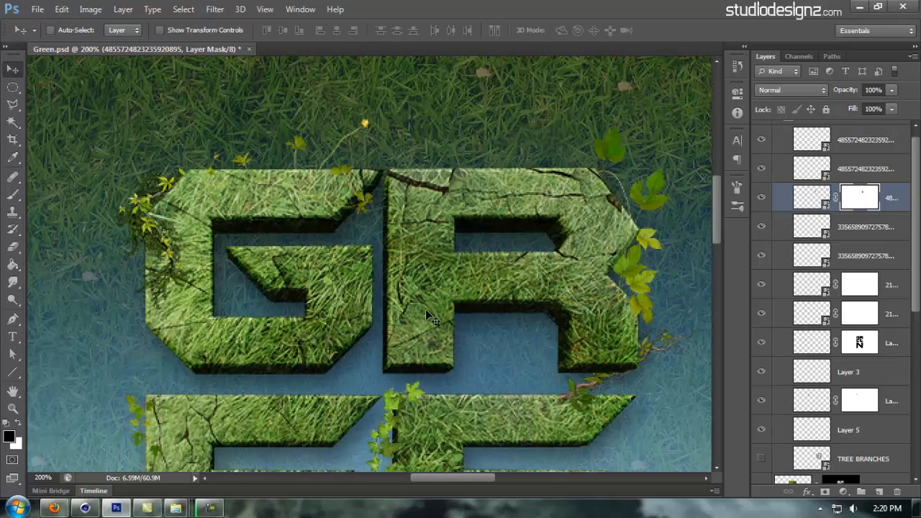
Save the document after zooming out to show the whole GREEN lettering
scroll(425, 308, down, 1)
scroll(489, 272, down, 3)
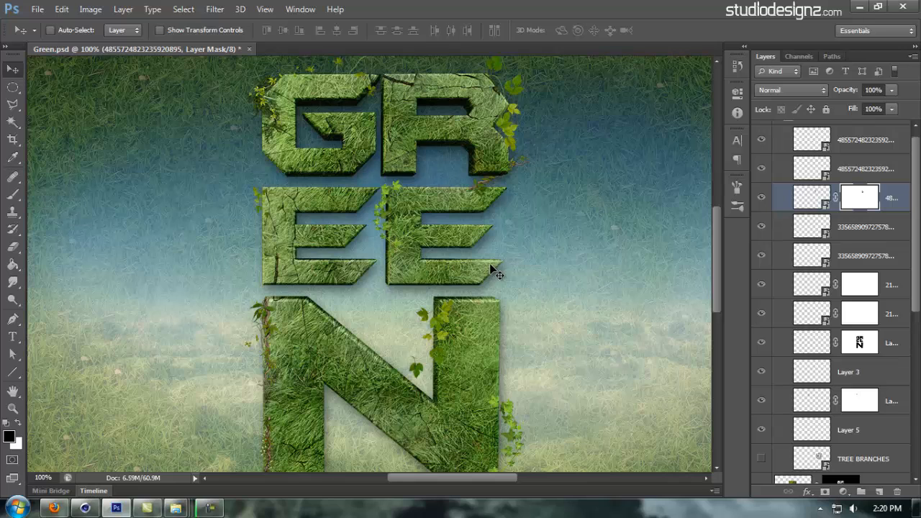
scroll(496, 272, down, 1)
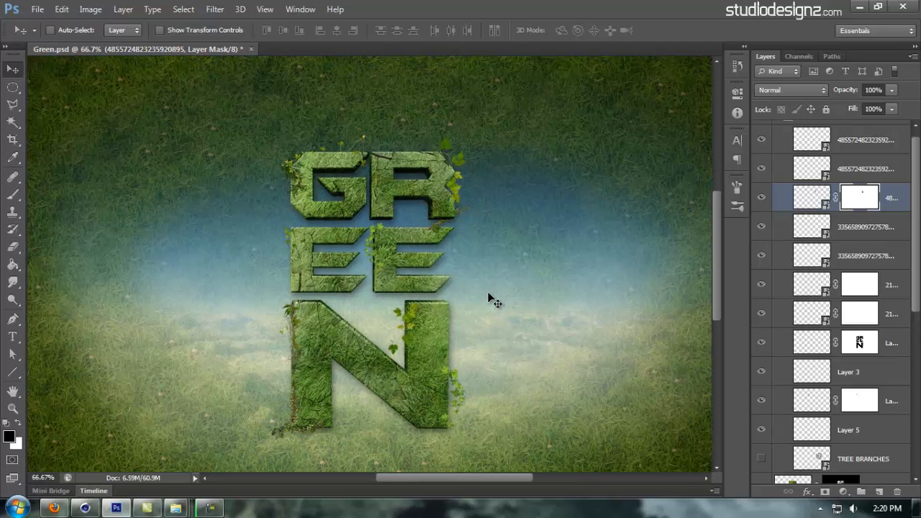
key(ctrl+s)
scroll(813, 149, up, 1)
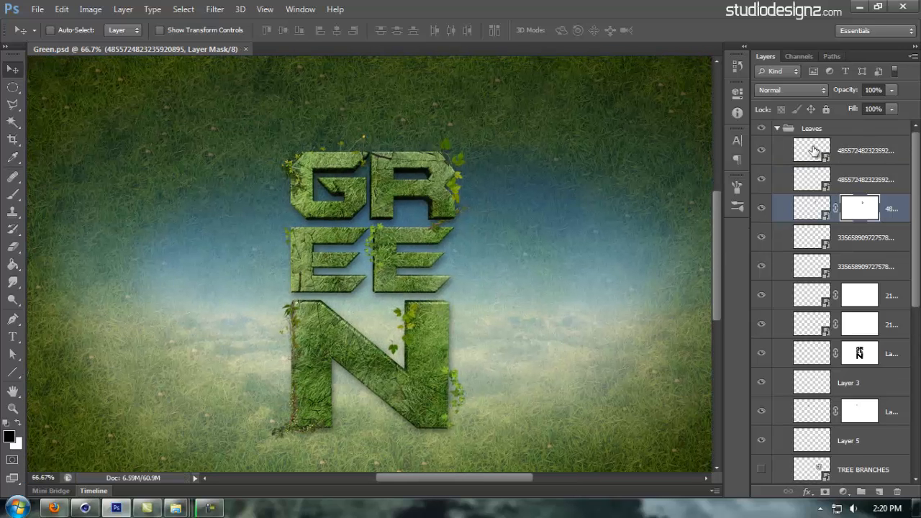
Collapse the Leaves group and add a Vibrance adjustment layer clipped to it
click(777, 130)
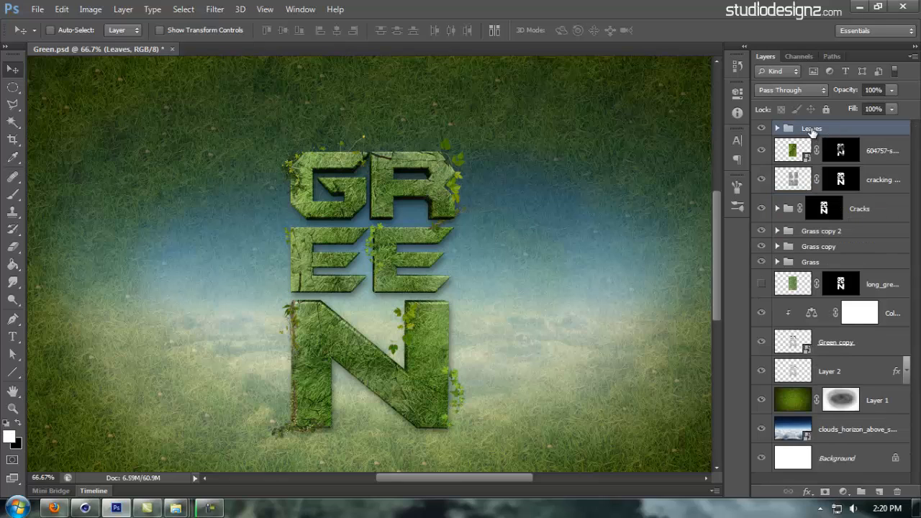
click(762, 128)
click(762, 128)
click(843, 491)
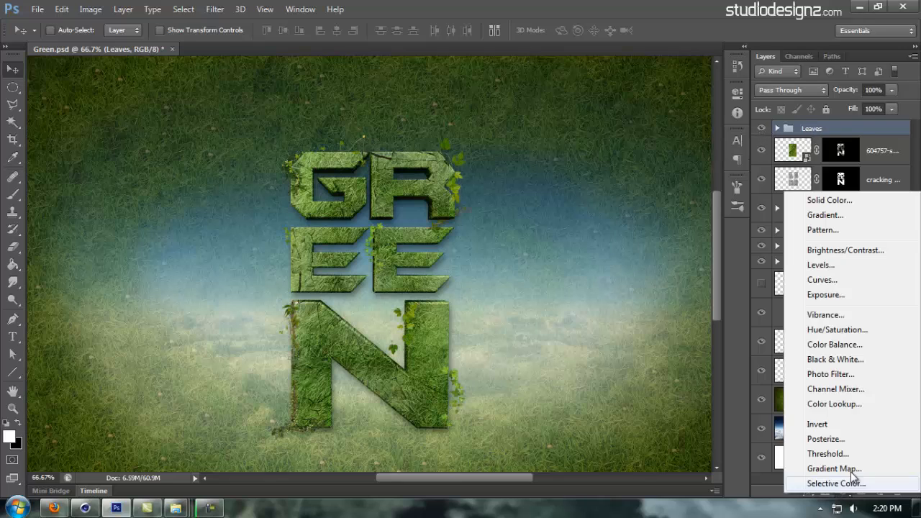
click(822, 322)
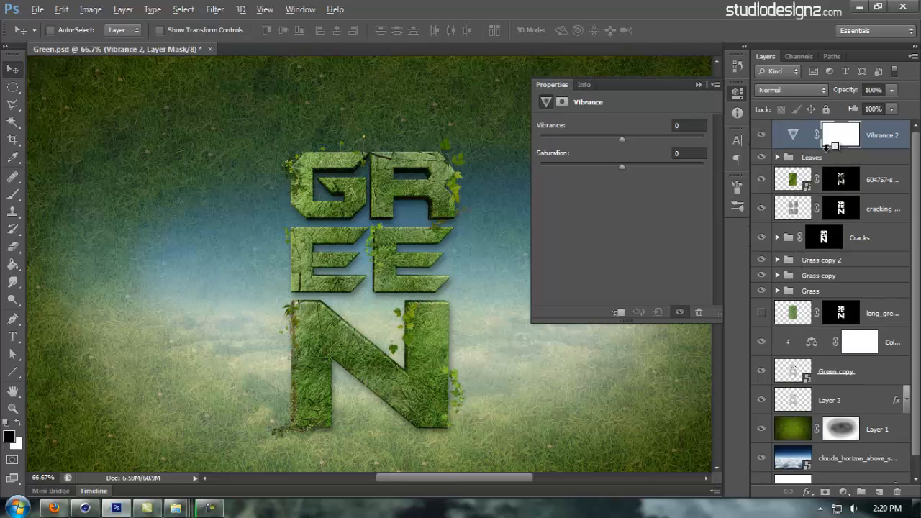
alt+click(827, 146)
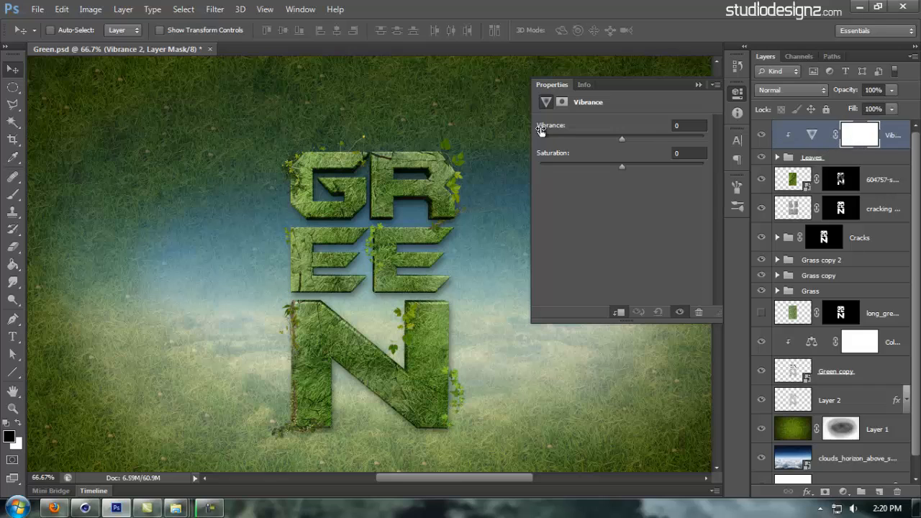
Set the clipped Vibrance adjustment's vibrance to -9, close its settings and save the document
drag(592, 139, 520, 144)
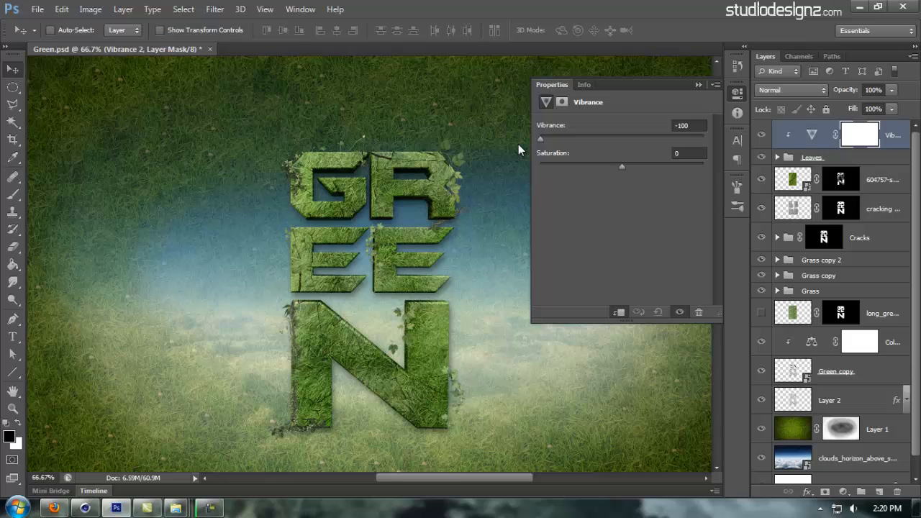
drag(518, 144, 741, 173)
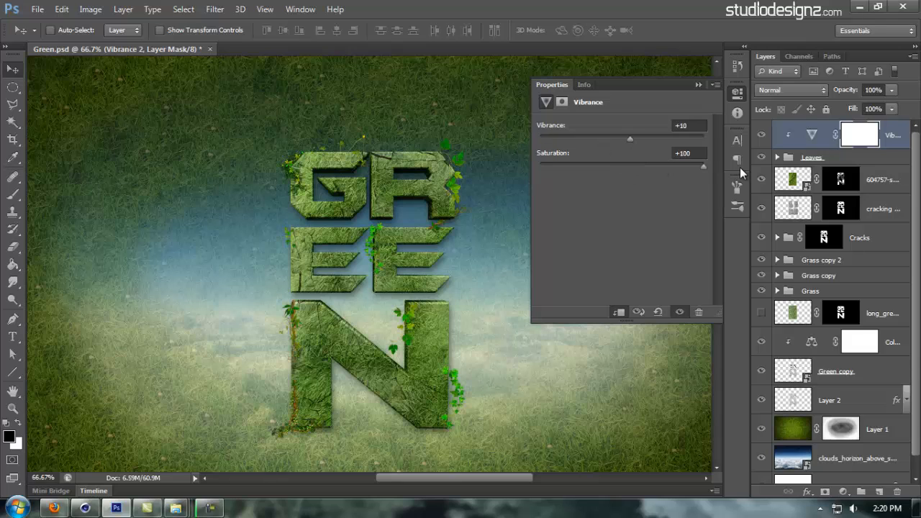
drag(619, 140, 606, 139)
key(shift+Tab)
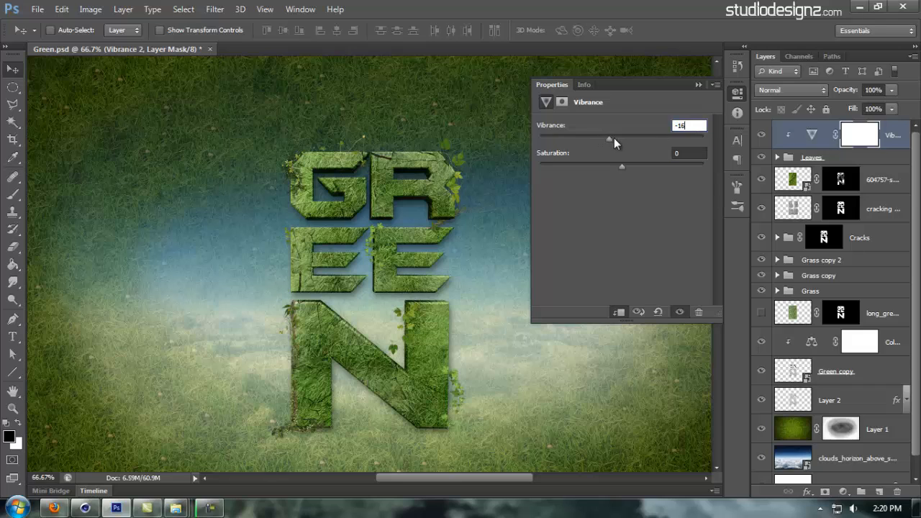
text(-7)
key(BackSpace)
text(9)
key(Return)
click(695, 84)
key(ctrl+s)
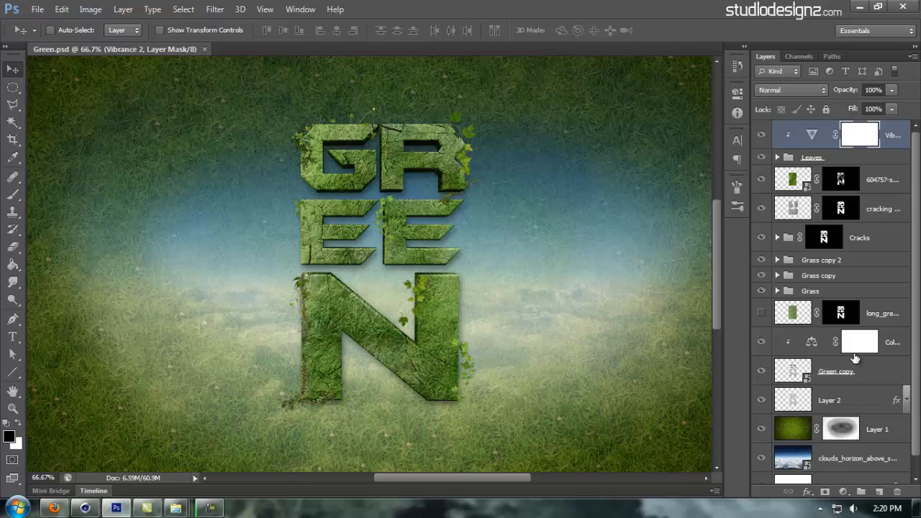
Duplicate the Grass copy group and move the duplicate to the top of the layer stack
click(761, 276)
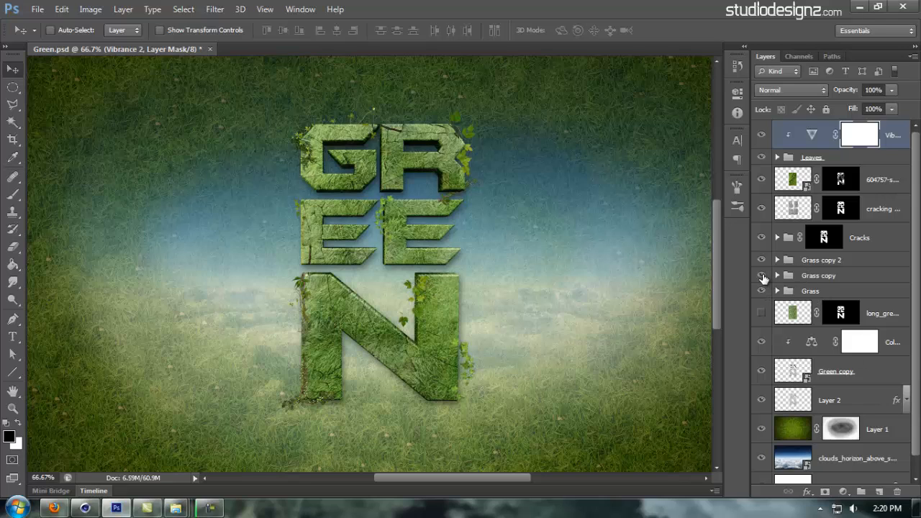
click(761, 276)
click(786, 279)
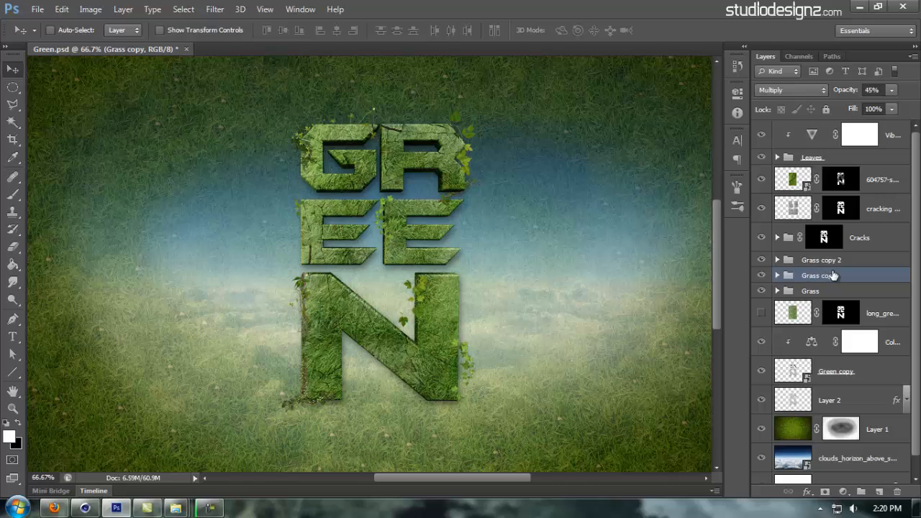
key(ctrl+j)
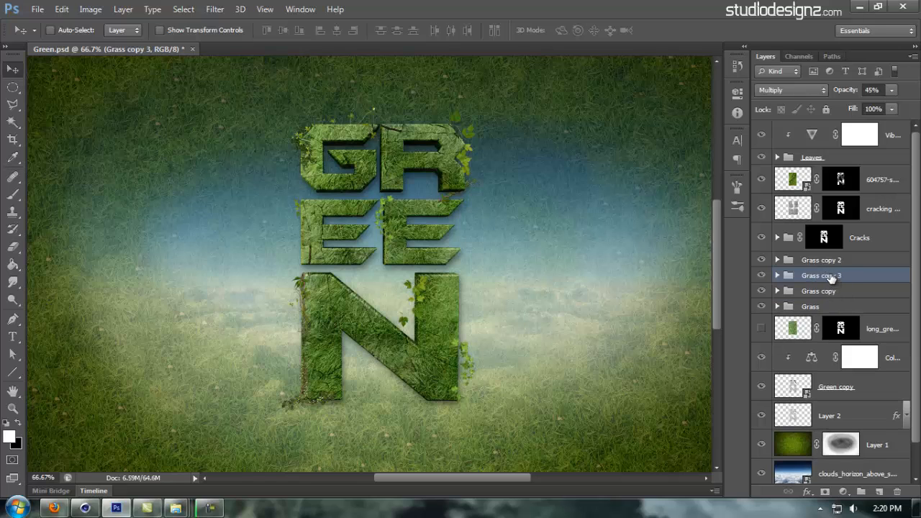
drag(830, 278, 827, 130)
Set the duplicated grass group's opacity to 16% and its blend mode to Overlay
click(777, 91)
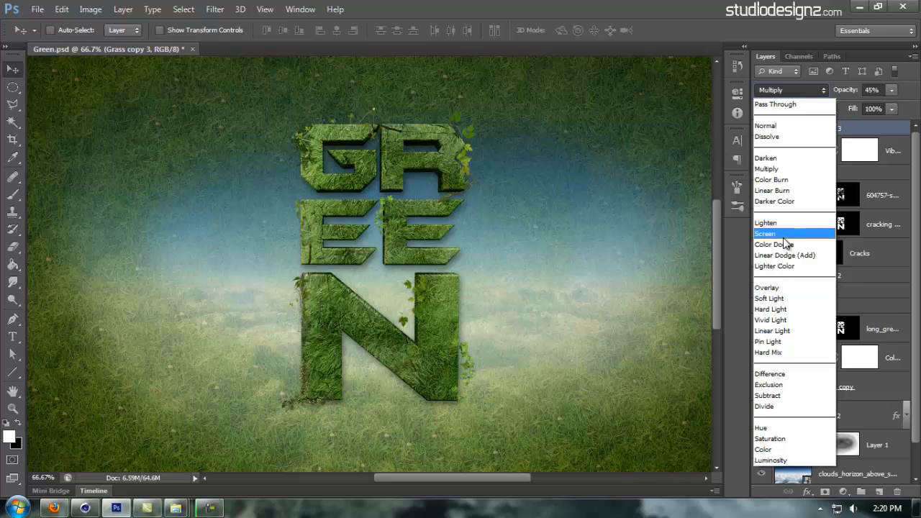
click(784, 234)
mouse_move(849, 94)
mouse_down()
mouse_move(825, 99)
mouse_move(916, 98)
mouse_move(844, 101)
mouse_up()
click(809, 91)
click(777, 287)
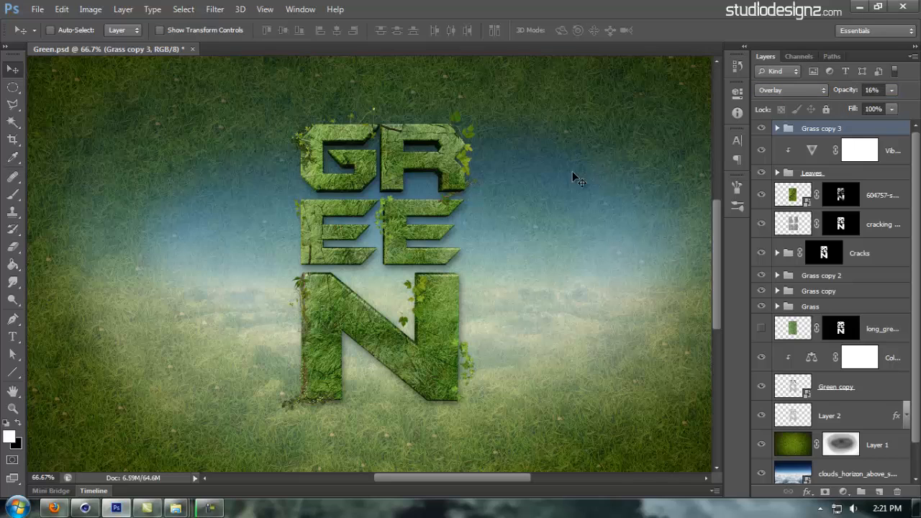
Save the document and compare the lettering with the Grass copy 3 group hidden and shown
ctrl+click(377, 289)
key(s)
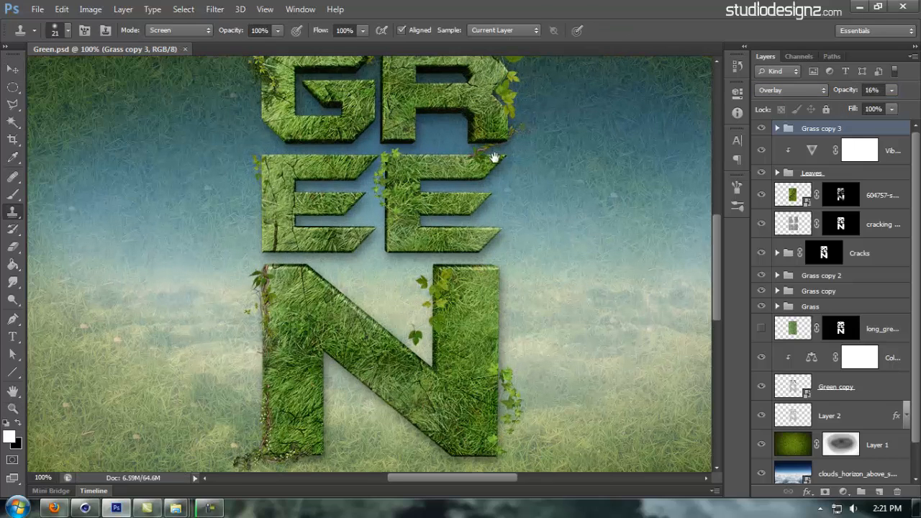
mouse_move(494, 158)
mouse_down()
mouse_move(483, 225)
mouse_move(496, 171)
mouse_up()
key(v)
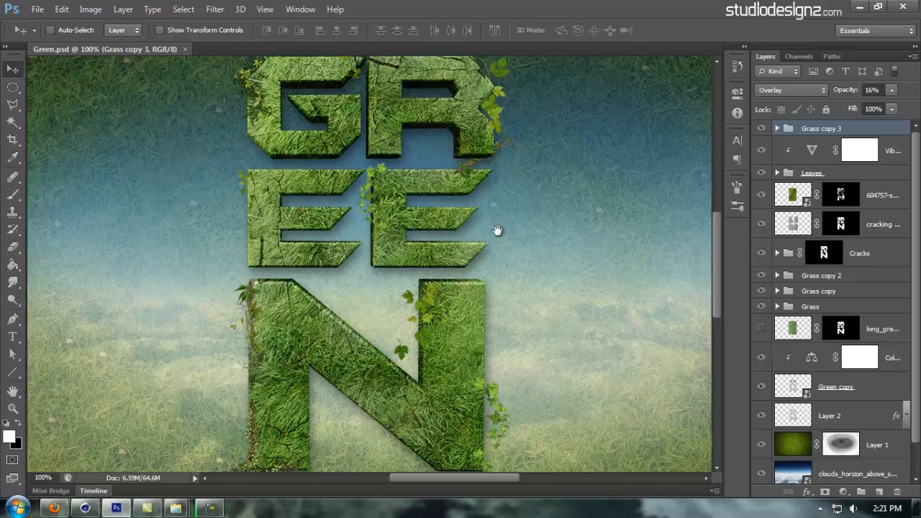
drag(496, 230, 514, 223)
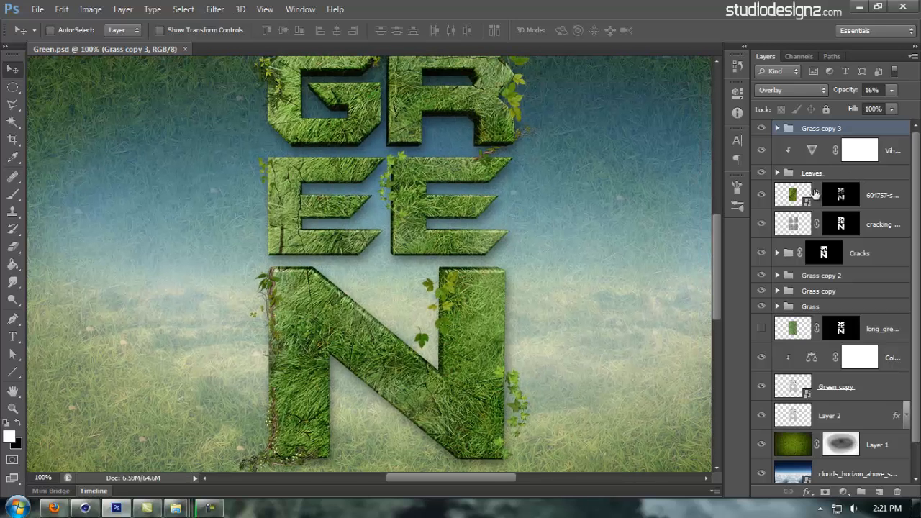
click(761, 130)
click(761, 129)
Expand the Leaves group, then show and select its TREE BRANCHES layer
click(777, 174)
scroll(818, 390, down, 3)
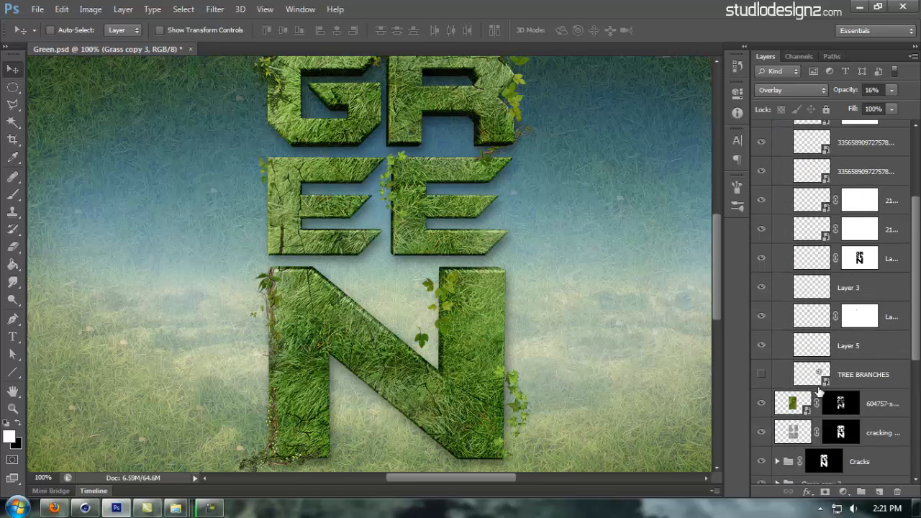
click(761, 347)
click(762, 376)
click(825, 373)
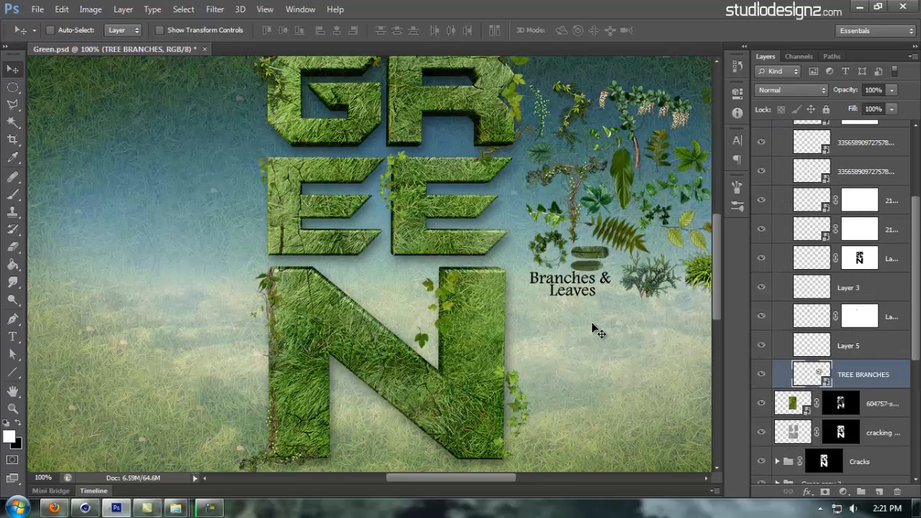
Outline the round ivy wreath on the branches sheet with the Polygonal Lasso and copy it to a new layer
drag(572, 298, 489, 329)
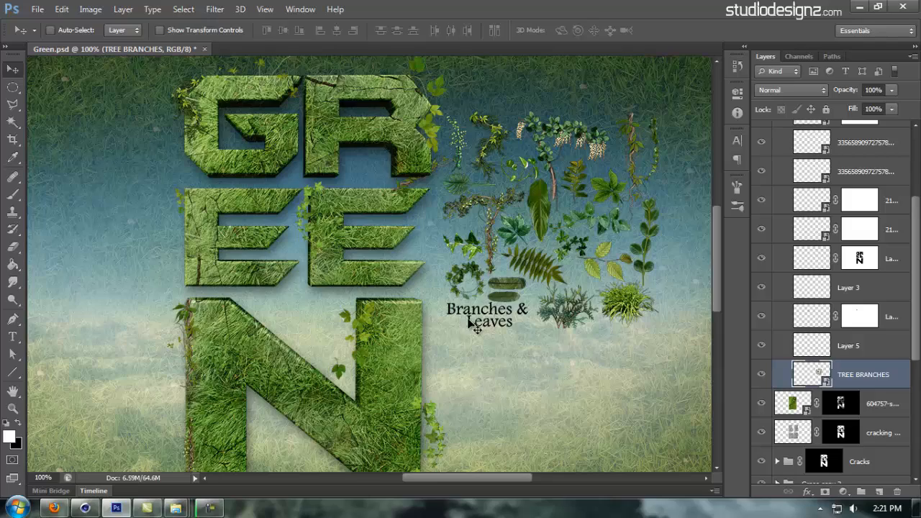
key(z)
click(546, 261)
drag(547, 262, 557, 269)
drag(515, 239, 568, 268)
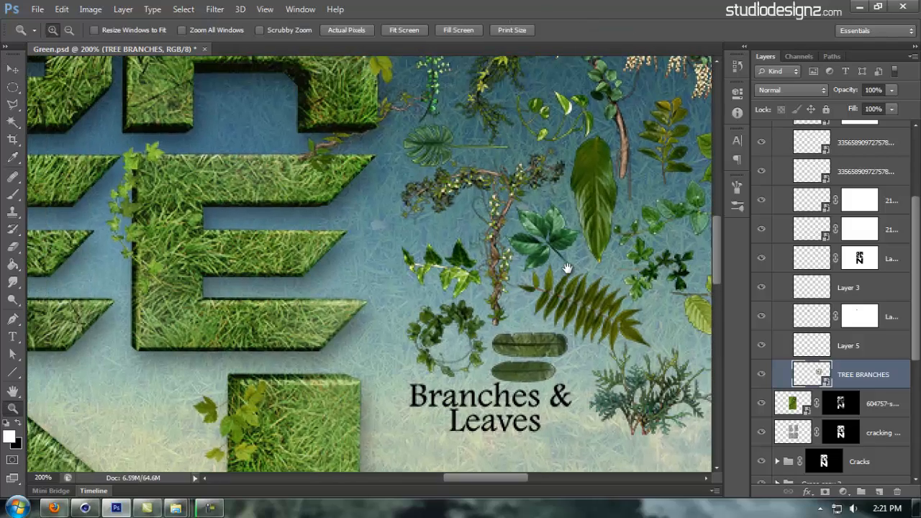
drag(440, 321, 564, 322)
key(l)
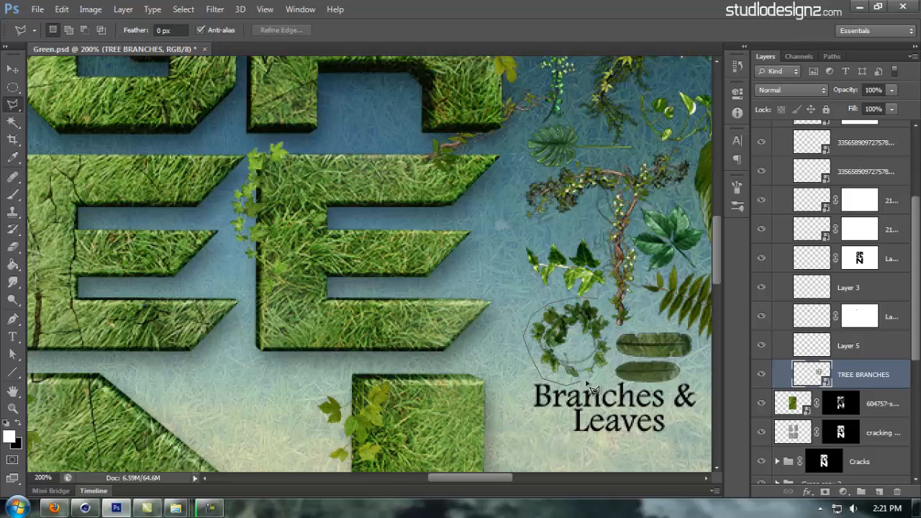
click(607, 310)
key(ctrl+j)
Move the copied ivy wreath onto the tip of the second E's lowest bar
key(v)
drag(515, 337, 482, 306)
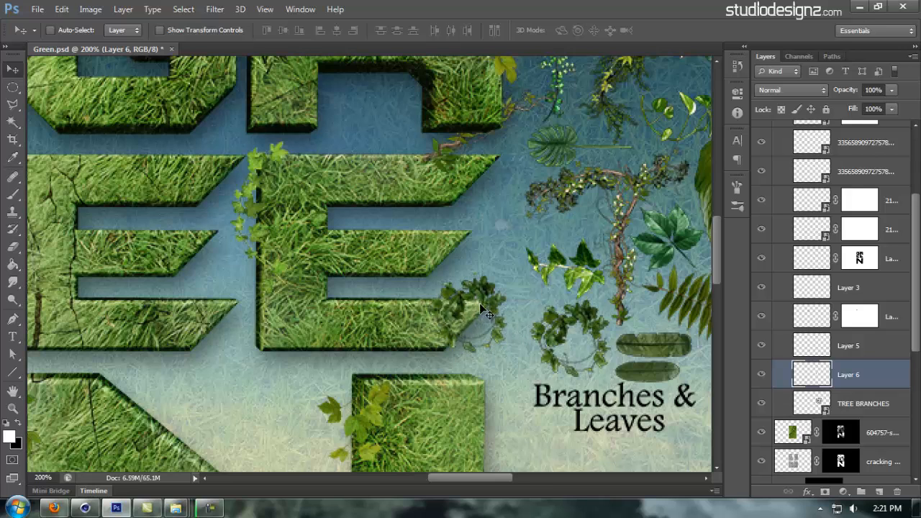
key(space)
drag(230, 322, 338, 302)
mouse_move(572, 300)
mouse_down()
mouse_move(328, 296)
mouse_move(582, 297)
mouse_up()
key(space)
drag(607, 274, 523, 281)
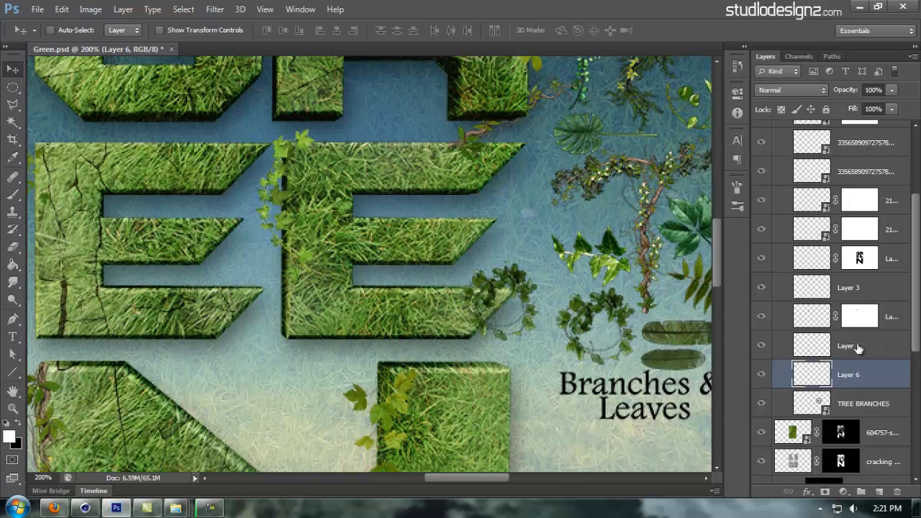
Add a blank mask to the wreath layer and load the Green copy letter shapes as a selection
click(825, 492)
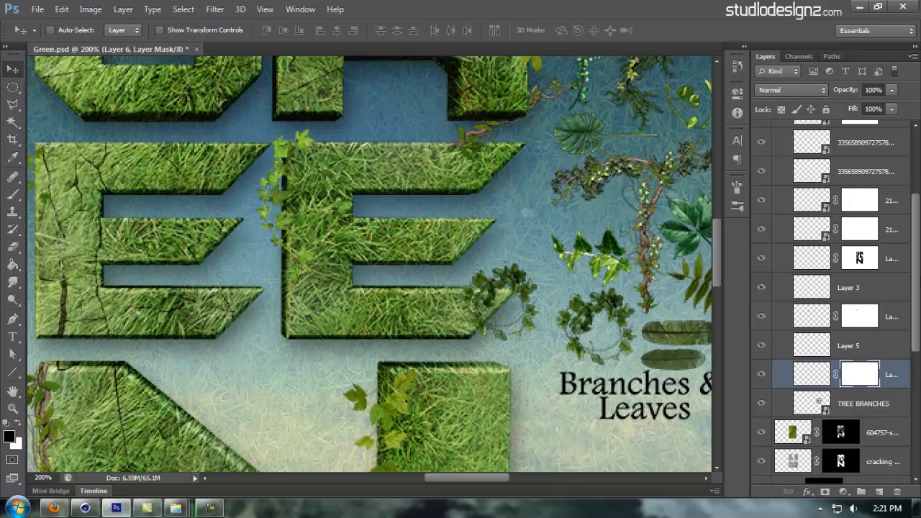
drag(915, 267, 915, 388)
ctrl+click(798, 360)
scroll(799, 360, up, 10)
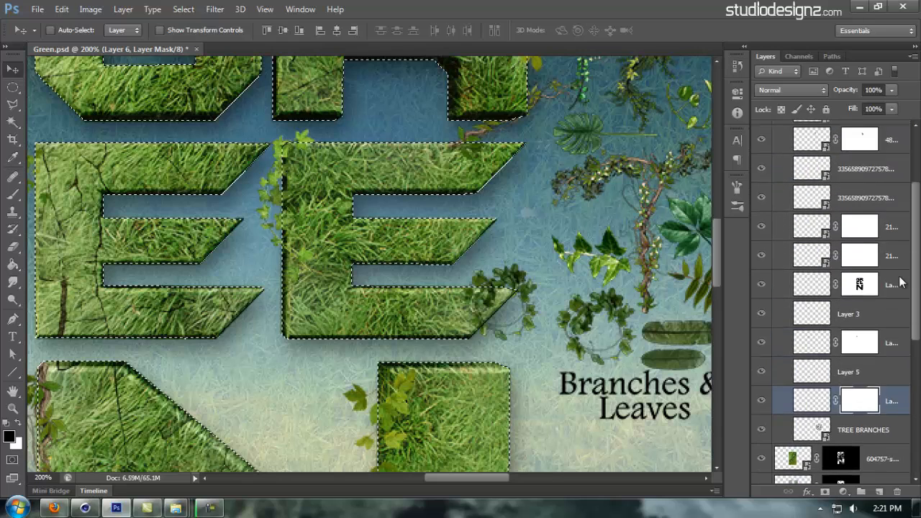
Try painting black on the wreath's mask inside the letter selection, then undo back to the blank mask
key(b)
alt+right_click(467, 321)
mouse_move(489, 305)
mouse_down()
mouse_move(466, 321)
mouse_move(436, 292)
mouse_up()
key(ctrl+d)
key(ctrl+alt+z)
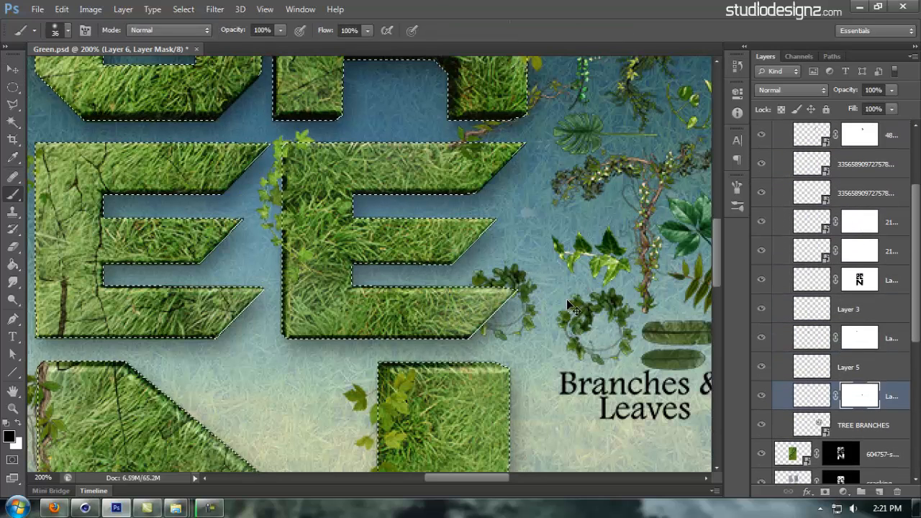
key(ctrl+alt+z)
key(ctrl+alt+z)
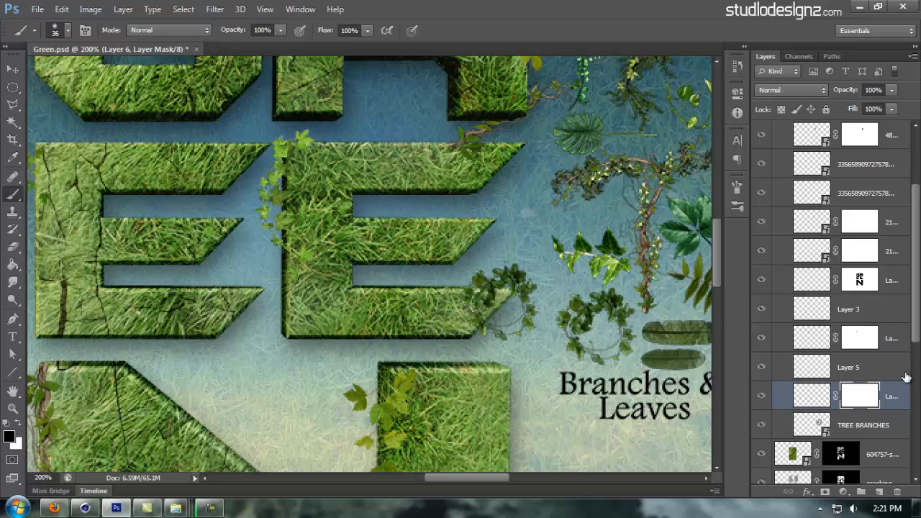
Reload the letter selection, mask the wreath over the second E with black, touch up its leaves with a 13 px white brush, and deselect
scroll(851, 391, down, 3)
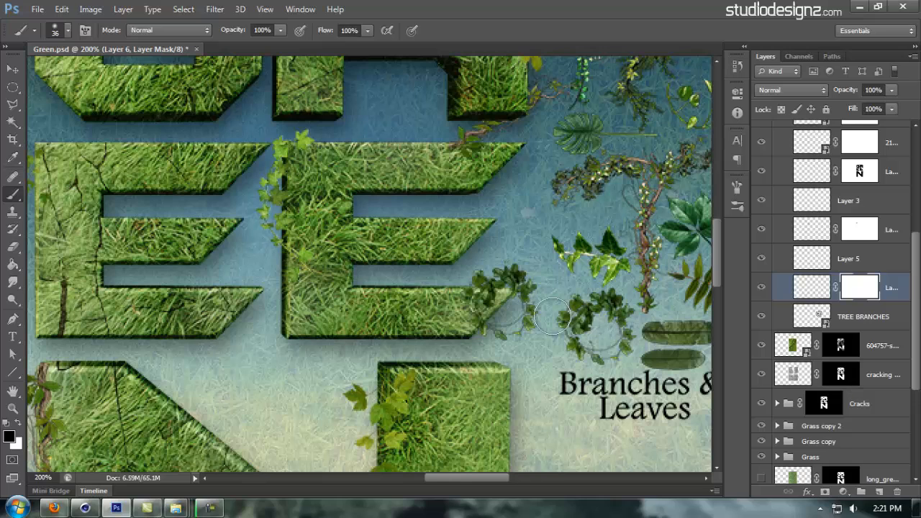
mouse_move(525, 302)
mouse_down()
mouse_move(475, 305)
mouse_move(494, 299)
mouse_move(452, 332)
mouse_up()
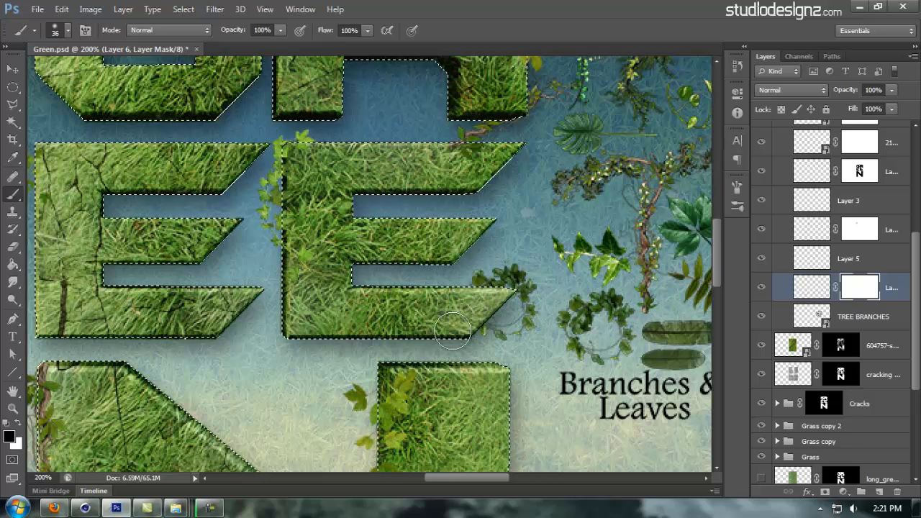
alt+right_click(502, 298)
key(x)
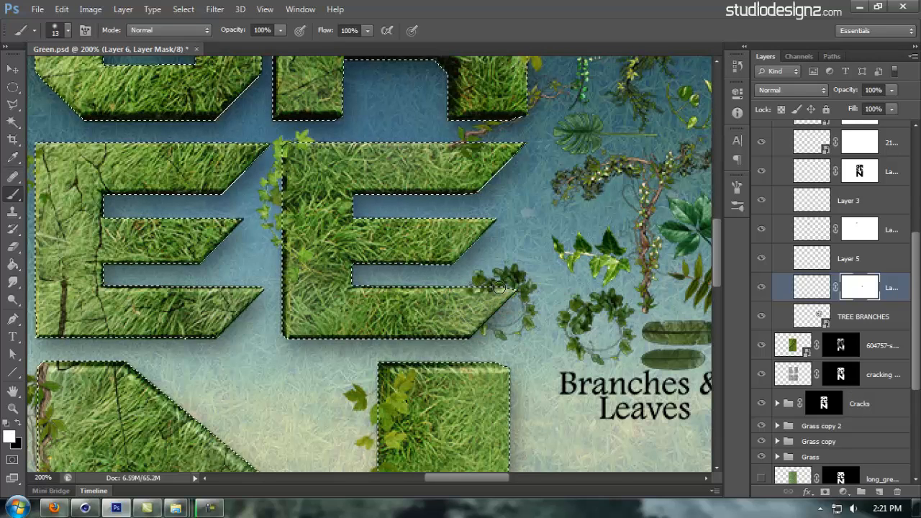
key(x)
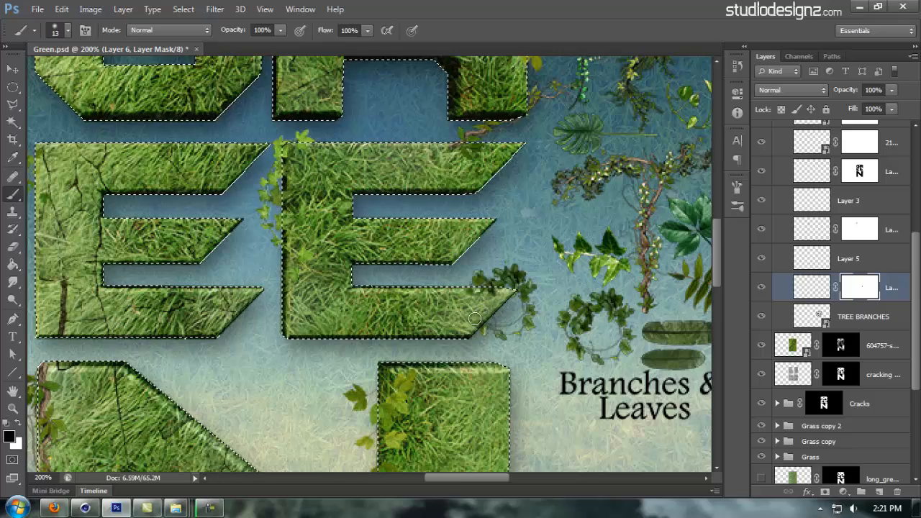
key(ctrl+d)
key(v)
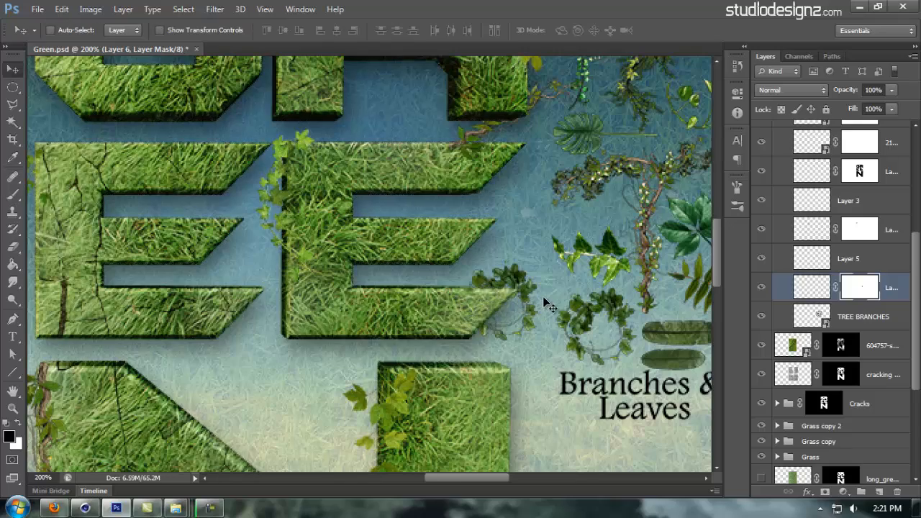
Temporarily hide the TREE BRANCHES layer and check the masked wreath against the whole lettering
key(ctrl+minus)
drag(434, 293, 490, 301)
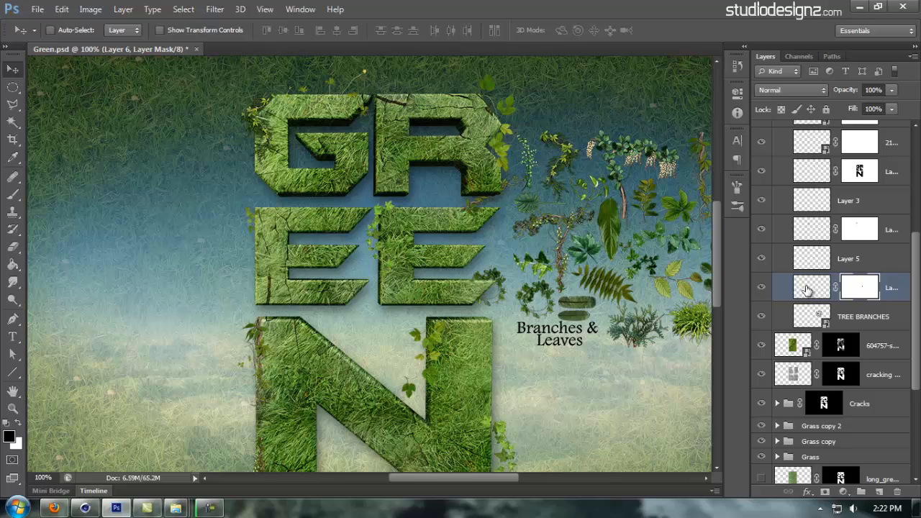
click(761, 316)
drag(594, 312, 509, 284)
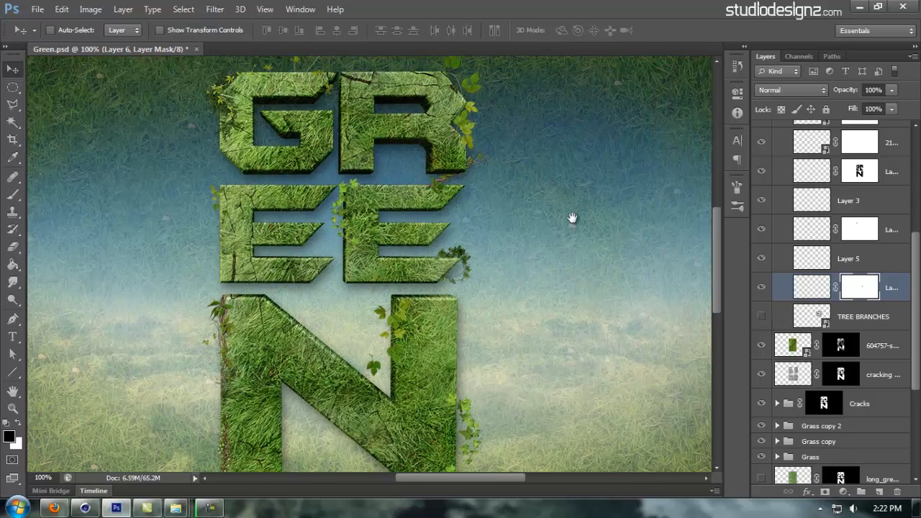
drag(572, 218, 571, 247)
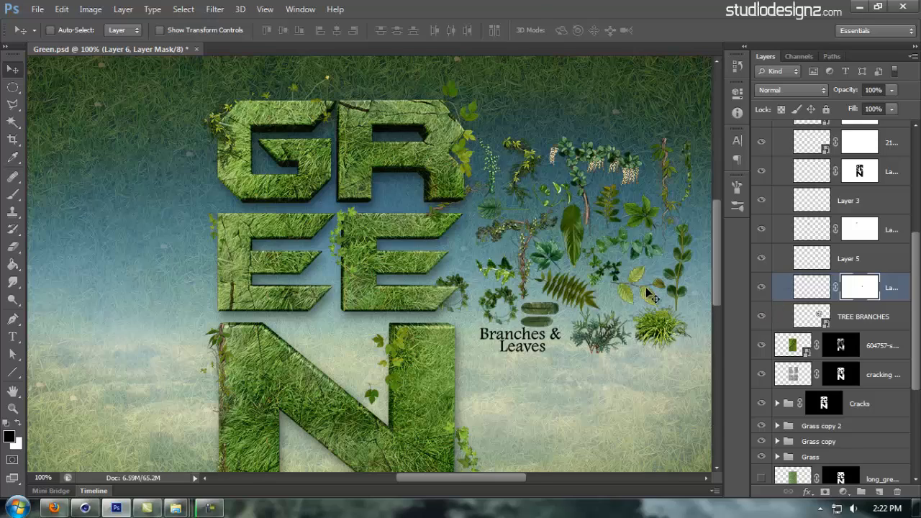
Lasso two of the serrated yellow-green leaves on the TREE BRANCHES layer and copy each one to its own new layer
ctrl+click(645, 290)
drag(631, 281, 560, 306)
click(843, 321)
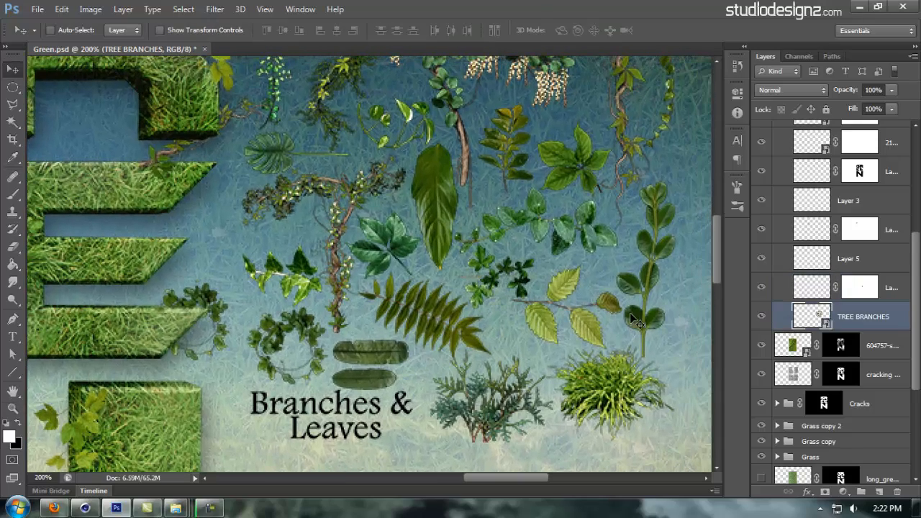
key(l)
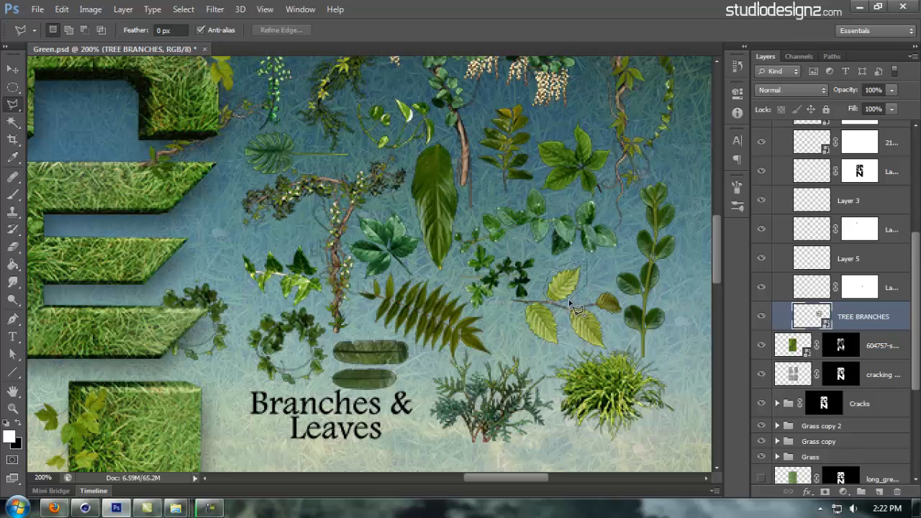
click(570, 303)
key(ctrl+j)
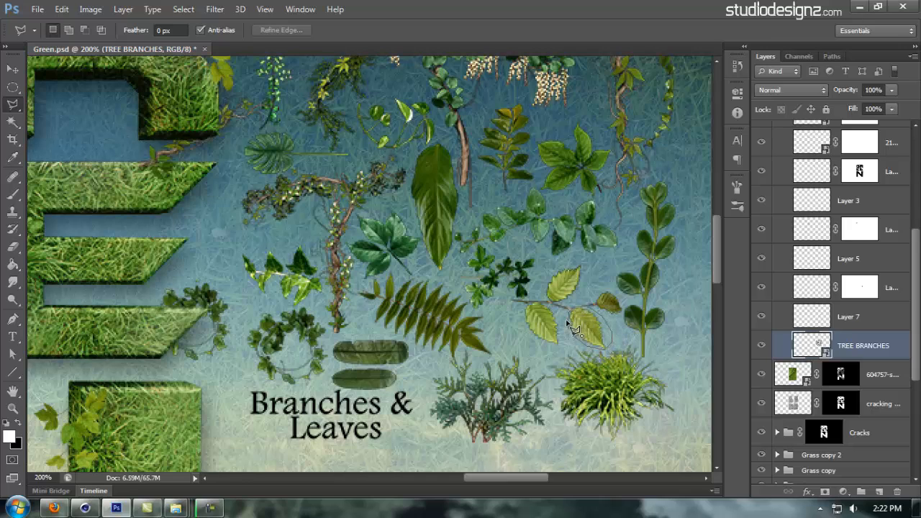
click(567, 321)
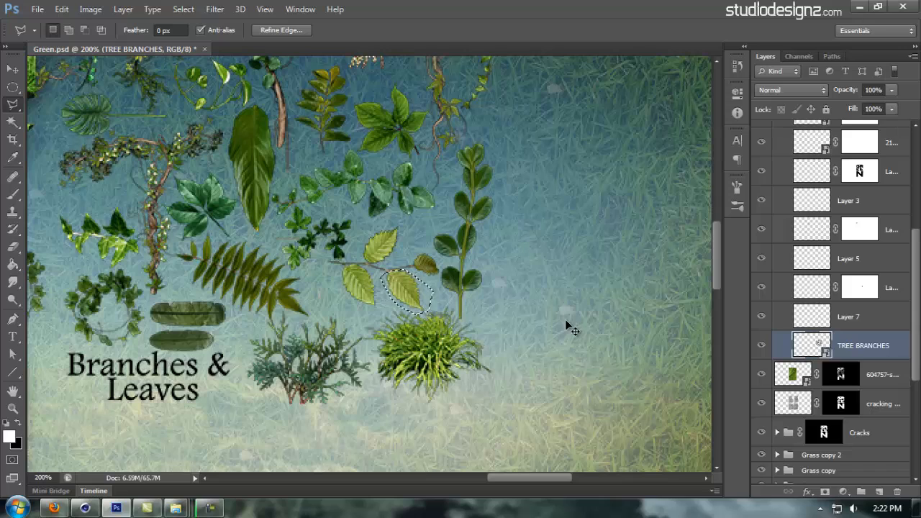
key(ctrl+j)
Hide the TREE BRANCHES layer and move both copied leaves together beside the gap between the R and the second E
click(761, 373)
drag(257, 259, 535, 359)
shift+click(812, 319)
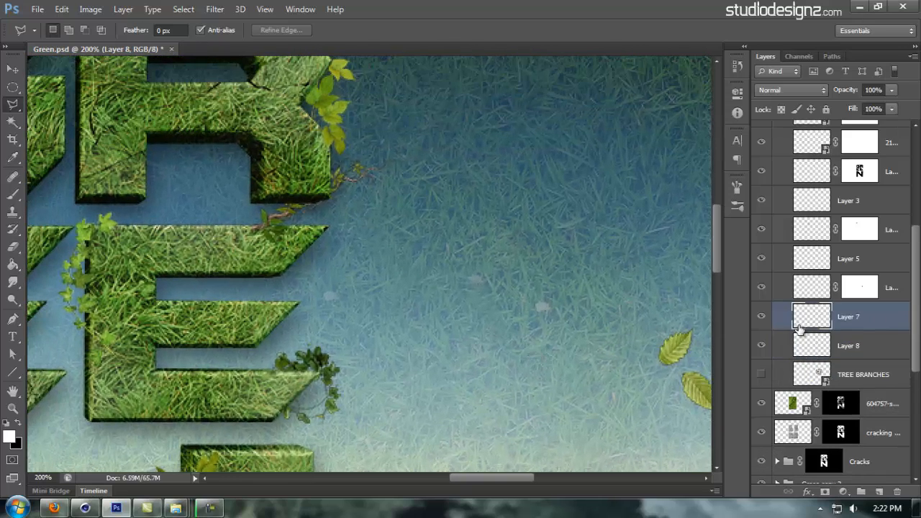
key(v)
drag(626, 365, 382, 260)
drag(433, 240, 447, 272)
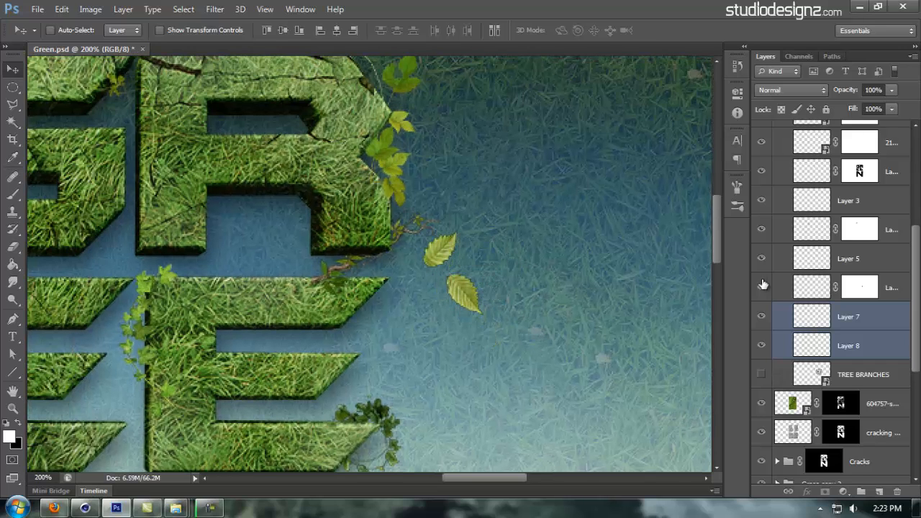
Scale down the lower leaf on Layer 8 with Free Transform
click(832, 344)
key(ctrl+t)
drag(483, 269, 478, 280)
key(Return)
Duplicate the Layer 7 leaf below the others, flip it vertically and horizontally, and shrink it to a tiny leaf
key(alt)
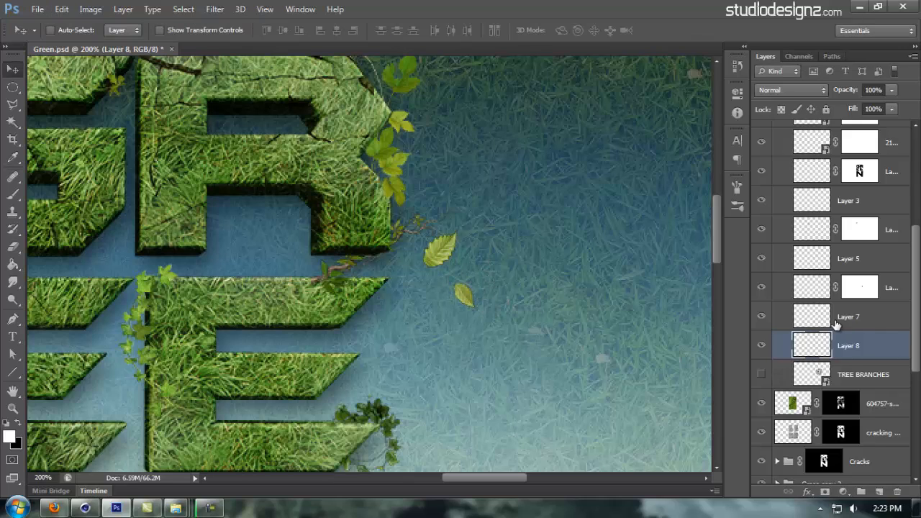
click(835, 325)
drag(440, 250, 455, 351)
key(ctrl+t)
right_click(533, 314)
click(575, 300)
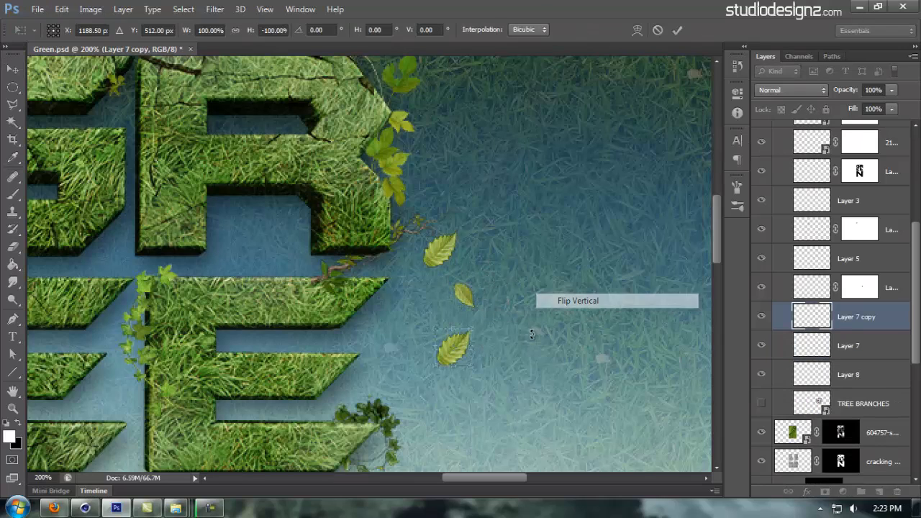
right_click(529, 314)
click(581, 296)
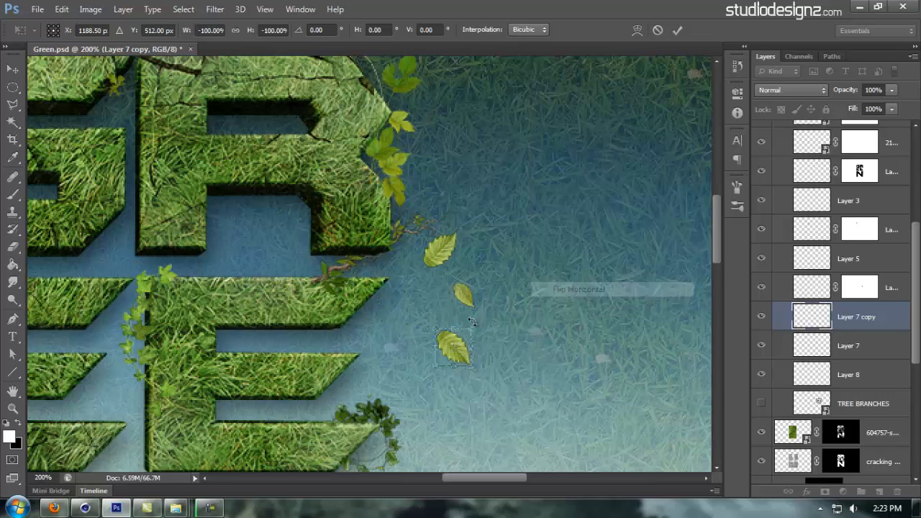
drag(472, 331, 461, 333)
key(Return)
Reposition the loose leaves so they form a falling trail beside the second E
key(alt+bracketleft)
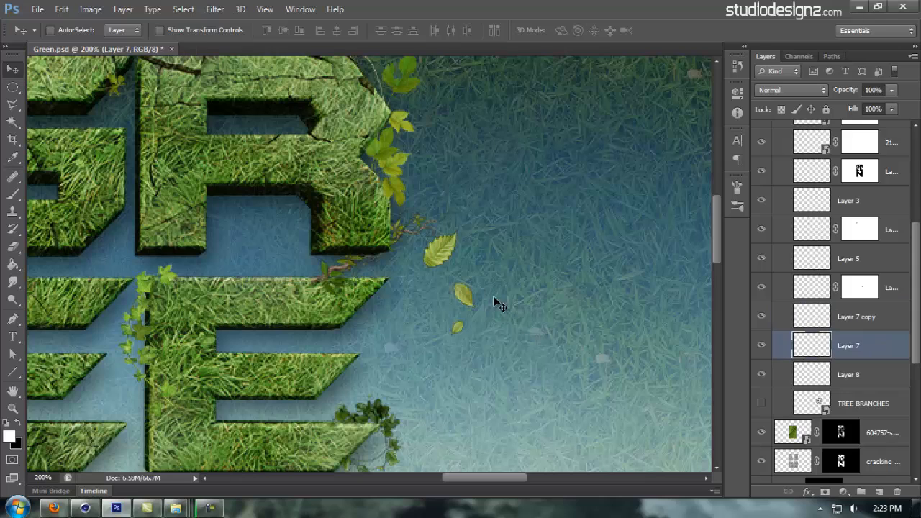
drag(493, 295, 498, 341)
key(alt+bracketleft)
click(844, 353)
drag(576, 353, 522, 404)
key(ctrl+minus)
drag(403, 259, 503, 240)
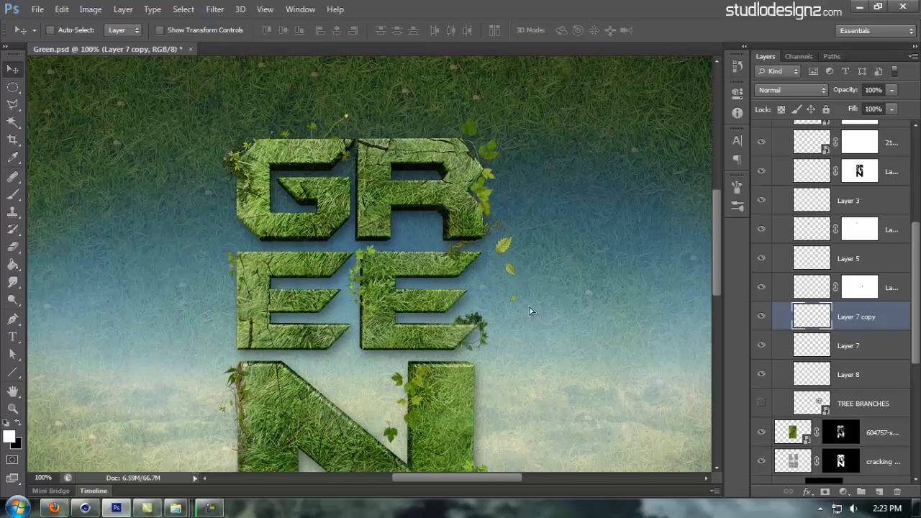
drag(529, 309, 531, 303)
drag(455, 261, 496, 267)
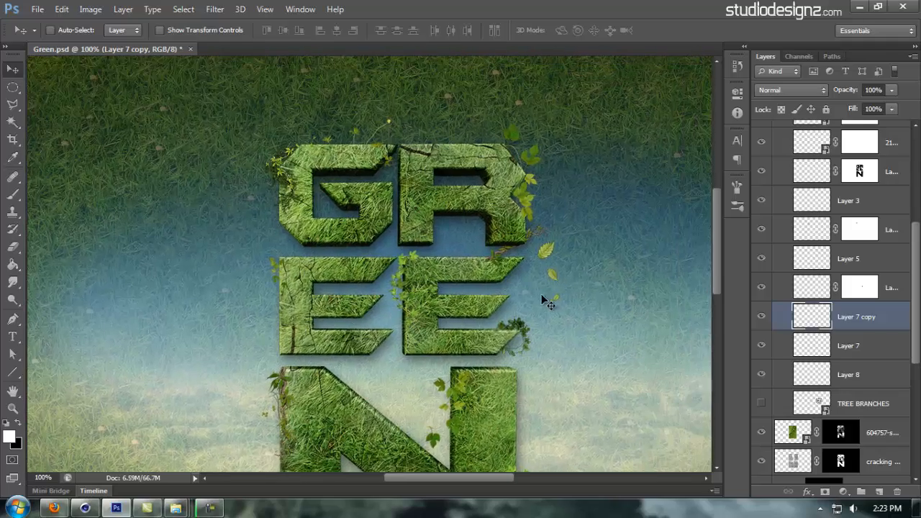
Save the document and collapse the Leaves layer group
key(ctrl+minus)
scroll(504, 247, down, 2)
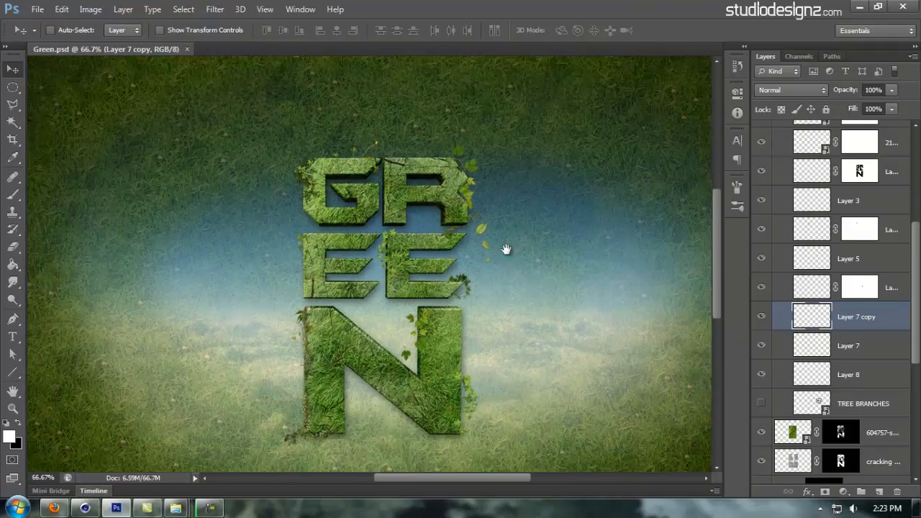
drag(445, 231, 452, 251)
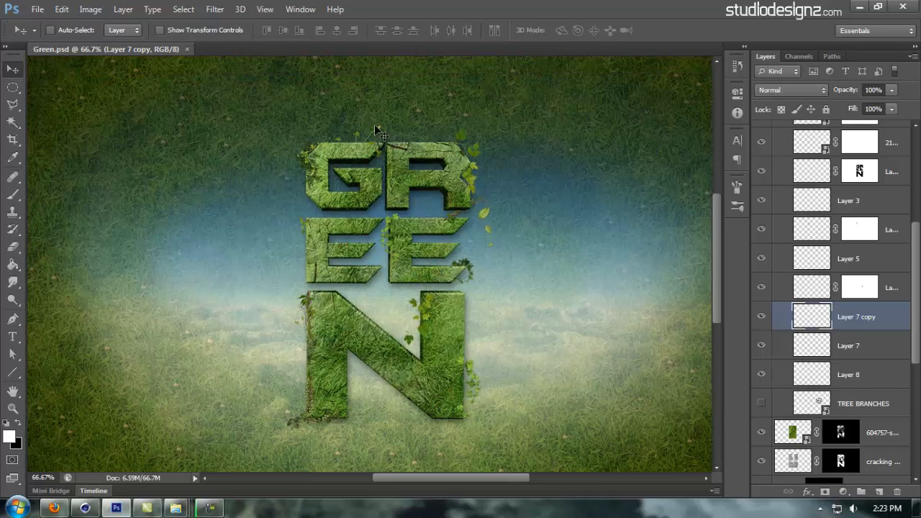
scroll(834, 274, up, 6)
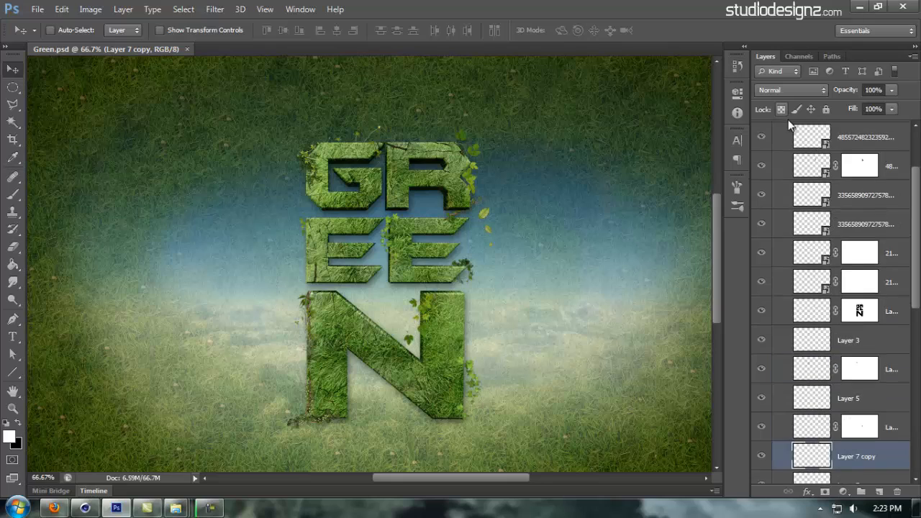
click(778, 173)
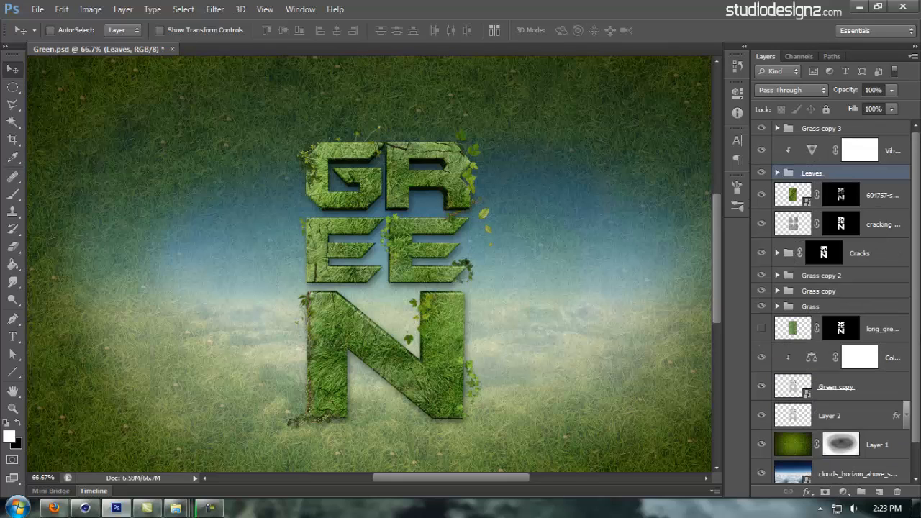
Paint black on Layer 1's mask around the upper letters with a 349 px brush at 10% opacity, and save the document
scroll(851, 387, down, 1)
click(830, 418)
key(b)
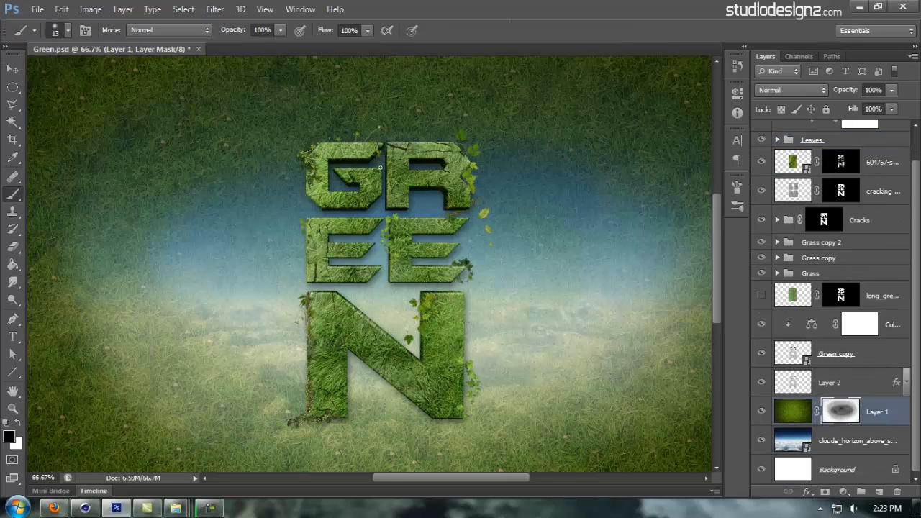
drag(323, 204, 402, 221)
key(1)
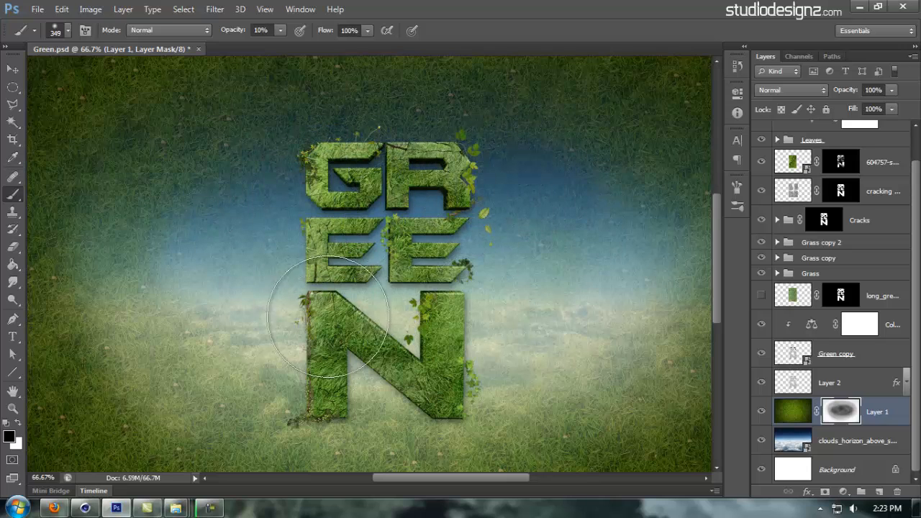
key(v)
key(ctrl+s)
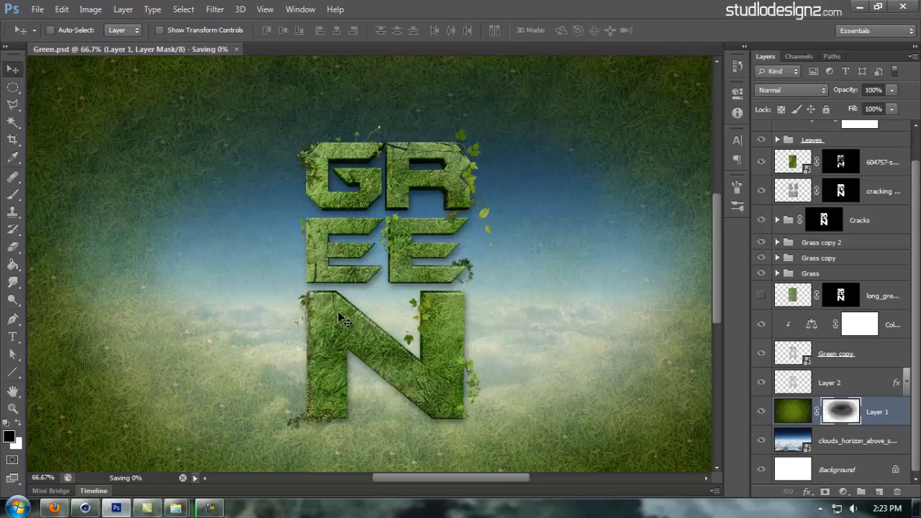
Paint white at 10% opacity on Layer 1's mask over the sky around the letters, and save the document
key(b)
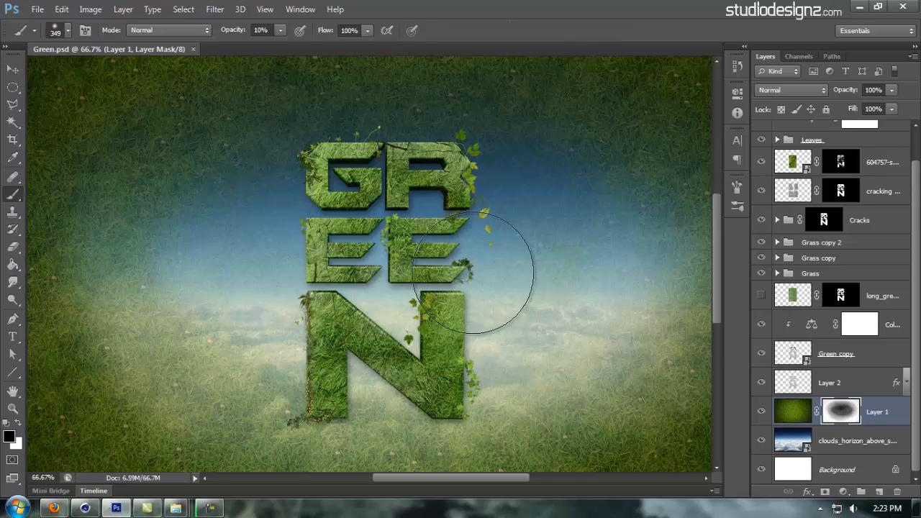
key(x)
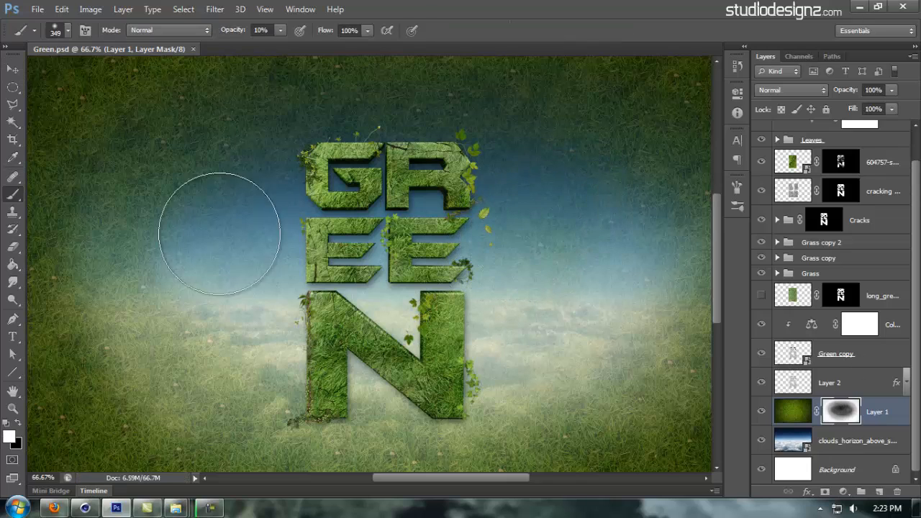
key(v)
key(ctrl+s)
Switch to the Sky folder window in Windows Explorer, browse Manipulation Stocks under 101 GFX, and open the Vectors folder
mouse_move(182, 508)
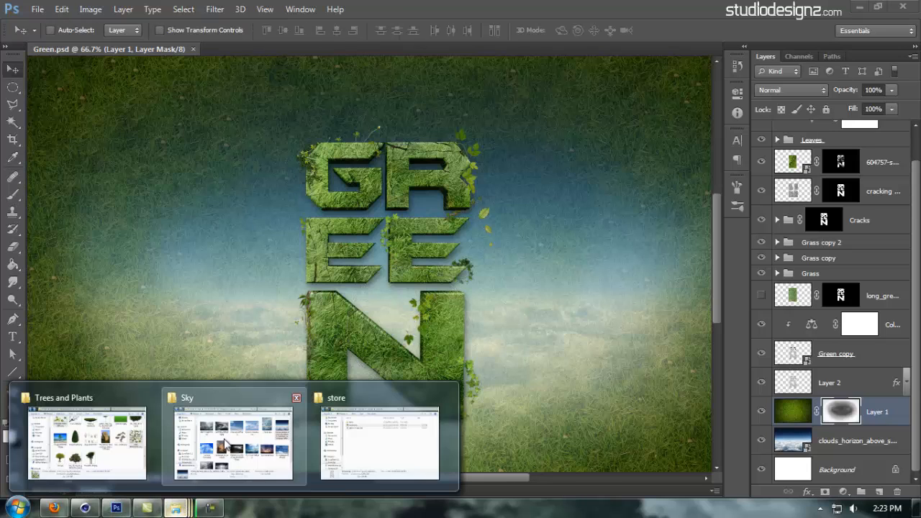
click(230, 421)
click(448, 100)
scroll(482, 310, down, 2)
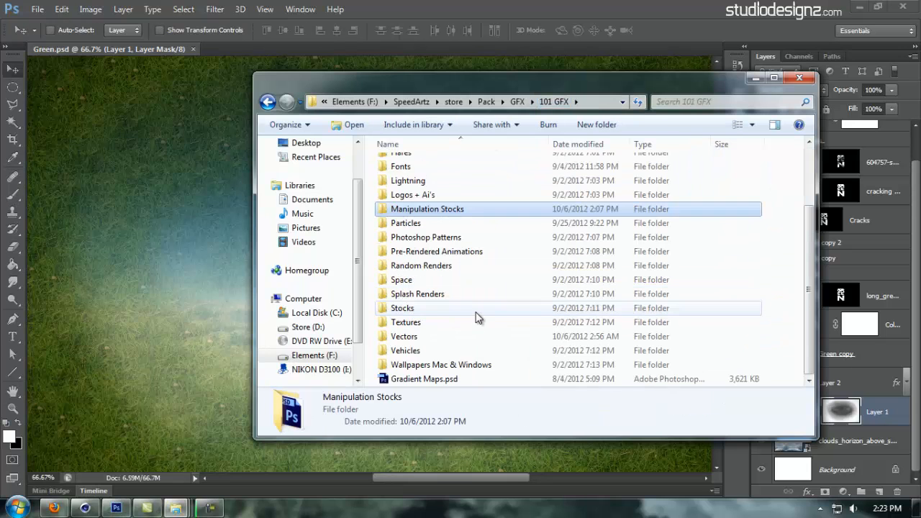
double_click(462, 209)
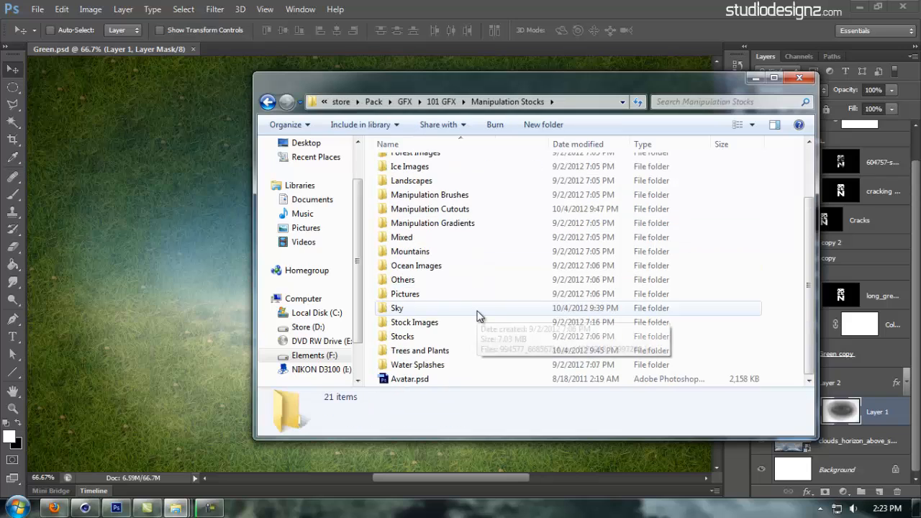
click(426, 101)
scroll(462, 322, down, 2)
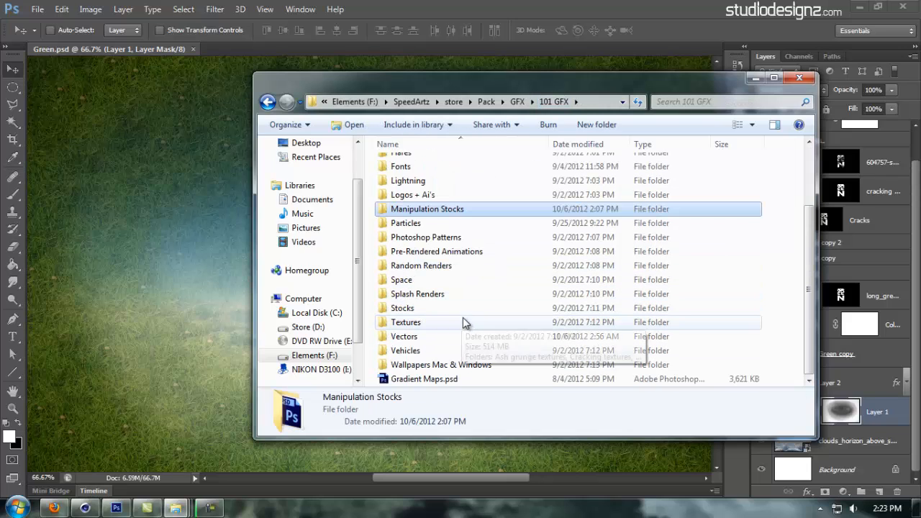
double_click(405, 336)
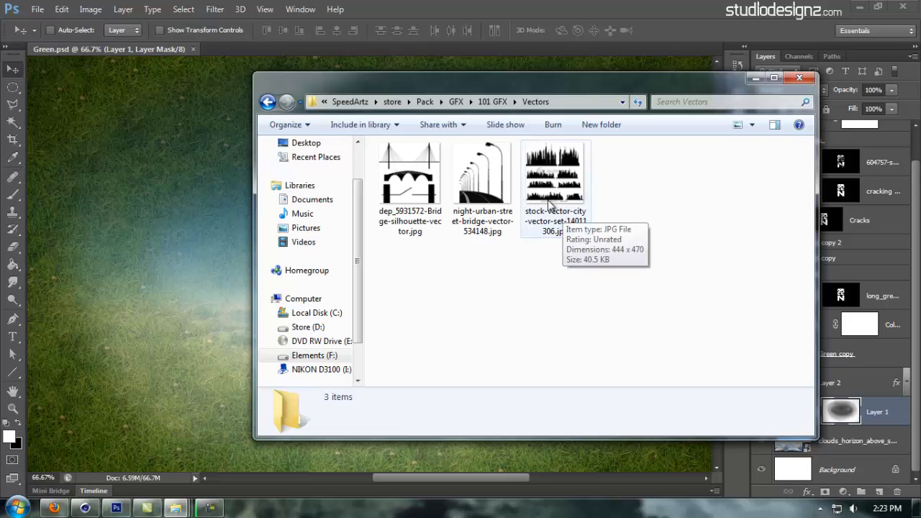
Check the lettering in Photoshop and return to the Vectors folder window to examine its stock images
key(alt+Tab)
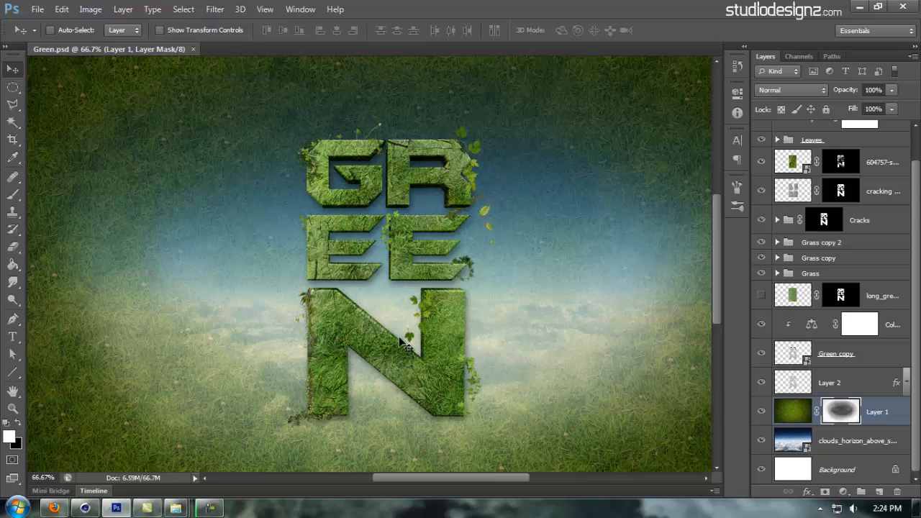
mouse_move(172, 505)
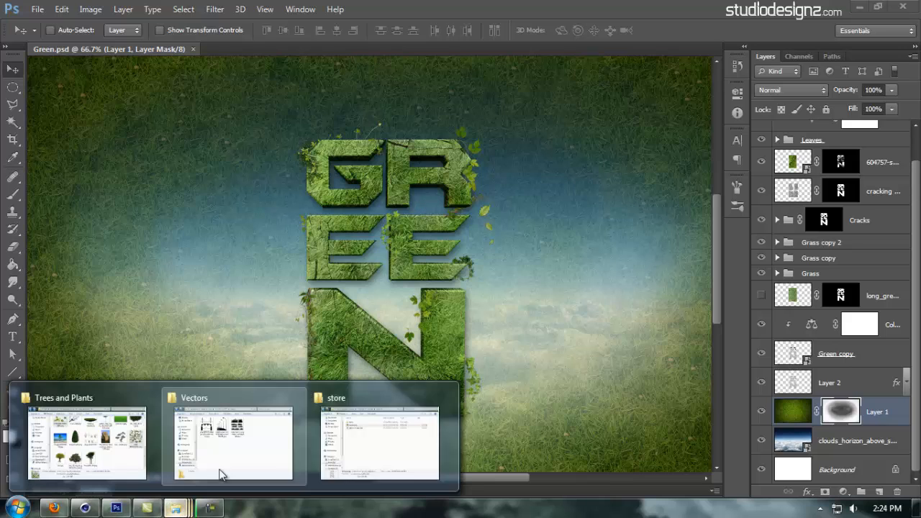
click(243, 440)
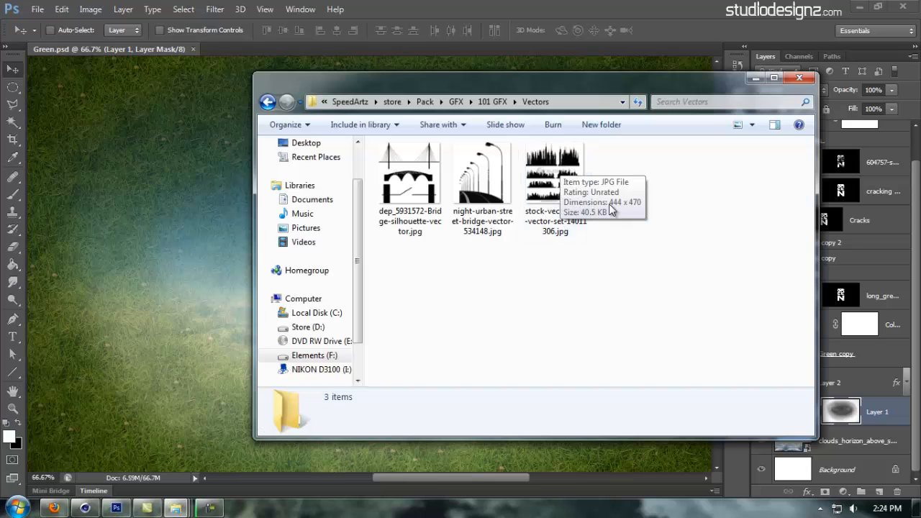
Place the stock city vector set image into the document and bring its layer above all the others
drag(557, 172, 465, 264)
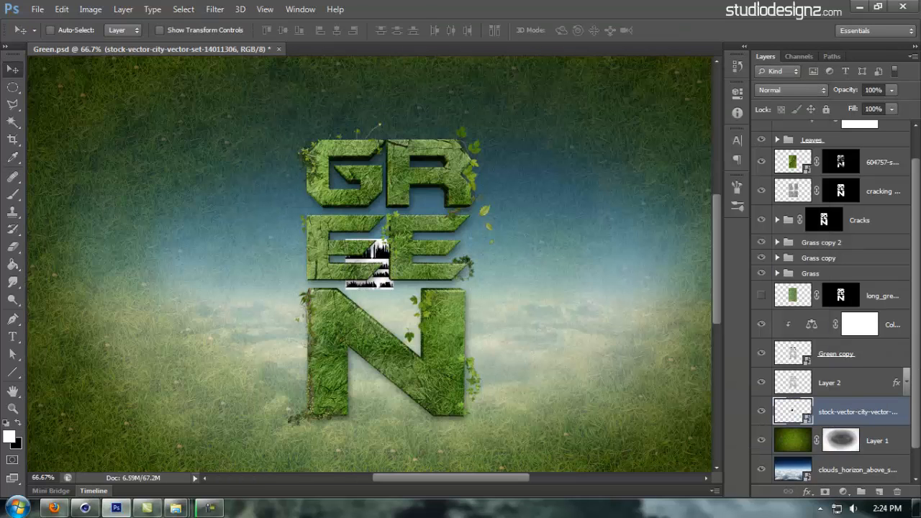
drag(867, 415, 827, 130)
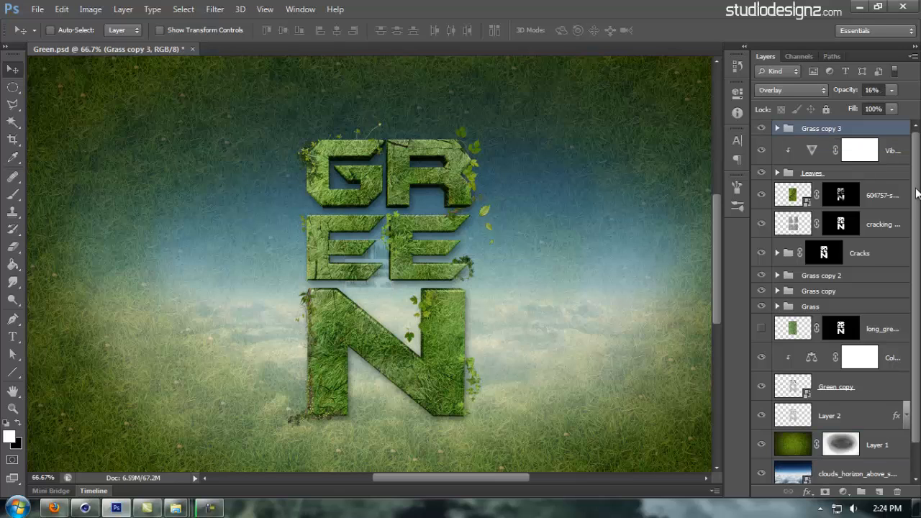
key(ctrl+z)
drag(905, 441, 839, 121)
Move the skyline image into the open sky beside the letter R and set its blend mode to Multiply
drag(437, 254, 412, 303)
ctrl+click(403, 286)
drag(365, 348, 608, 241)
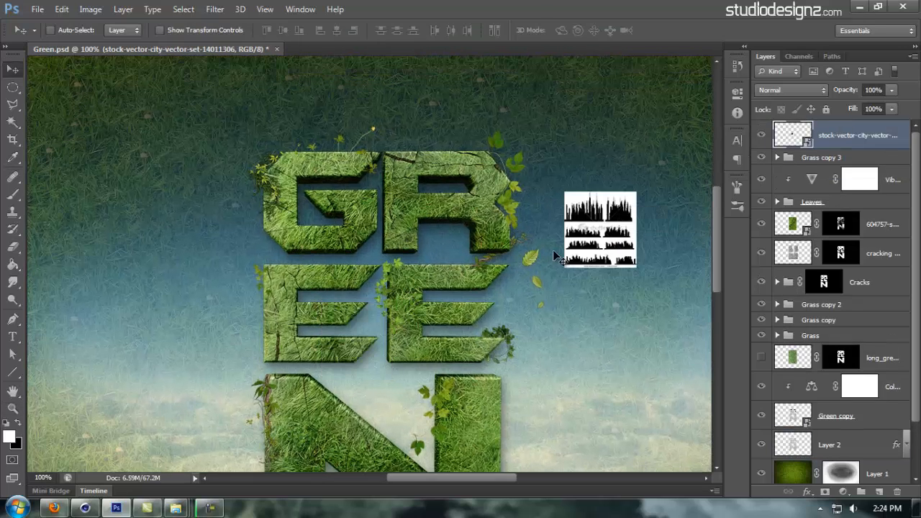
drag(525, 236, 533, 262)
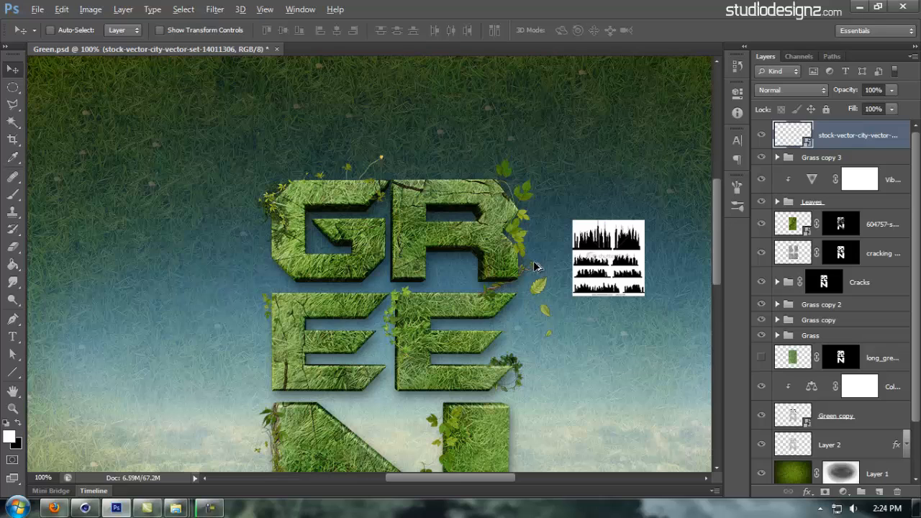
key(shift+alt+m)
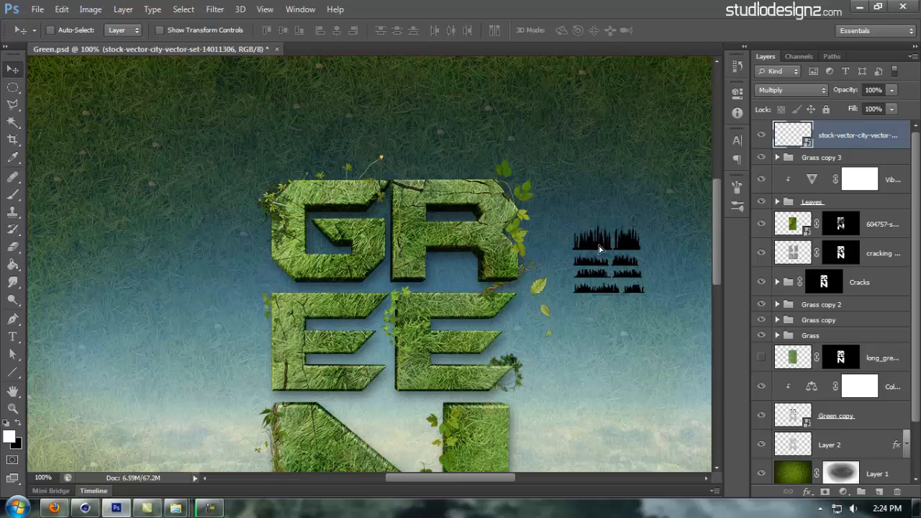
Align the base of the tallest skyline row with the upper edge of the second E
drag(600, 247, 572, 205)
ctrl+click(524, 215)
drag(588, 256, 626, 328)
drag(660, 273, 442, 70)
drag(459, 288, 450, 309)
drag(468, 159, 489, 240)
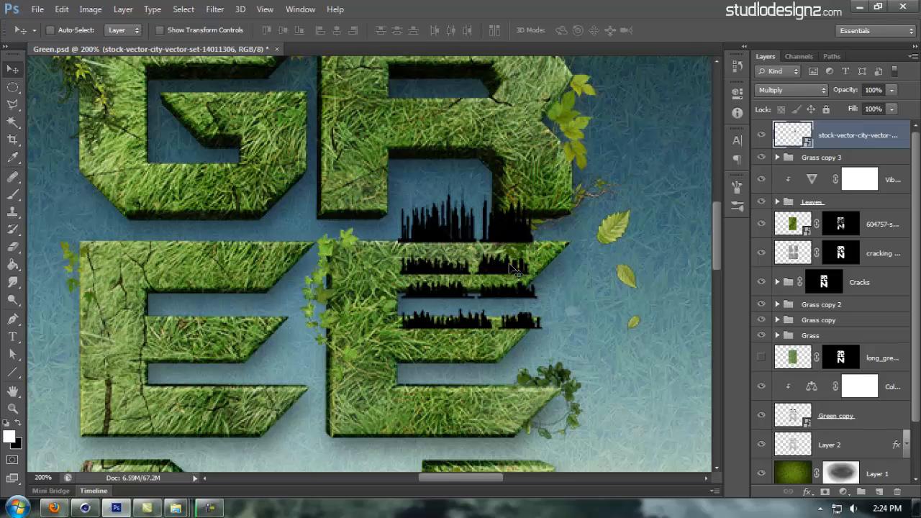
key(ctrl+j)
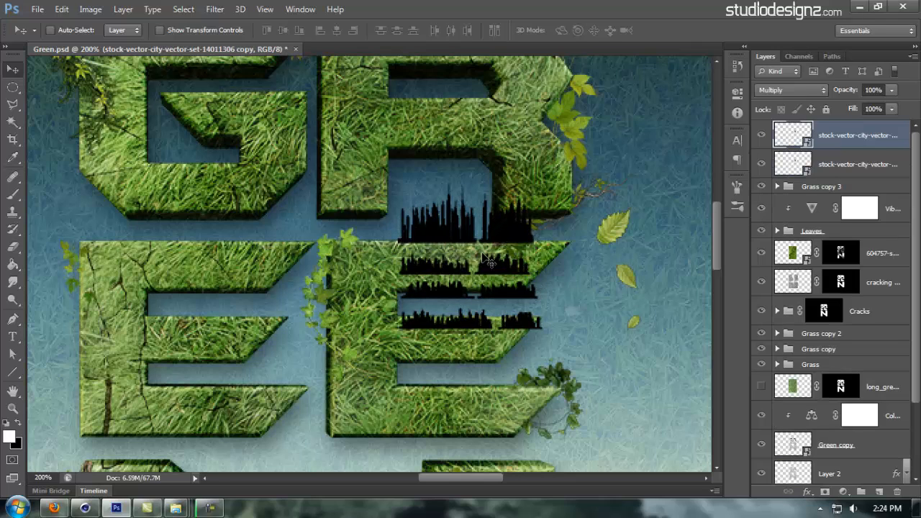
key(Delete)
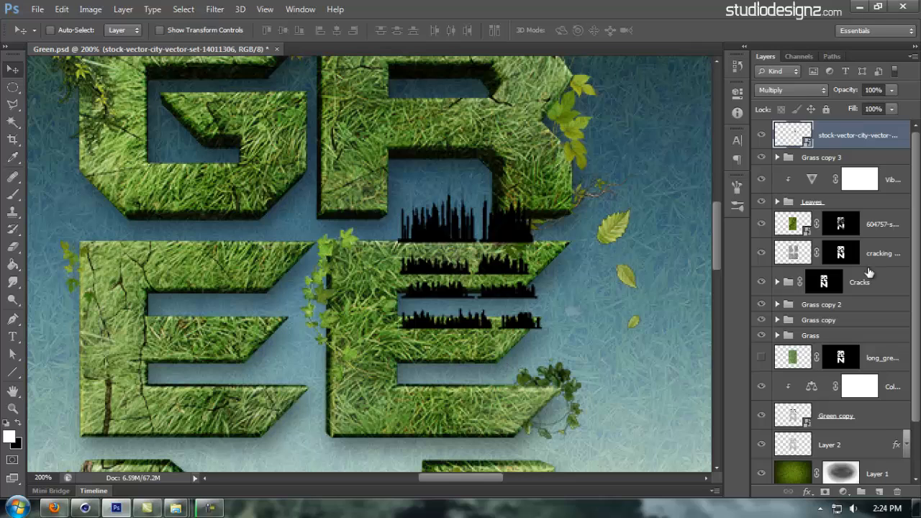
Add a hide-all mask to the skyline layer and set up a hard round brush at 100% opacity
alt+click(825, 493)
key(b)
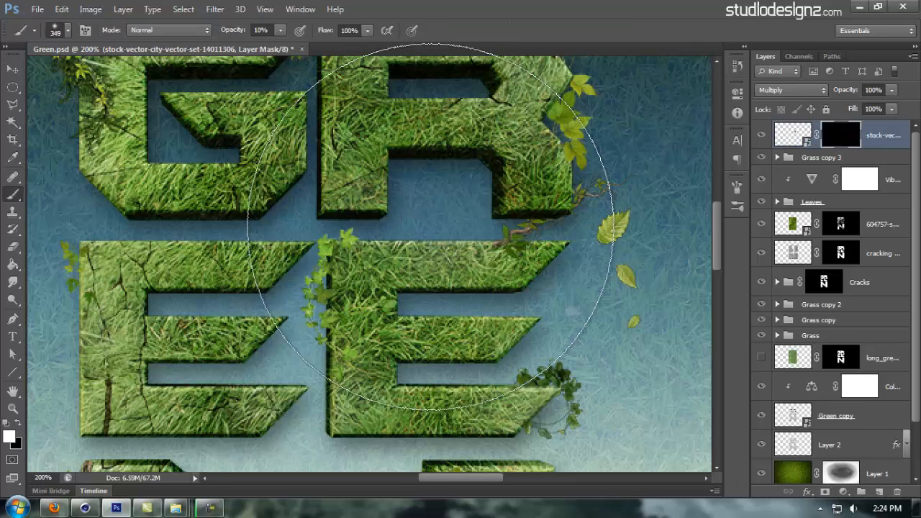
key(0)
mouse_move(429, 235)
mouse_down()
mouse_move(433, 229)
mouse_move(454, 384)
mouse_move(445, 345)
mouse_up()
right_click(434, 210)
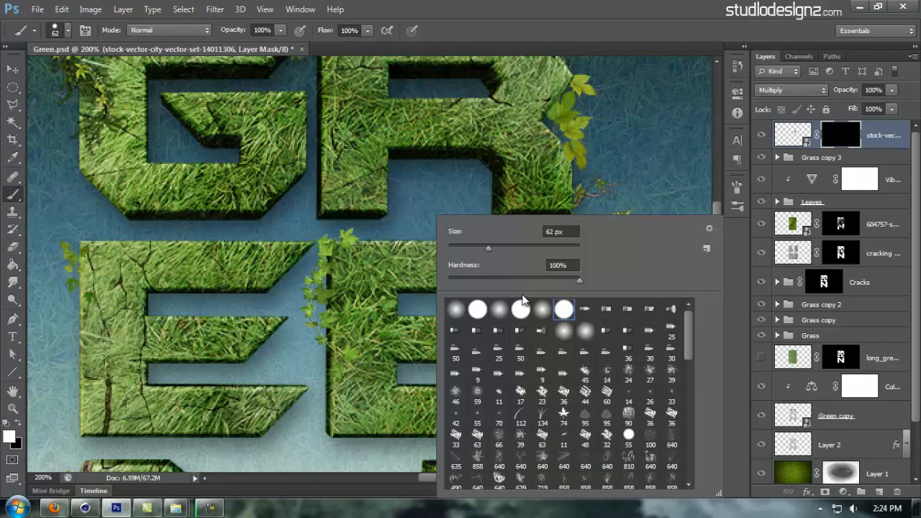
click(640, 33)
alt+click(461, 220)
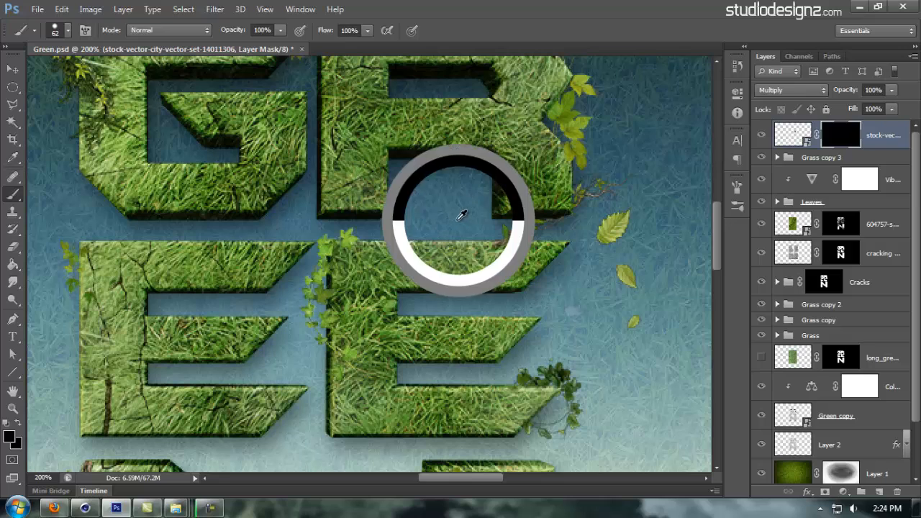
Paint white on the mask to reveal only the tall building cluster above the second E, under the R
mouse_move(449, 222)
mouse_down()
mouse_move(423, 214)
mouse_move(403, 231)
mouse_move(439, 221)
mouse_move(450, 229)
mouse_move(453, 218)
mouse_move(462, 232)
mouse_move(442, 200)
mouse_up()
key(d)
key(x)
key(x)
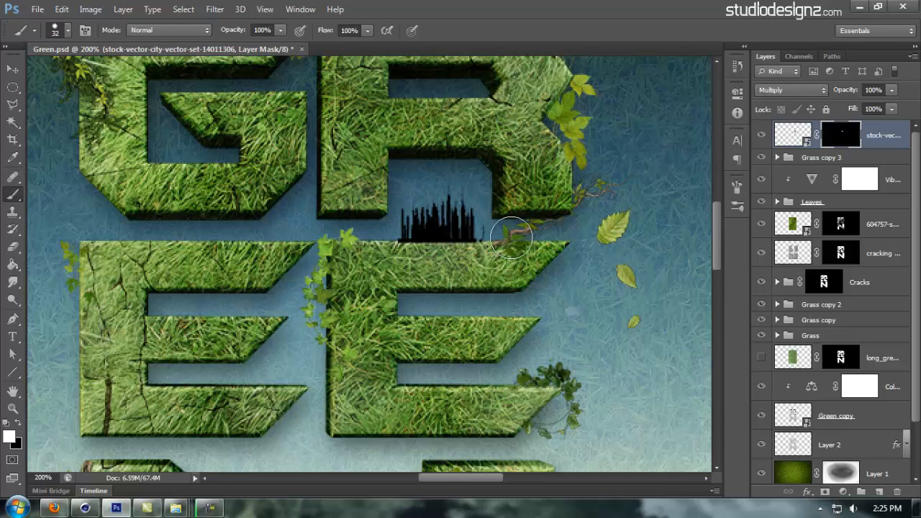
key(x)
key(v)
key(ctrl+minus)
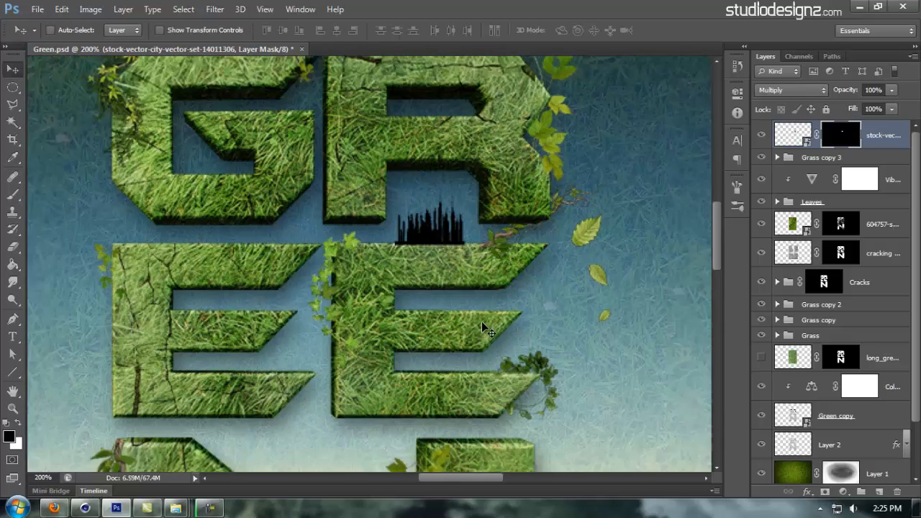
key(ctrl+2)
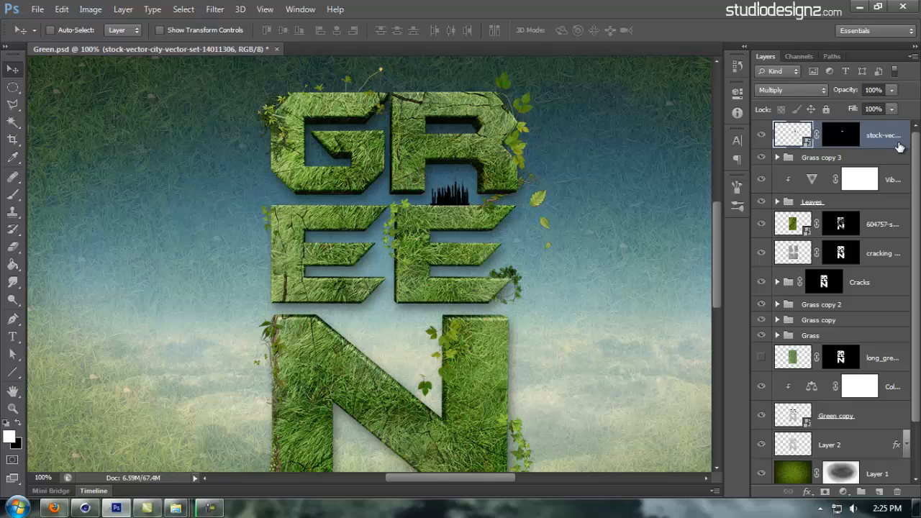
Duplicate the skyline layer beside the N's upper corner and fill the copy's mask with white
drag(439, 317, 529, 246)
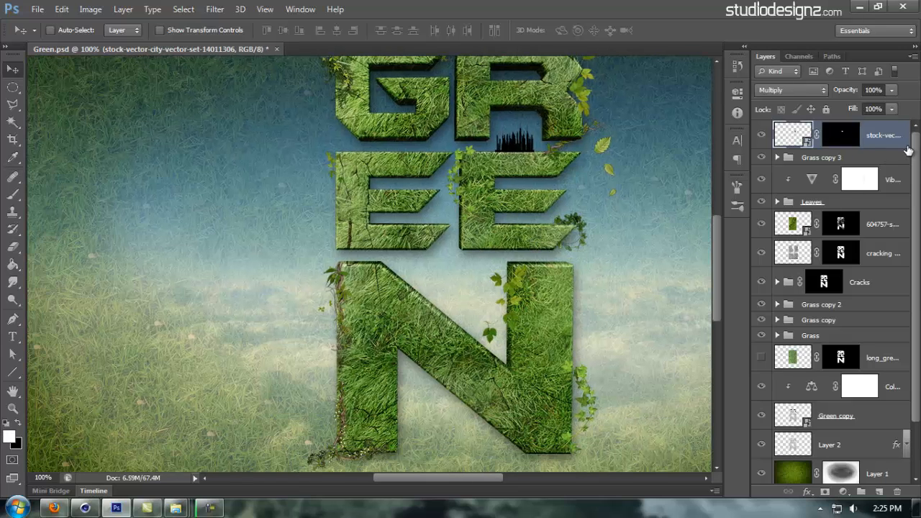
drag(534, 155, 337, 318)
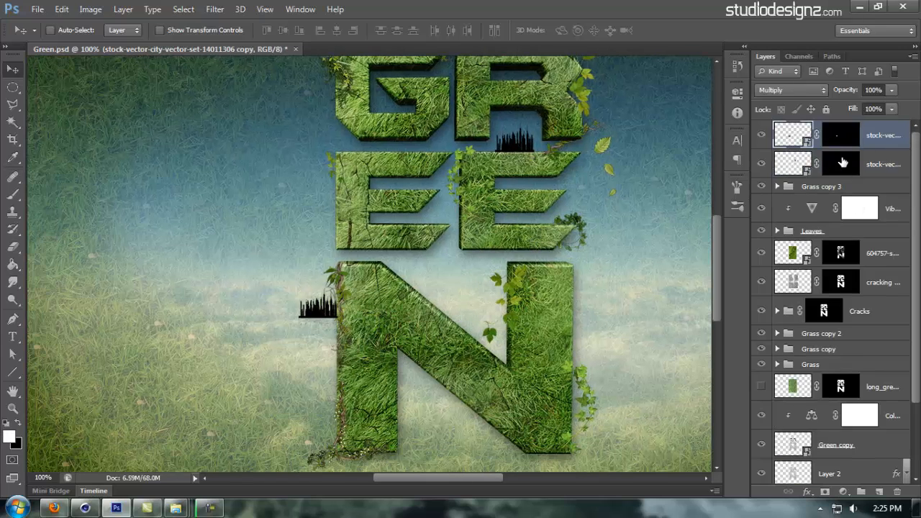
click(840, 137)
key(ctrl+BackSpace)
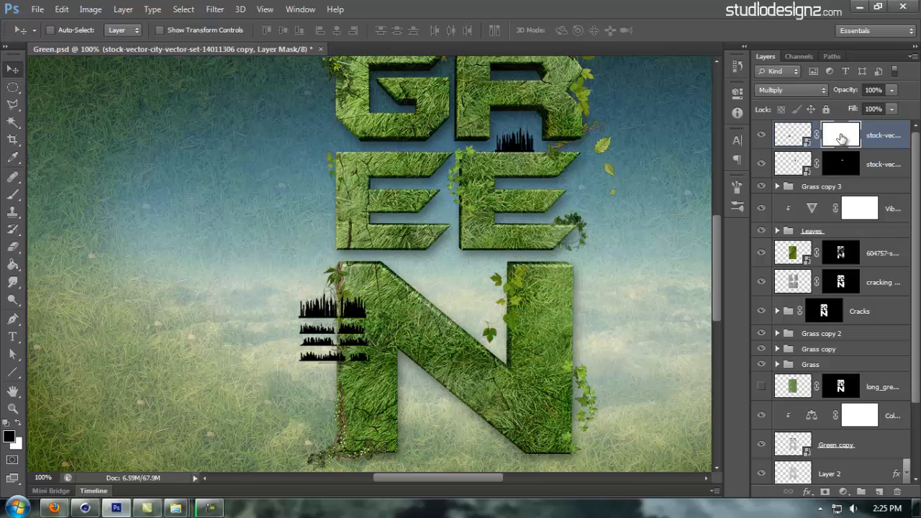
Move the fully revealed skyline copy to the upper outer corner of the G
drag(331, 353, 367, 229)
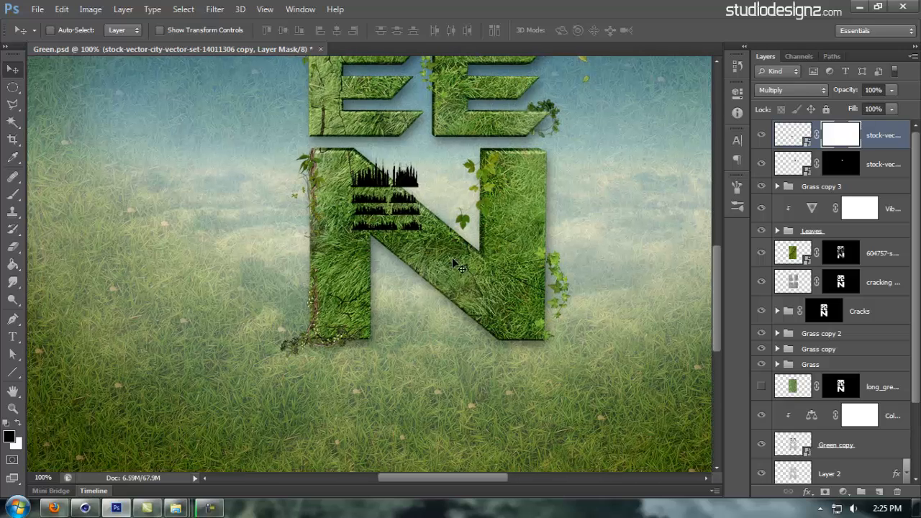
drag(417, 210, 565, 333)
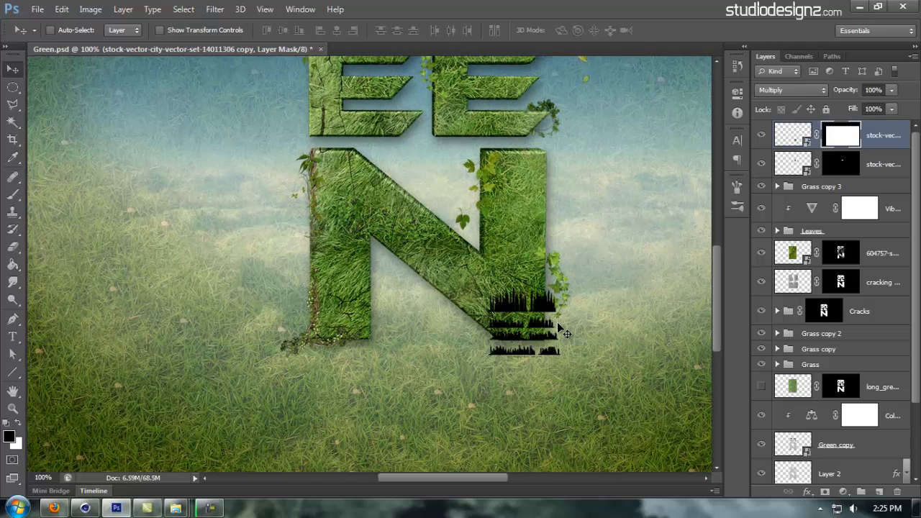
drag(450, 183, 461, 319)
drag(559, 454, 486, 325)
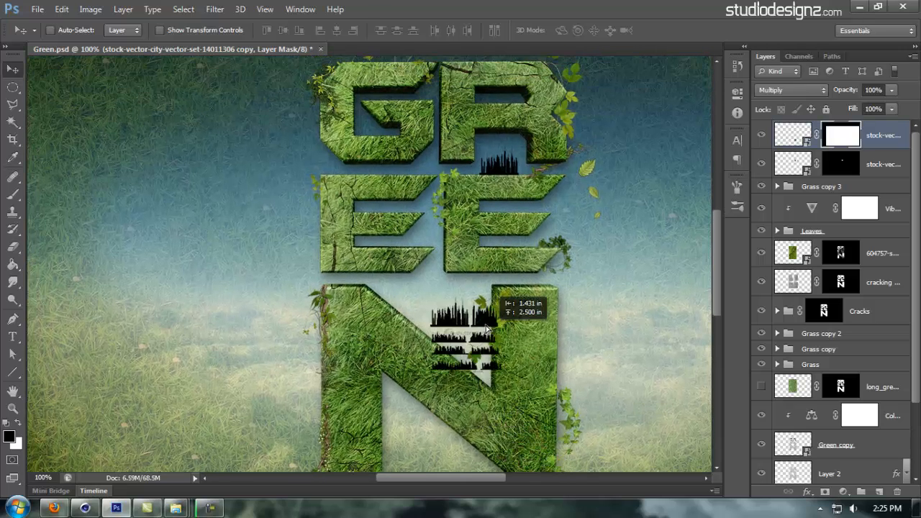
scroll(474, 325, up, 5)
drag(479, 442, 381, 168)
drag(392, 205, 331, 205)
drag(459, 289, 435, 242)
Create an empty layer beneath the masked skyline under the R and merge the skyline into it
click(877, 169)
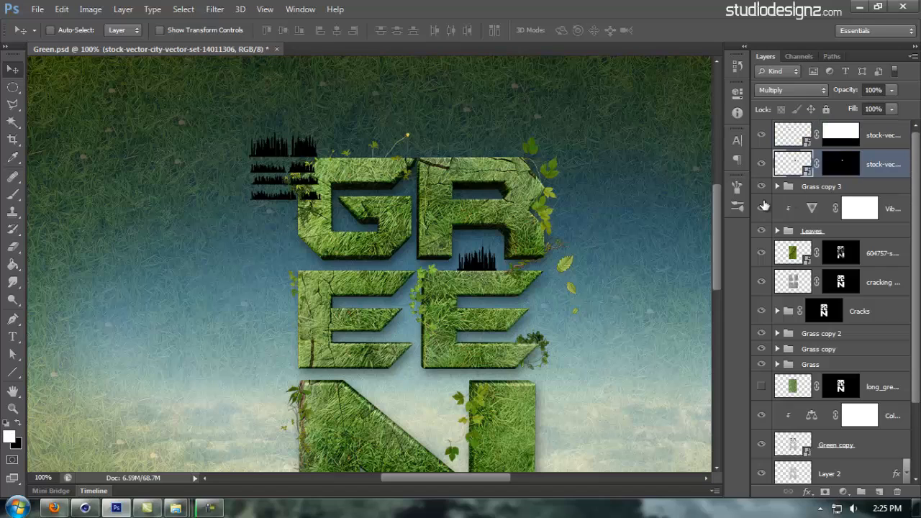
ctrl+click(880, 493)
click(877, 167)
key(ctrl+e)
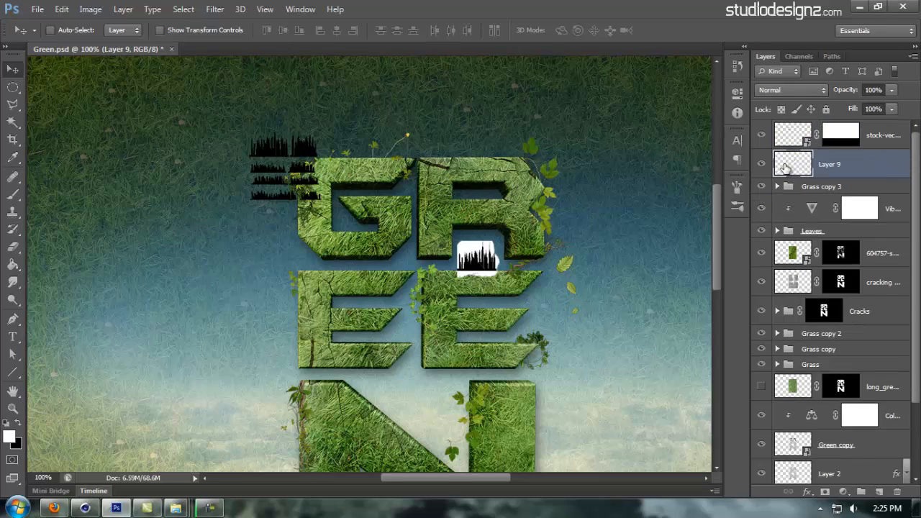
Invert the merged skyline under the R and set its blend mode to Screen
key(ctrl+i)
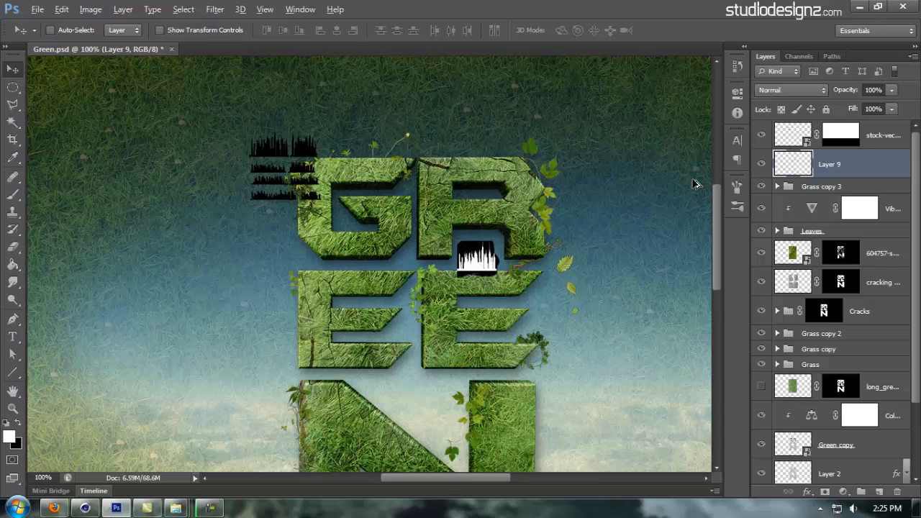
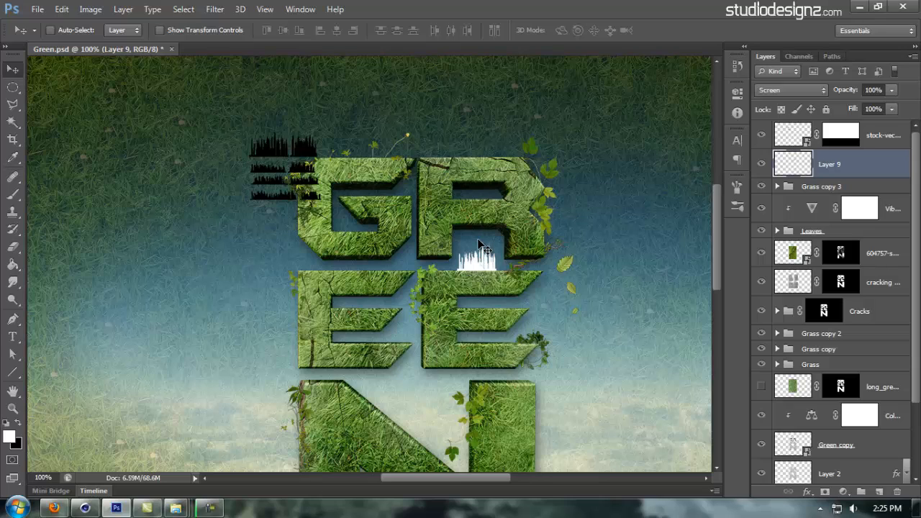
click(778, 91)
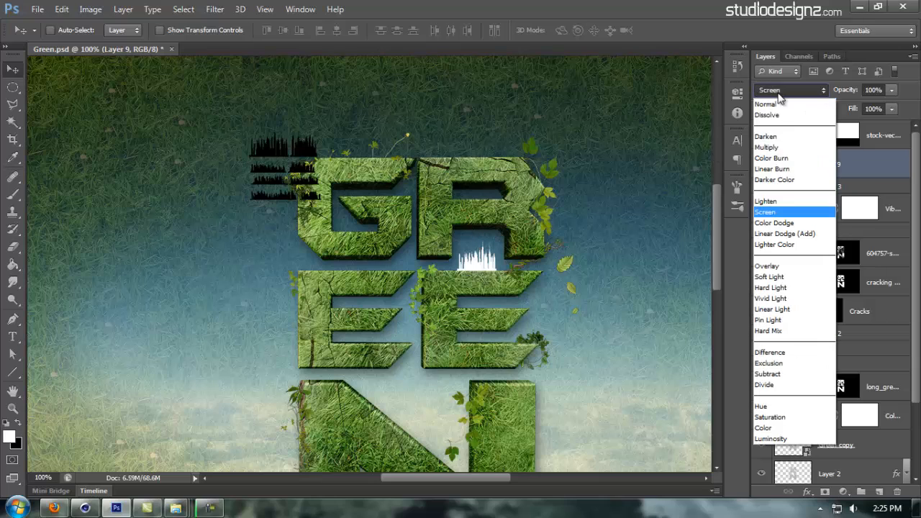
click(782, 213)
Merge the skyline copy beside the G into a new empty layer beneath it
drag(484, 221, 510, 271)
drag(432, 263, 443, 286)
click(892, 138)
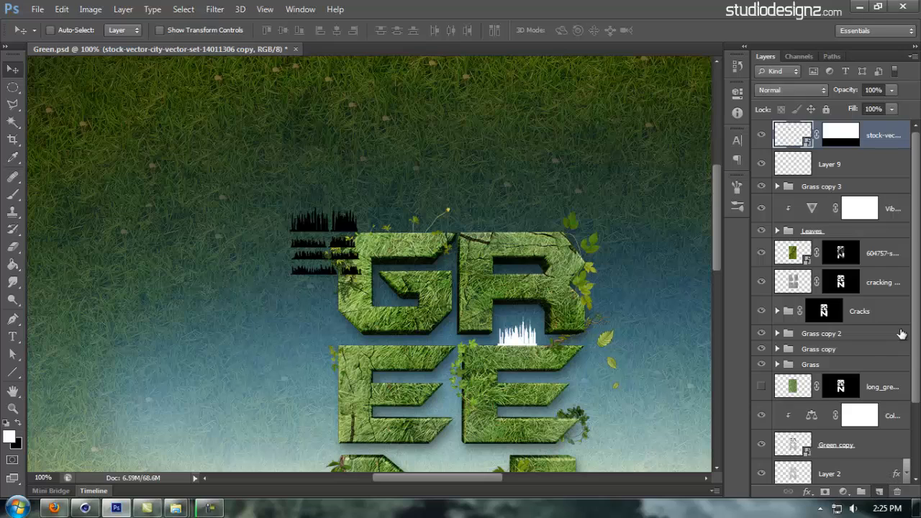
click(895, 144)
key(ctrl+e)
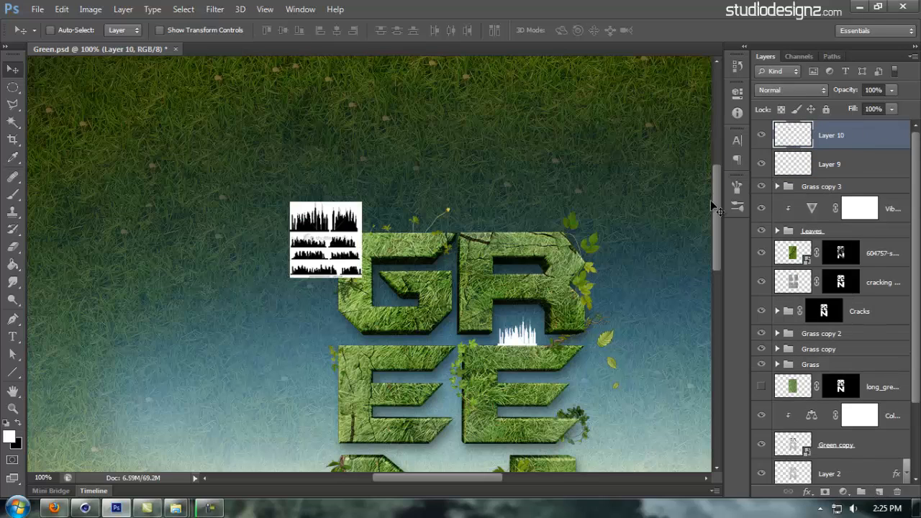
Invert the merged skyline copy beside the G and set its blend mode to Screen
key(ctrl+i)
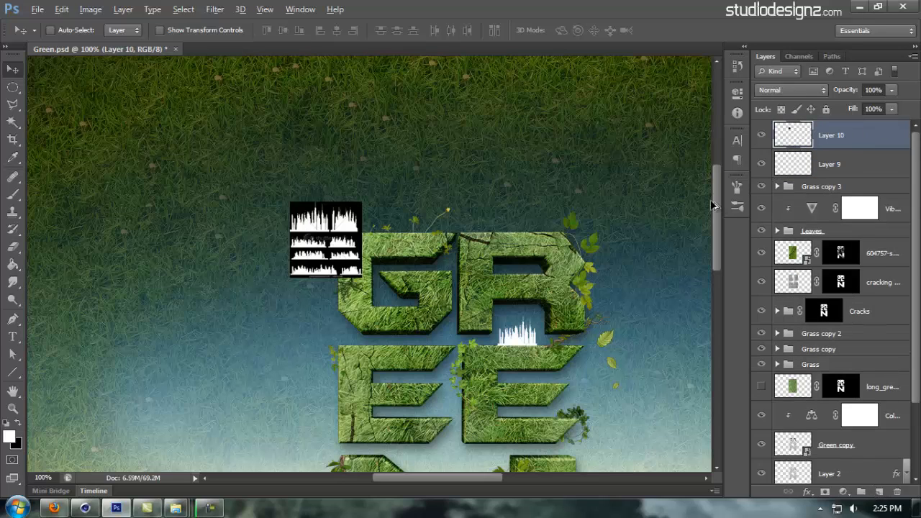
key(shift+alt+s)
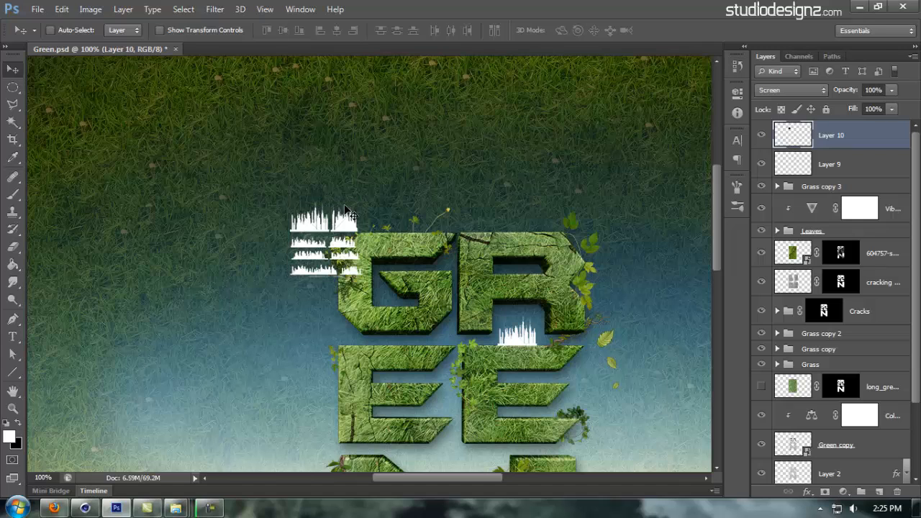
Position the white skyline copy so its lowest row of buildings stands on the G's upper edge
drag(332, 236, 392, 251)
key(z)
click(398, 232)
key(v)
drag(390, 251, 392, 180)
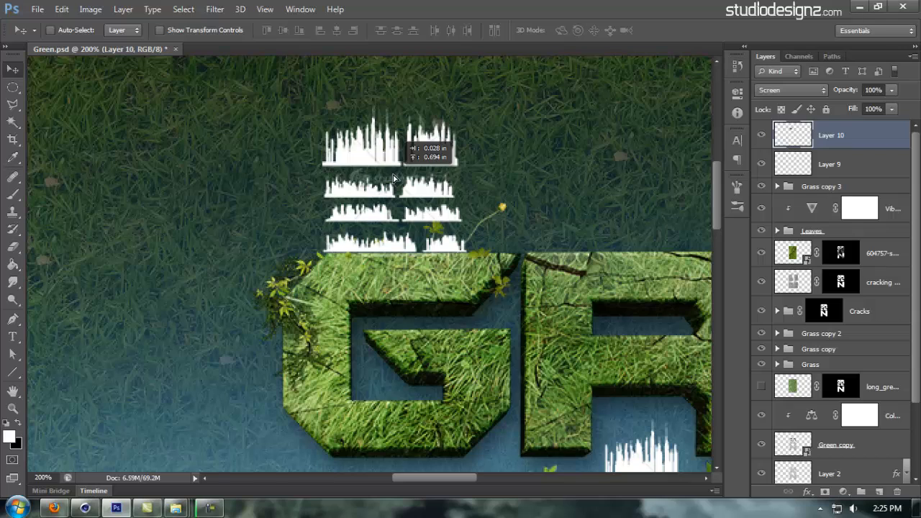
key(Right)
key(Right)
key(Right)
key(Right)
key(Right)
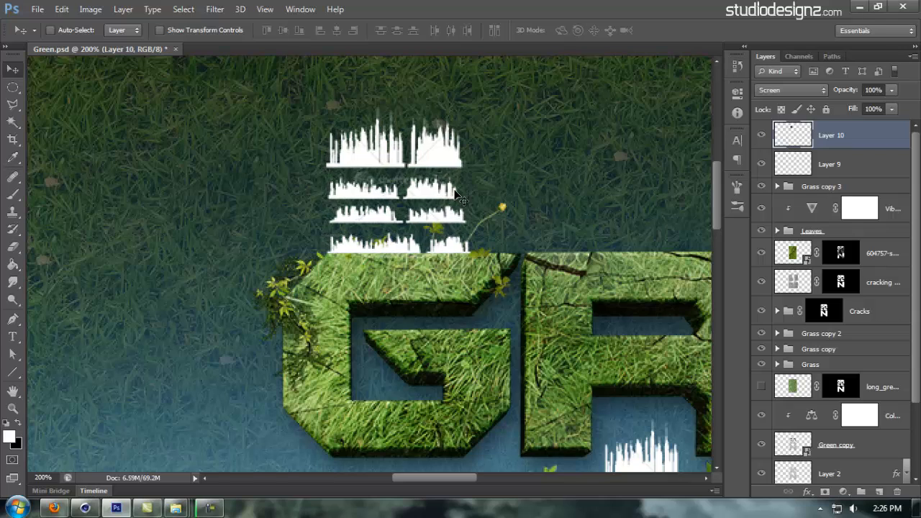
Add a layer mask to the skyline copy and paint out everything except the wider cluster on the G's upper edge
click(825, 491)
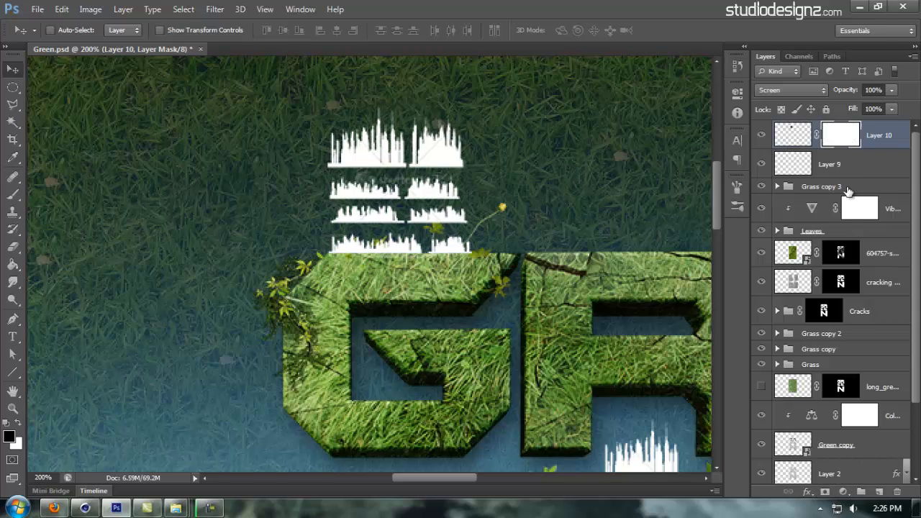
key(b)
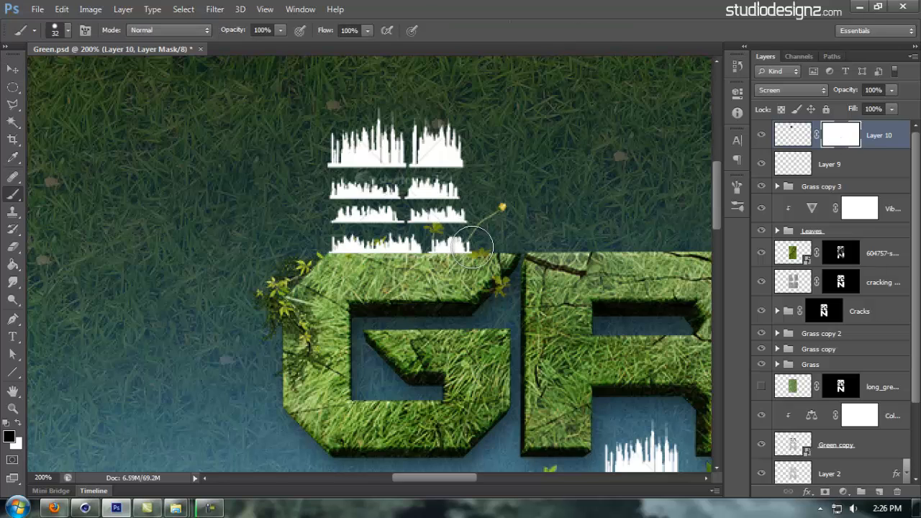
drag(447, 245, 464, 253)
mouse_move(469, 210)
mouse_down()
mouse_move(318, 203)
mouse_move(356, 143)
mouse_up()
drag(461, 154, 384, 126)
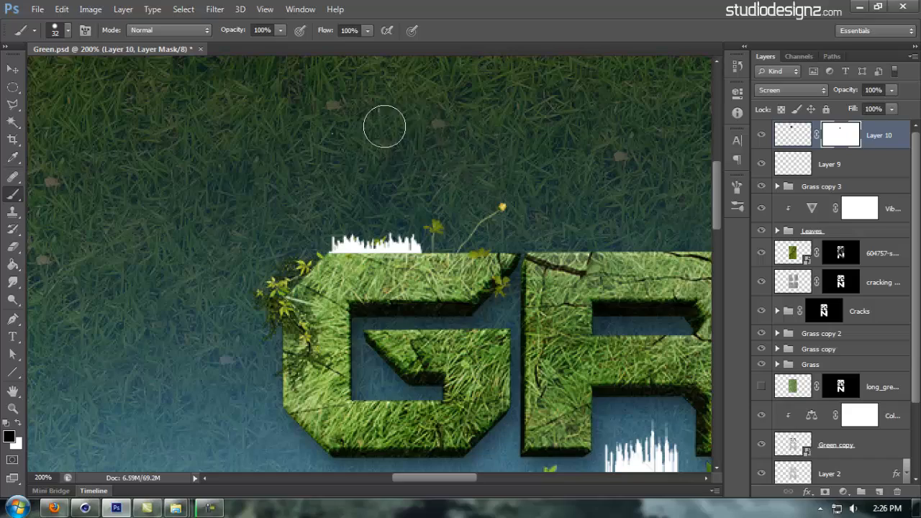
key(v)
key(ctrl+minus)
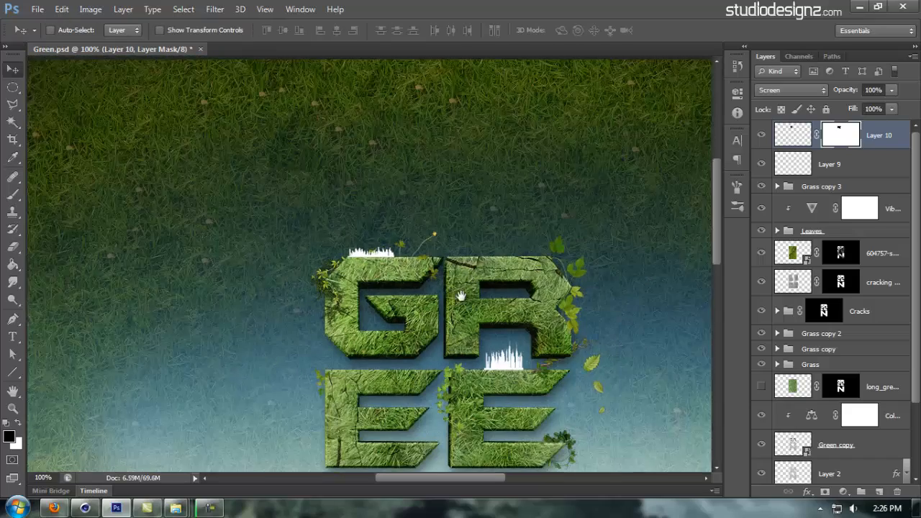
Save the document and open the Vectors folder to check the available silhouette images
space+drag(458, 298, 421, 215)
key(ctrl+minus)
key(ctrl+s)
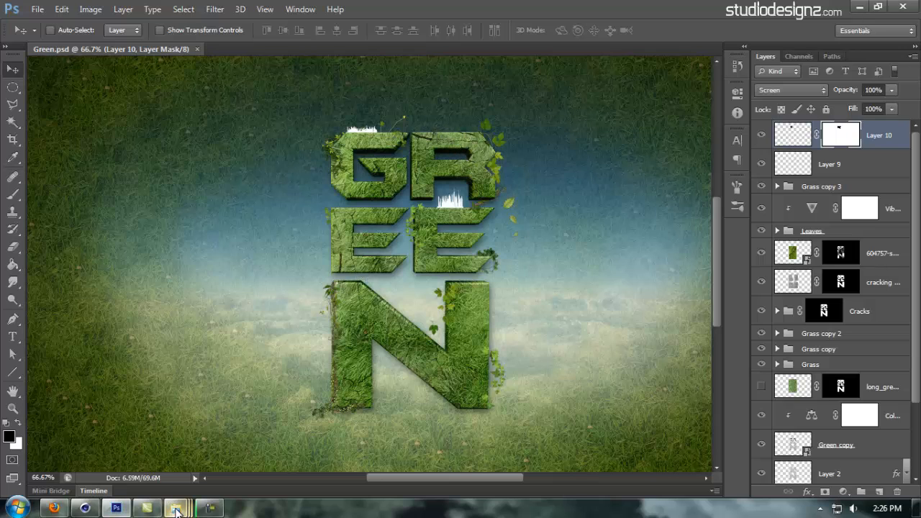
mouse_move(176, 509)
click(237, 446)
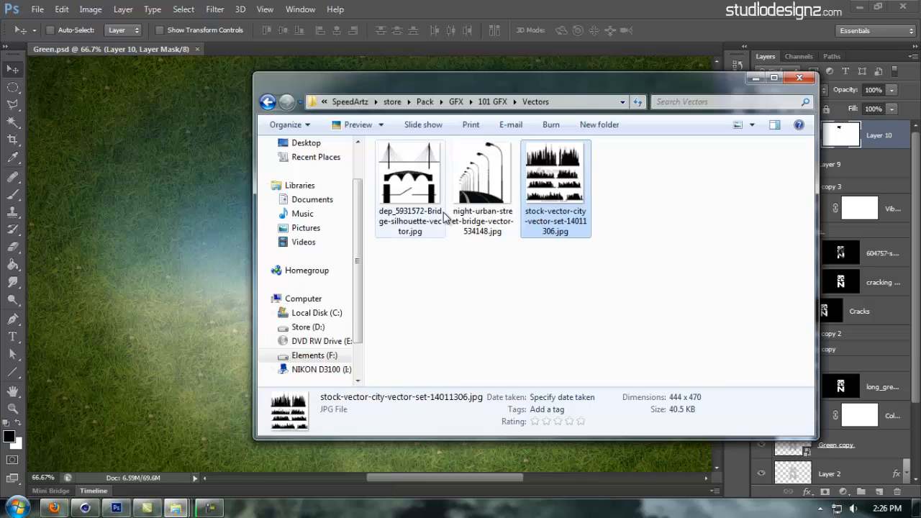
Switch to Firefox and search Google Images for "vector people" in a new tab
click(53, 508)
key(ctrl+t)
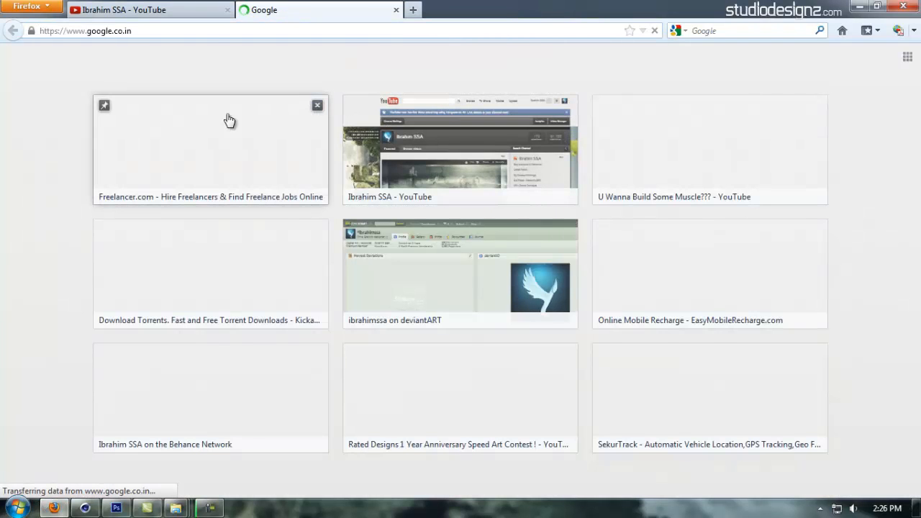
text(vec)
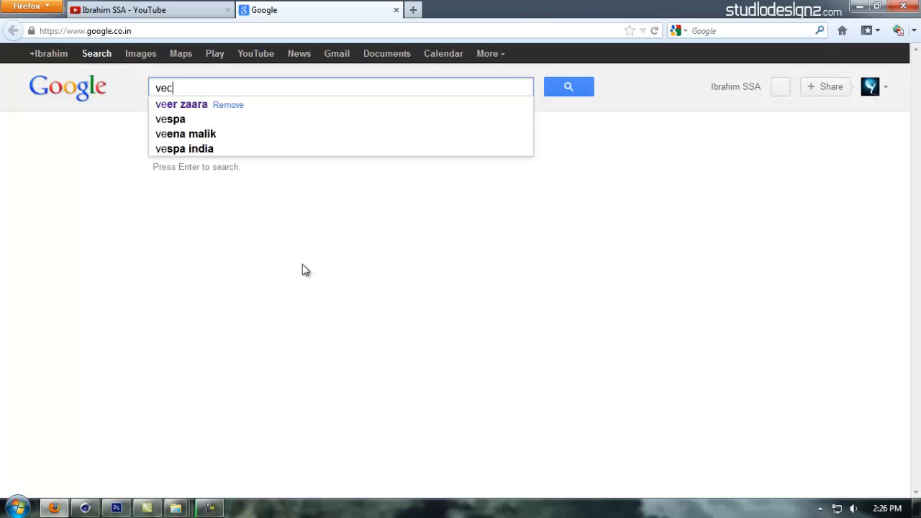
text(tor people)
key(Return)
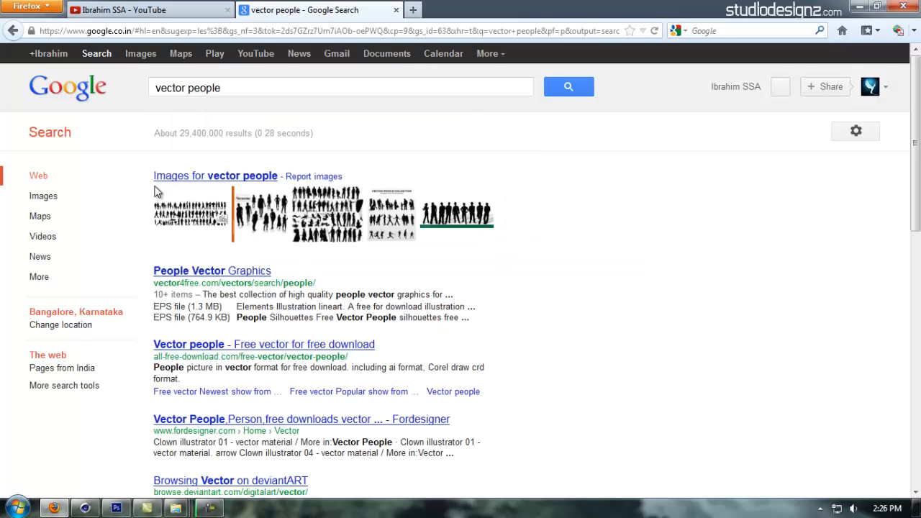
click(57, 194)
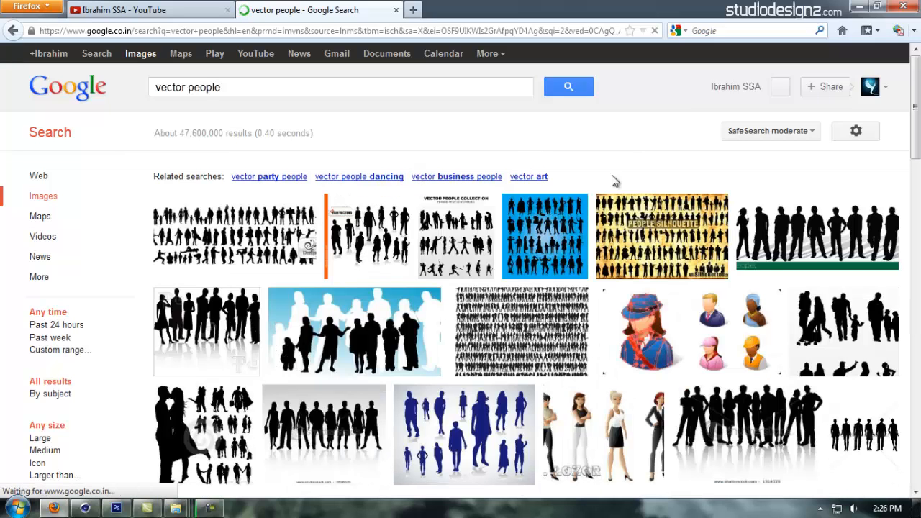
Open the full-size creattica.com image of family silhouettes and browse the other people silhouette results
click(850, 340)
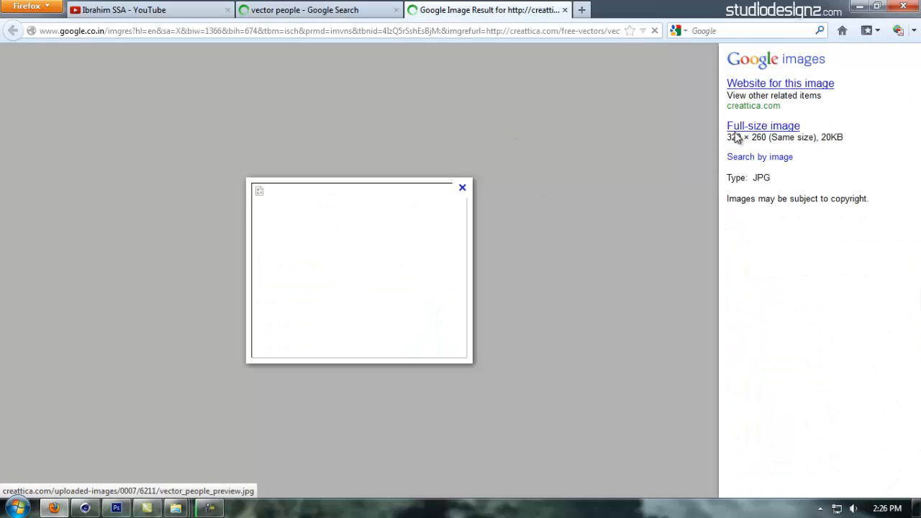
click(734, 133)
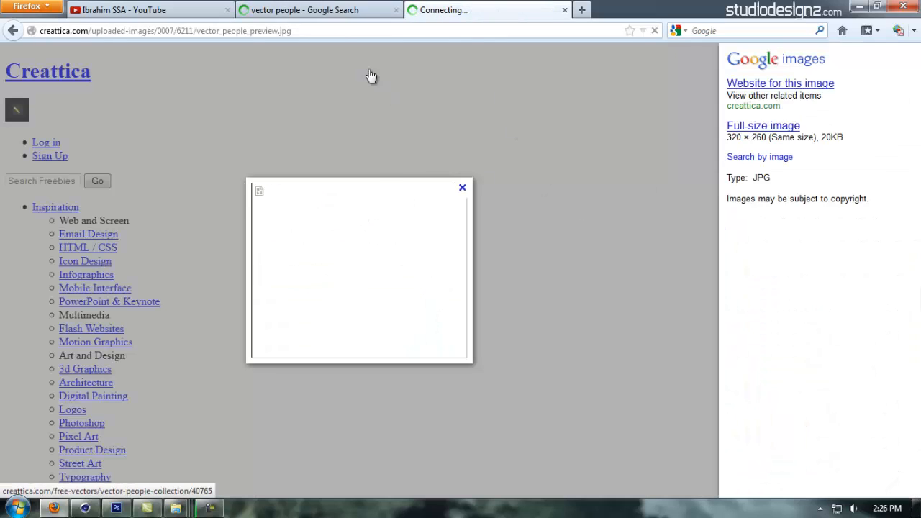
key(ctrl+Page_Up)
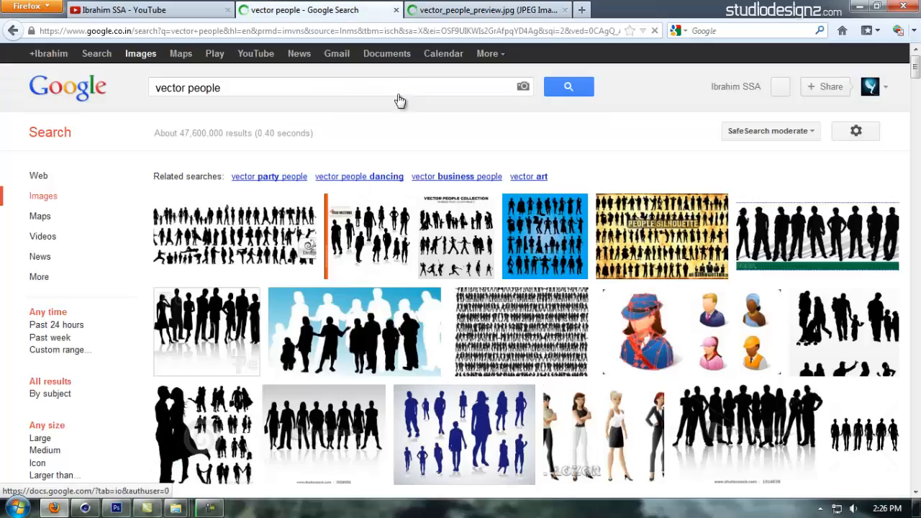
scroll(441, 303, down, 5)
scroll(441, 304, down, 5)
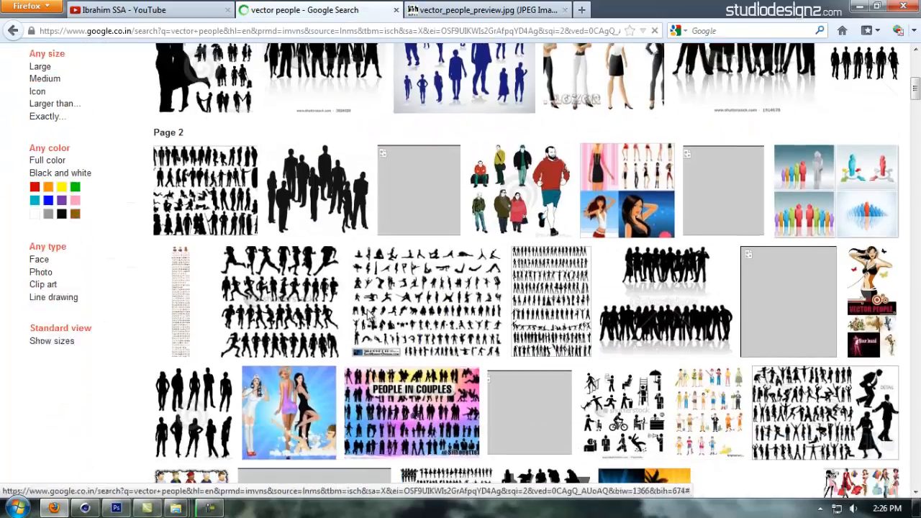
scroll(186, 359, up, 10)
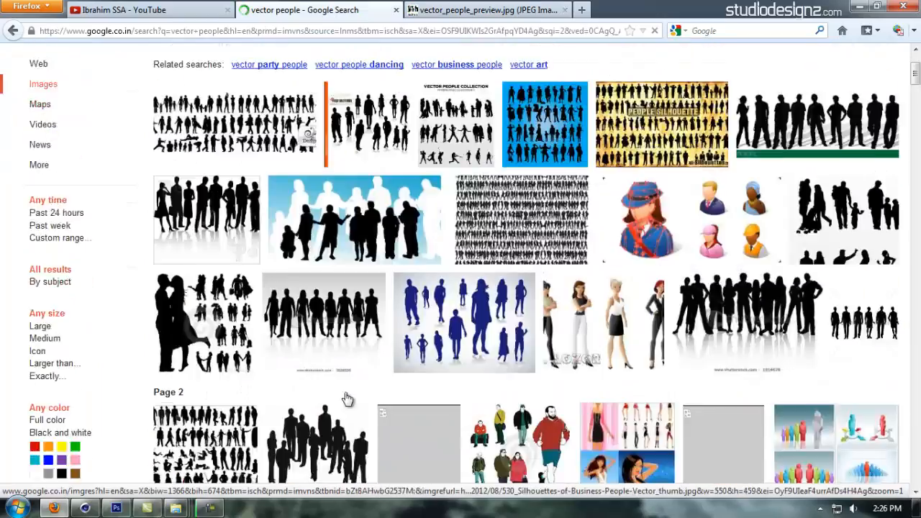
mouse_move(251, 249)
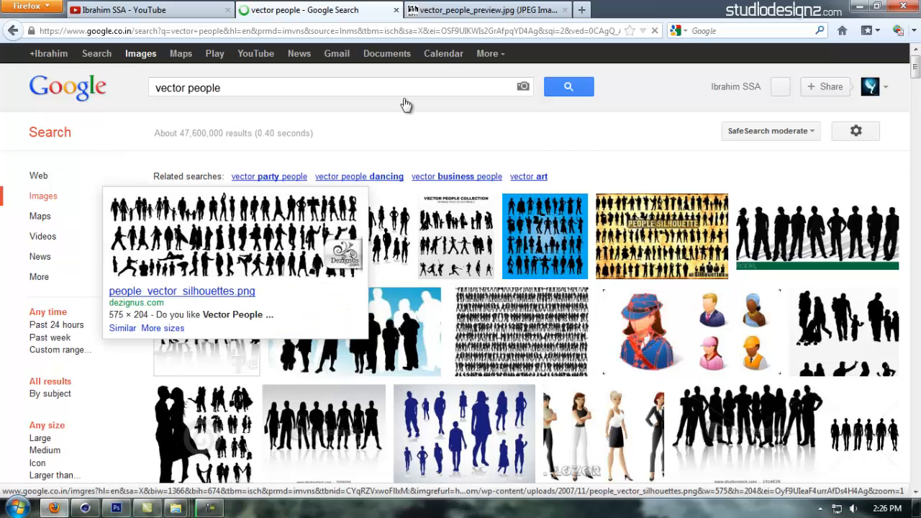
Bring vector_people_preview.jpg into Green.psd in Photoshop as a new layer and place it beside the lettering
click(459, 11)
drag(469, 268, 528, 300)
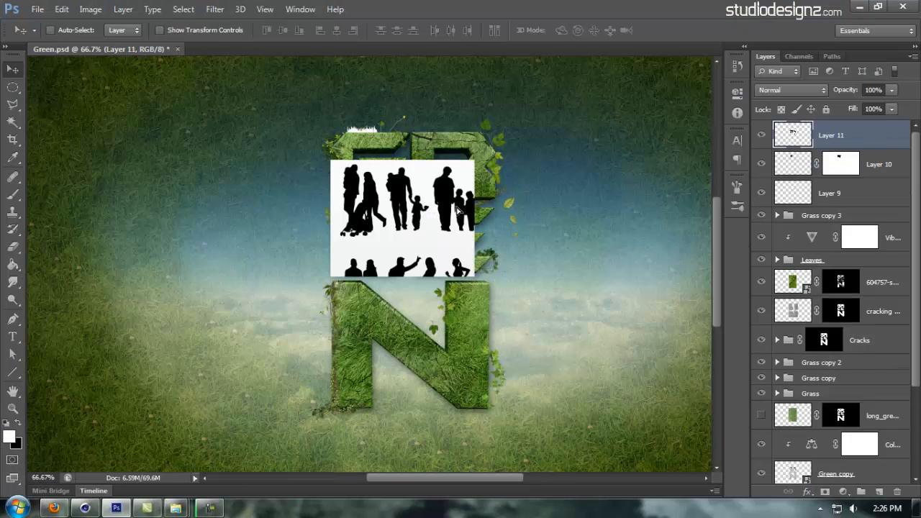
drag(458, 208, 623, 218)
Invert the family silhouettes layer, set its blend mode to Screen and move it over the R
key(ctrl+i)
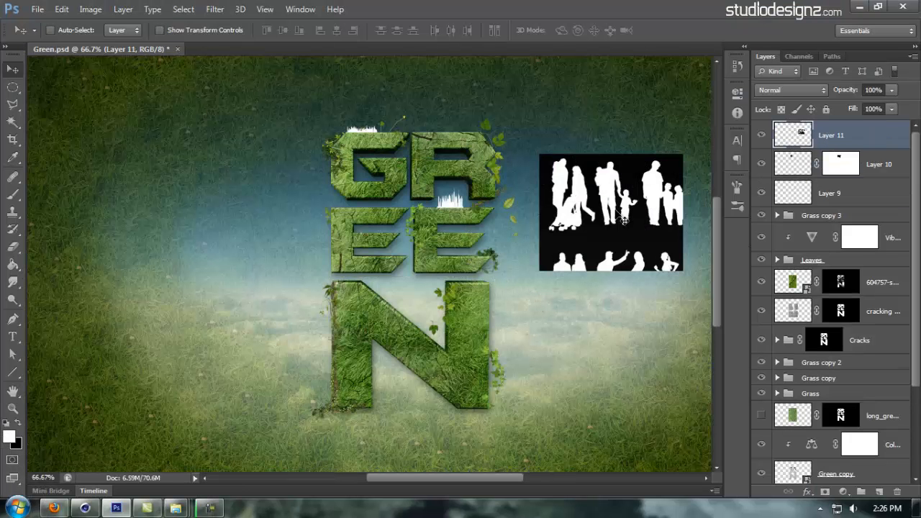
key(alt+shift+s)
ctrl+click(500, 156)
drag(653, 244, 467, 234)
ctrl+click(467, 238)
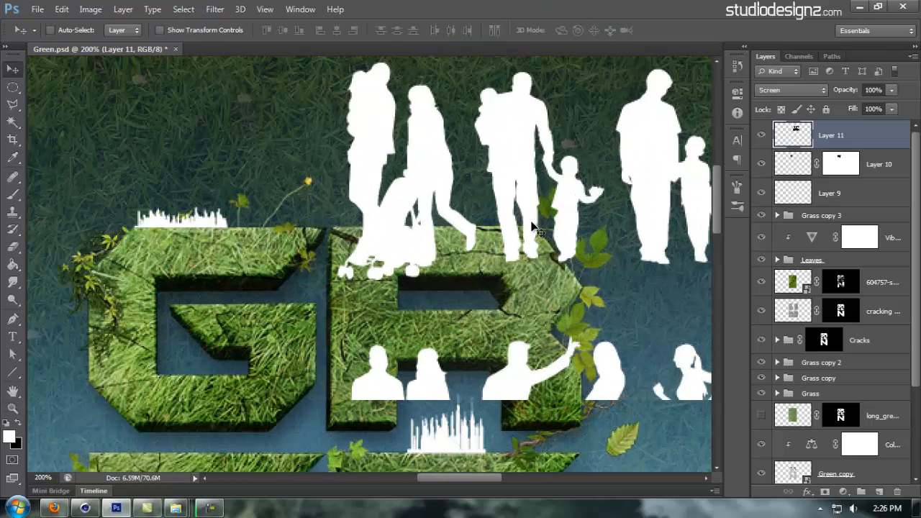
Scale the family silhouettes to about 20% and stand their upper row on the R's upper edge
key(ctrl+t)
drag(309, 399, 509, 298)
mouse_move(526, 226)
mouse_down()
mouse_move(508, 223)
mouse_move(516, 223)
mouse_up()
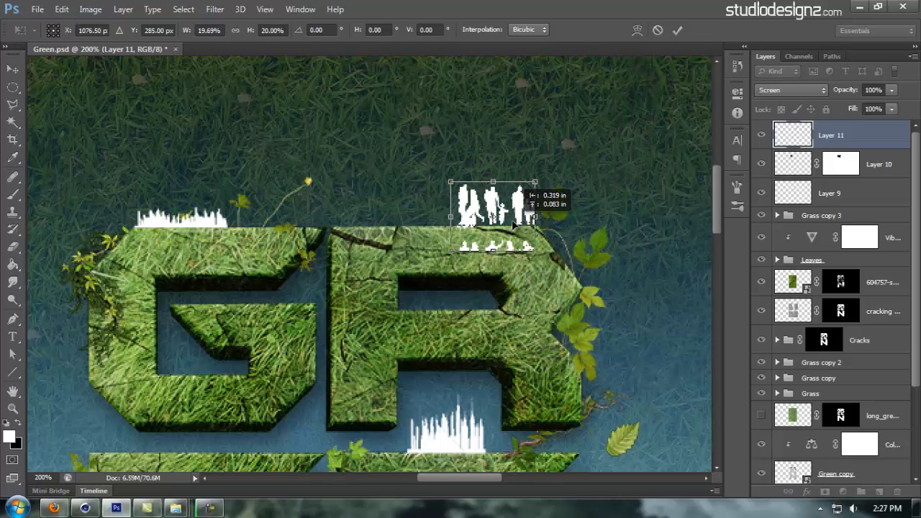
key(Return)
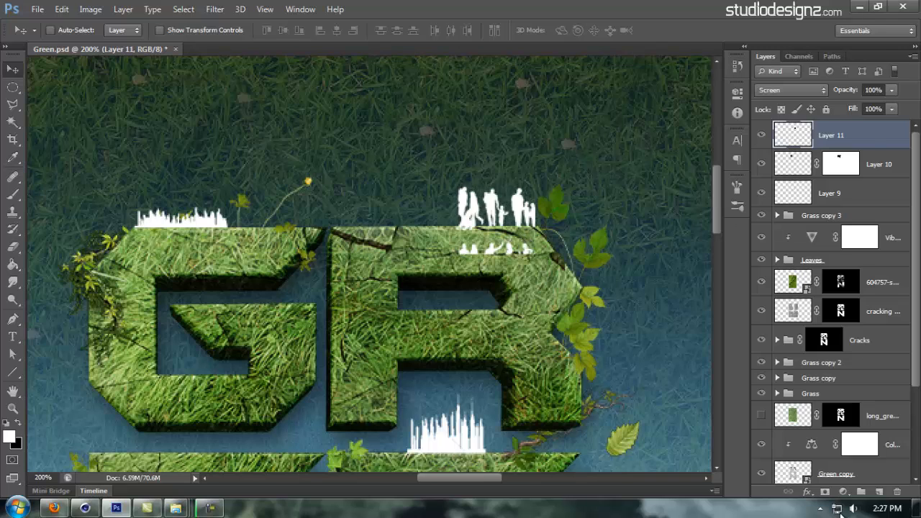
Add a layer mask to the silhouettes and paint out everything except the middle family group on the R
click(823, 491)
key(b)
mouse_move(530, 182)
mouse_down()
mouse_move(537, 219)
mouse_move(523, 247)
mouse_move(488, 259)
mouse_move(455, 246)
mouse_move(458, 203)
mouse_up()
key(v)
Duplicate the family silhouettes layer beside the N and fill the copy's mask with white to restore all figures
key(ctrl+minus)
drag(538, 272, 604, 166)
drag(551, 96, 328, 334)
drag(348, 370, 339, 284)
click(840, 137)
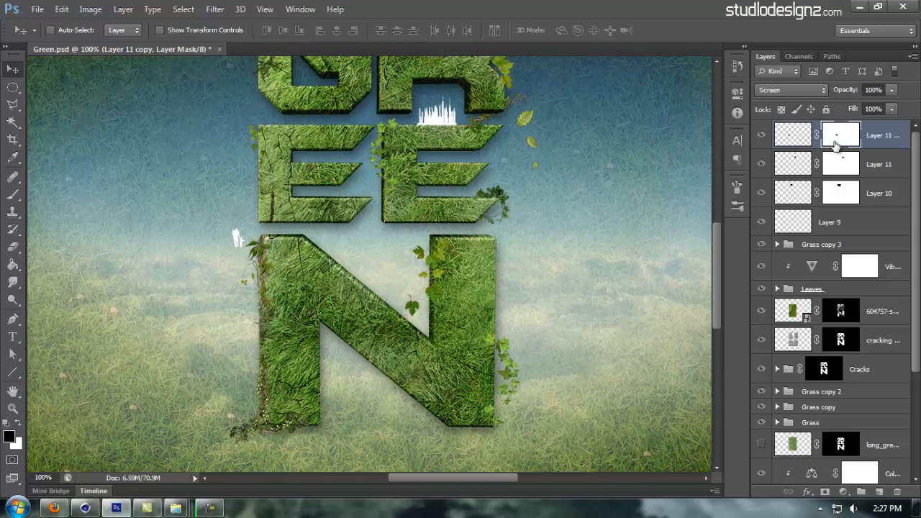
key(ctrl+BackSpace)
click(792, 134)
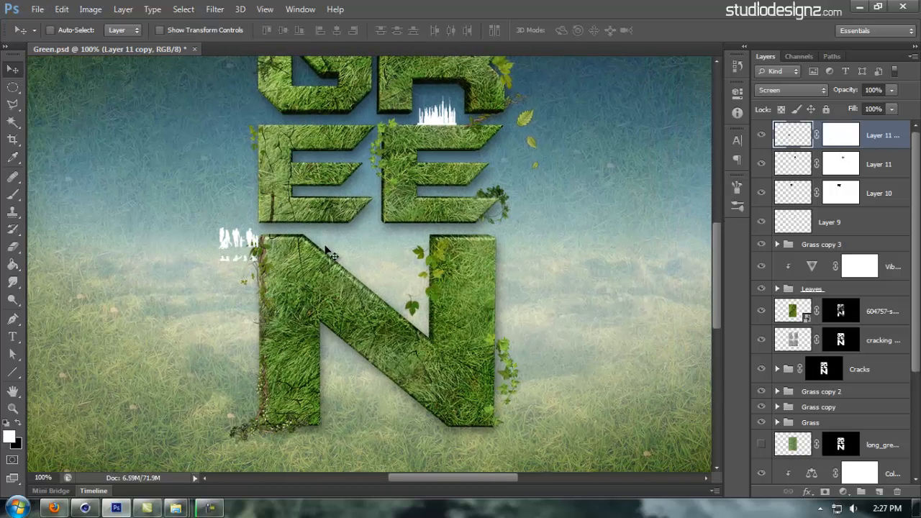
Try the silhouettes copy on the upper edge of the N's right stem
drag(288, 245, 502, 236)
key(z)
drag(443, 165, 457, 315)
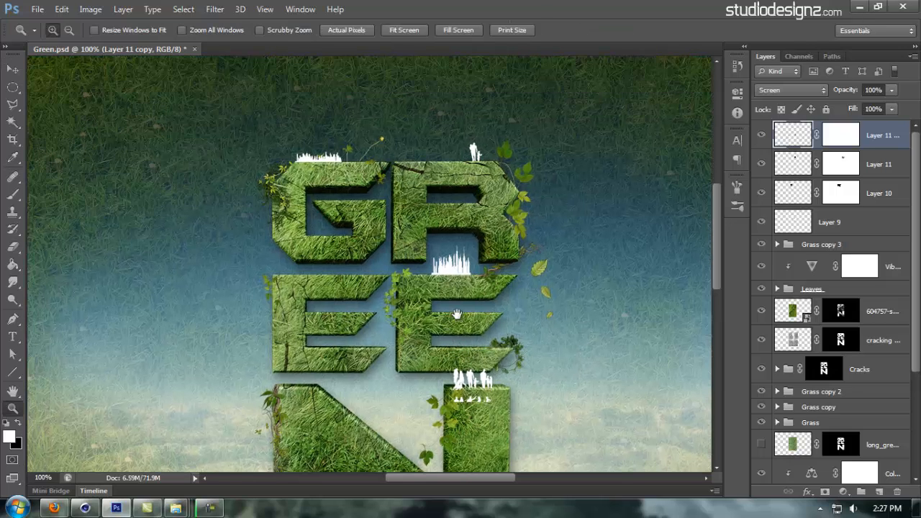
click(489, 407)
key(v)
drag(469, 224, 479, 196)
click(497, 349)
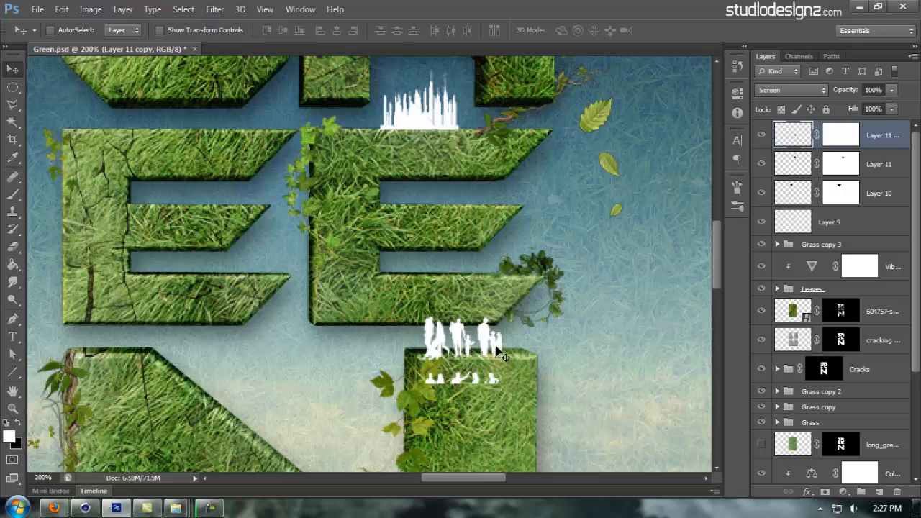
Move the silhouettes copy so its rightmost family stands on the upper-left corner of the first E
drag(497, 350, 382, 278)
drag(356, 199, 533, 311)
drag(513, 360, 214, 209)
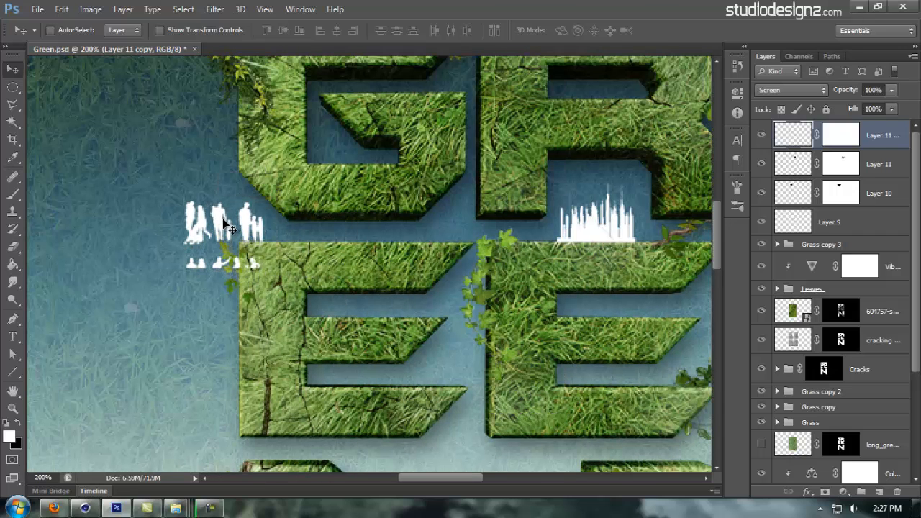
Paint out everything on the copy's mask except the rightmost family standing on the first E
click(840, 135)
key(b)
mouse_move(216, 216)
mouse_down()
mouse_move(200, 216)
mouse_move(212, 229)
mouse_move(179, 276)
mouse_move(287, 273)
mouse_up()
key(v)
key(ctrl+minus)
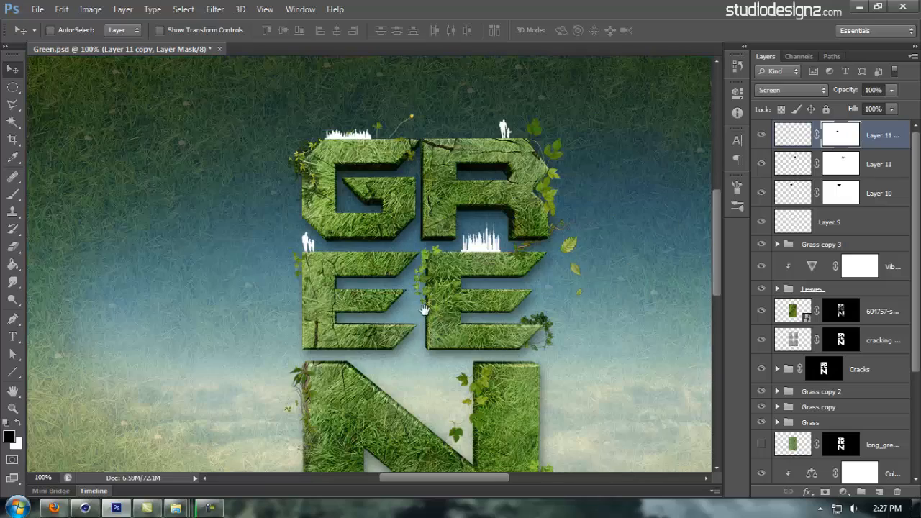
key(ctrl+minus)
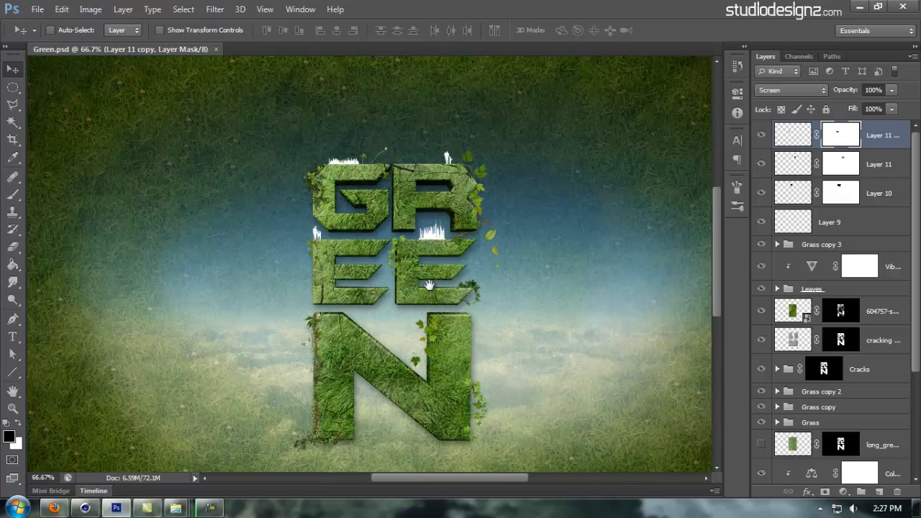
drag(428, 285, 423, 278)
Switch to Firefox, close the people preview and search Google Images for "vector people parachute"
click(56, 506)
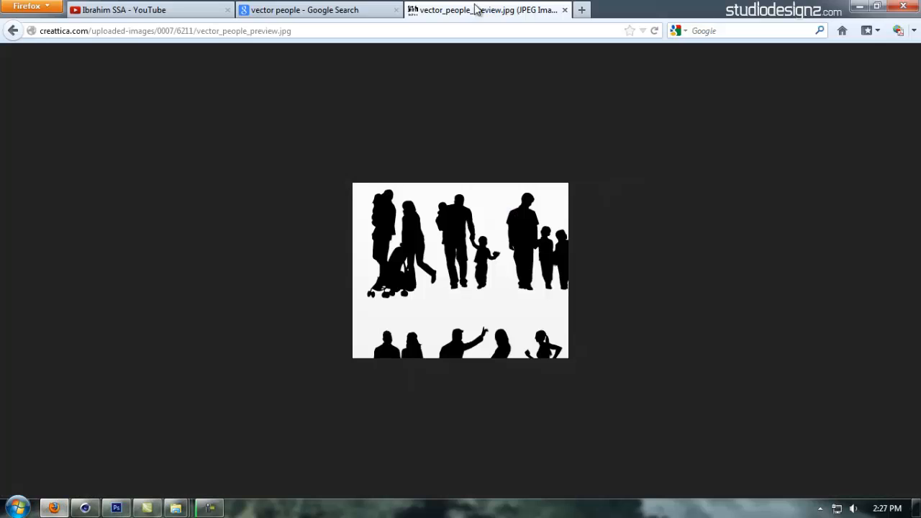
key(ctrl+w)
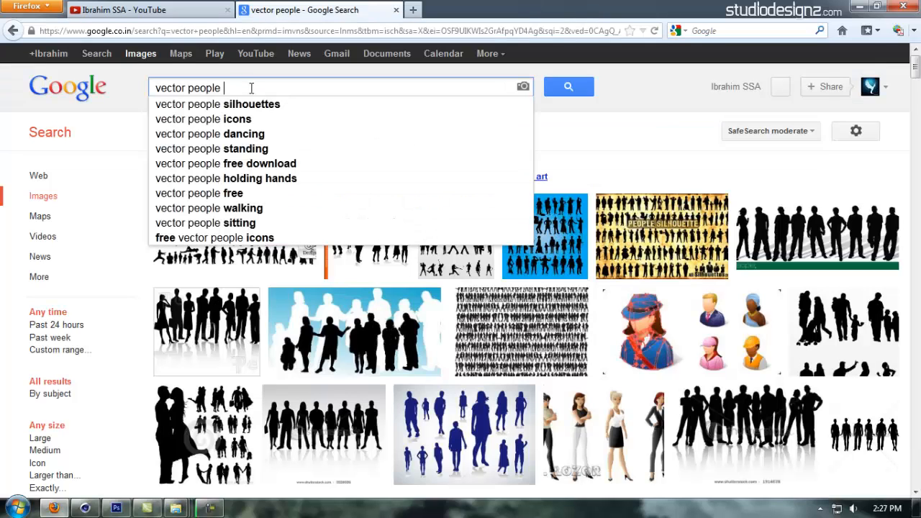
text(pa)
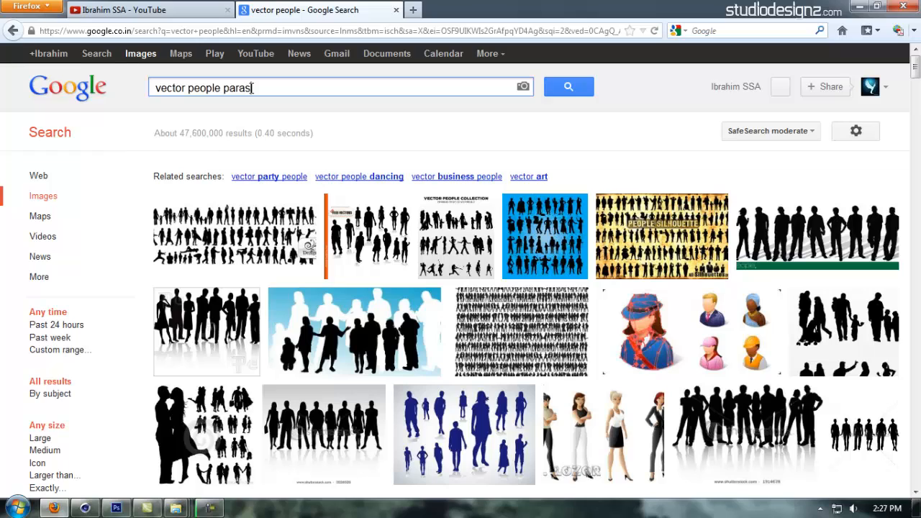
text(rachute)
key(Return)
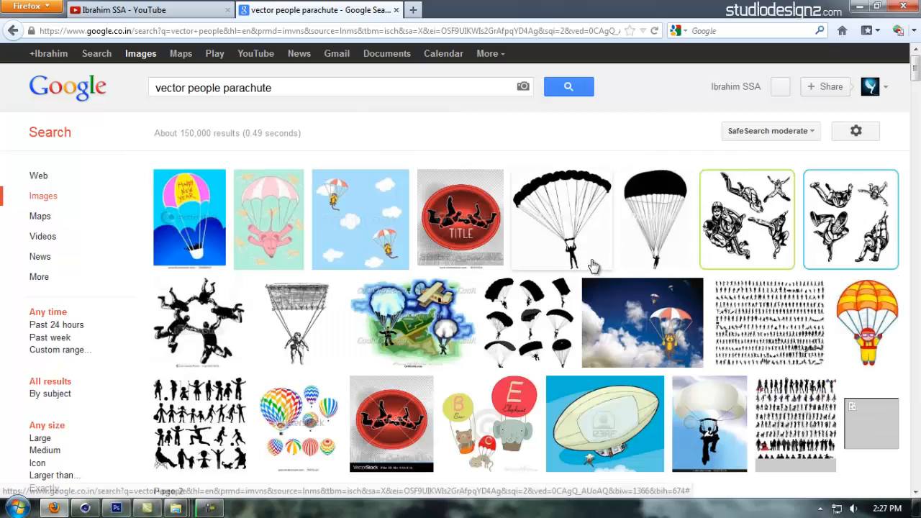
Open the masterfile.com ram air parachute silhouette result and bring its image into Green.psd as a new layer
mouse_move(595, 249)
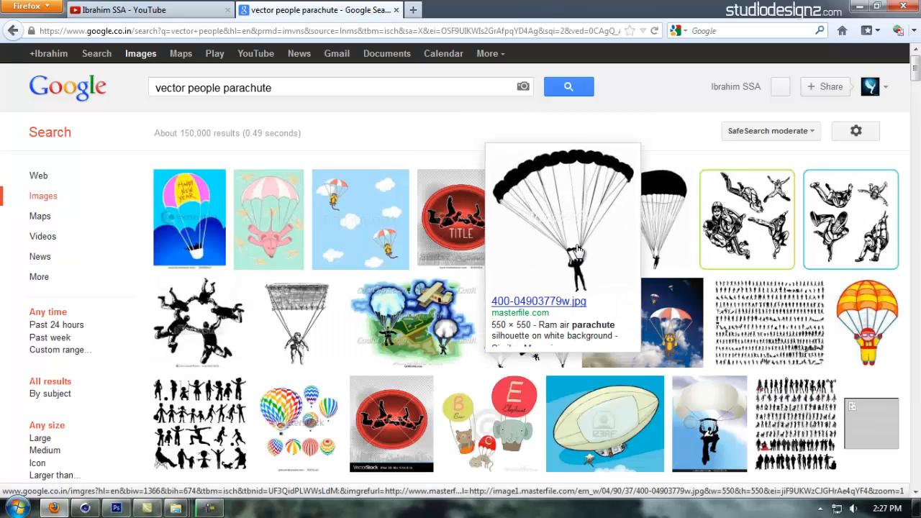
click(577, 229)
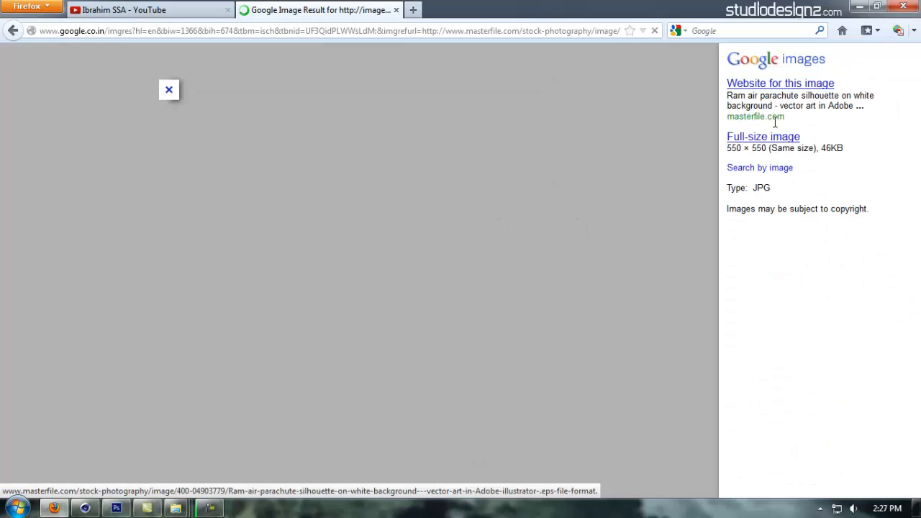
click(381, 301)
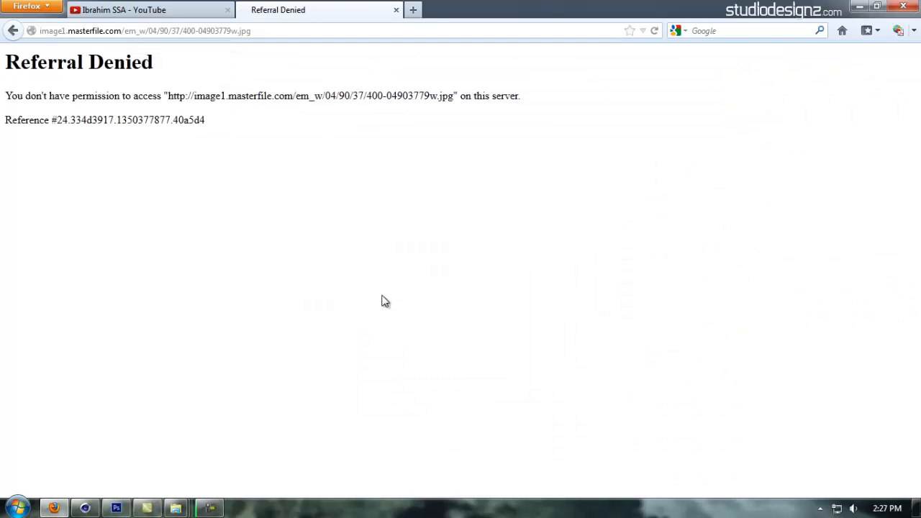
click(13, 30)
mouse_move(411, 335)
mouse_down()
mouse_move(127, 487)
mouse_move(116, 508)
mouse_move(409, 341)
mouse_up()
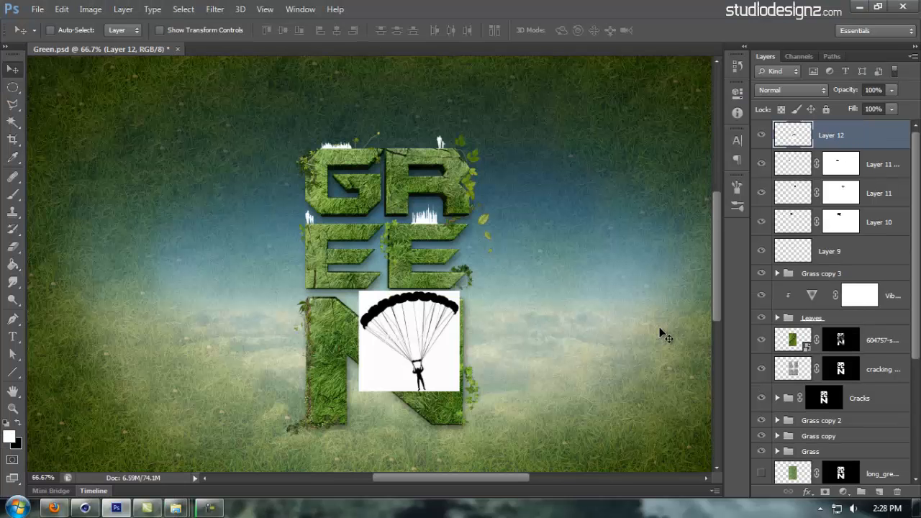
Invert the parachutist layer, set its blend mode to Screen and move it beside the lettering
key(ctrl+i)
key(shift+alt+s)
drag(443, 330, 615, 224)
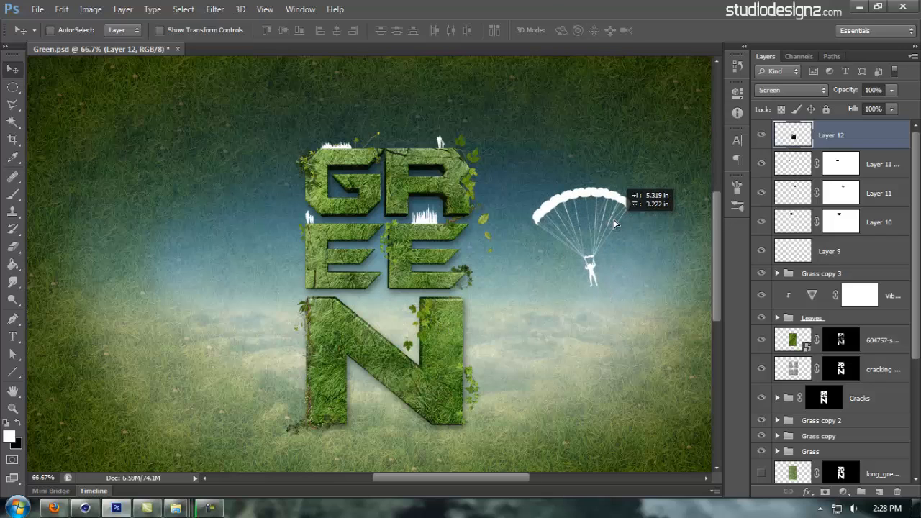
Shrink the parachutist to a tiny figure, place it above the gap between G and R, and save the document
key(ctrl+t)
drag(630, 184, 404, 100)
key(Return)
mouse_move(492, 146)
mouse_down()
mouse_move(490, 216)
mouse_move(479, 146)
mouse_move(486, 133)
mouse_up()
key(ctrl+s)
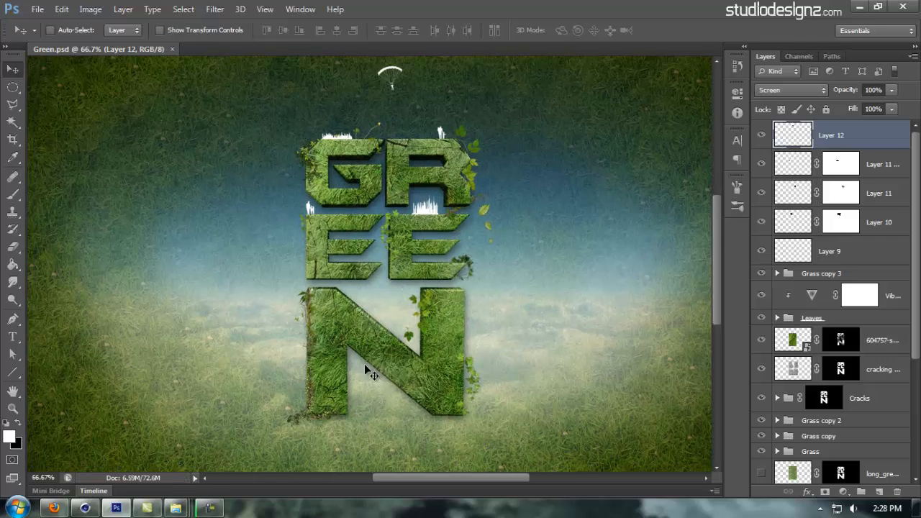
Place night-urban-street-bridge-vector-534148.jpg from the Vectors folder into Green.psd over the lettering
mouse_move(176, 508)
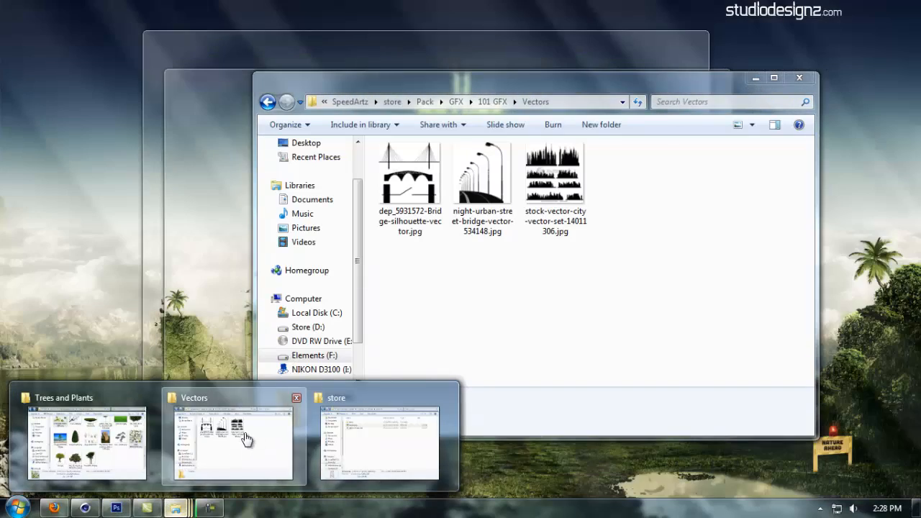
click(251, 443)
drag(489, 184, 369, 264)
key(Return)
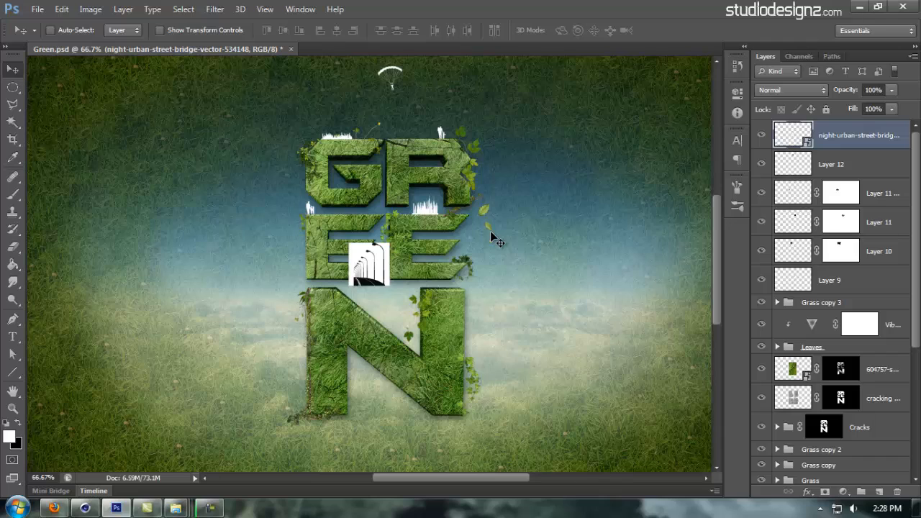
Merge the placed street-lamp image onto a new blank layer and move it beside the first E
ctrl+click(880, 491)
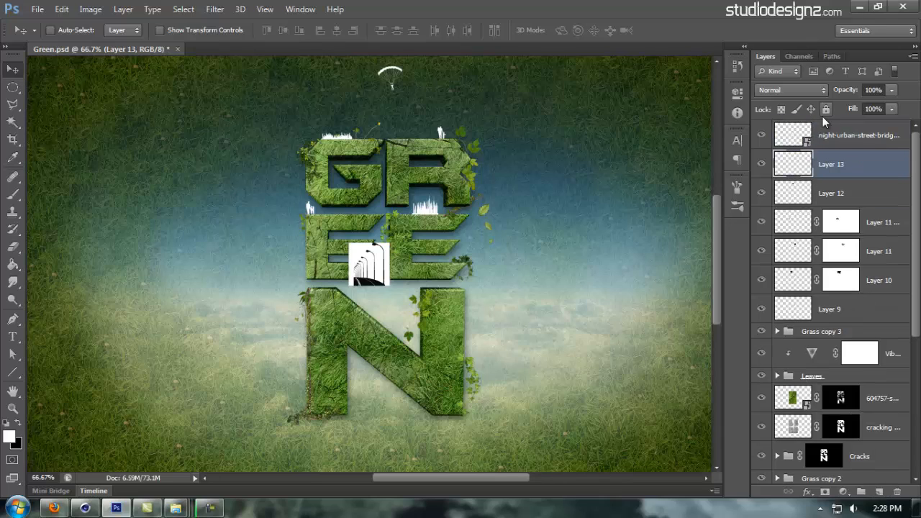
click(846, 143)
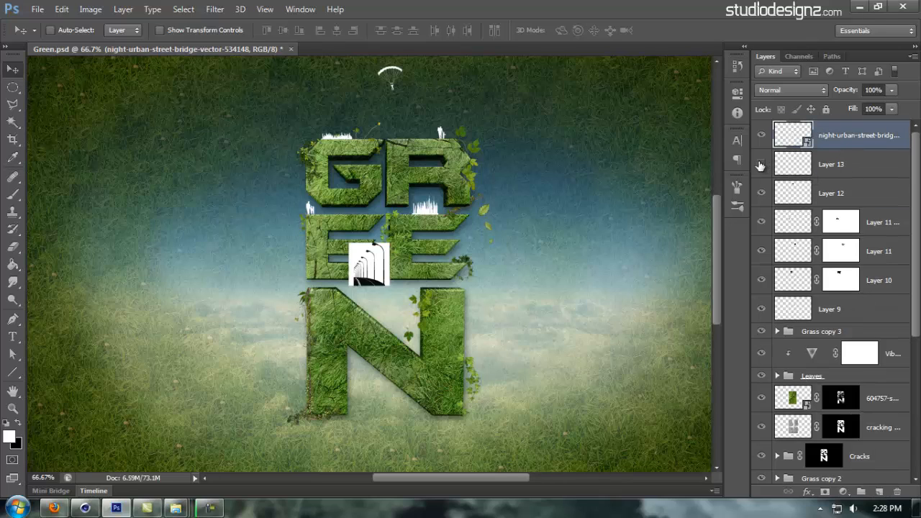
key(ctrl+e)
drag(386, 285, 295, 304)
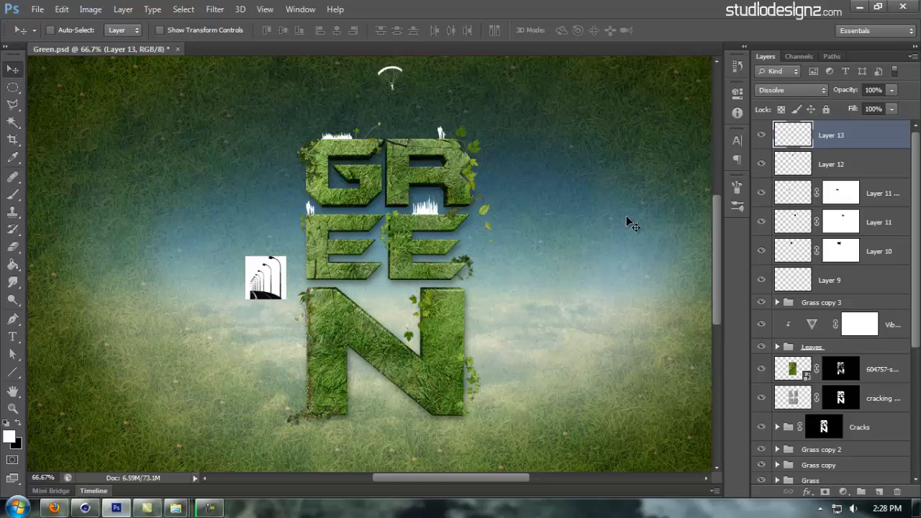
Invert the street-lamp layer and set its blend mode to Screen
key(ctrl+i)
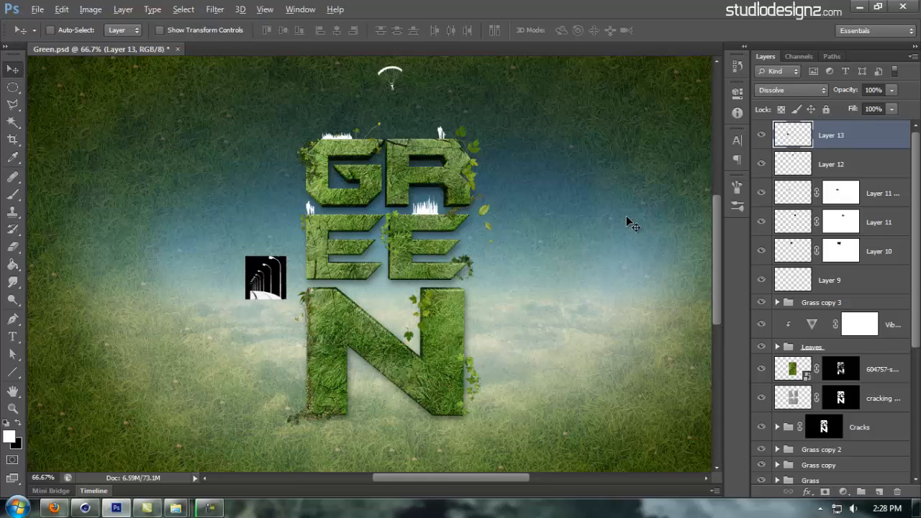
key(alt+shift+s)
key(ctrl+space)
ctrl+click(303, 237)
drag(320, 246, 311, 271)
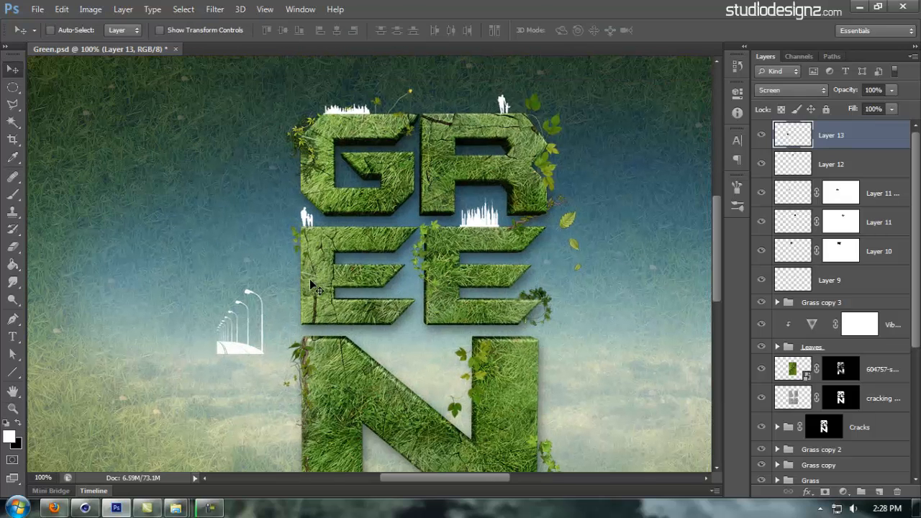
Move the street-lamp silhouette onto the top edge of the letter R
key(ctrl+space)
ctrl+click(286, 313)
drag(276, 314, 215, 308)
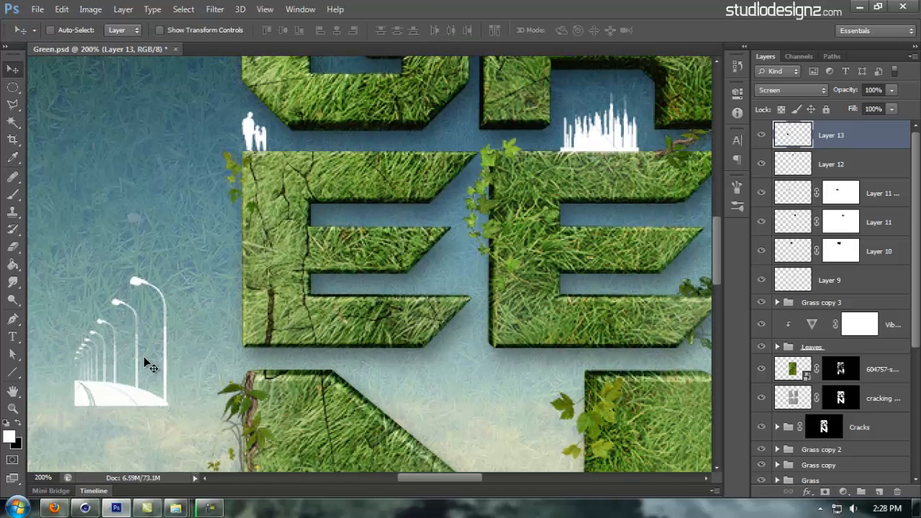
drag(143, 356, 345, 280)
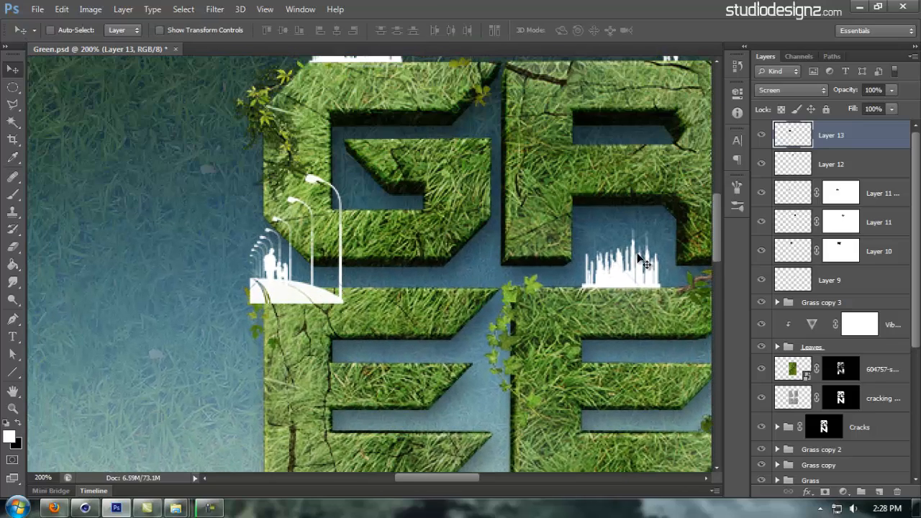
drag(413, 241, 405, 261)
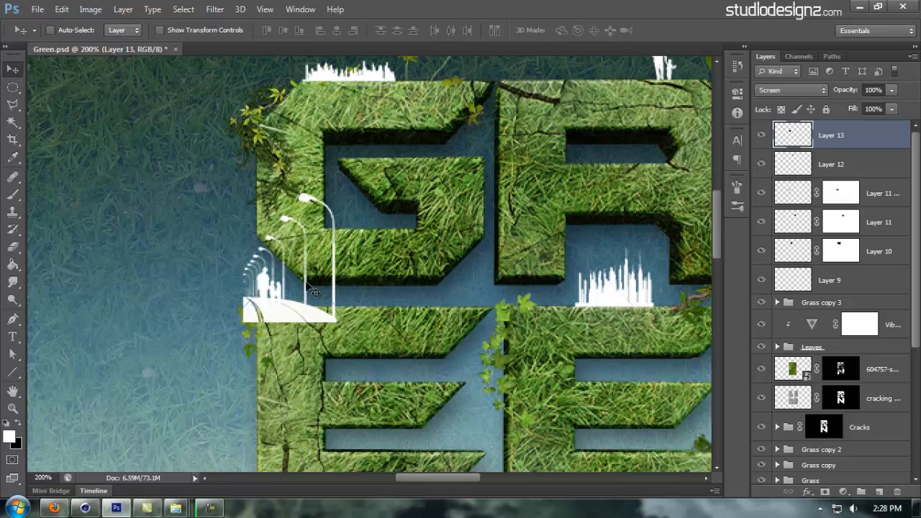
drag(300, 284, 356, 338)
drag(395, 295, 447, 127)
drag(422, 187, 430, 216)
Flip the street lamps horizontally and place them over the family standing on the R
key(ctrl+t)
right_click(521, 195)
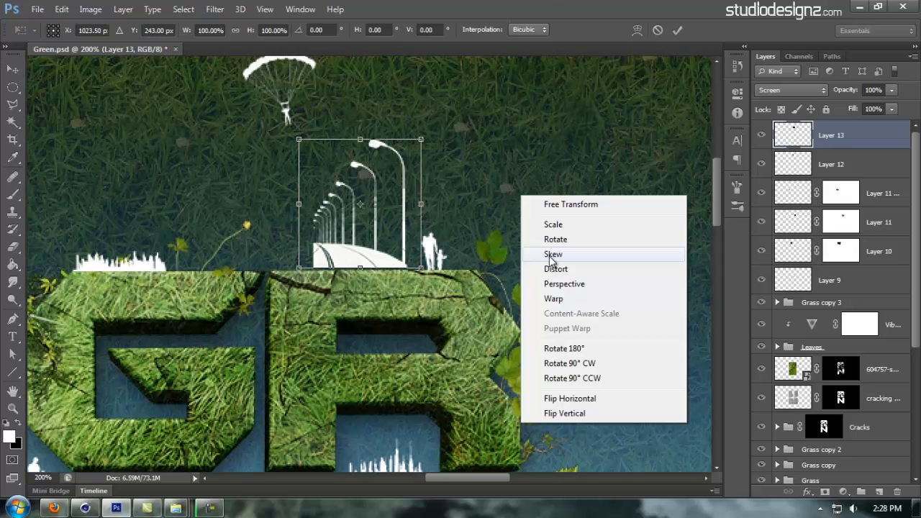
click(568, 400)
key(Return)
drag(353, 257, 432, 264)
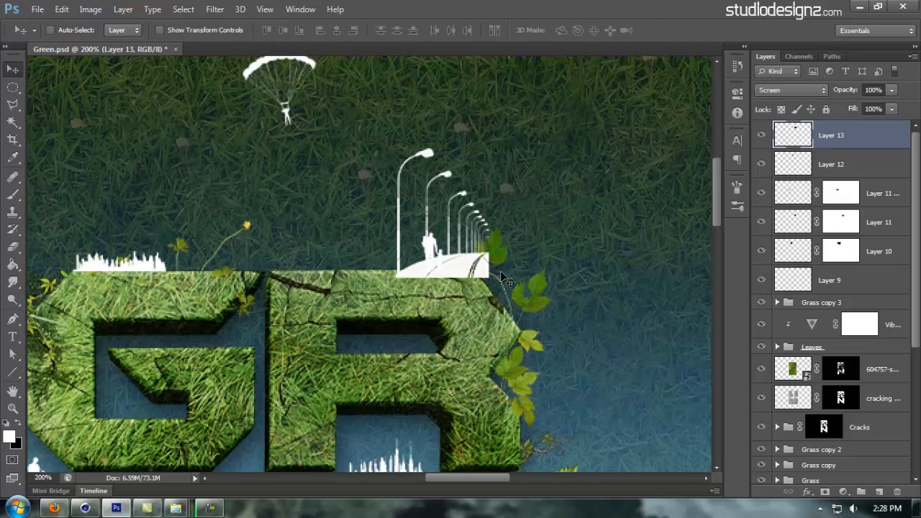
Mask out the road and smaller lamps so only the tallest lamp remains, and rest its base on the R
click(825, 492)
key(b)
mouse_move(463, 184)
mouse_down()
mouse_move(439, 211)
mouse_move(493, 212)
mouse_up()
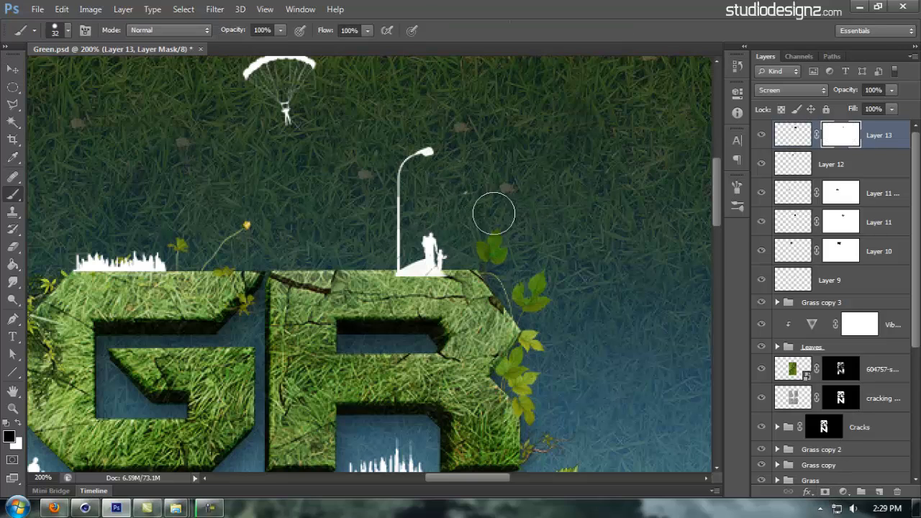
mouse_move(438, 261)
mouse_down()
mouse_move(431, 286)
mouse_move(410, 295)
mouse_move(400, 286)
mouse_up()
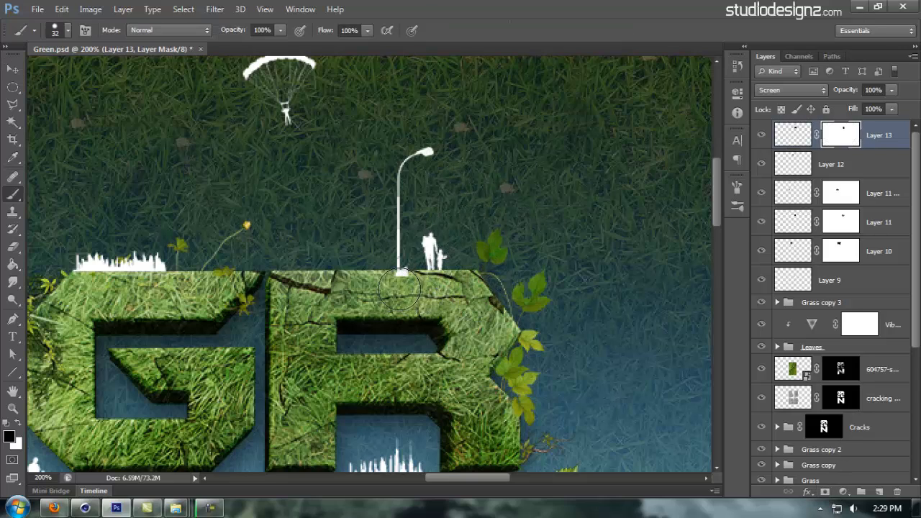
key(v)
click(894, 146)
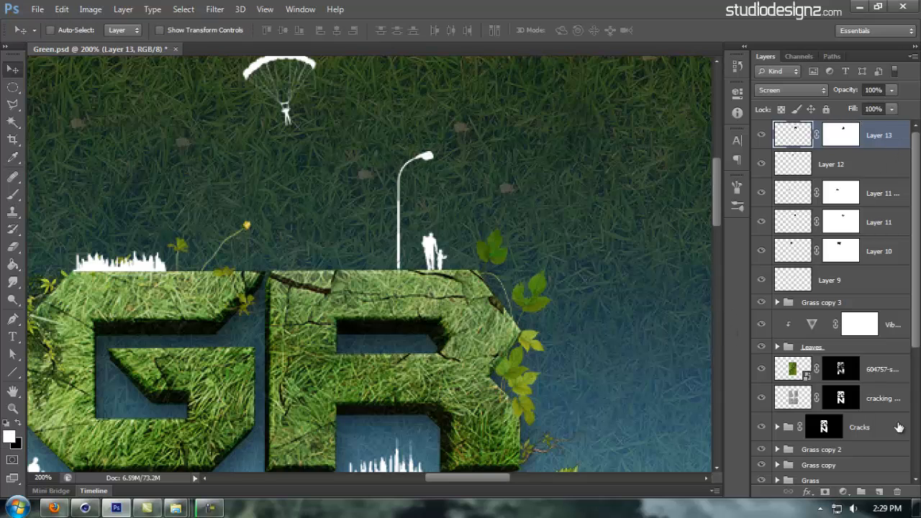
On a new layer, outline a cone with the Pen tool from the lamp head to the ground and make it a selection
click(879, 492)
key(p)
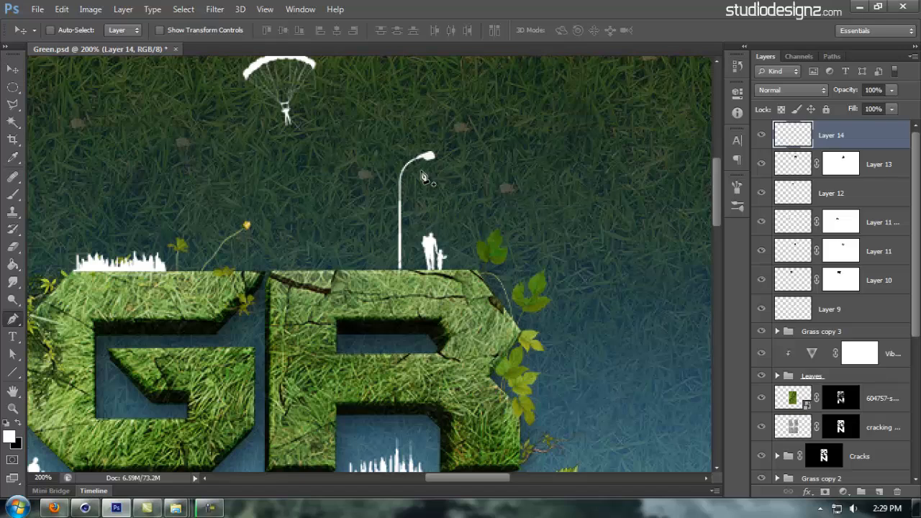
click(430, 161)
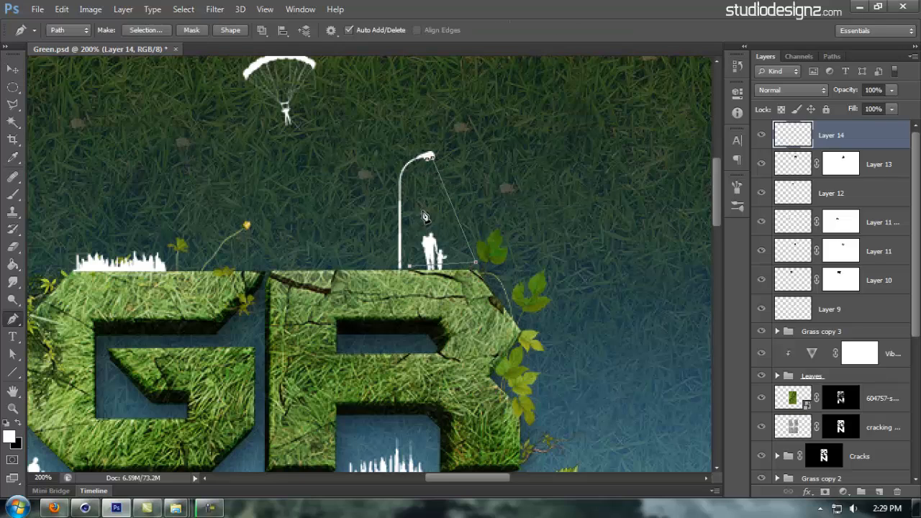
click(142, 30)
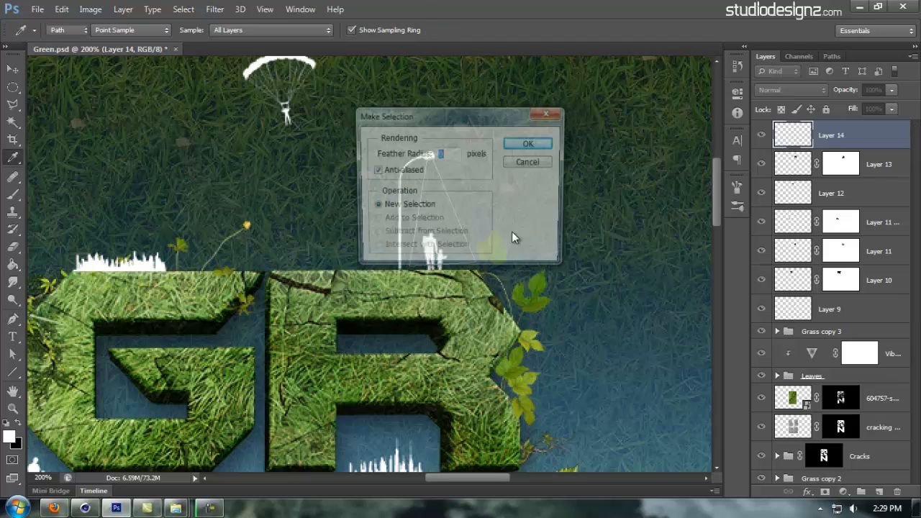
key(Return)
key(b)
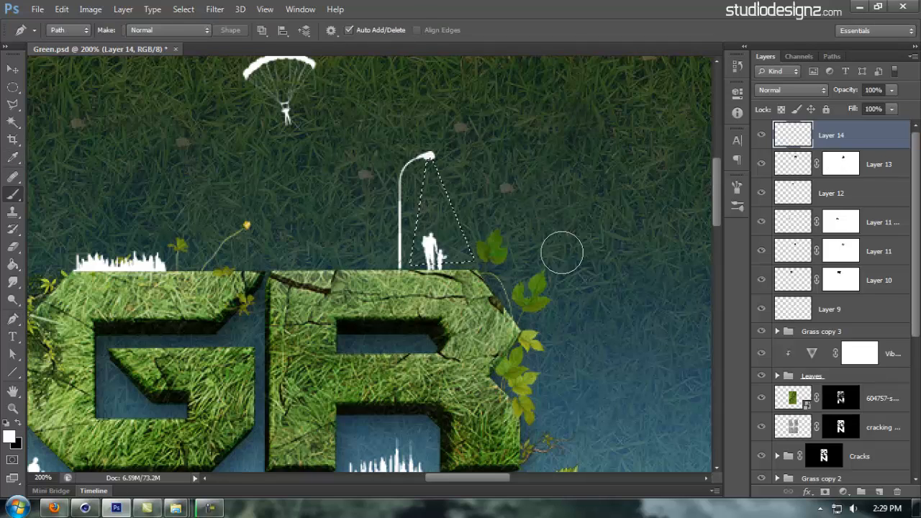
Paint a faint white light beam inside the cone with the brush at 30% opacity, and deselect
click(762, 136)
click(762, 136)
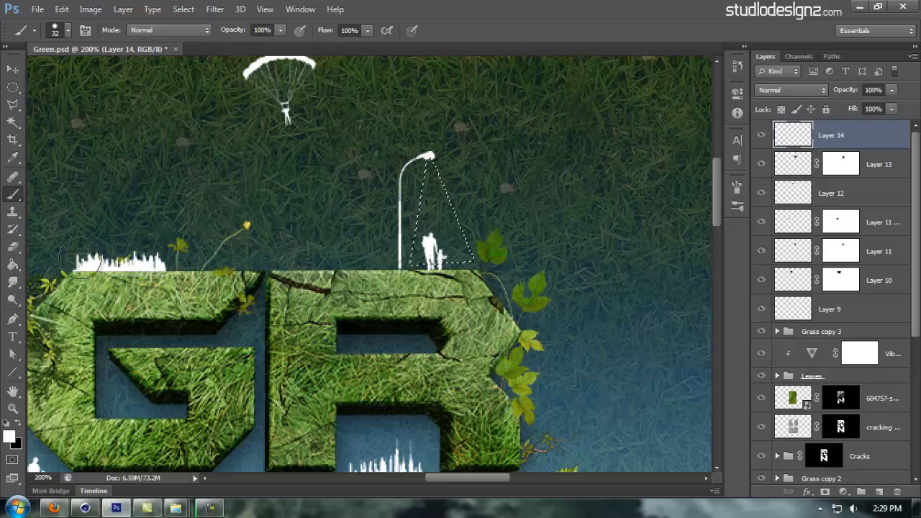
mouse_move(216, 272)
mouse_down()
mouse_move(236, 97)
mouse_move(264, 216)
mouse_up()
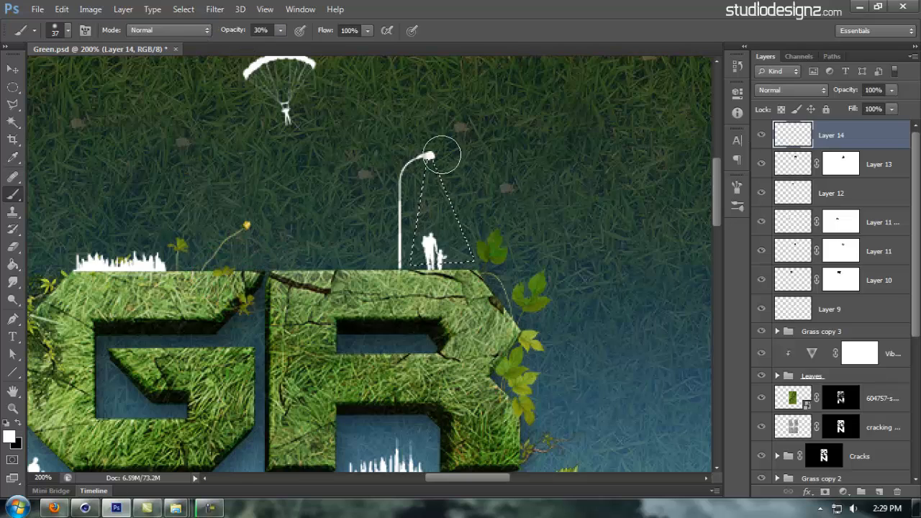
mouse_move(442, 158)
mouse_down()
mouse_move(409, 218)
mouse_move(468, 230)
mouse_up()
key(ctrl+d)
key(v)
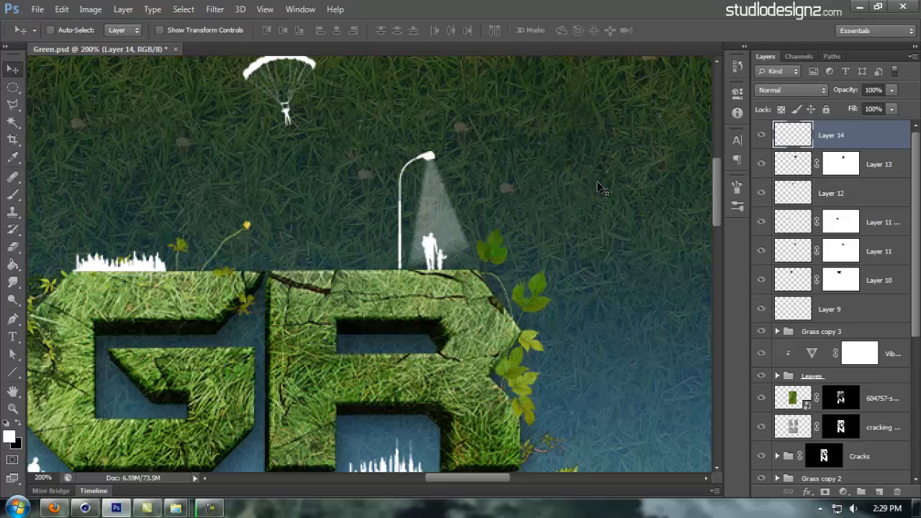
Set the light beam layer's blend mode to Overlay at 100% opacity and save the document
click(824, 90)
click(781, 213)
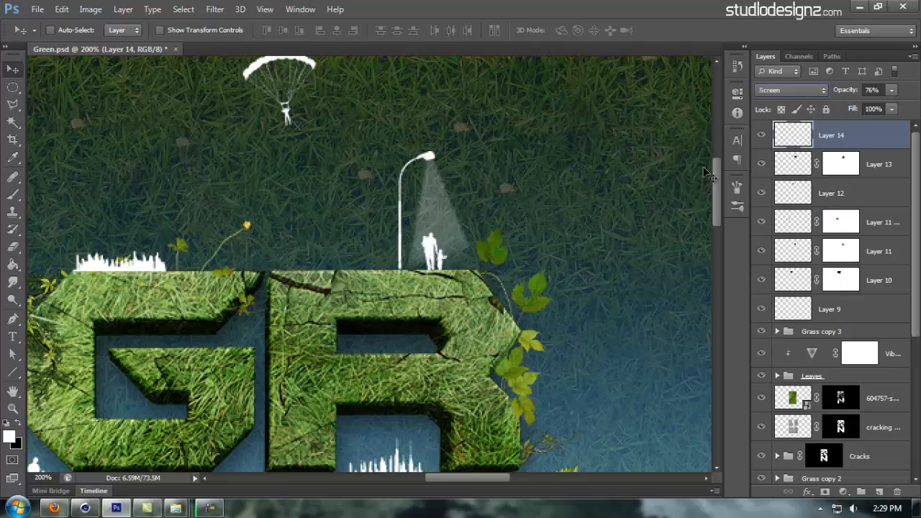
click(789, 91)
click(783, 265)
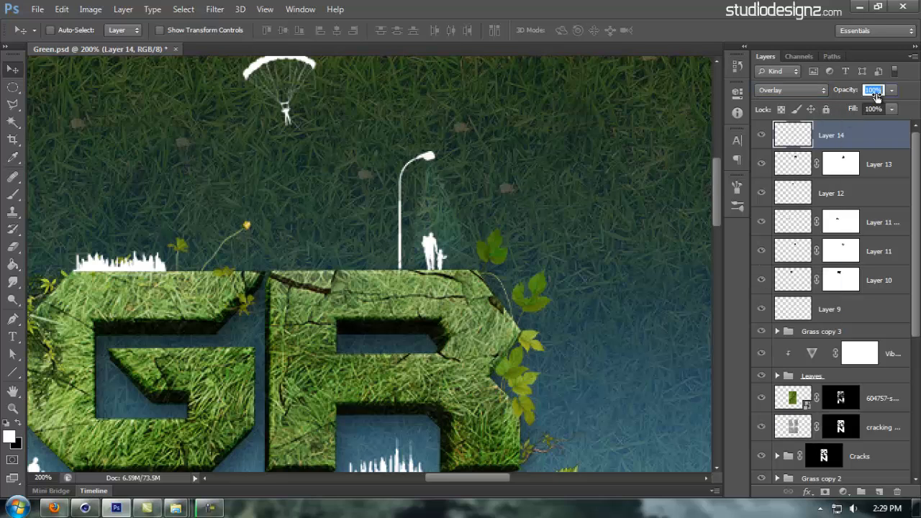
key(ctrl+minus)
key(ctrl+minus)
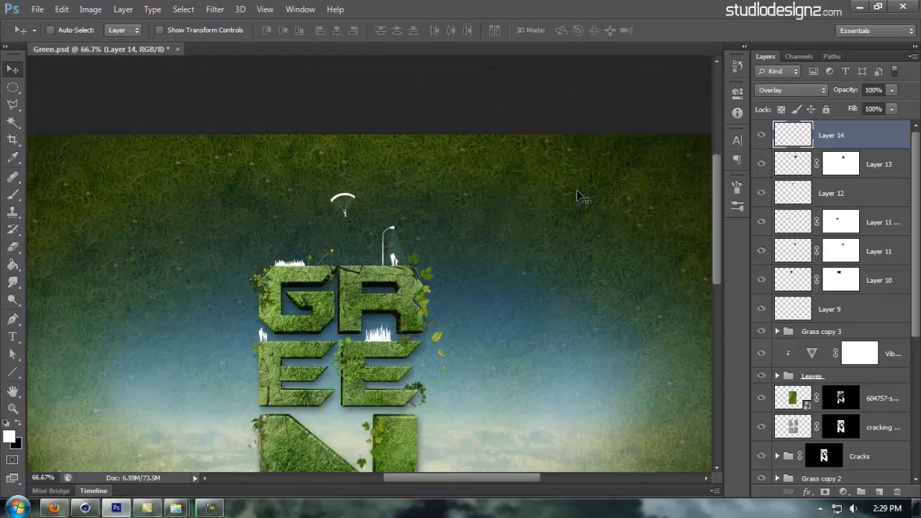
drag(406, 312, 435, 190)
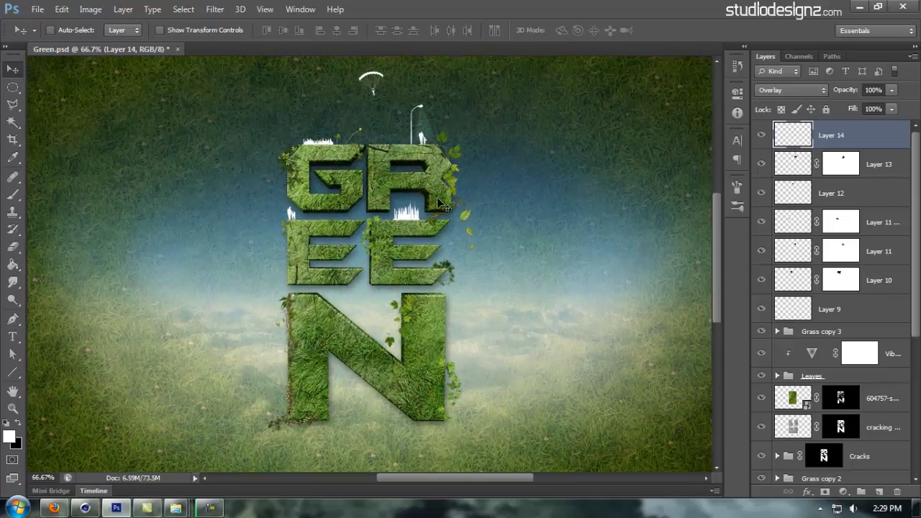
key(ctrl+s)
click(209, 508)
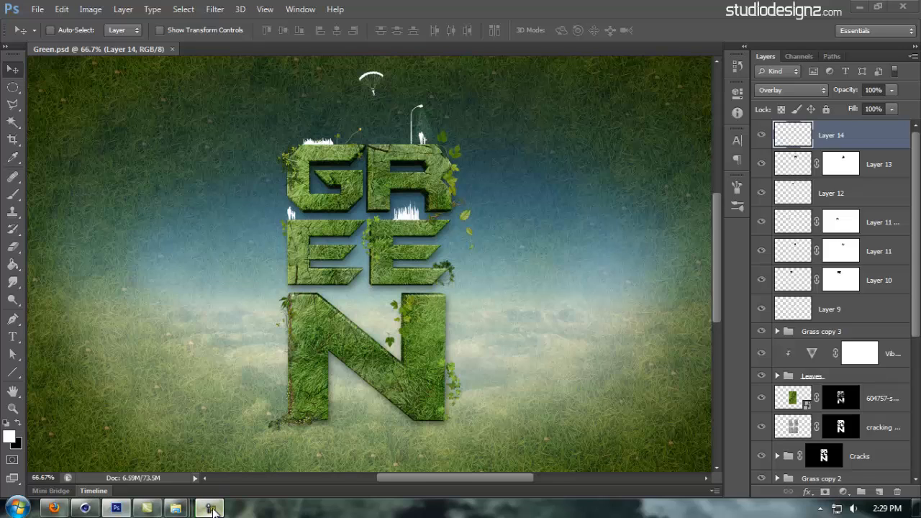
click(209, 508)
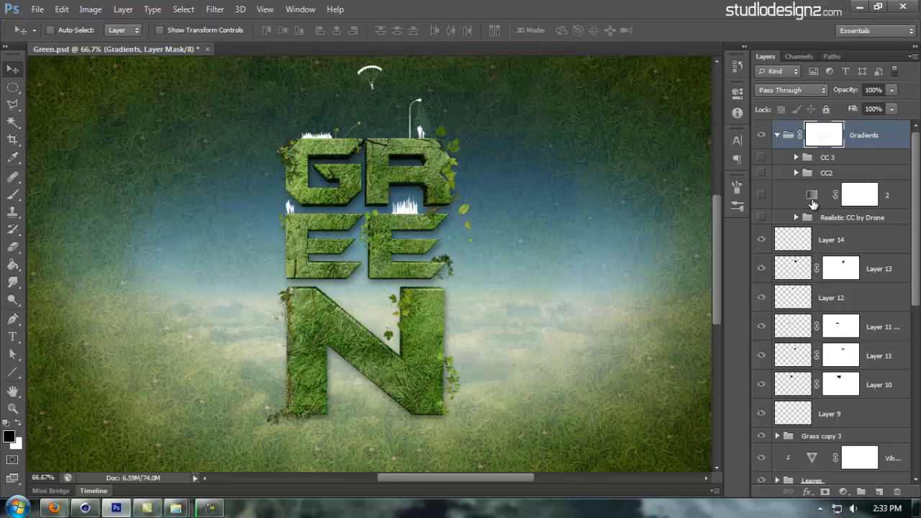
Look through the Trees and Plants folder, and select the topmost layer inside the Leaves group of Green.psd
mouse_move(175, 507)
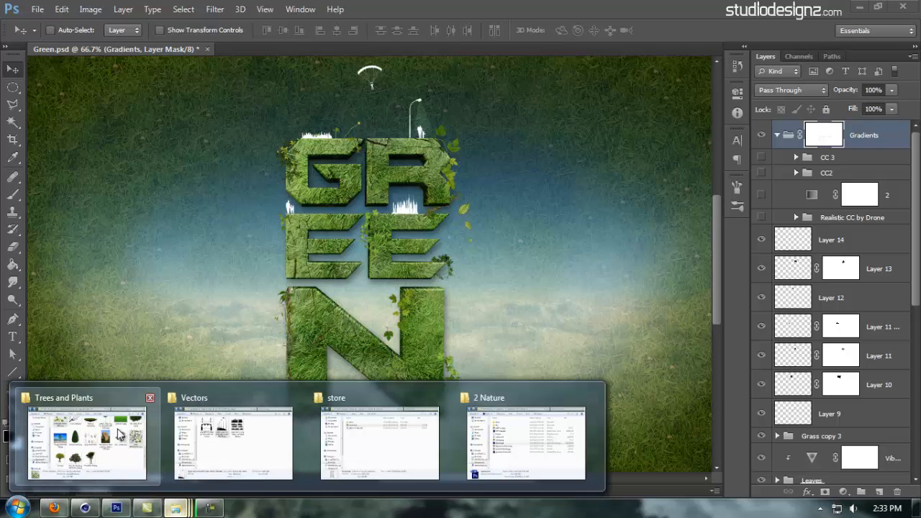
click(110, 441)
click(555, 293)
scroll(507, 228, up, 5)
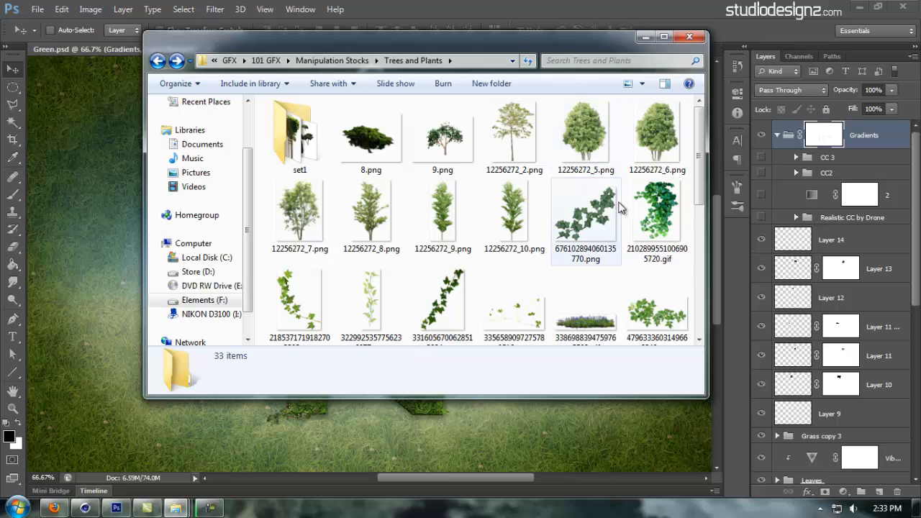
click(863, 253)
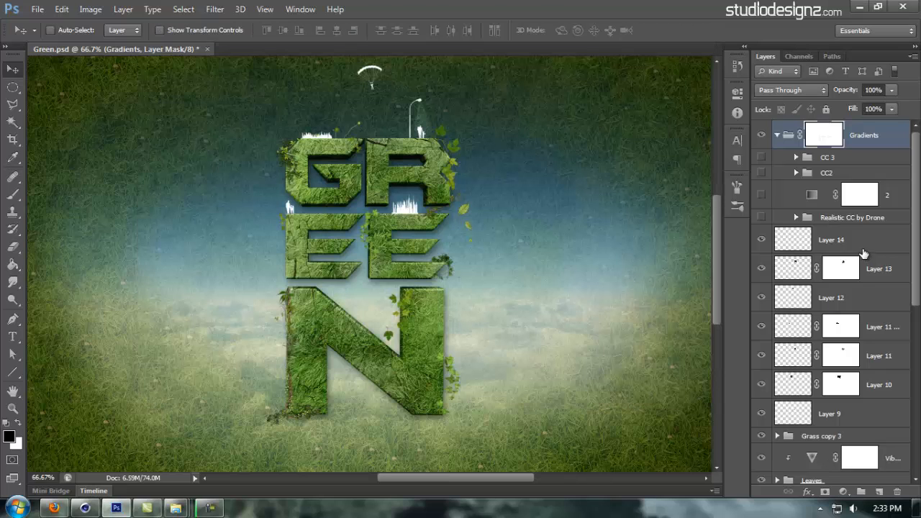
scroll(813, 448, down, 3)
click(776, 393)
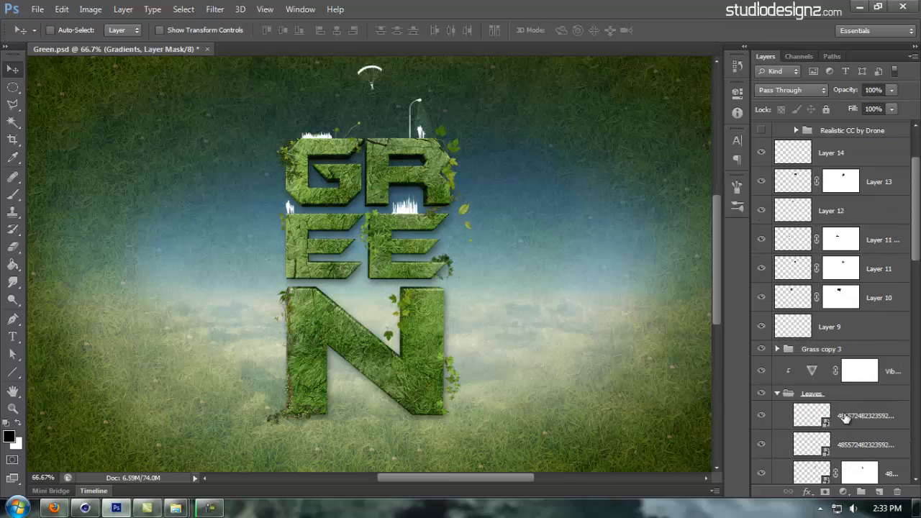
click(856, 416)
Place the 12256272_7 tree image from the Trees and Plants folder, scale it to 5%, and stand it on the R beside the street lamp
mouse_move(175, 507)
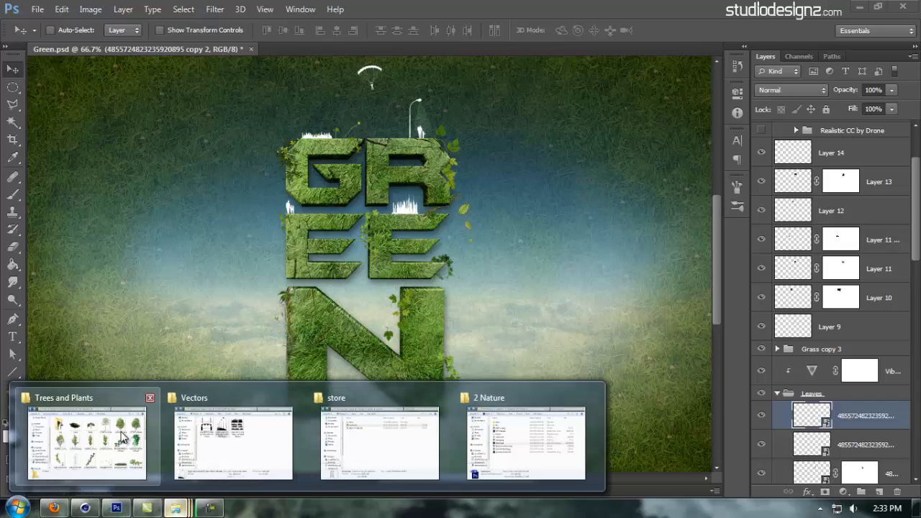
click(87, 440)
drag(320, 214, 481, 176)
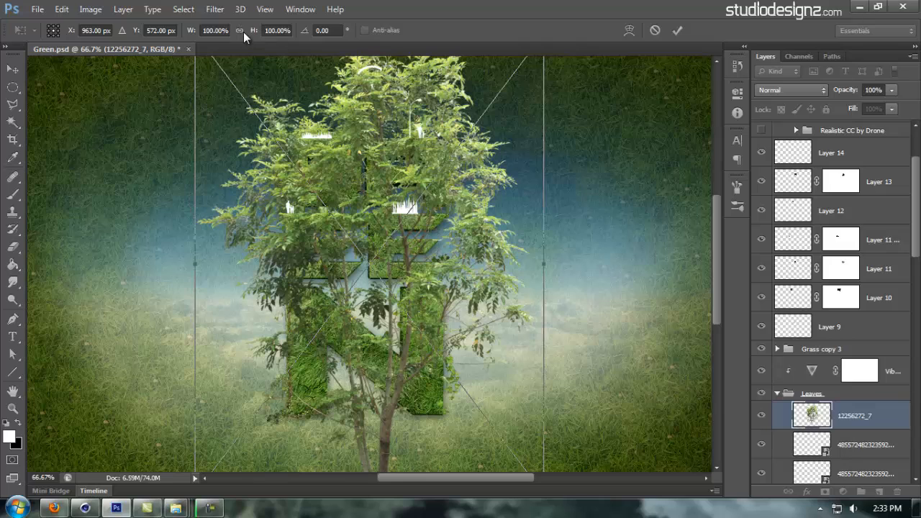
click(241, 31)
drag(192, 31, 126, 56)
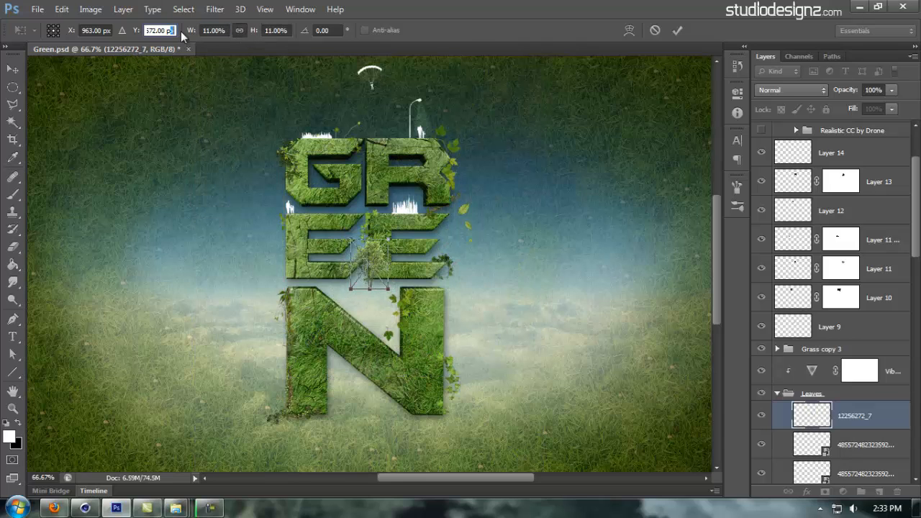
drag(197, 36, 186, 39)
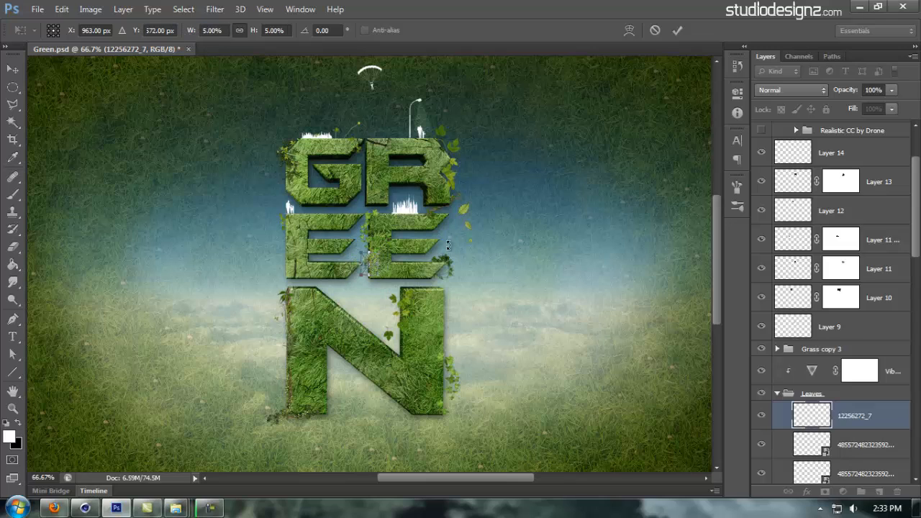
key(Return)
drag(372, 266, 419, 137)
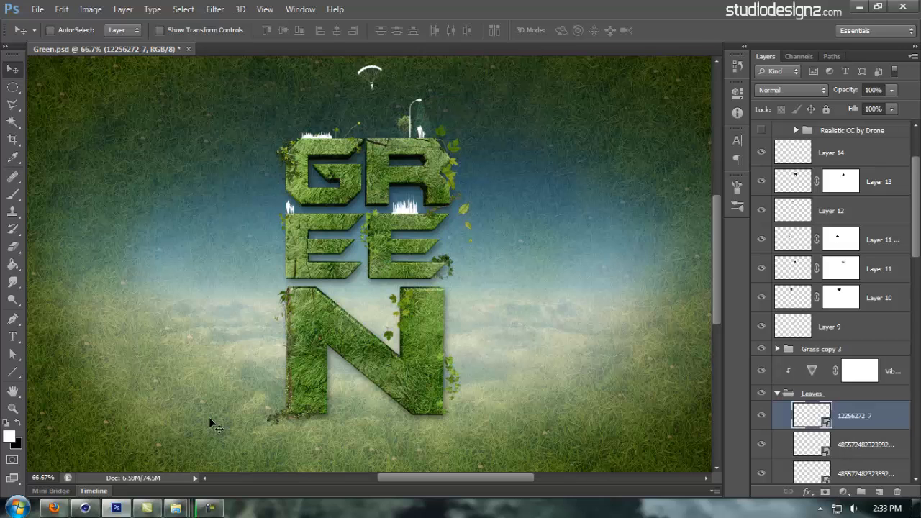
Place shrub_png_by_dbszabo1-d368txl.png from the set1 subfolder of Trees and Plants into Green.psd
mouse_move(175, 508)
click(82, 448)
scroll(538, 338, down, 5)
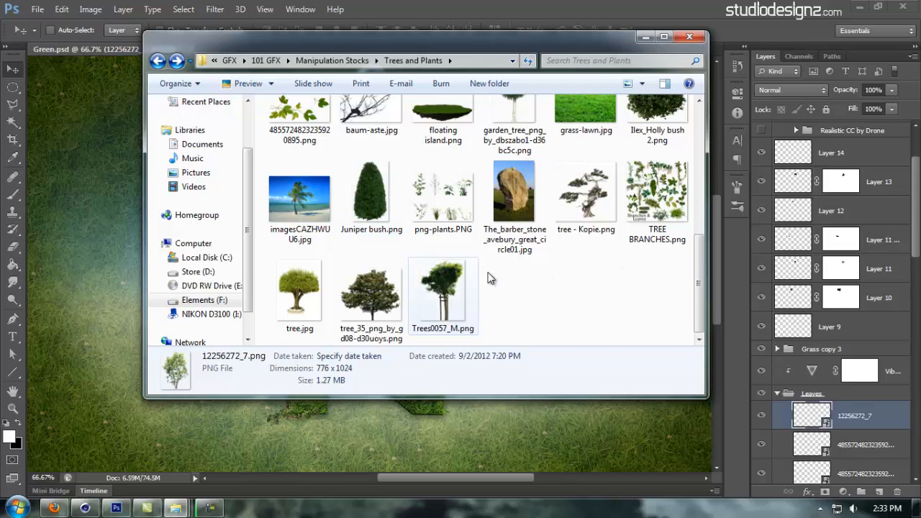
scroll(484, 273, up, 5)
double_click(309, 144)
scroll(504, 274, down, 5)
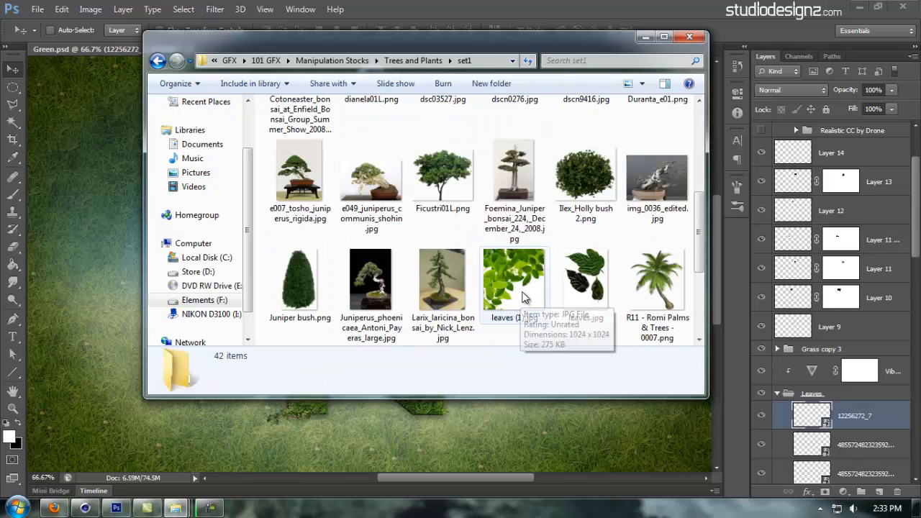
drag(370, 172, 100, 238)
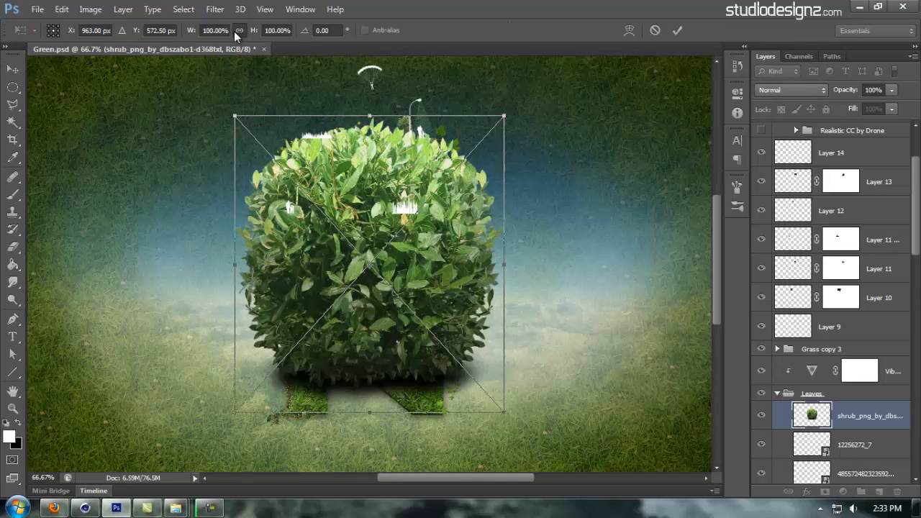
Scale the shrub to 10% and set it on the upper-left corner of the letter R
drag(192, 31, 135, 56)
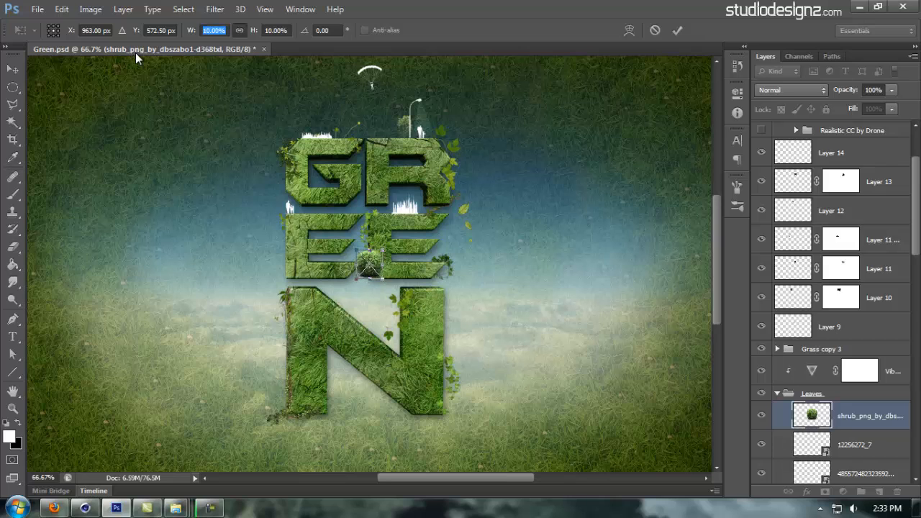
key(Return)
drag(371, 267, 380, 142)
key(z)
click(382, 143)
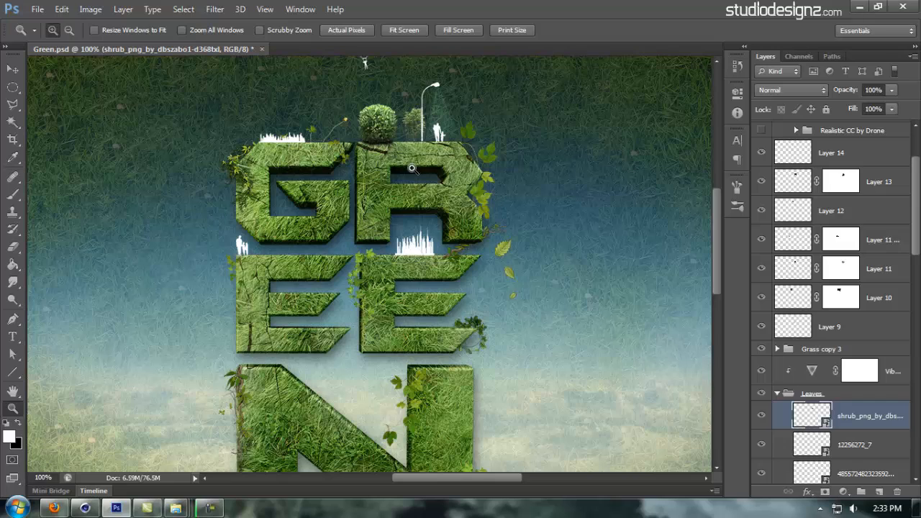
click(413, 151)
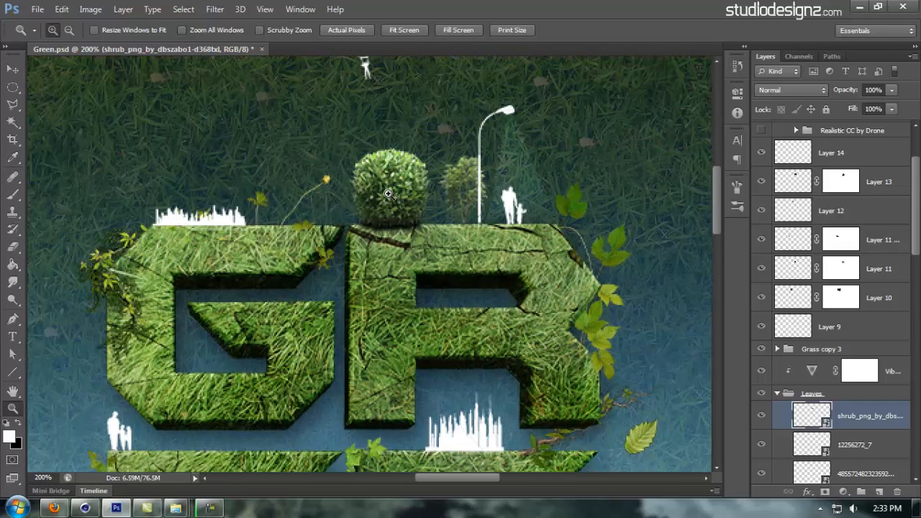
key(v)
drag(415, 224, 399, 214)
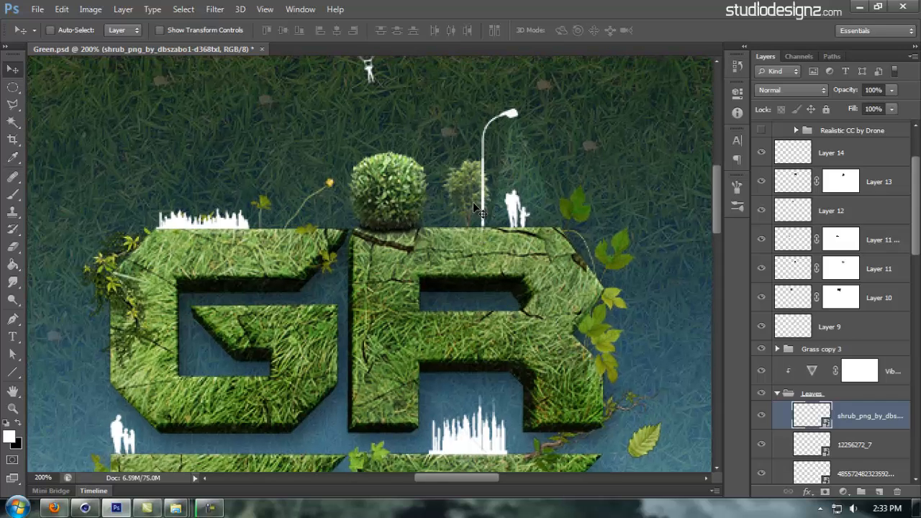
Hide the 12256272_7 tree layer beside the street lamp
ctrl+click(473, 202)
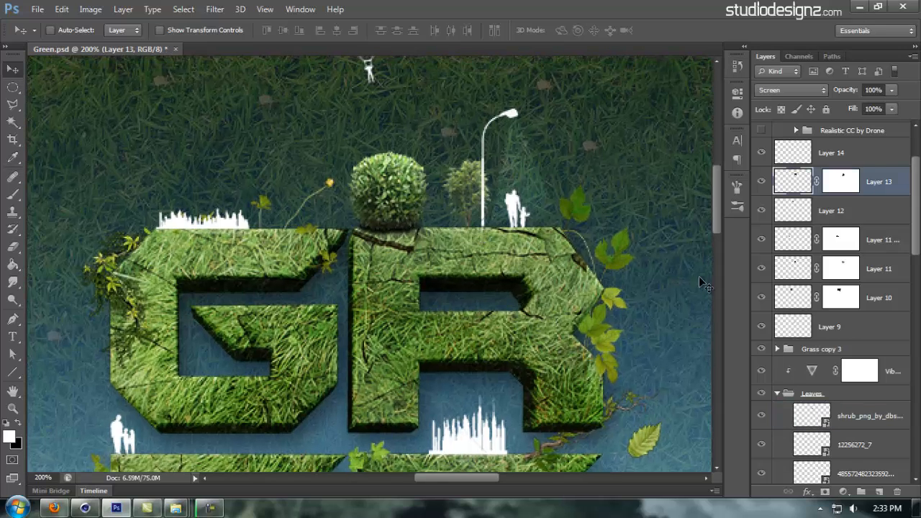
click(797, 415)
click(785, 443)
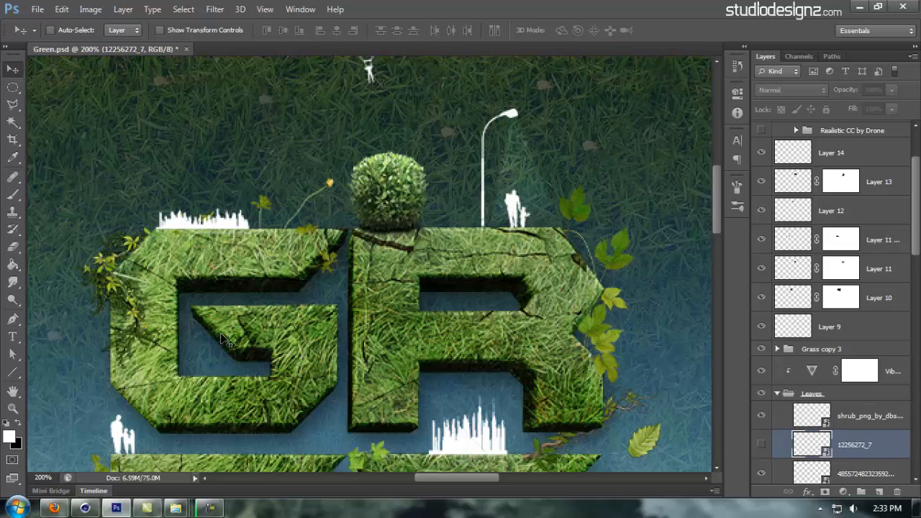
Place the tropical_plant_stock_tube image from the set1 folder and scale it to about 10%
mouse_move(156, 510)
click(86, 431)
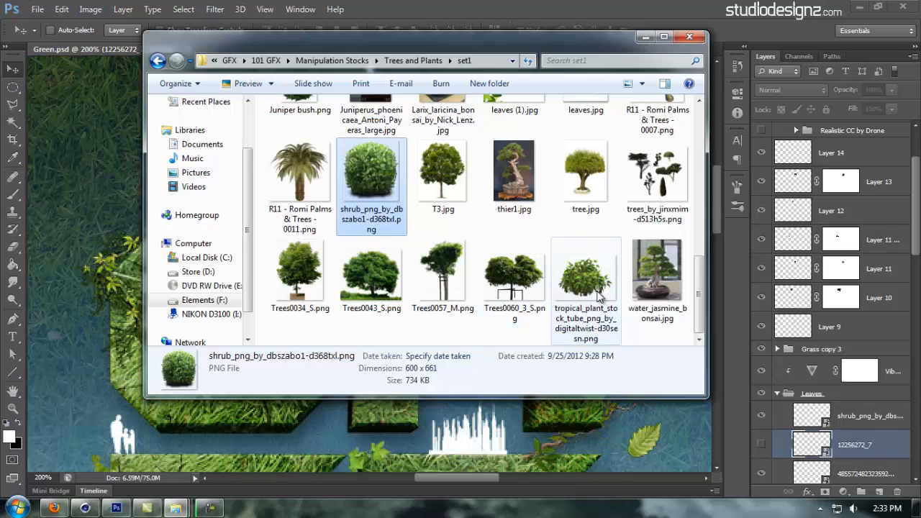
drag(585, 288, 98, 278)
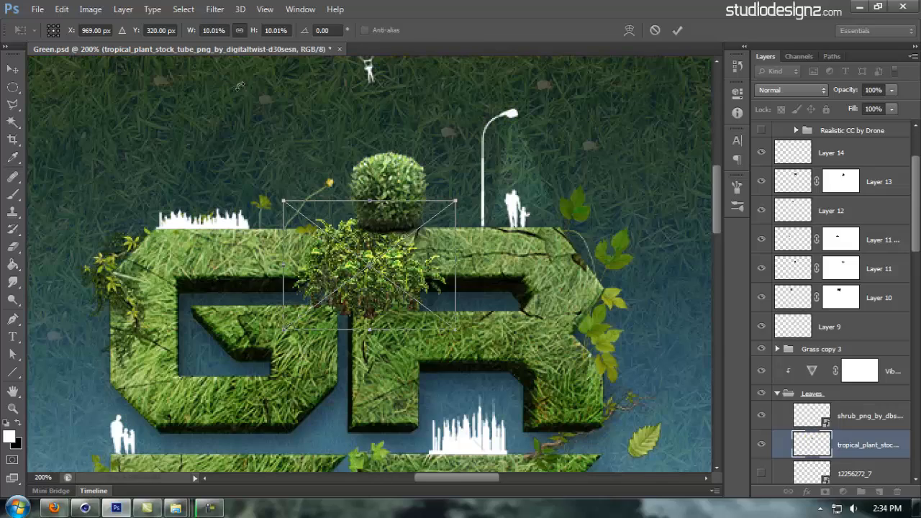
key(Return)
Move the tropical plant into the inner notch of the N and shrink it to fit there
key(ctrl+minus)
drag(360, 359, 362, 176)
drag(377, 80, 449, 308)
drag(440, 354, 407, 277)
key(ctrl+t)
drag(464, 275, 408, 322)
key(Return)
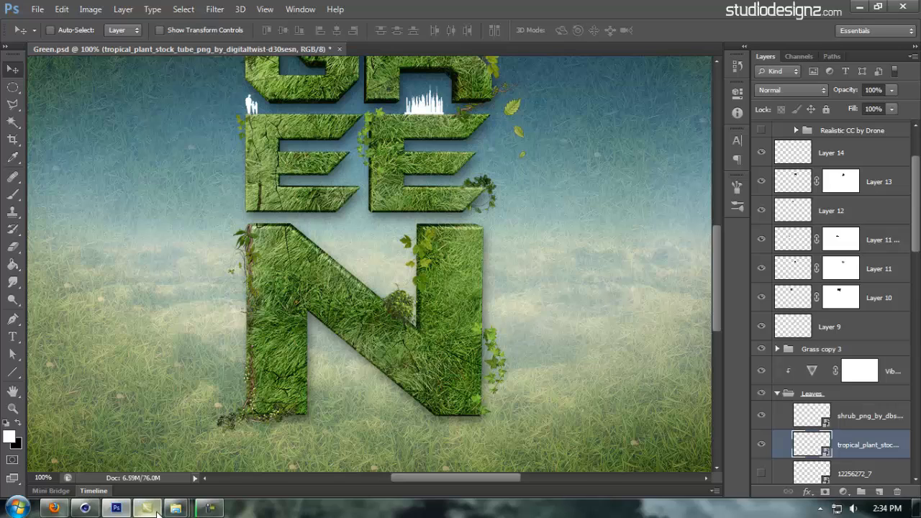
Place Trees0043_S.png from the set1 folder and scale it to 6%
mouse_move(175, 507)
click(130, 440)
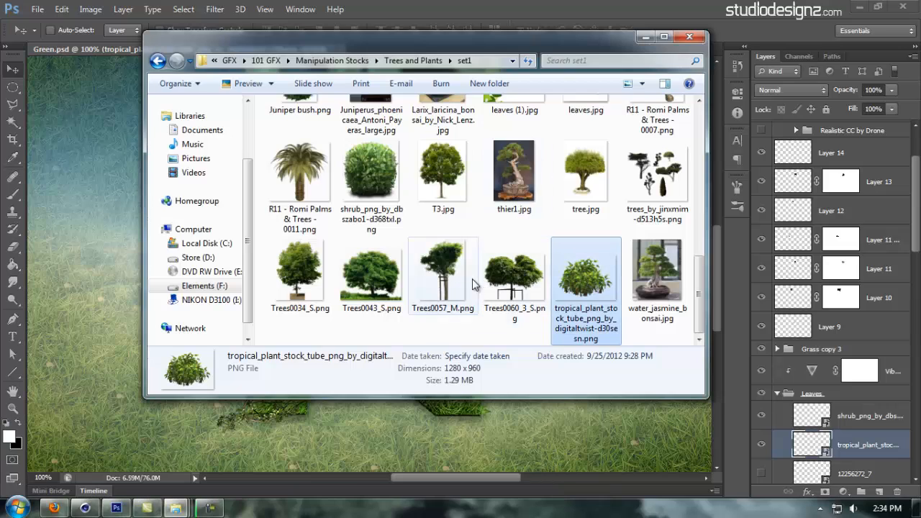
drag(378, 291, 101, 327)
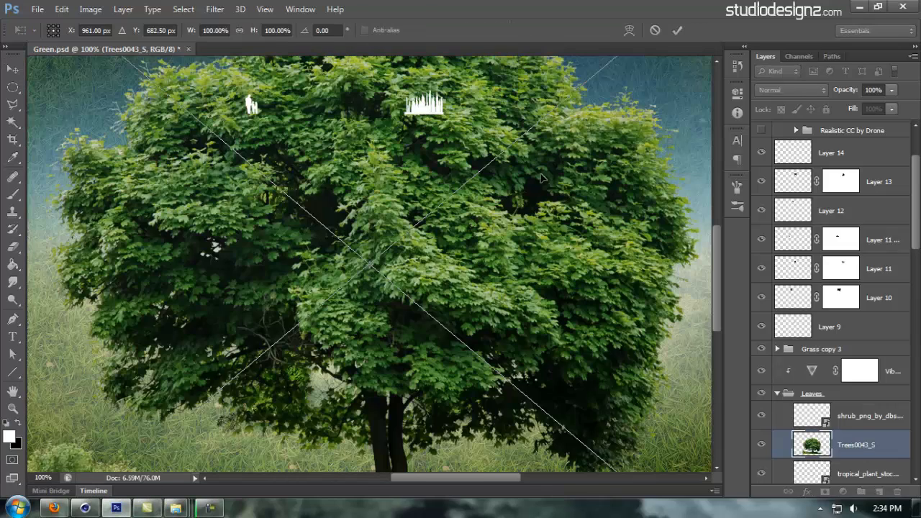
drag(198, 29, 130, 44)
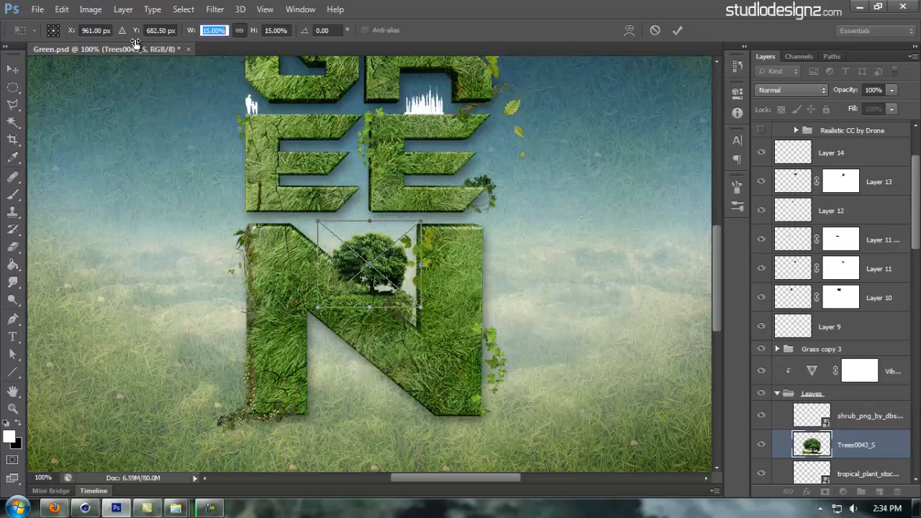
key(Return)
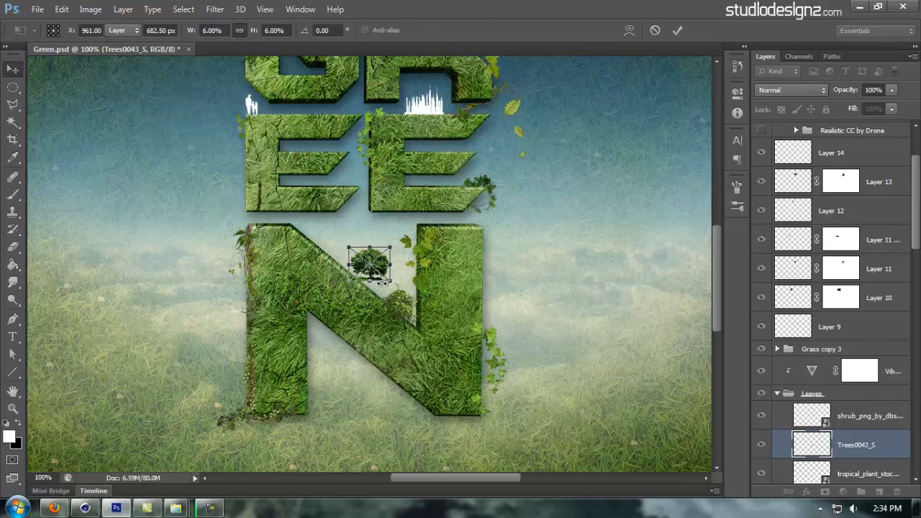
Stand the Trees0043_S tree on top of the N's right stem and fine-tune its position
drag(379, 279, 427, 214)
key(ctrl+space)
click(464, 223)
click(463, 222)
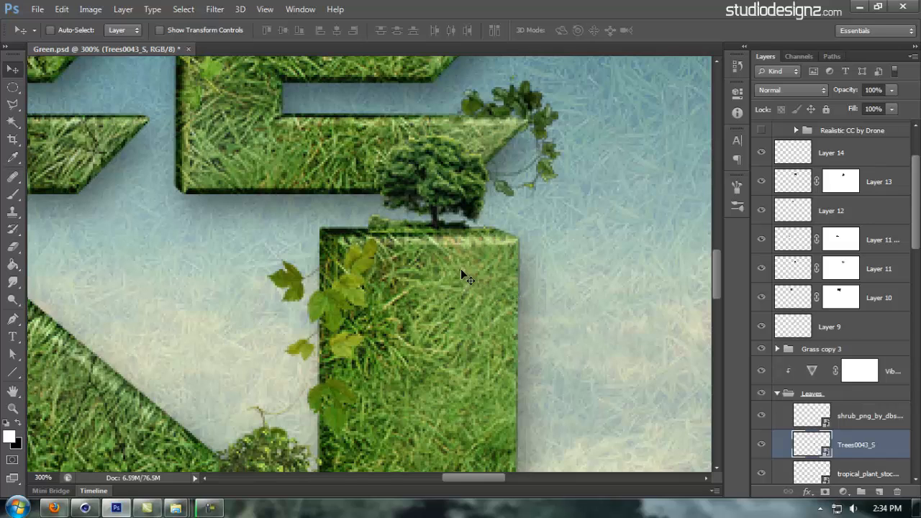
drag(464, 196, 447, 202)
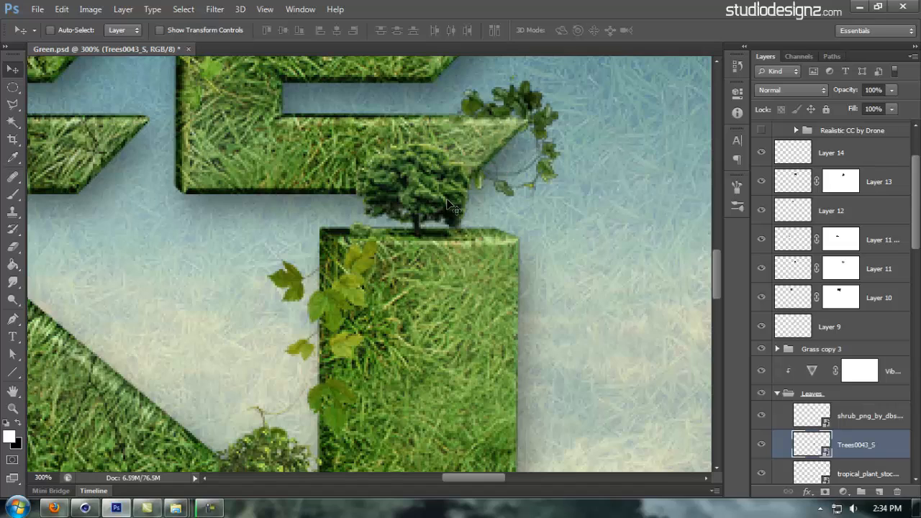
key(Right)
key(Right)
key(ctrl+alt+space)
click(456, 204)
click(346, 289)
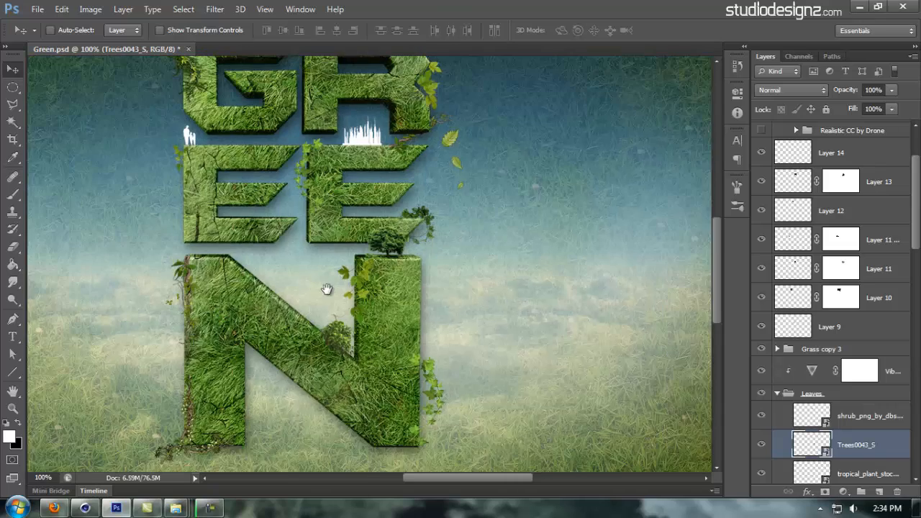
Place the palm image R11 - Romi Palms & Trees - 0007.png from the set1 folder and scale it down to a miniature
drag(326, 289, 398, 345)
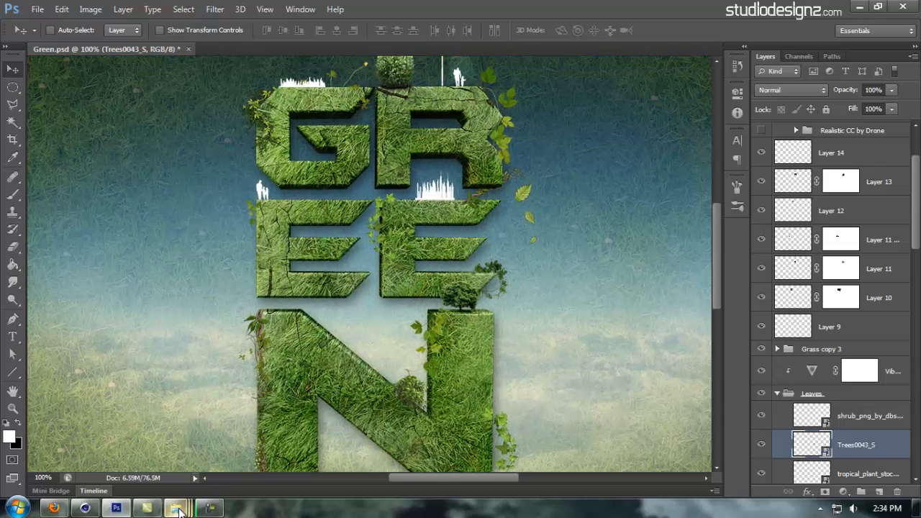
mouse_move(173, 507)
click(86, 439)
scroll(612, 275, up, 3)
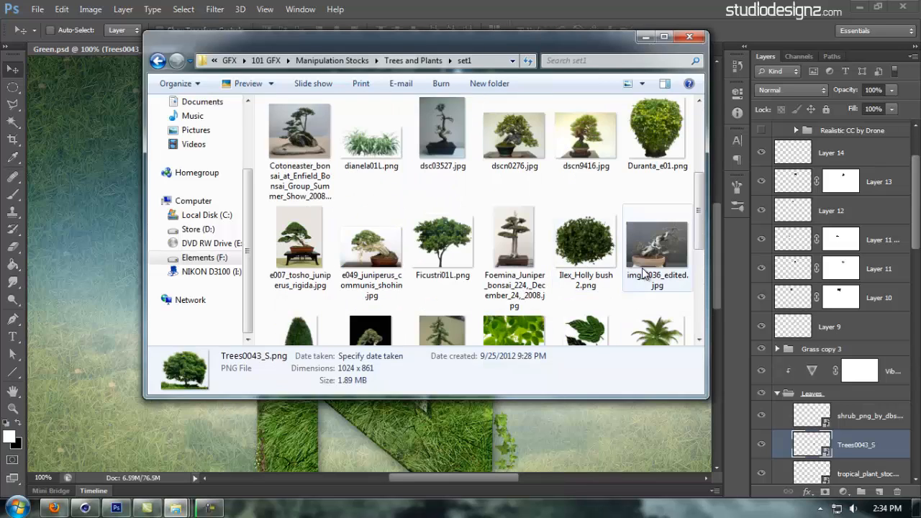
scroll(648, 271, down, 3)
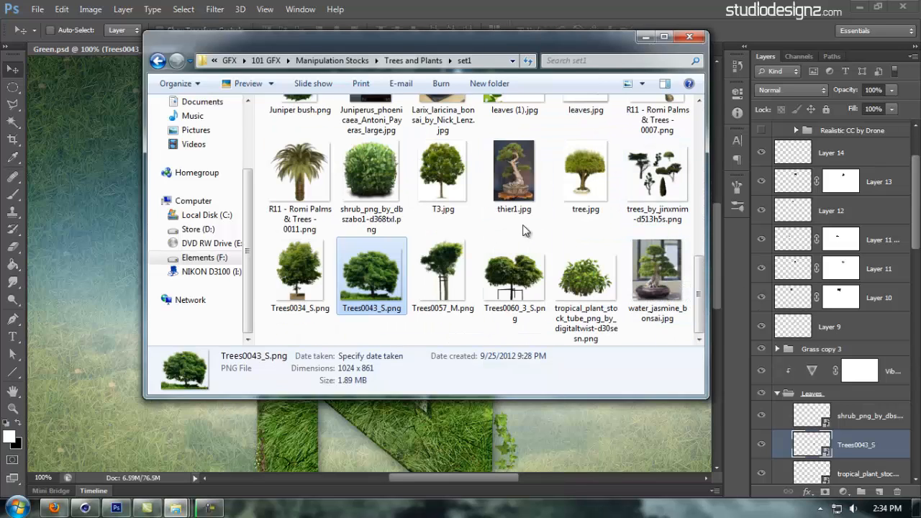
scroll(655, 257, up, 3)
drag(665, 246, 108, 254)
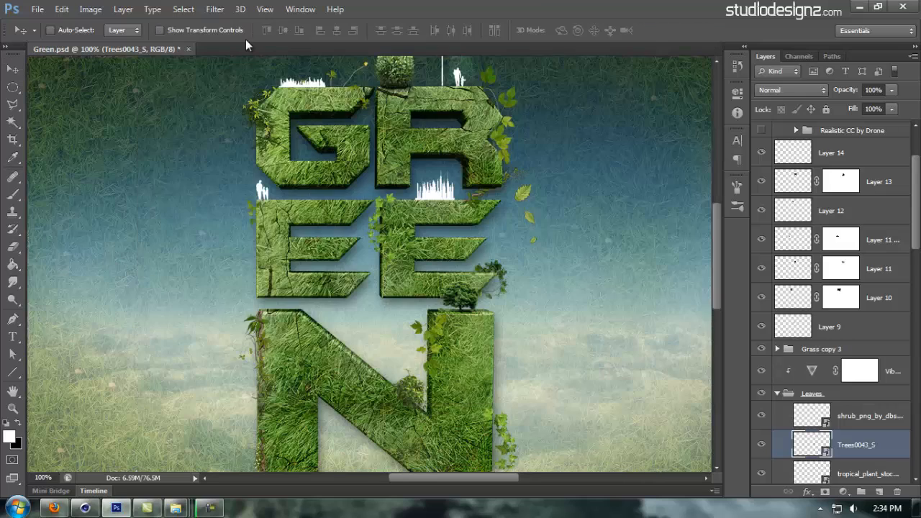
drag(204, 29, 133, 65)
key(Return)
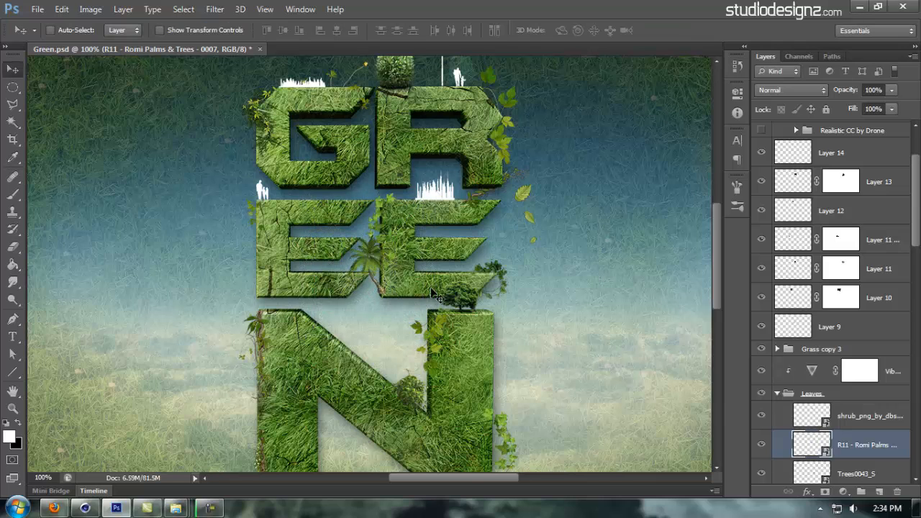
Try the palm at the upper-left corner of the letter N
drag(407, 170, 403, 247)
drag(233, 131, 515, 330)
drag(417, 392, 420, 268)
drag(507, 231, 264, 286)
key(ctrl+space)
ctrl+click(259, 249)
drag(276, 217, 312, 283)
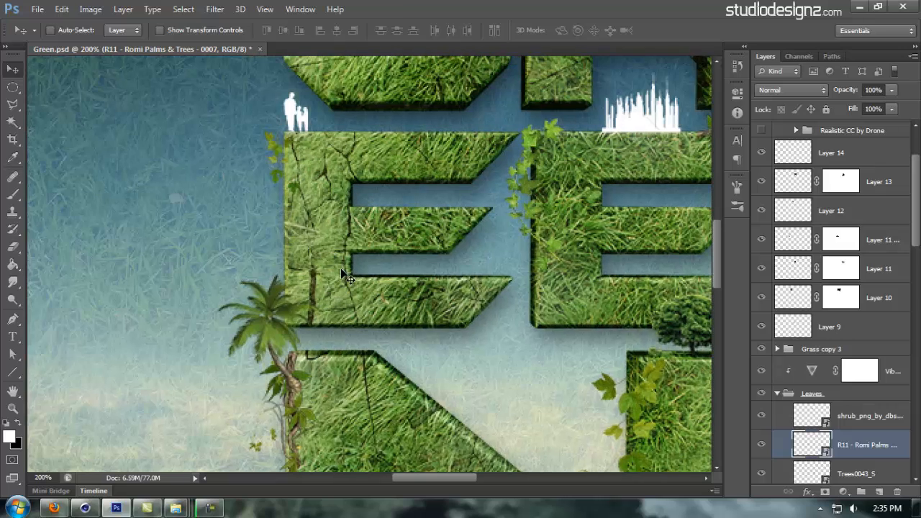
Move the palm clear of the first E's left side and scale it to about 4.3%
drag(270, 331, 240, 278)
key(ctrl+t)
drag(289, 212, 271, 230)
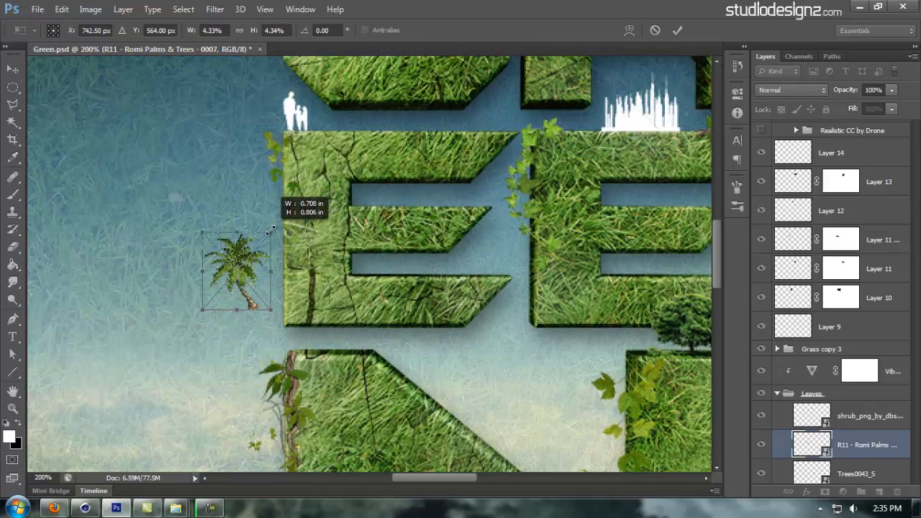
key(Return)
Move the palm to the upper-left corner of the G and save the document
drag(239, 258, 519, 209)
drag(521, 233, 306, 305)
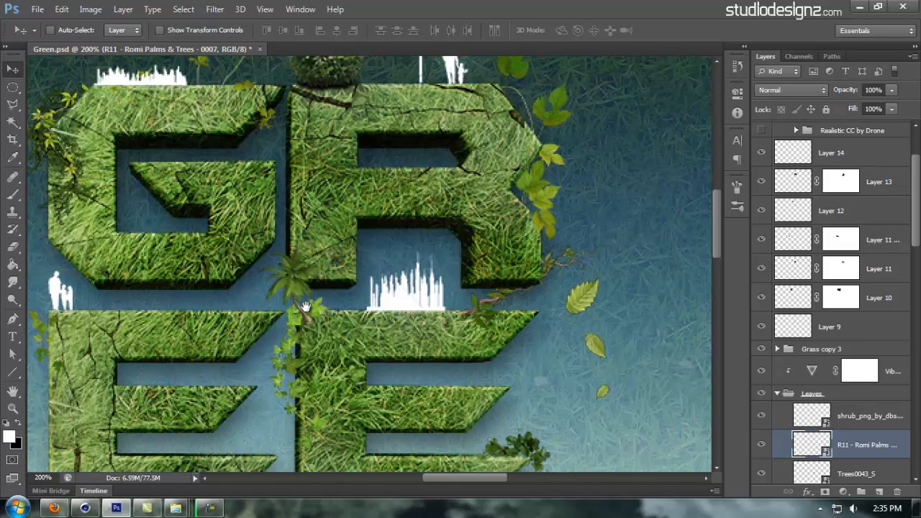
drag(395, 286, 361, 377)
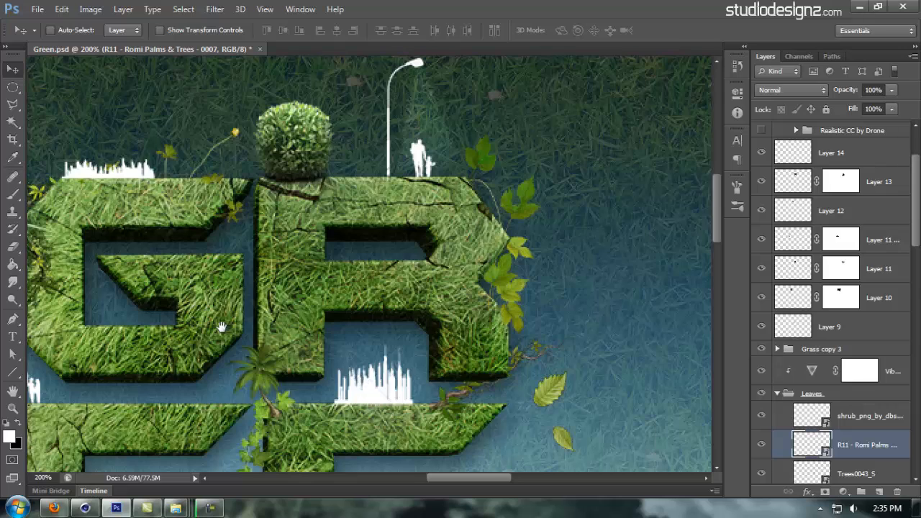
drag(222, 327, 367, 315)
drag(409, 371, 214, 214)
key(ctrl+minus)
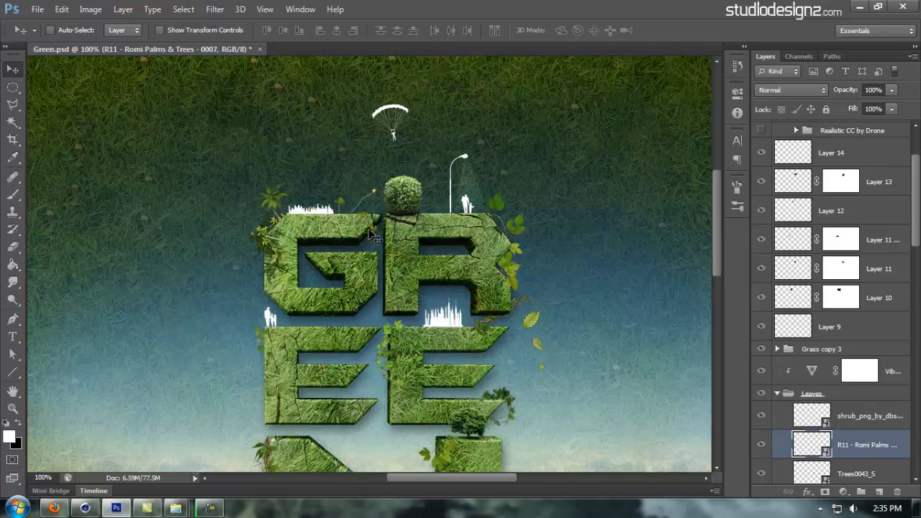
key(ctrl+minus)
key(ctrl+s)
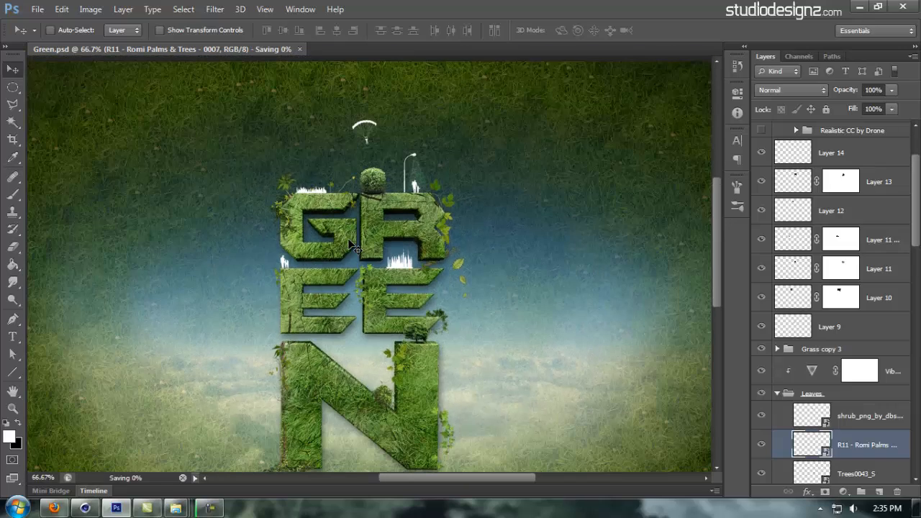
Collapse the Leaves group and show the Realistic CC by Drone group and the gradient map layer 2 in the Gradients group
drag(350, 242, 358, 188)
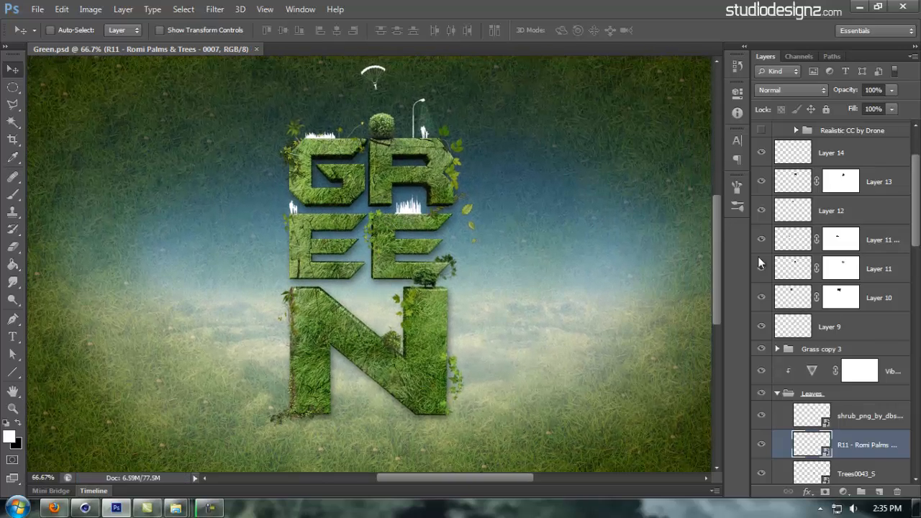
click(777, 394)
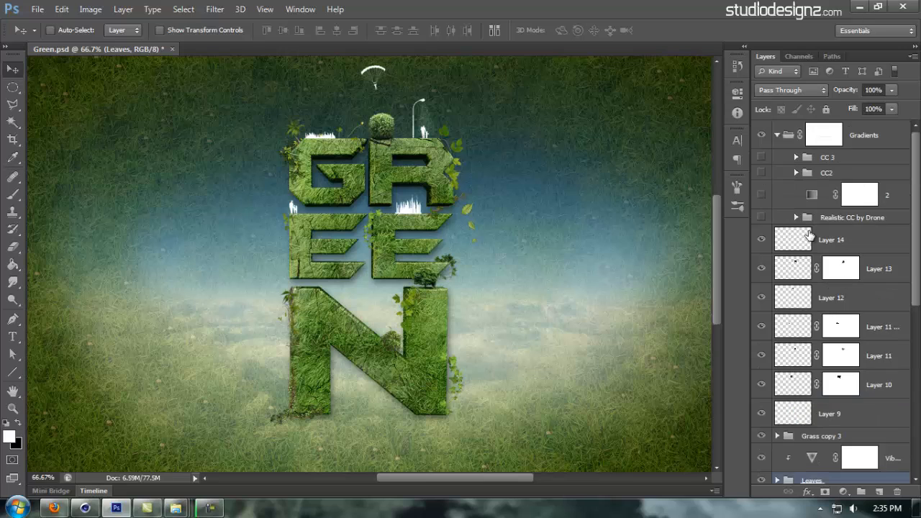
scroll(831, 302, down, 10)
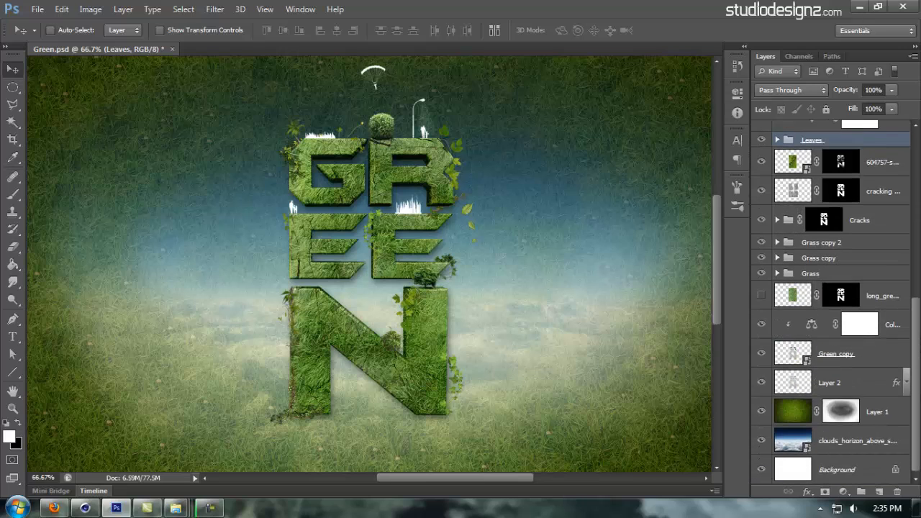
scroll(892, 410, up, 10)
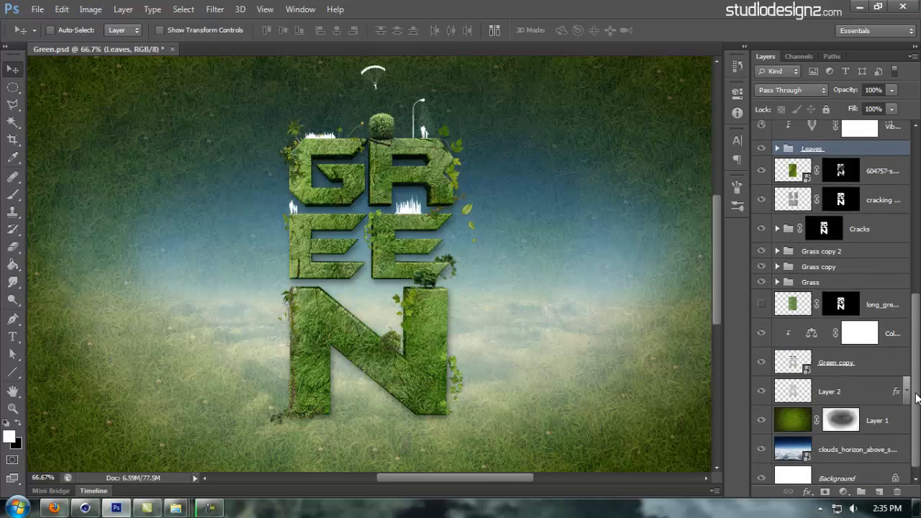
click(891, 142)
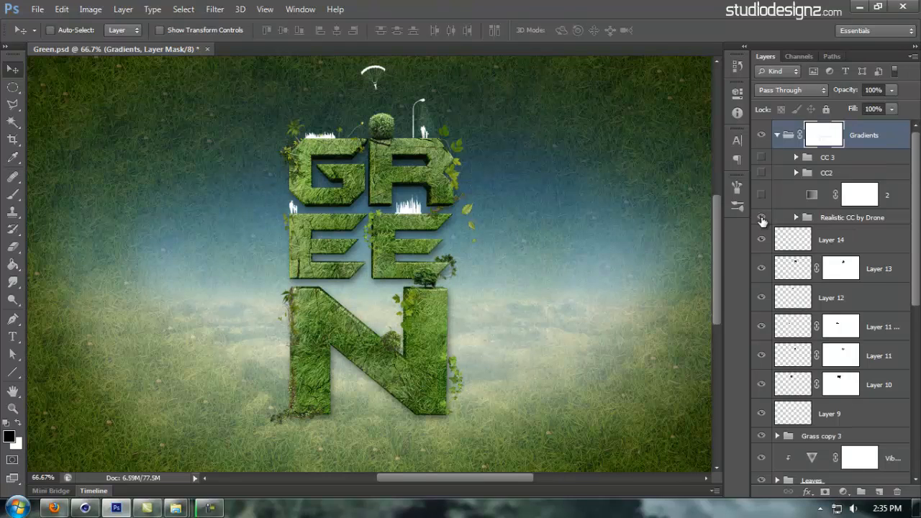
click(762, 195)
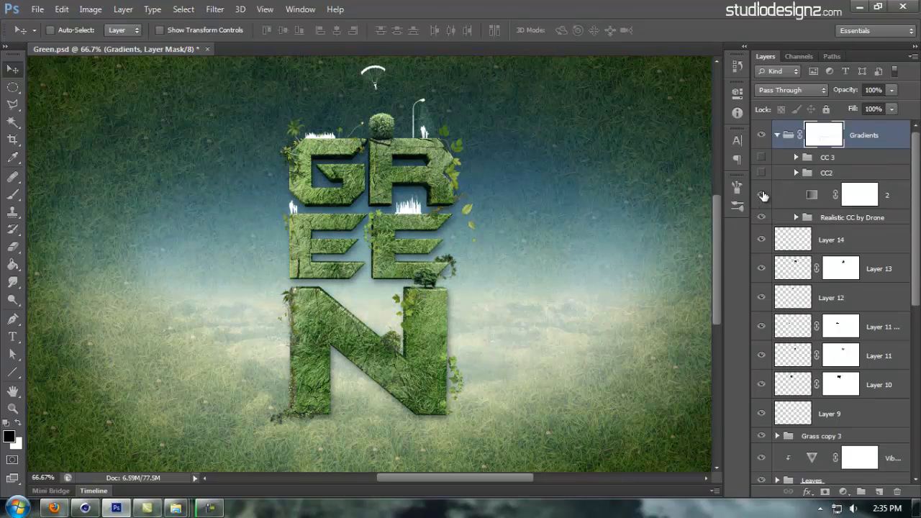
click(763, 195)
click(762, 195)
Check the settings of gradient map layer 2 and the opacity of the Realistic CC by Drone group
click(811, 195)
double_click(811, 196)
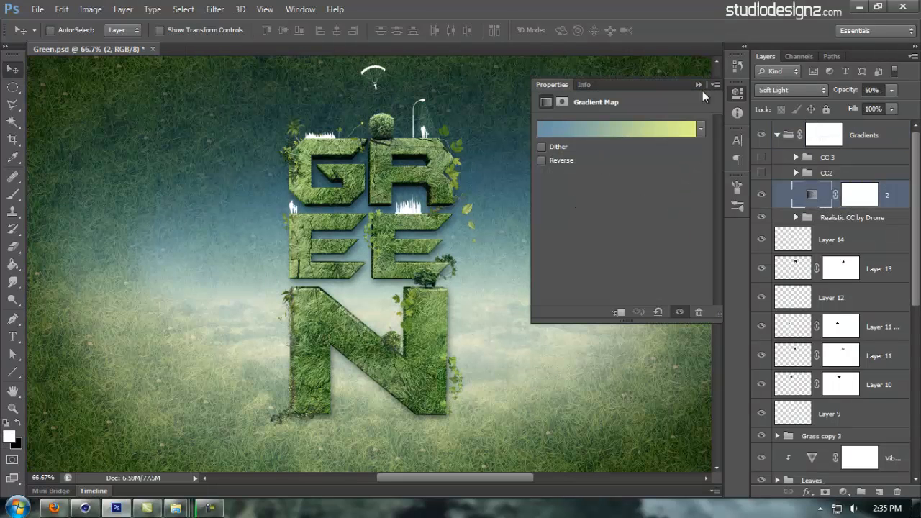
click(697, 85)
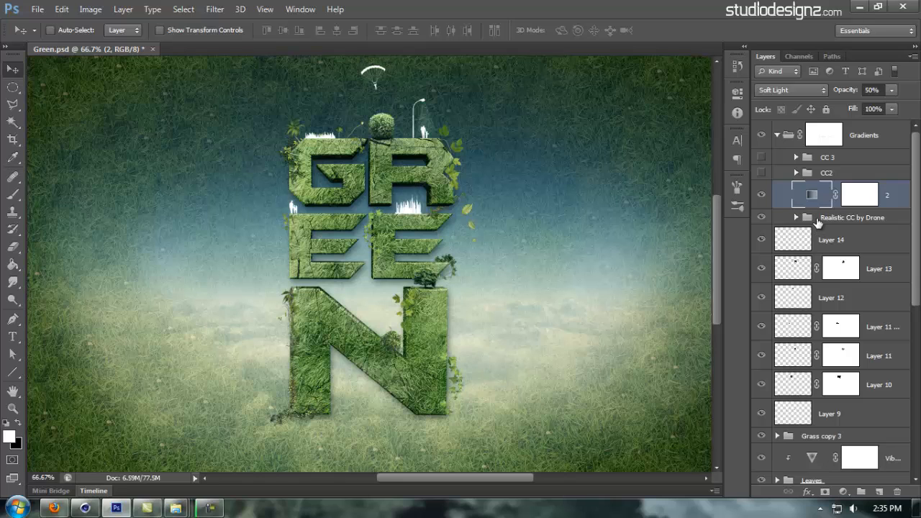
click(818, 219)
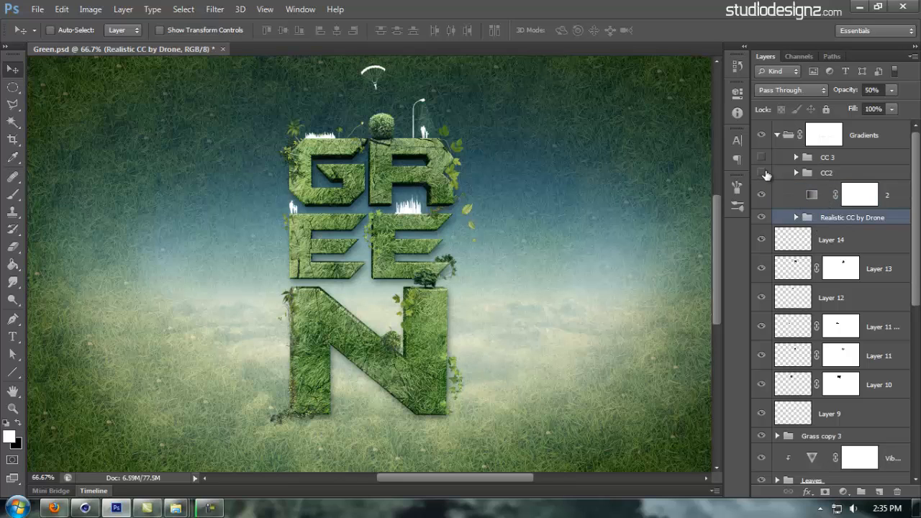
Show the CC2 and CC 3 color-correction groups, reviewing the adjustment layers inside CC2
click(760, 173)
click(825, 174)
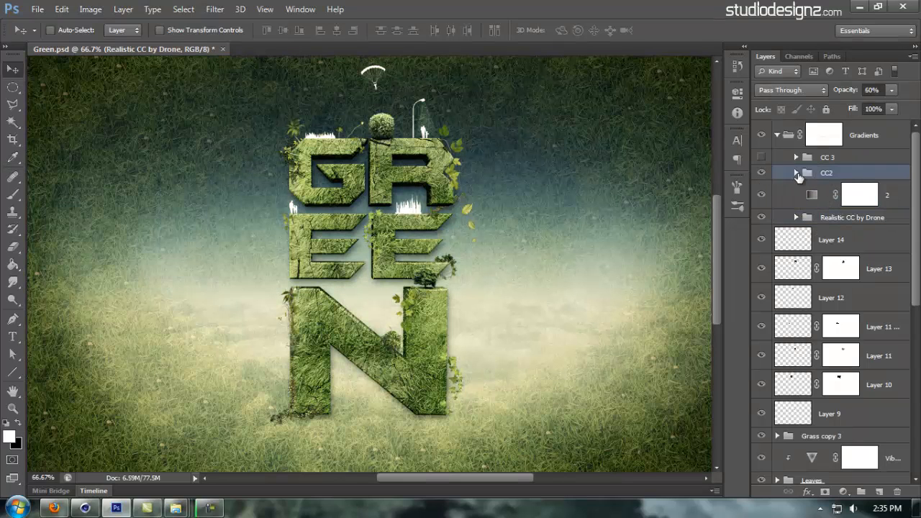
click(795, 173)
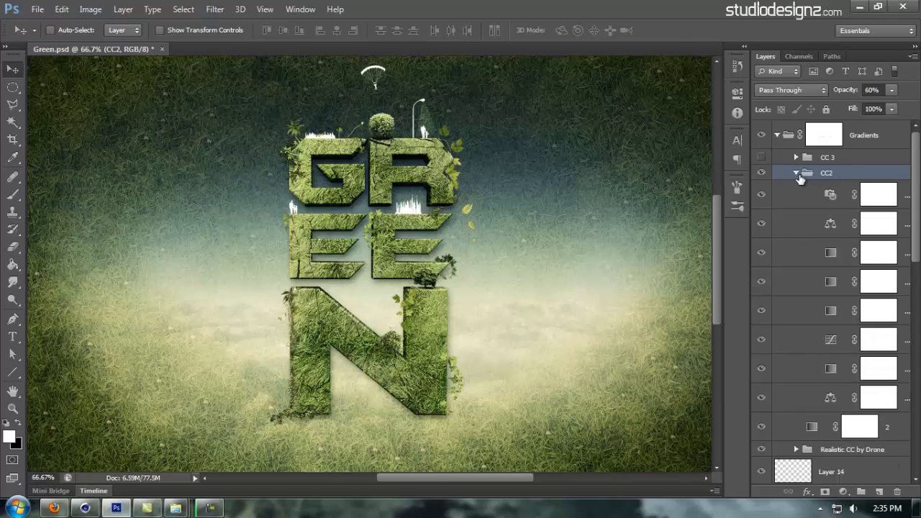
click(795, 172)
click(796, 173)
click(879, 223)
click(879, 310)
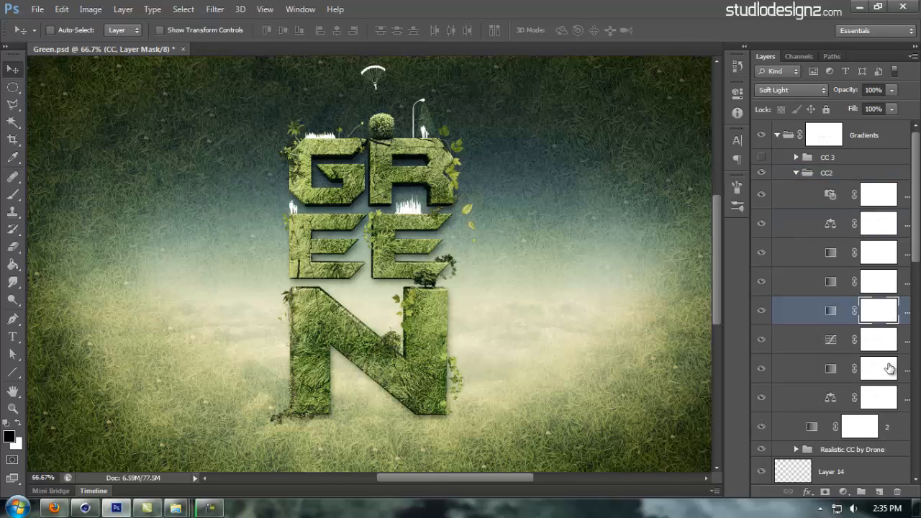
click(889, 368)
click(872, 195)
click(796, 174)
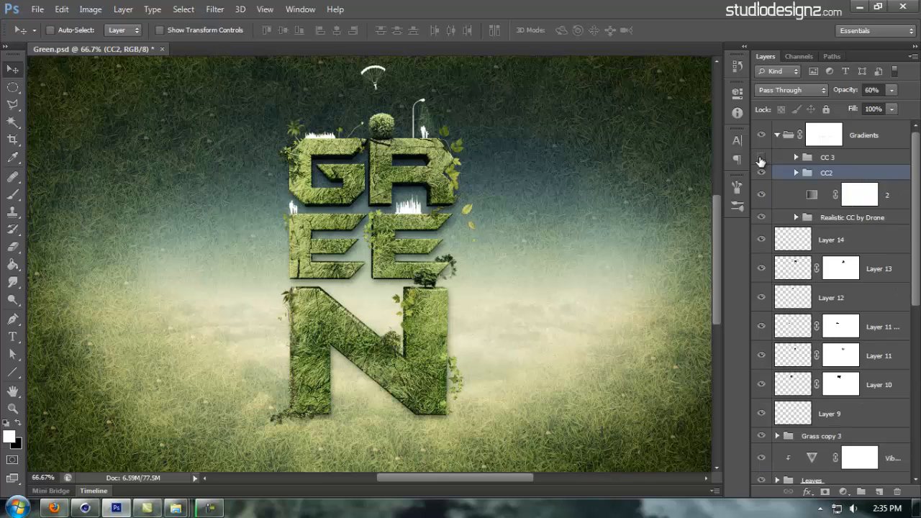
click(761, 157)
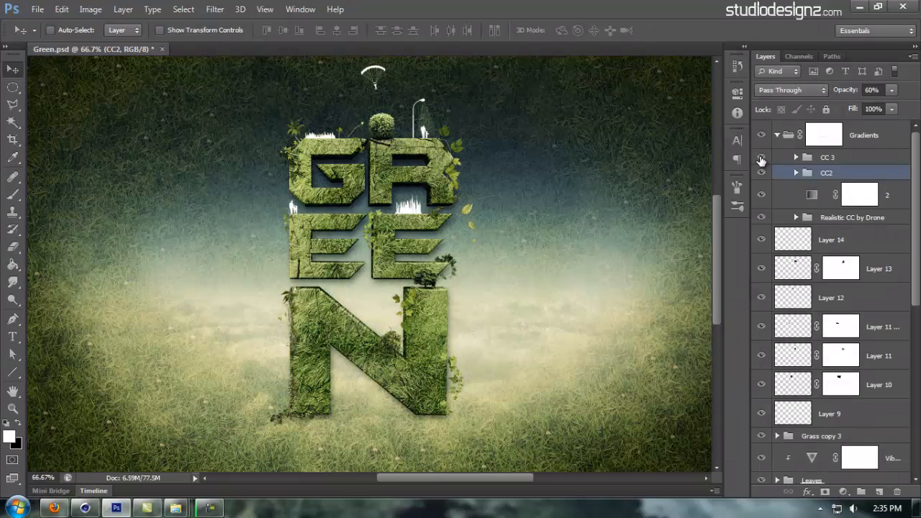
click(802, 158)
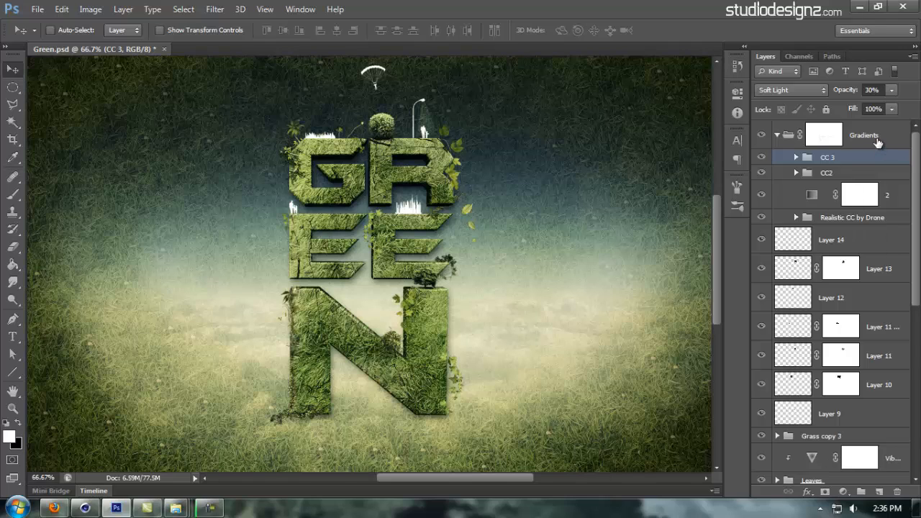
Compare the image without and with the color grading by inverting the Gradients group's mask twice, and save the document
click(825, 131)
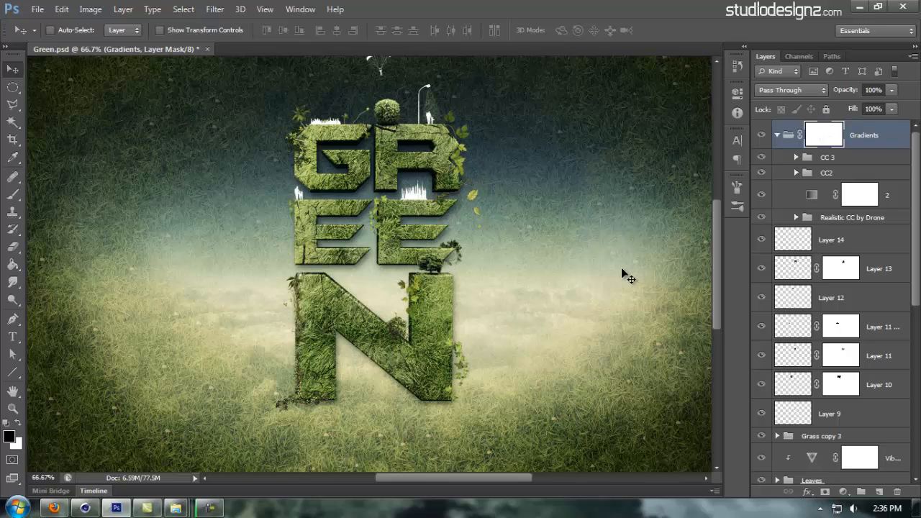
key(ctrl+i)
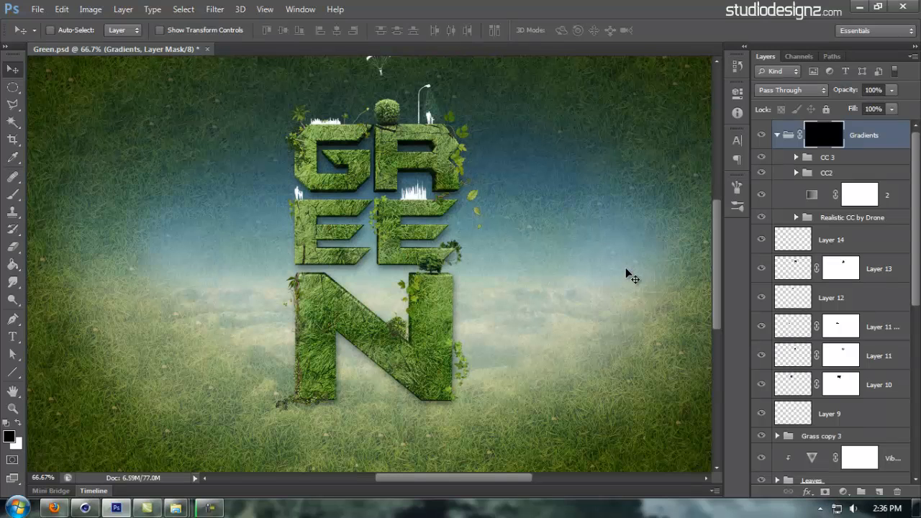
key(ctrl+i)
key(ctrl+s)
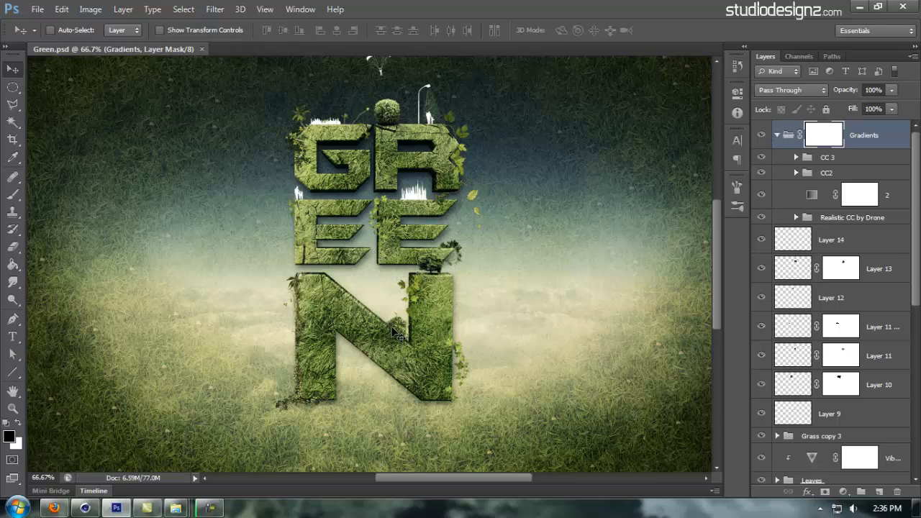
Place the flare image 18.png from the Flares folder of 101 GFX into the document
mouse_move(175, 507)
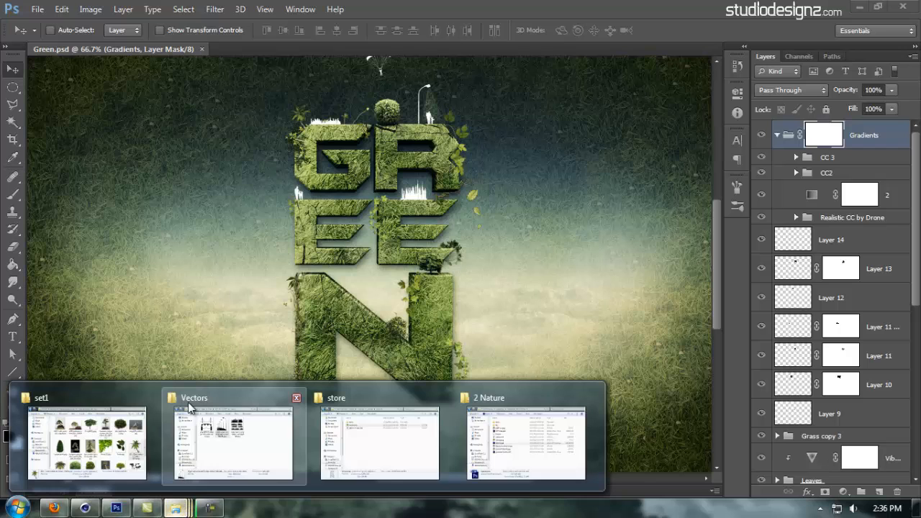
click(246, 433)
click(496, 102)
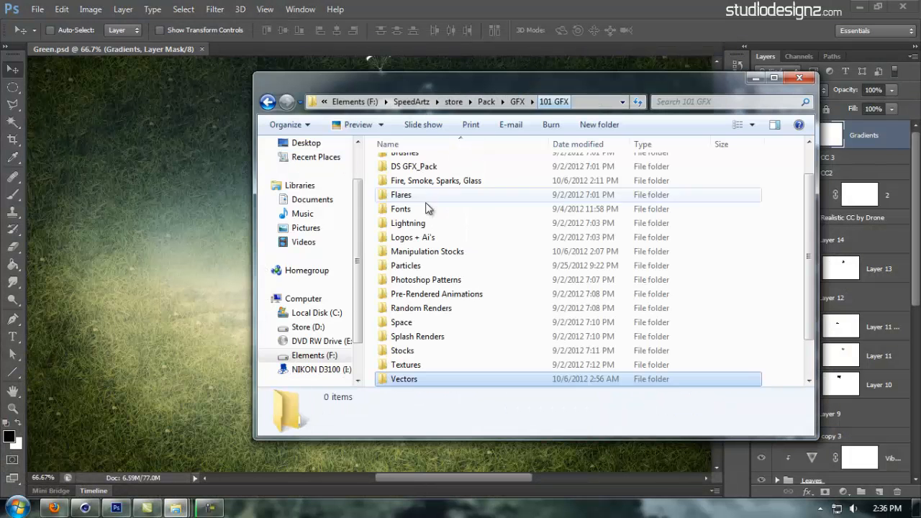
double_click(424, 195)
click(480, 263)
scroll(510, 279, down, 2)
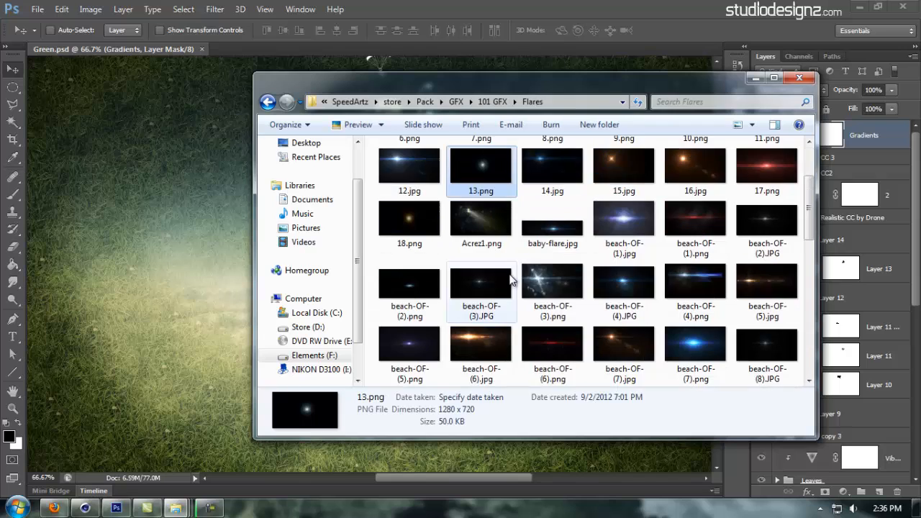
scroll(510, 279, up, 2)
mouse_move(440, 330)
mouse_down()
mouse_move(154, 286)
mouse_move(453, 323)
mouse_up()
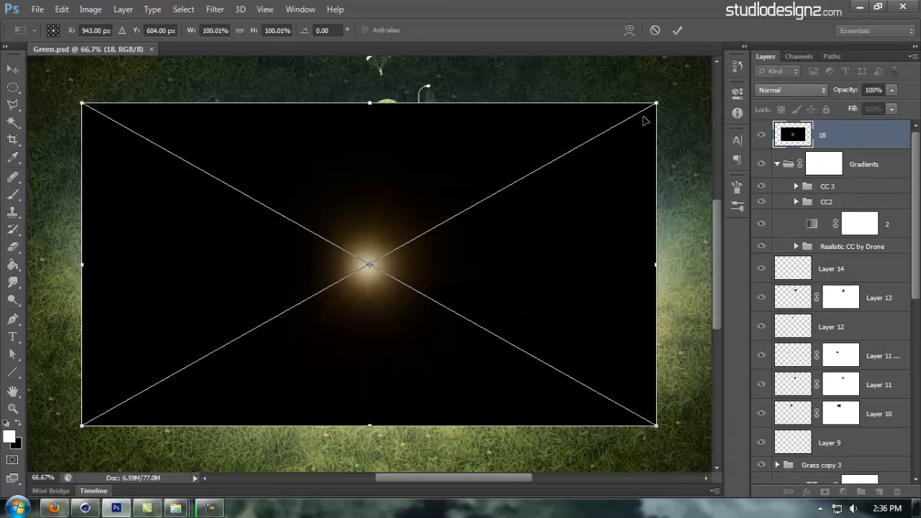
key(Return)
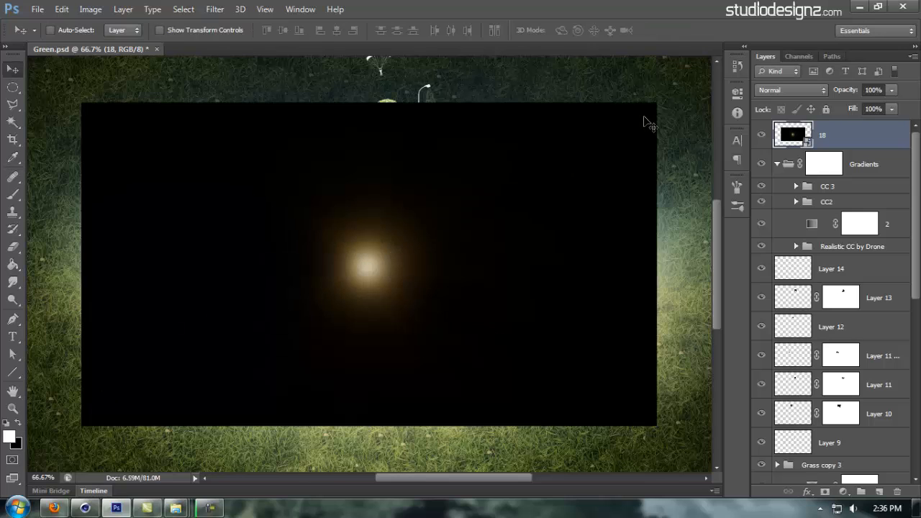
Scale the flare down to about 69%, set its blend mode to Screen and nudge it into the gap above the N
key(ctrl+t)
drag(656, 104, 579, 165)
key(Return)
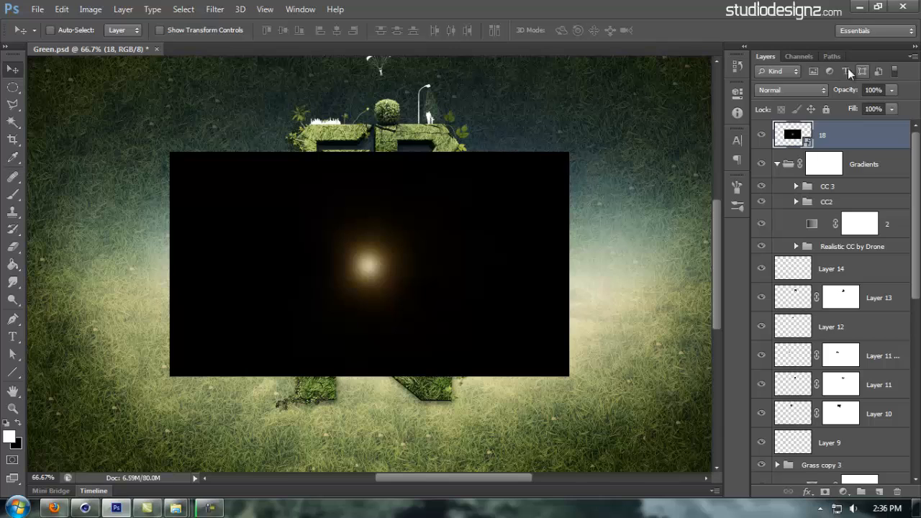
click(792, 90)
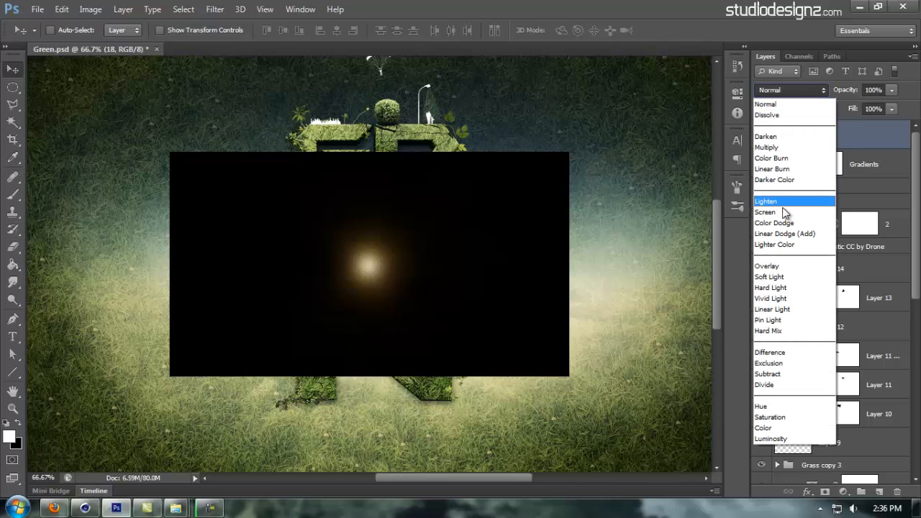
click(765, 212)
mouse_move(396, 261)
mouse_down()
mouse_move(407, 238)
mouse_move(398, 241)
mouse_move(400, 265)
mouse_up()
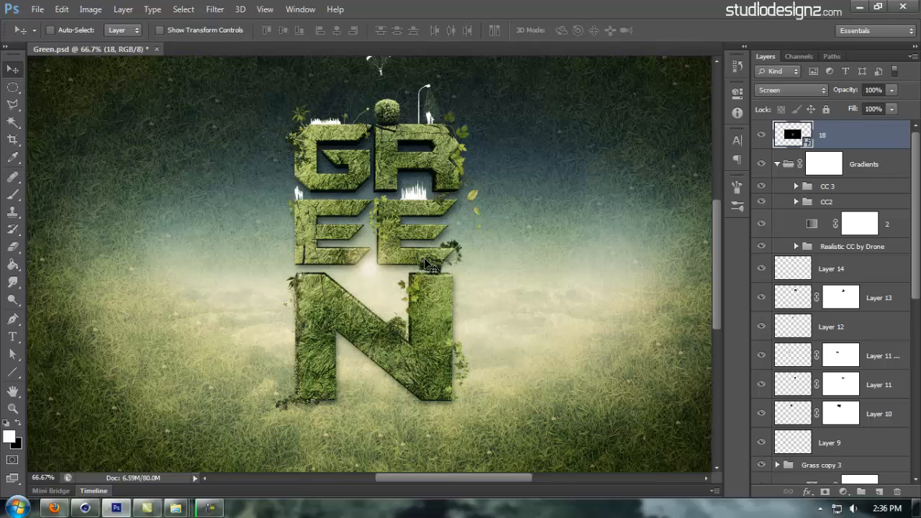
Duplicate the flare layer and scale the copy up to about 113% around its center
key(ctrl+j)
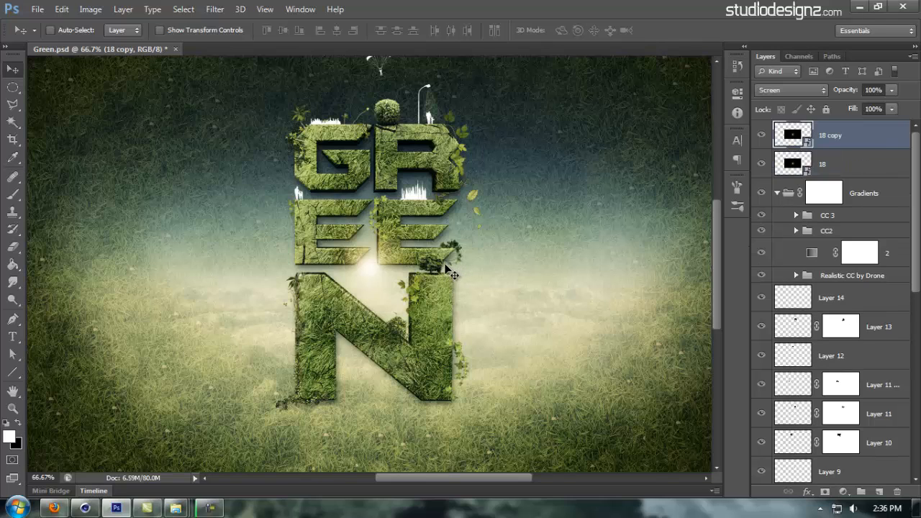
key(ctrl+t)
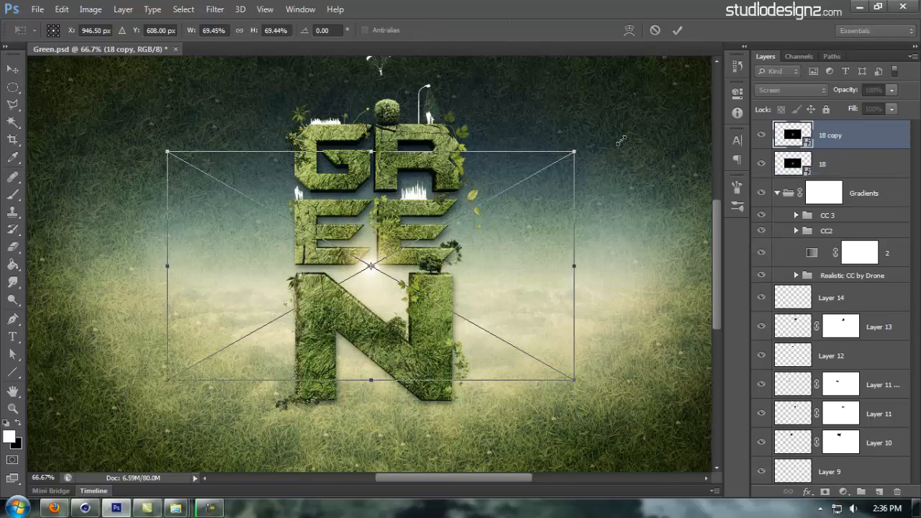
drag(568, 153, 696, 84)
key(Return)
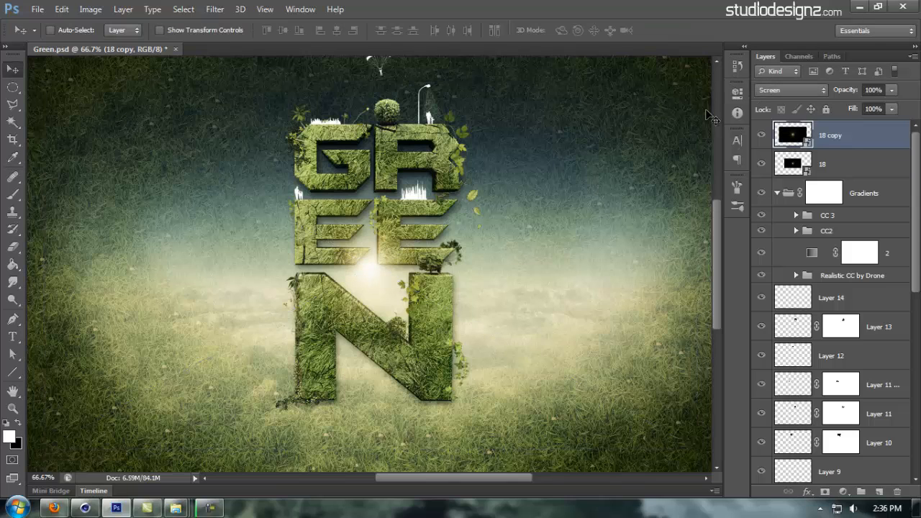
Duplicate the enlarged flare again and scale the new copy to about 367% so its glow spreads over the whole image
key(ctrl+minus)
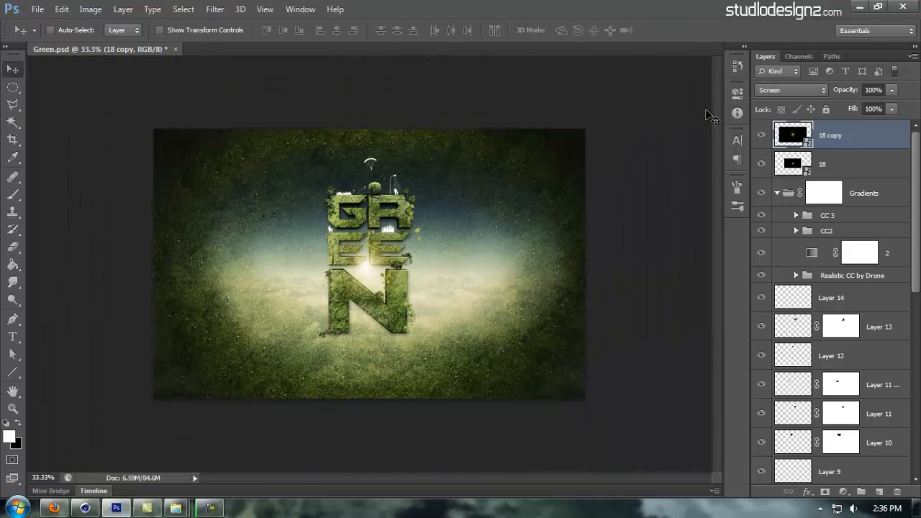
key(ctrl+minus)
key(ctrl+minus)
key(ctrl+j)
key(ctrl+t)
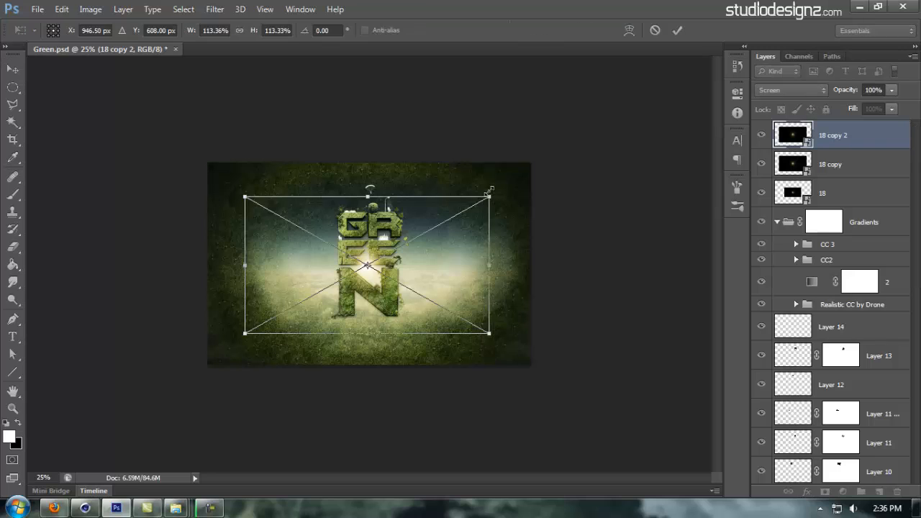
drag(493, 190, 834, 116)
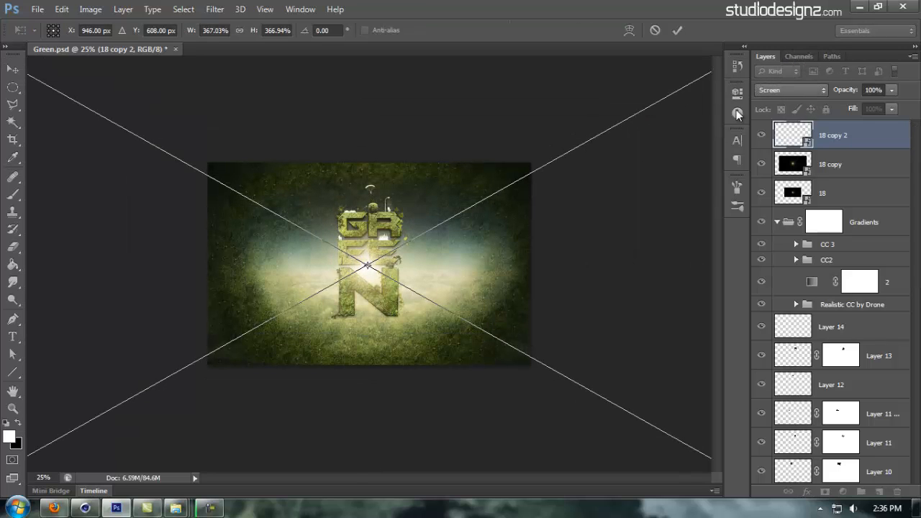
key(Return)
Move the three flare layers together below the Gradients group, directly above Layer 14
key(z)
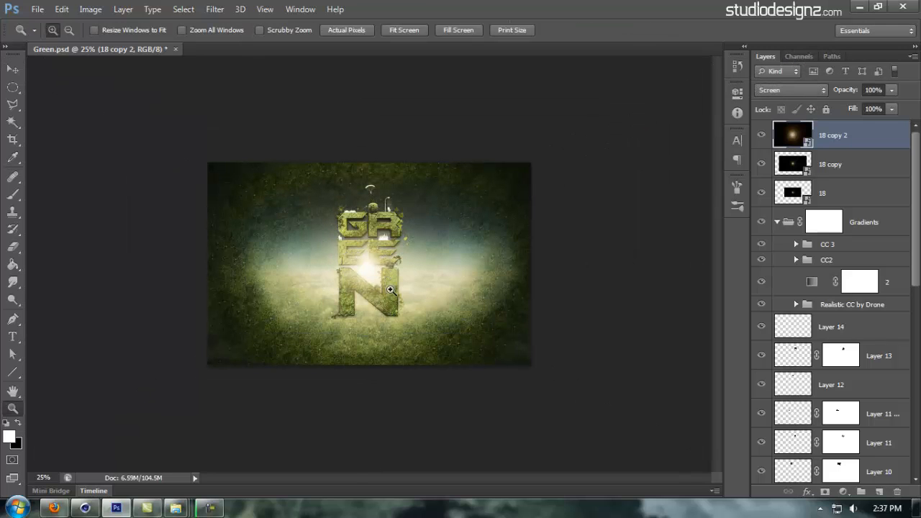
click(430, 279)
click(390, 305)
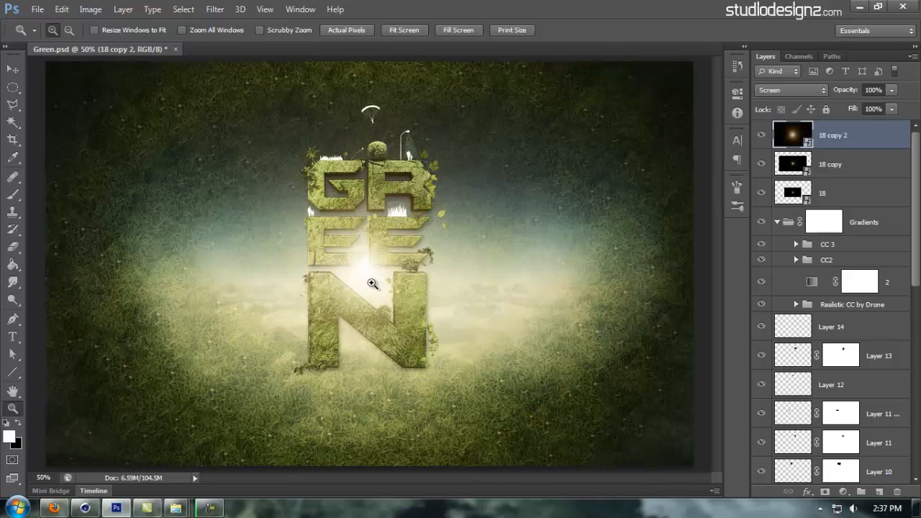
key(v)
shift+click(856, 193)
drag(856, 165, 863, 314)
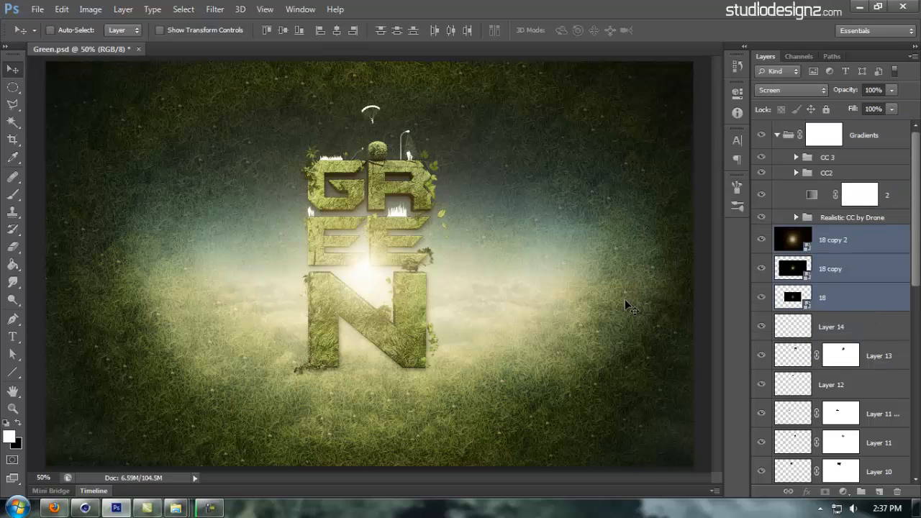
Move the three flare layers between the CC 3 and CC2 groups and gather them into a group of their own
drag(844, 242, 831, 168)
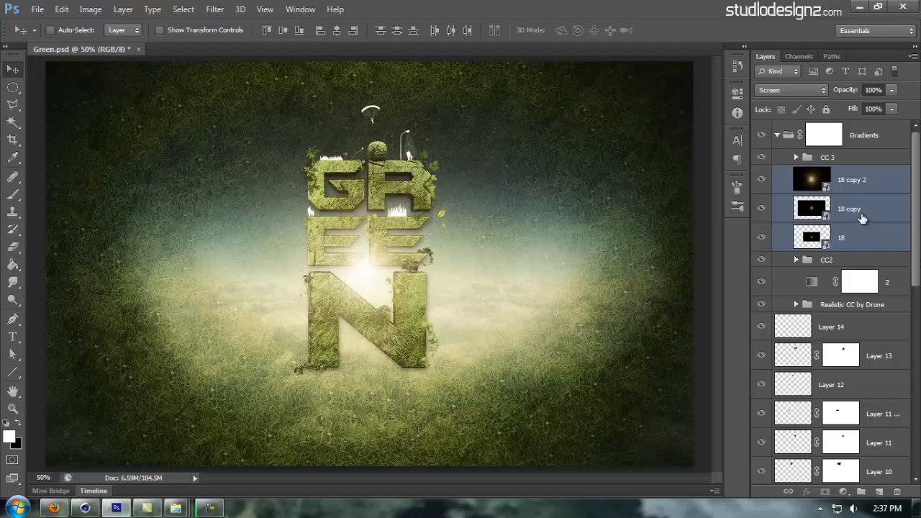
key(ctrl+g)
drag(853, 92, 899, 100)
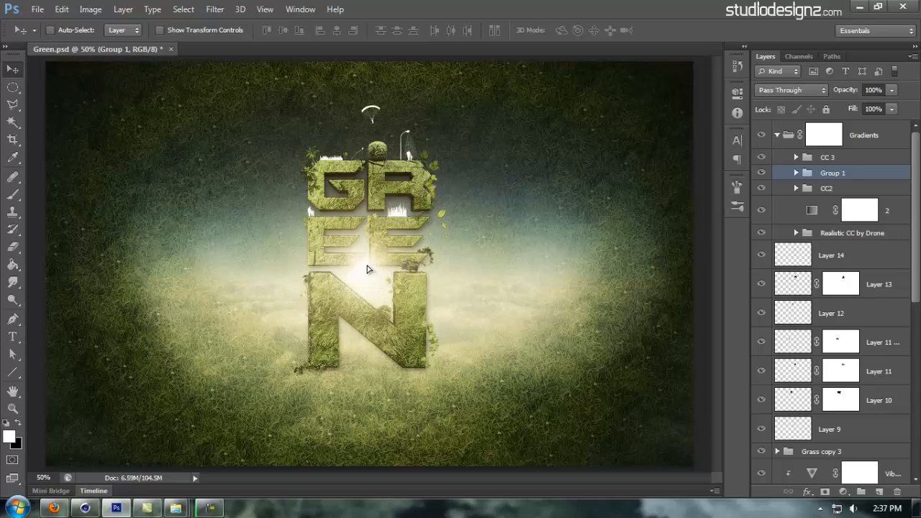
drag(365, 264, 366, 218)
key(ctrl+z)
Add a layer mask to the flare group and compare the artwork with the group hidden and shown
key(z)
click(354, 278)
key(v)
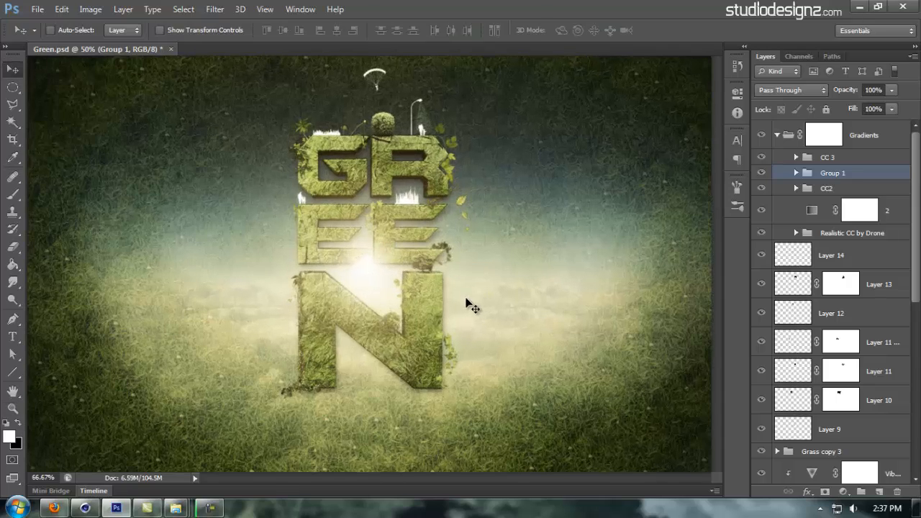
key(z)
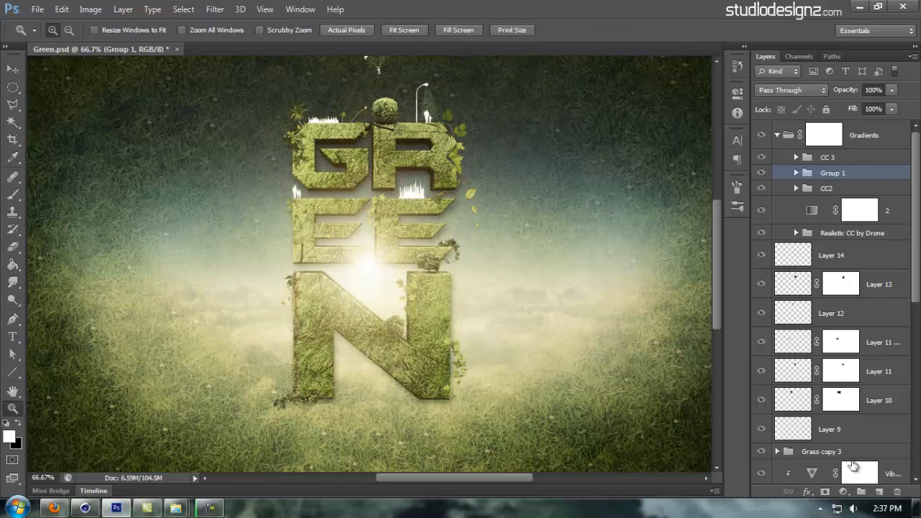
click(825, 493)
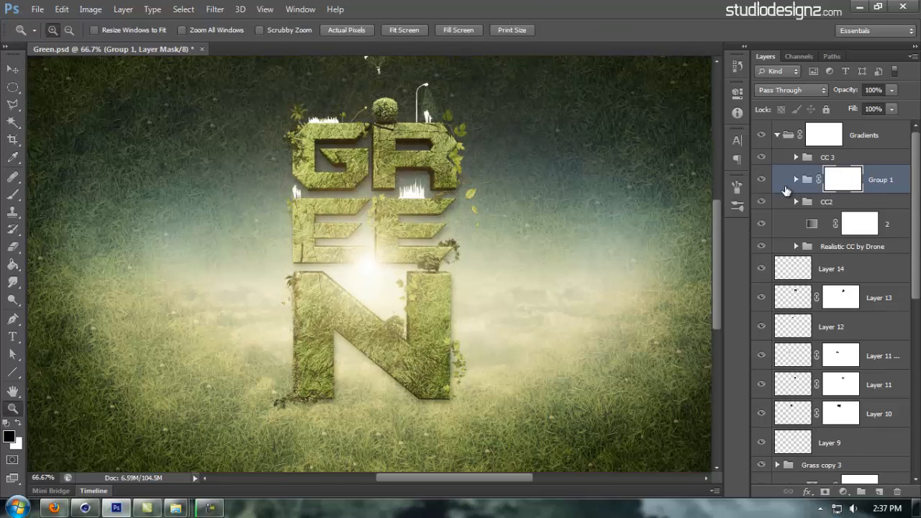
click(761, 179)
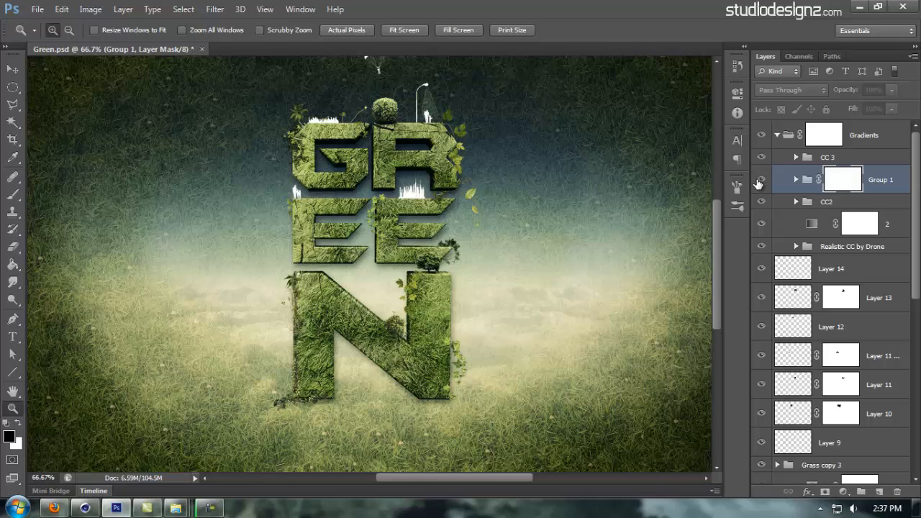
click(759, 180)
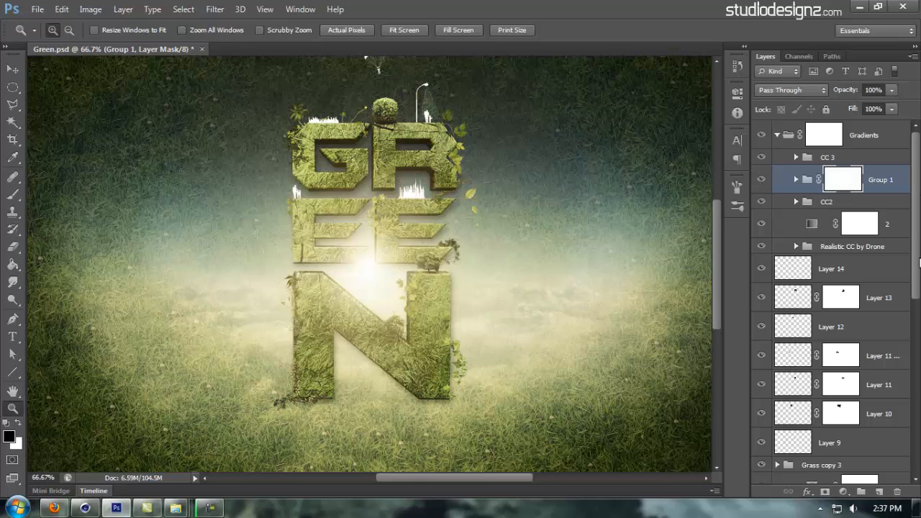
Load the lettering outline from the Green copy layer as a selection while keeping the flare group's mask active
drag(917, 237, 915, 413)
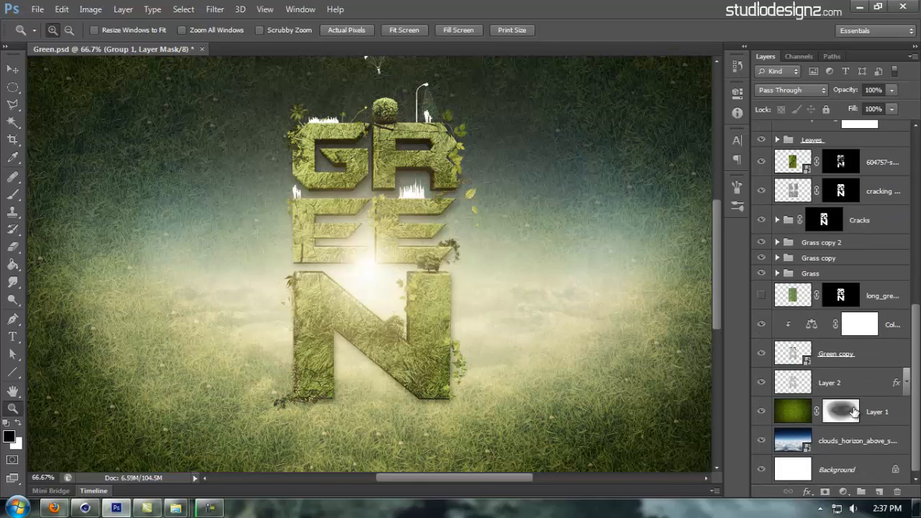
ctrl+click(791, 354)
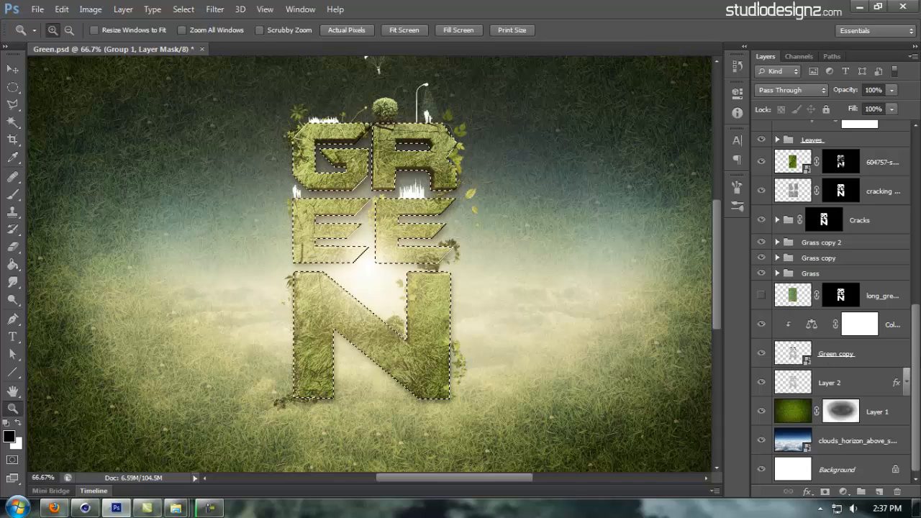
scroll(838, 251, up, 10)
Paint black inside the letters on the flare group's mask with a 196 px brush at 11% opacity, and deselect
click(12, 194)
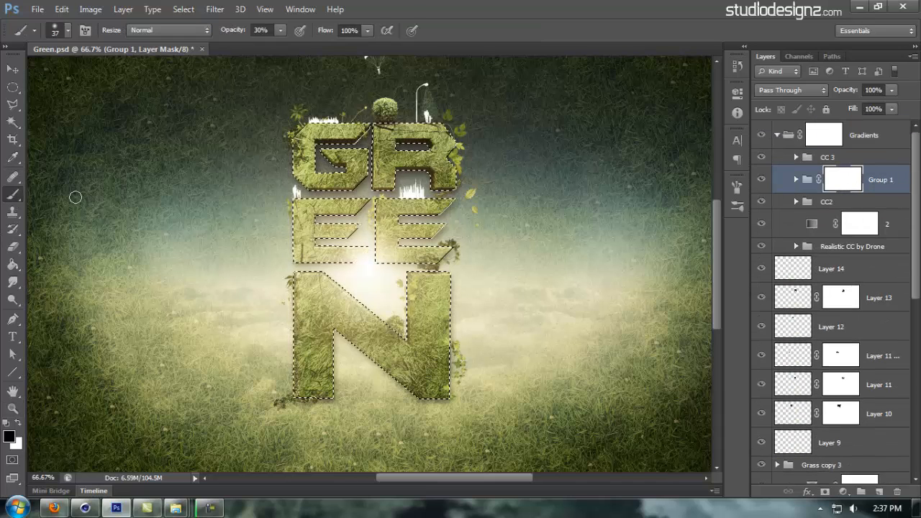
mouse_move(212, 202)
mouse_down()
mouse_move(244, 217)
mouse_move(257, 161)
mouse_up()
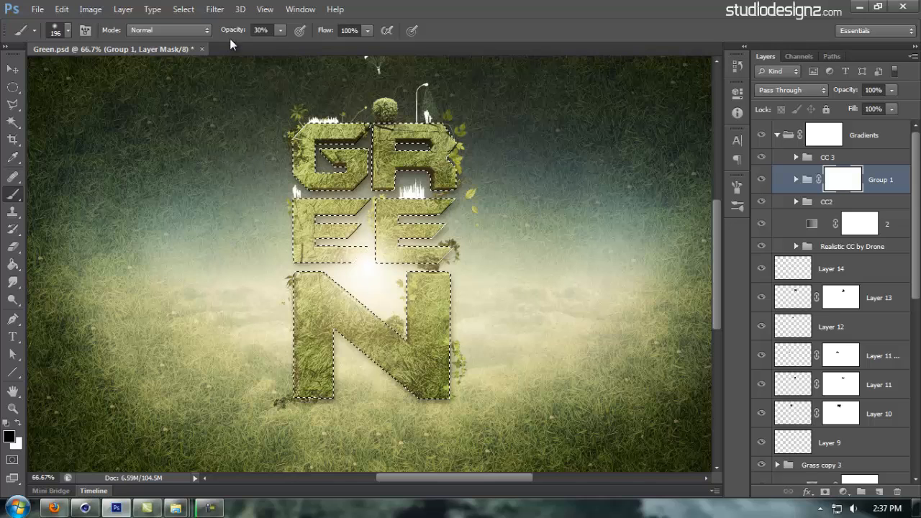
drag(230, 36, 215, 36)
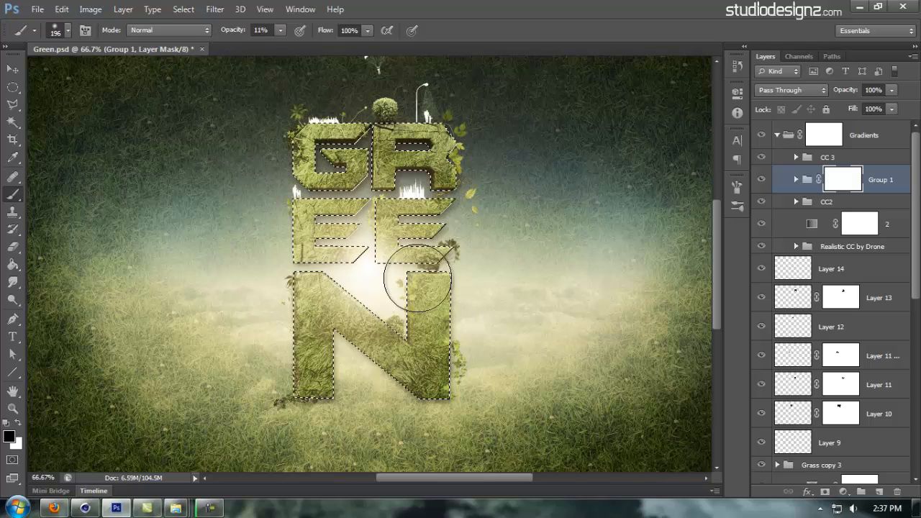
mouse_move(405, 232)
mouse_down()
mouse_move(341, 268)
mouse_move(368, 305)
mouse_move(421, 309)
mouse_move(412, 300)
mouse_move(351, 318)
mouse_move(368, 189)
mouse_move(345, 165)
mouse_up()
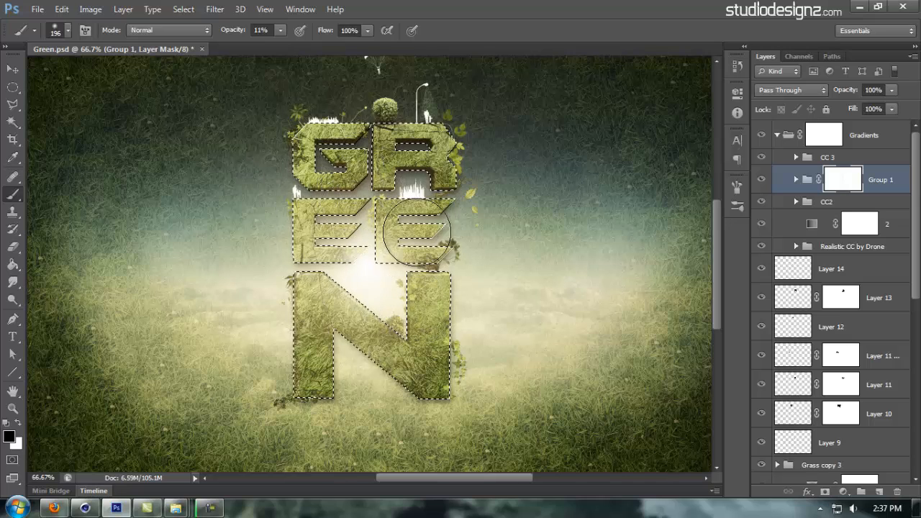
drag(418, 233, 384, 253)
click(382, 257)
key(ctrl+d)
key(v)
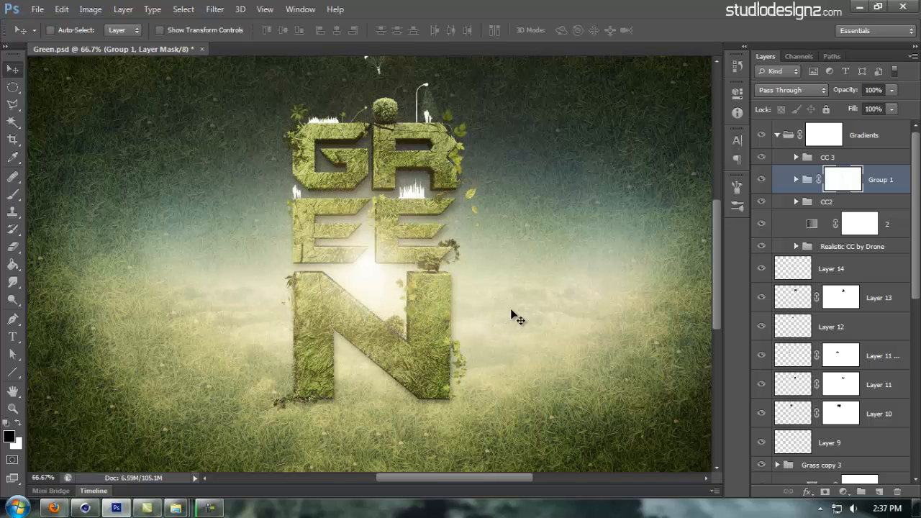
Reselect and clear the lettering outline, and set the mask brush to 97 px, white and 100% opacity
drag(454, 214, 449, 257)
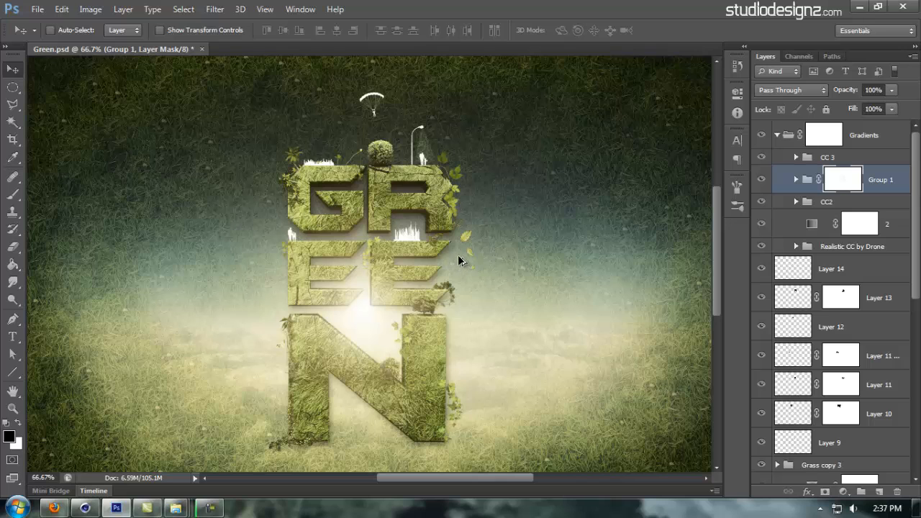
key(ctrl+shift+d)
key(b)
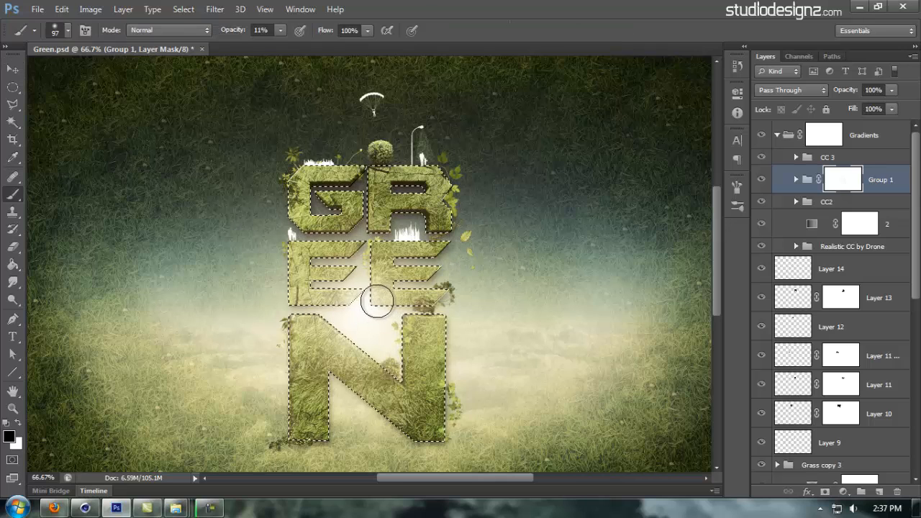
key(x)
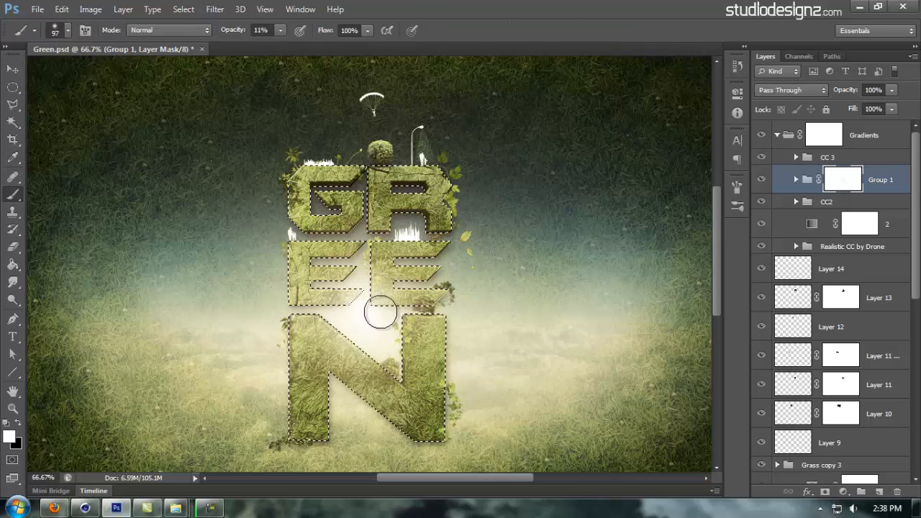
key(ctrl+d)
key(v)
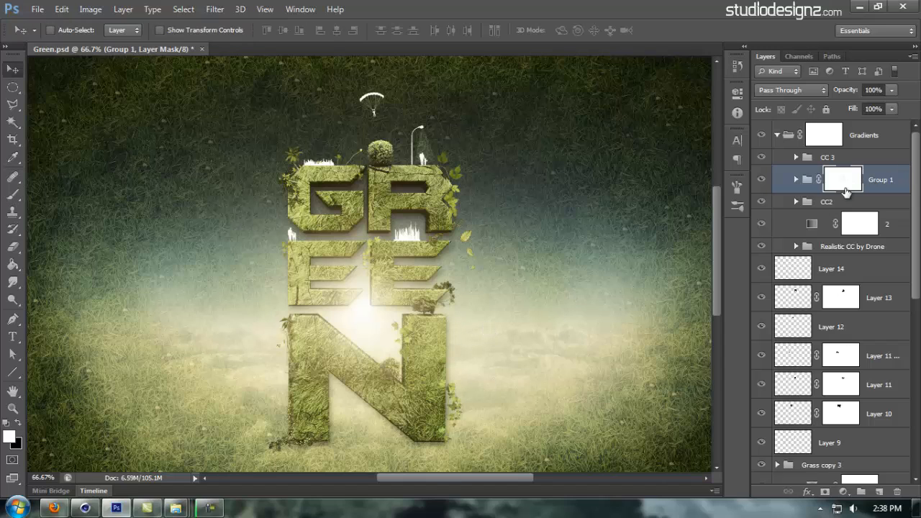
key(b)
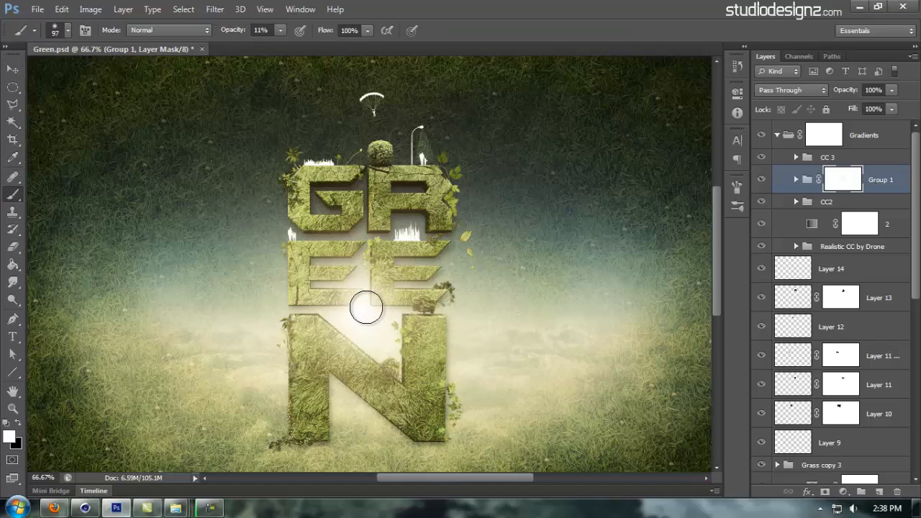
key(0)
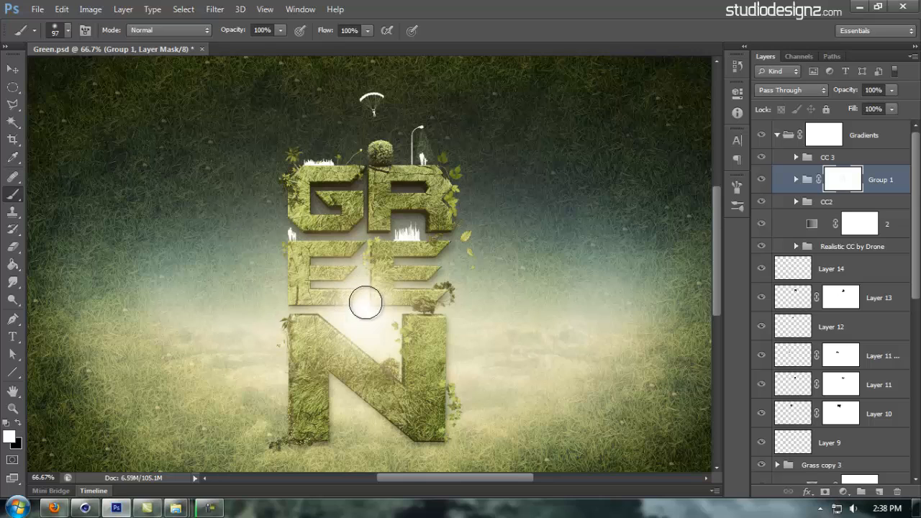
key(v)
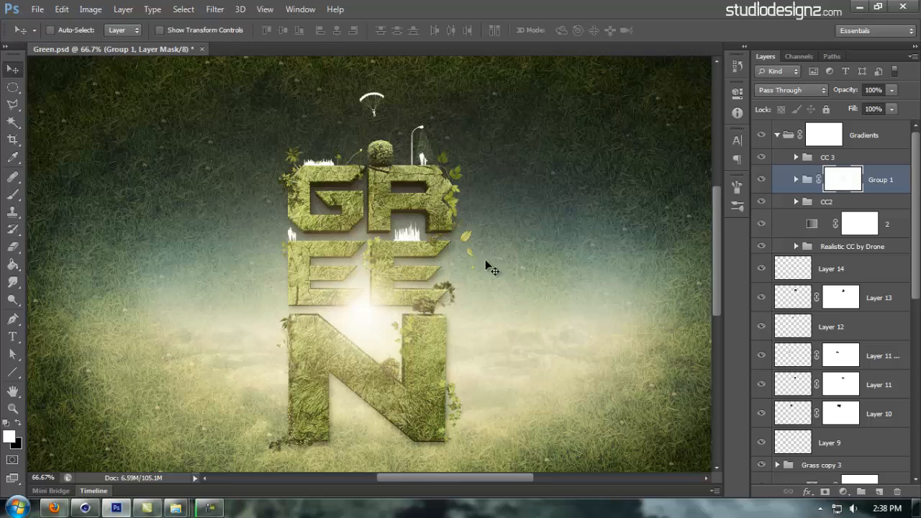
Save the Green.psd document with the masked flare group
key(ctrl+minus)
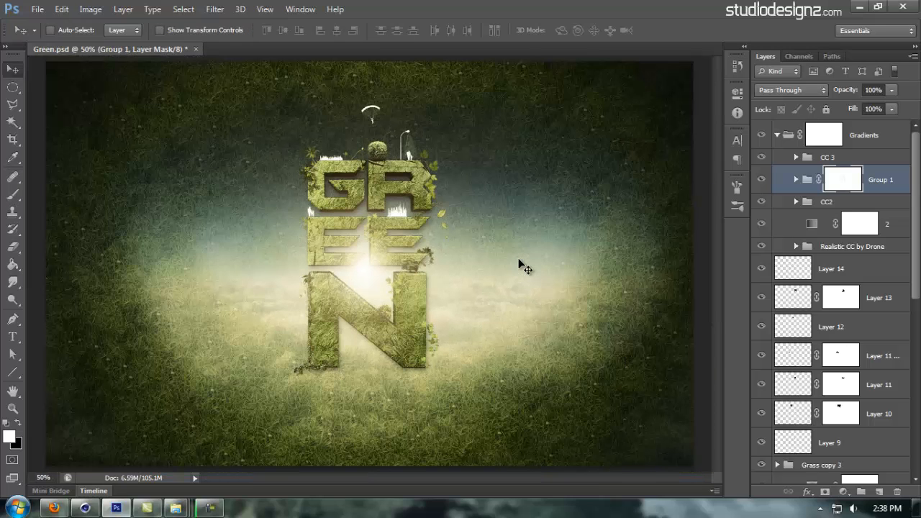
key(ctrl+s)
key(z)
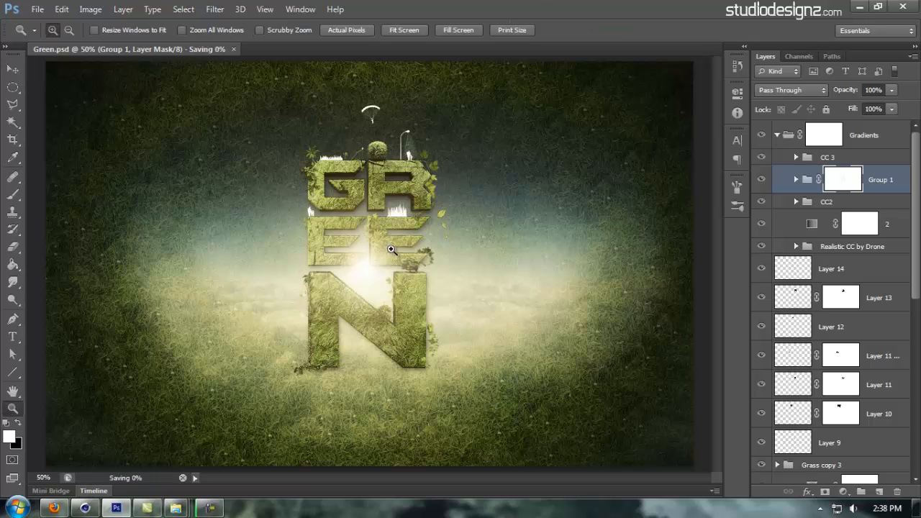
click(384, 260)
drag(491, 236, 496, 245)
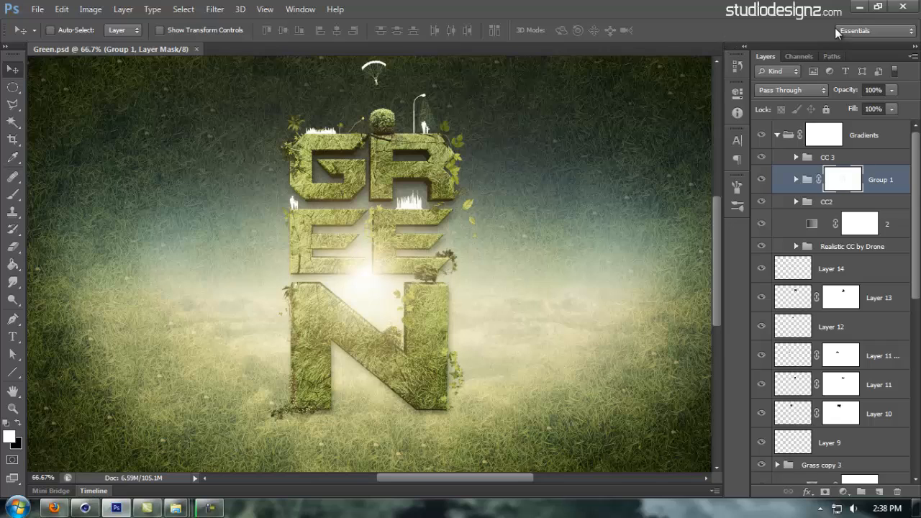
Show the desktop to view the NATURE wallpaper artwork, and return to Photoshop
click(858, 7)
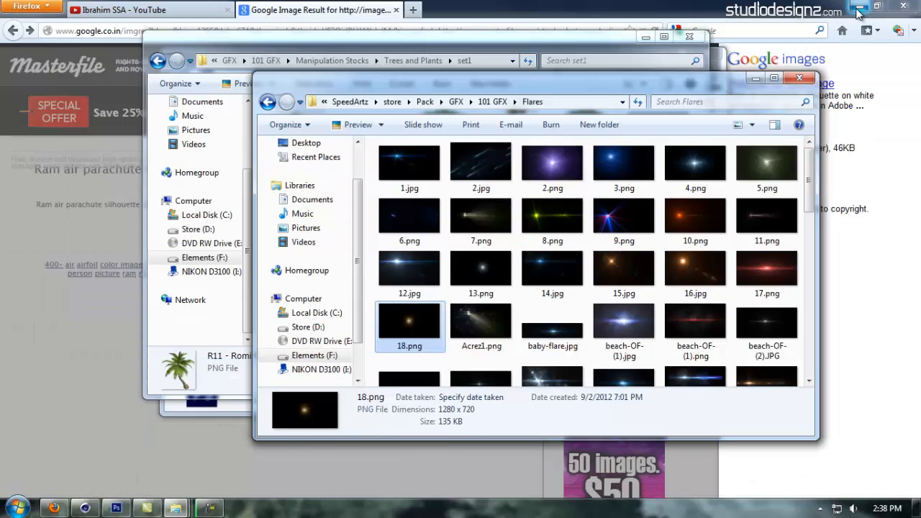
key(super+d)
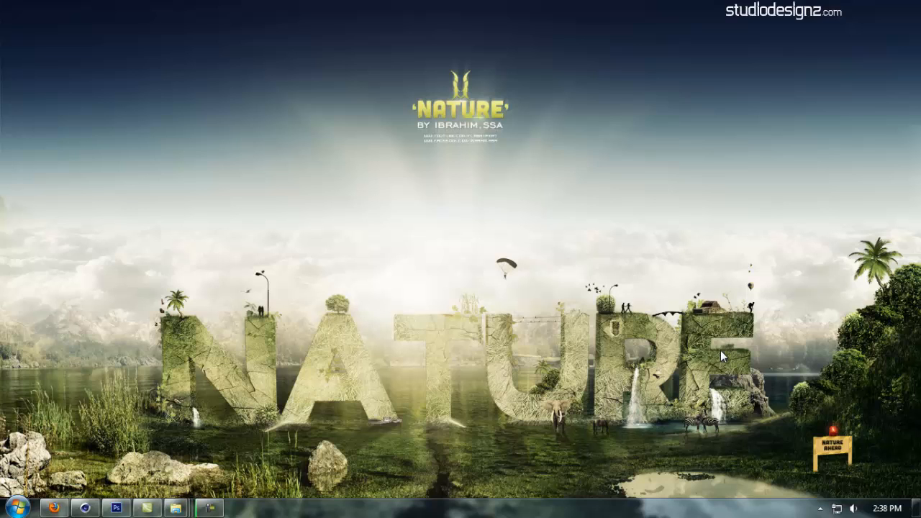
click(116, 508)
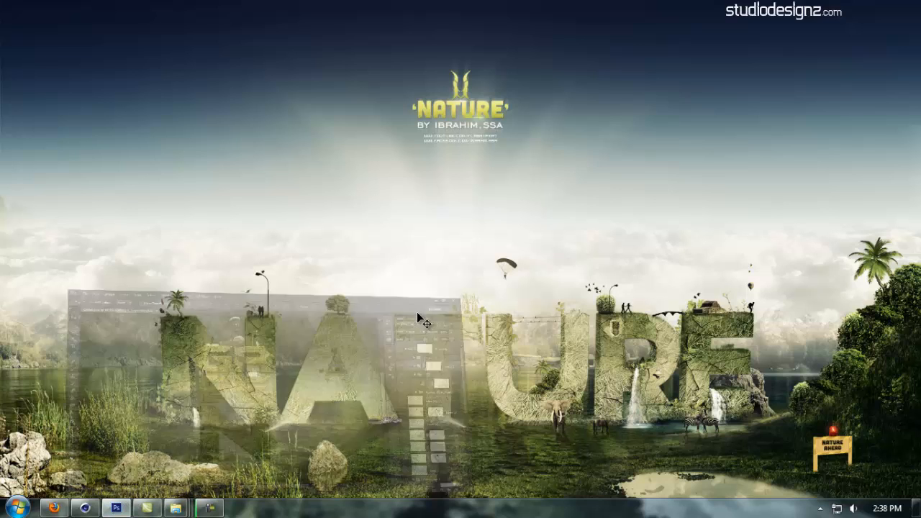
Display the GREEN artwork in full-screen mode and examine the lettering and glow up close and as a whole
key(f)
key(f)
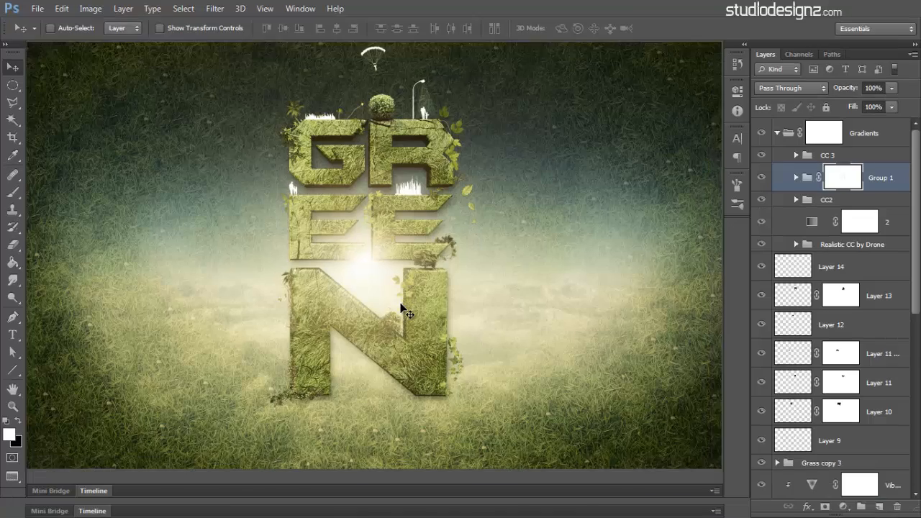
drag(551, 198, 553, 242)
key(ctrl+plus)
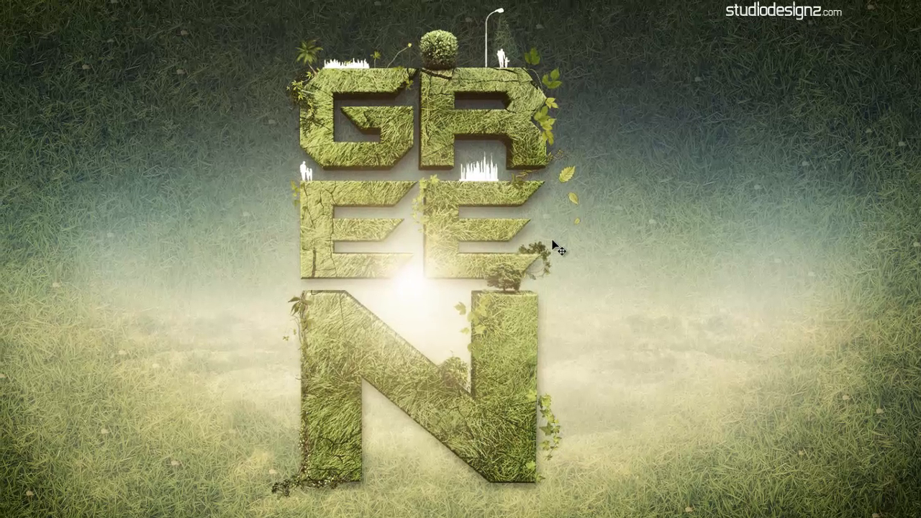
key(ctrl+minus)
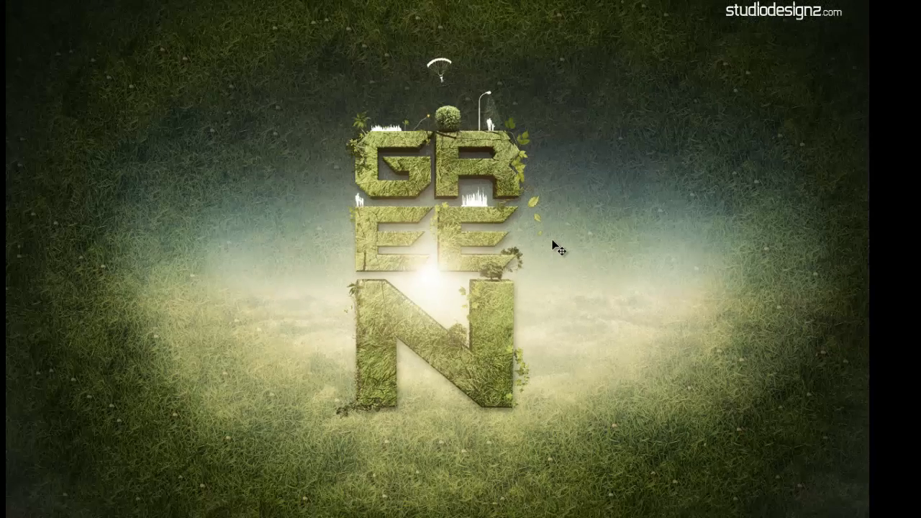
mouse_move(584, 231)
mouse_down()
mouse_move(604, 236)
mouse_move(594, 220)
mouse_up()
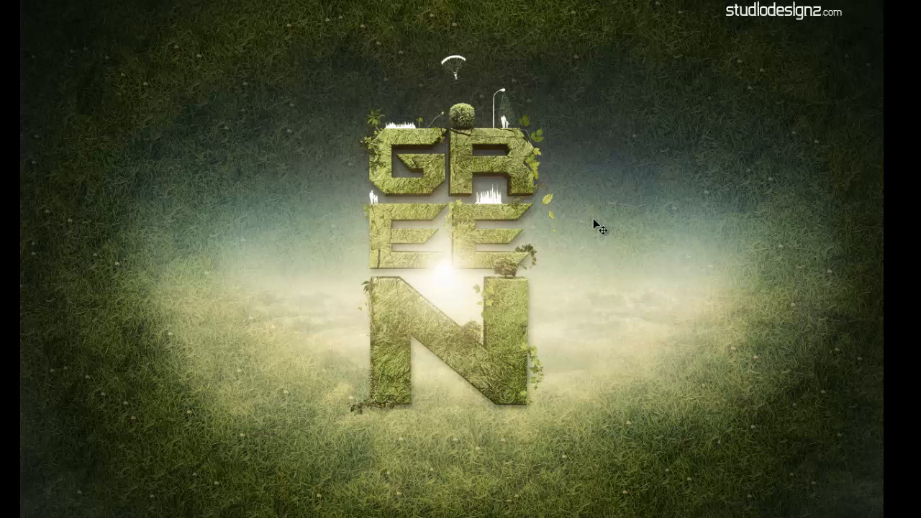